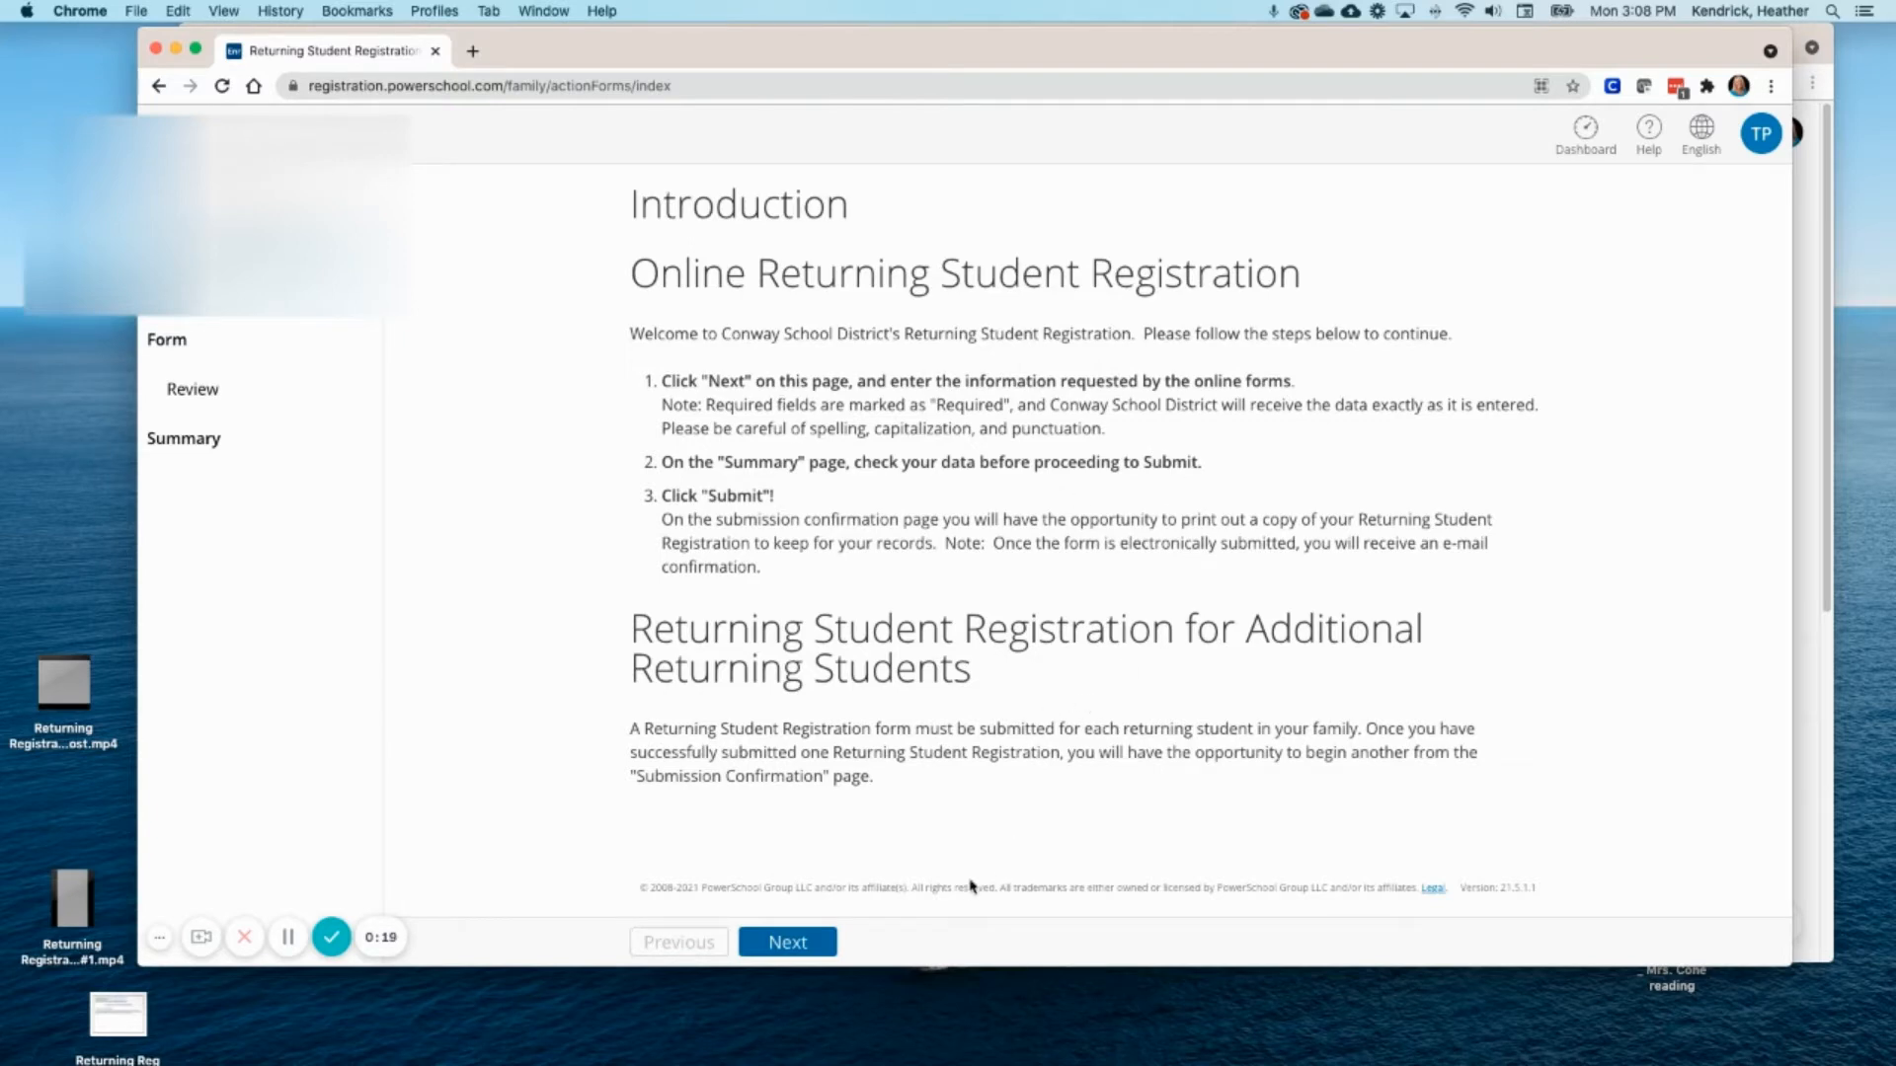
# - Leave the Introduction page to begin the returning student registration review
pyautogui.click(817, 945)
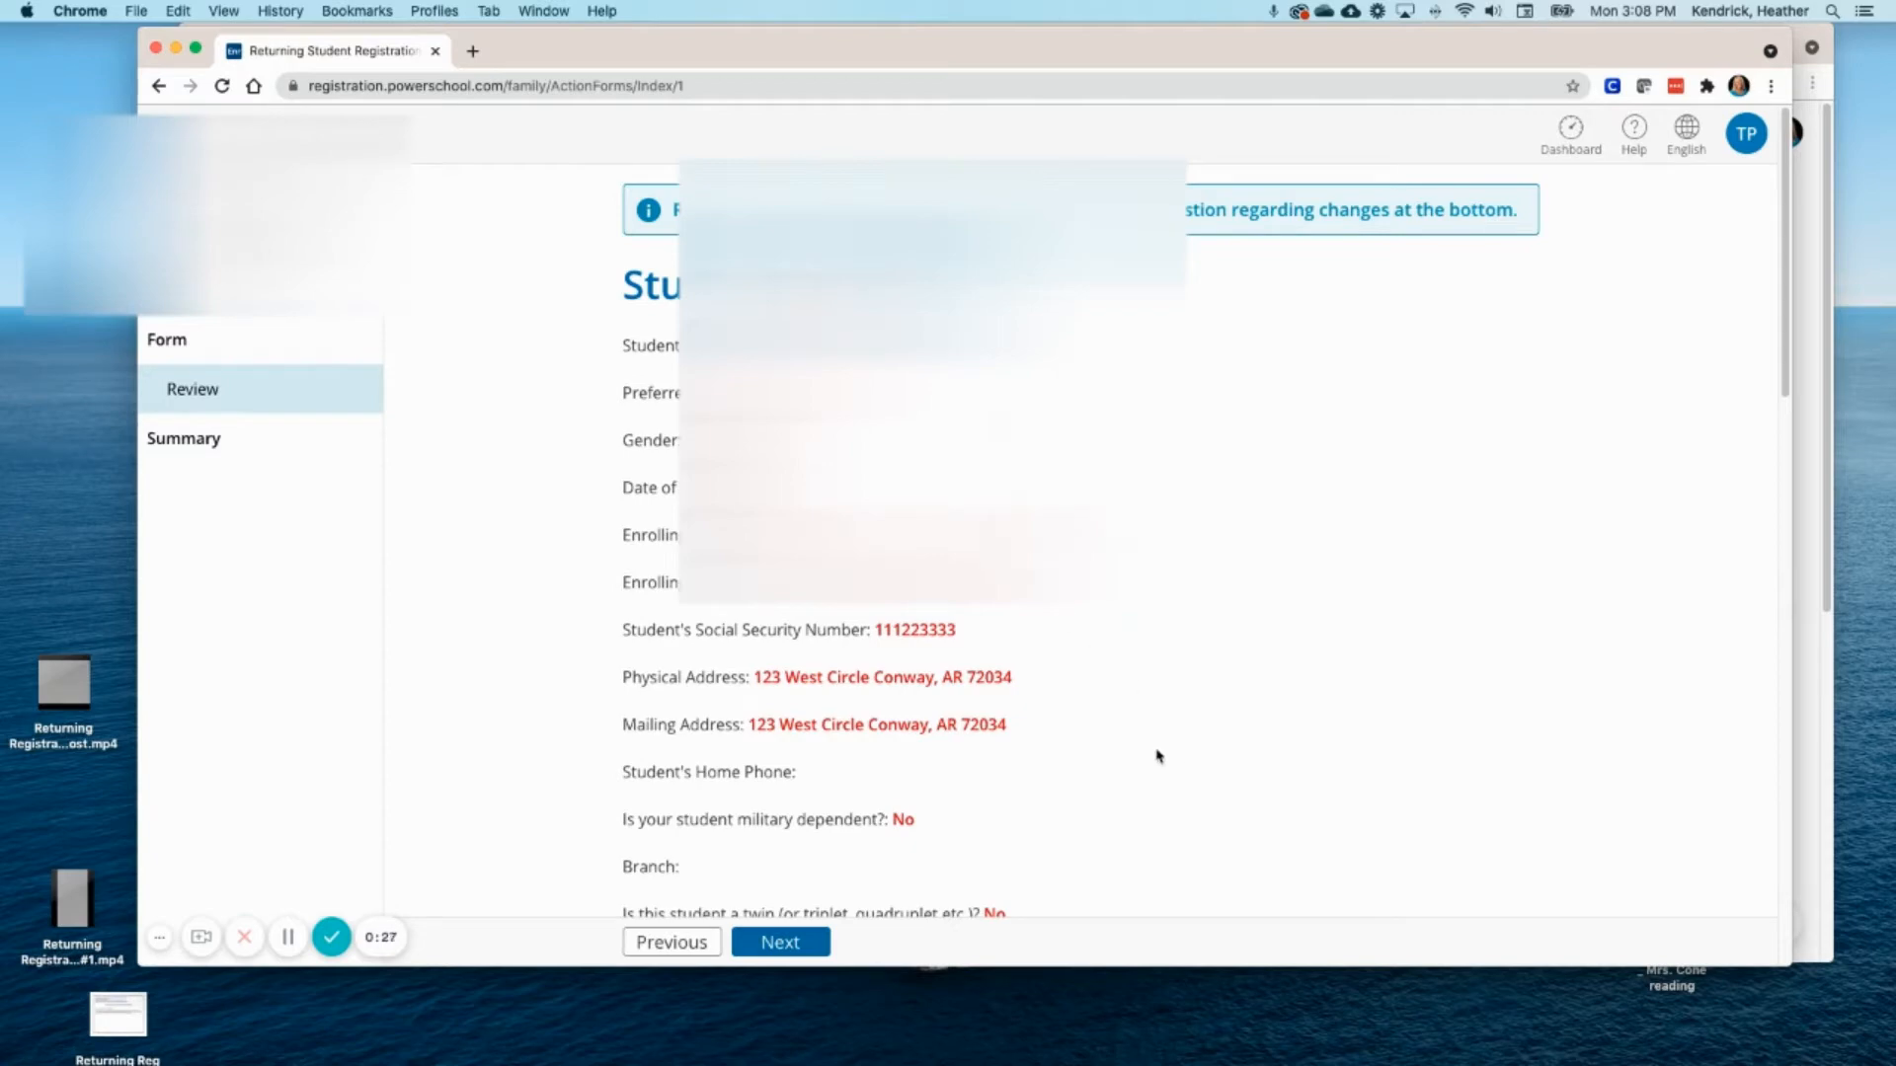
# - Scroll through the Review page's existing registration details
pyautogui.scroll(-2, 1086, 543)
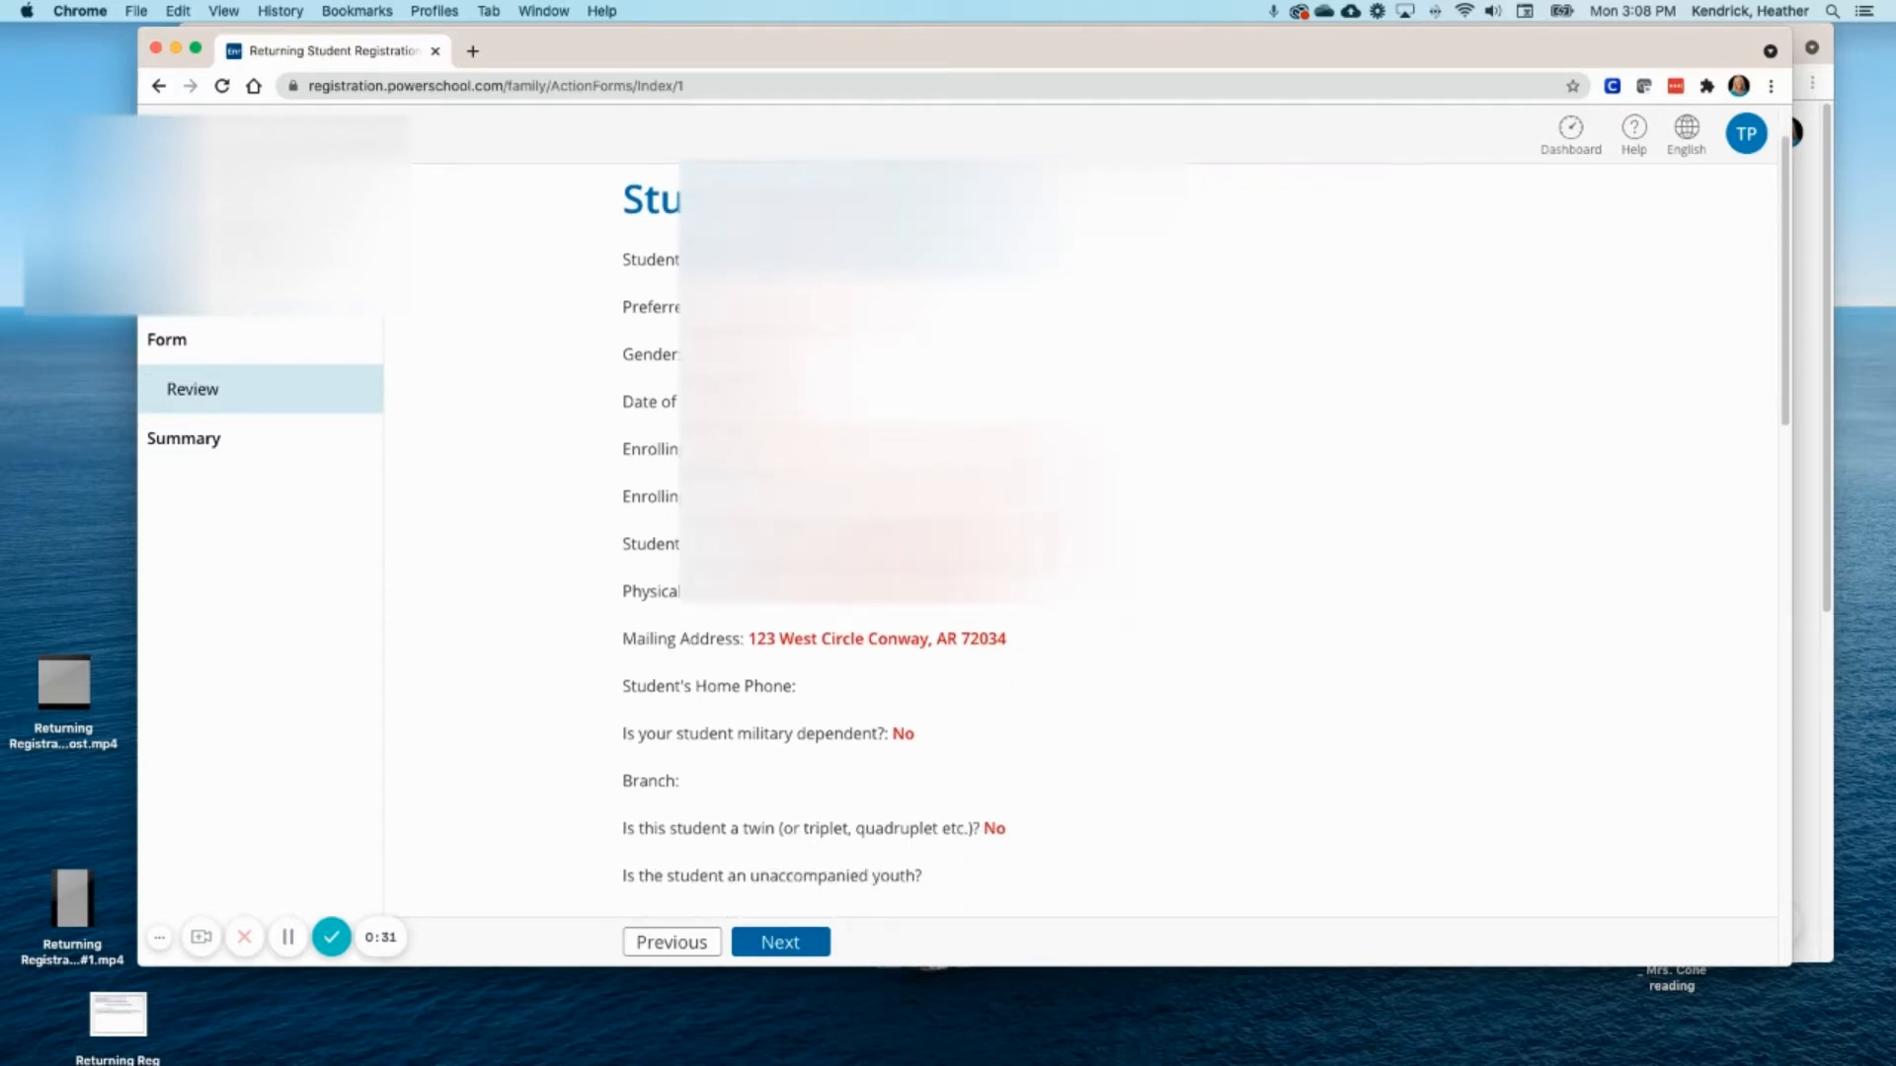
pyautogui.scroll(-1, 1086, 543)
pyautogui.scroll(-2, 814, 533)
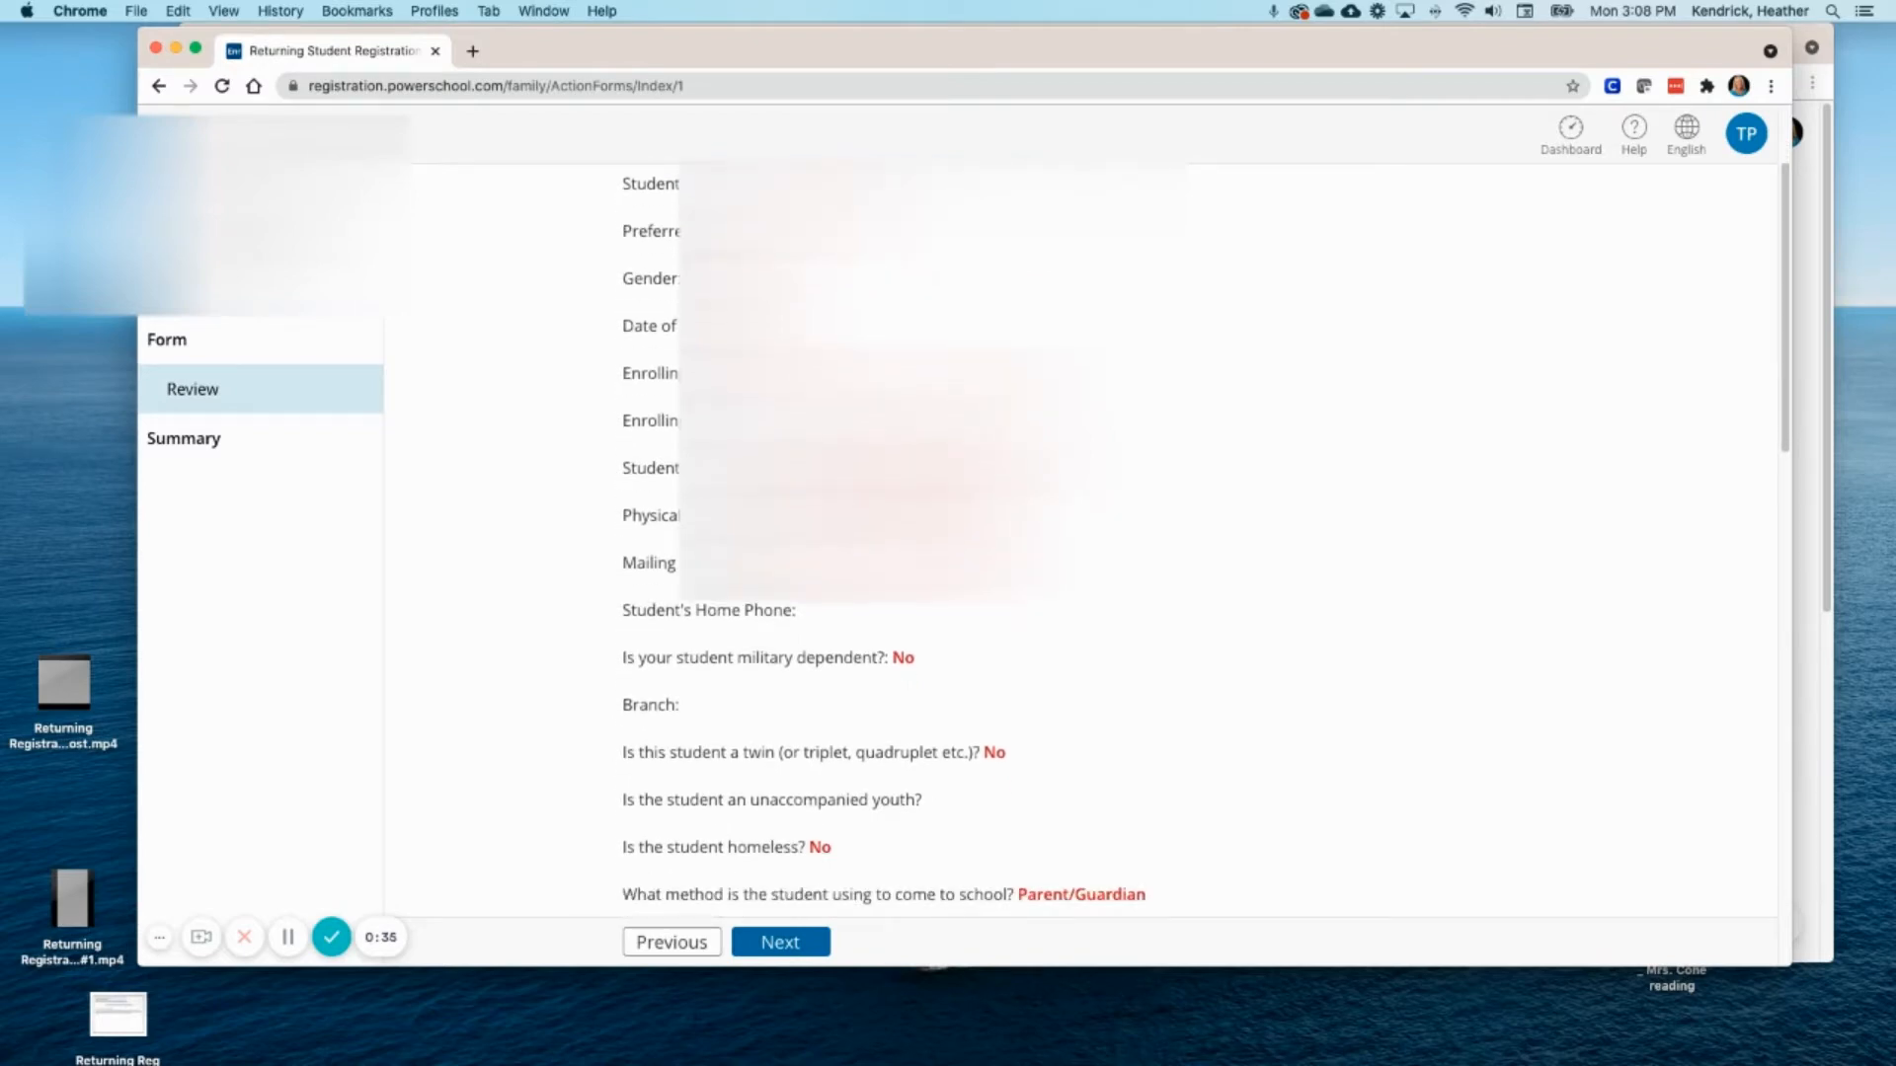
pyautogui.scroll(-3, 1086, 543)
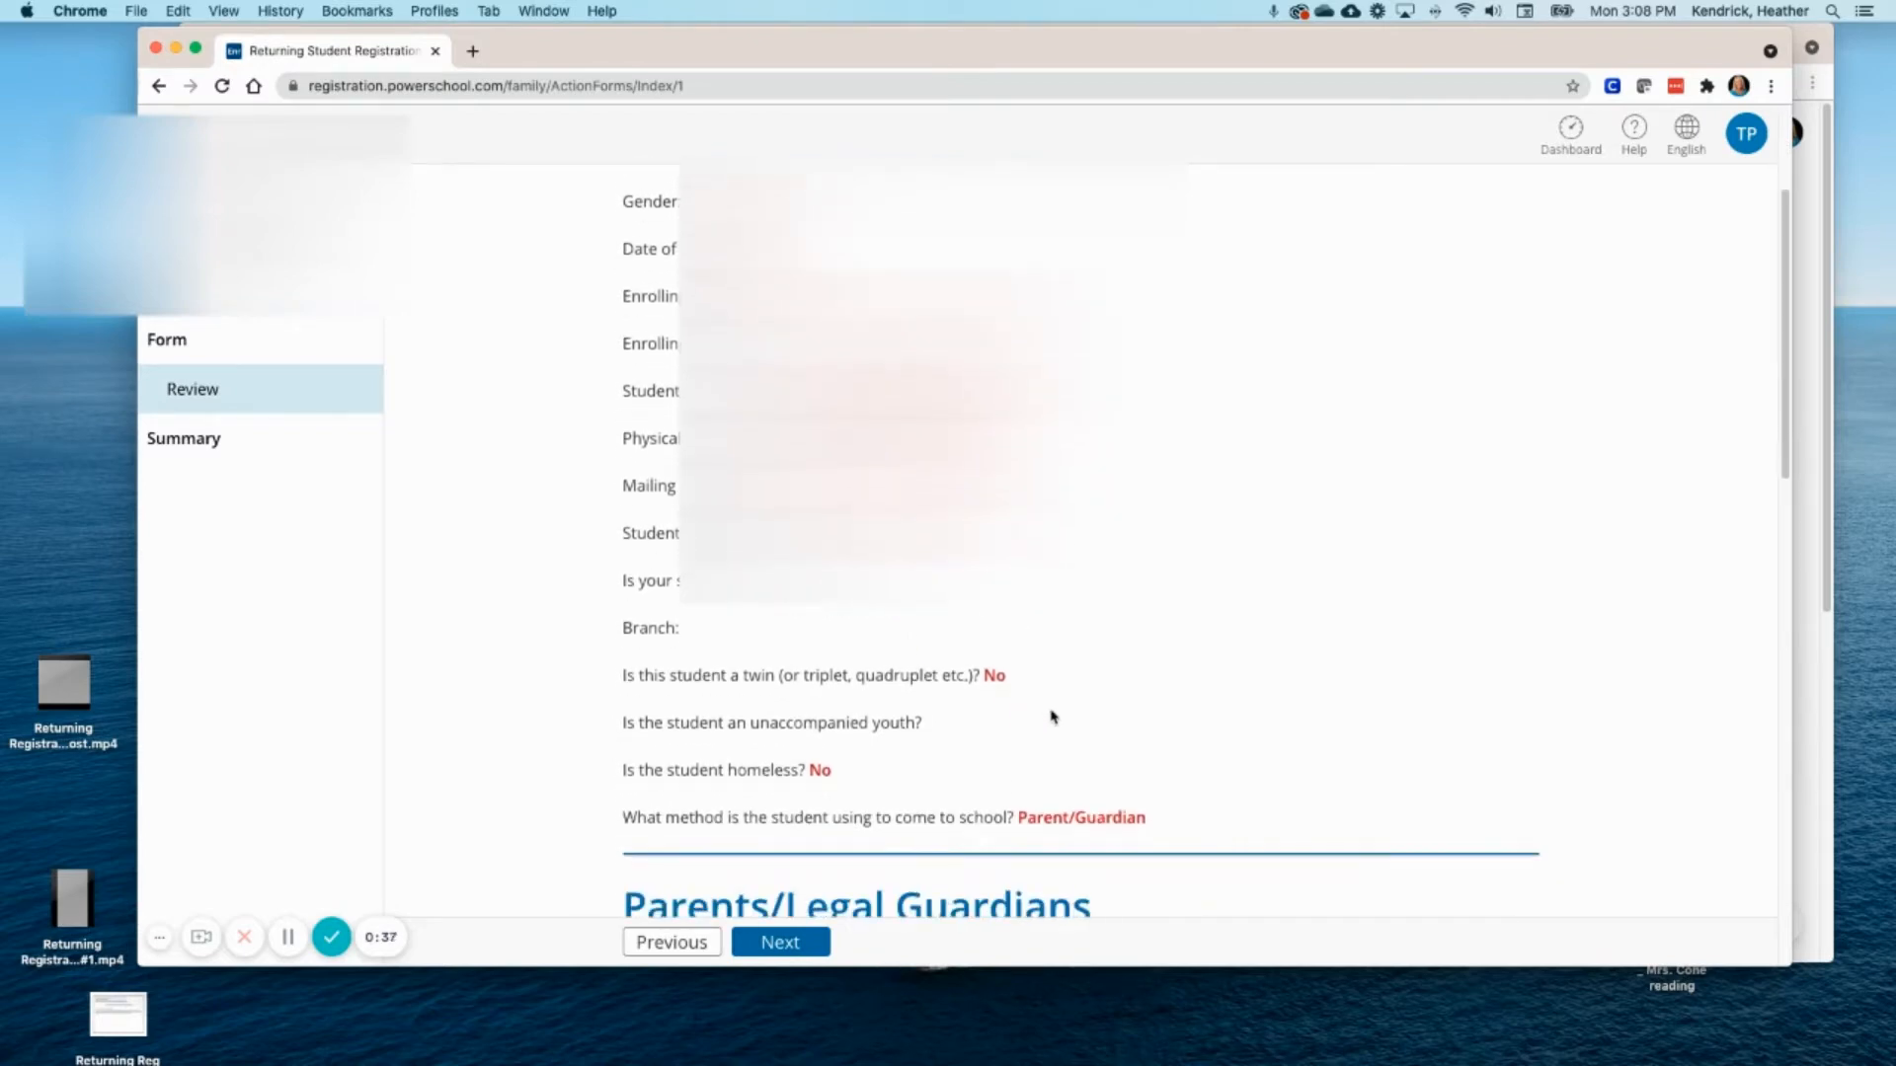
pyautogui.scroll(-10, 1046, 717)
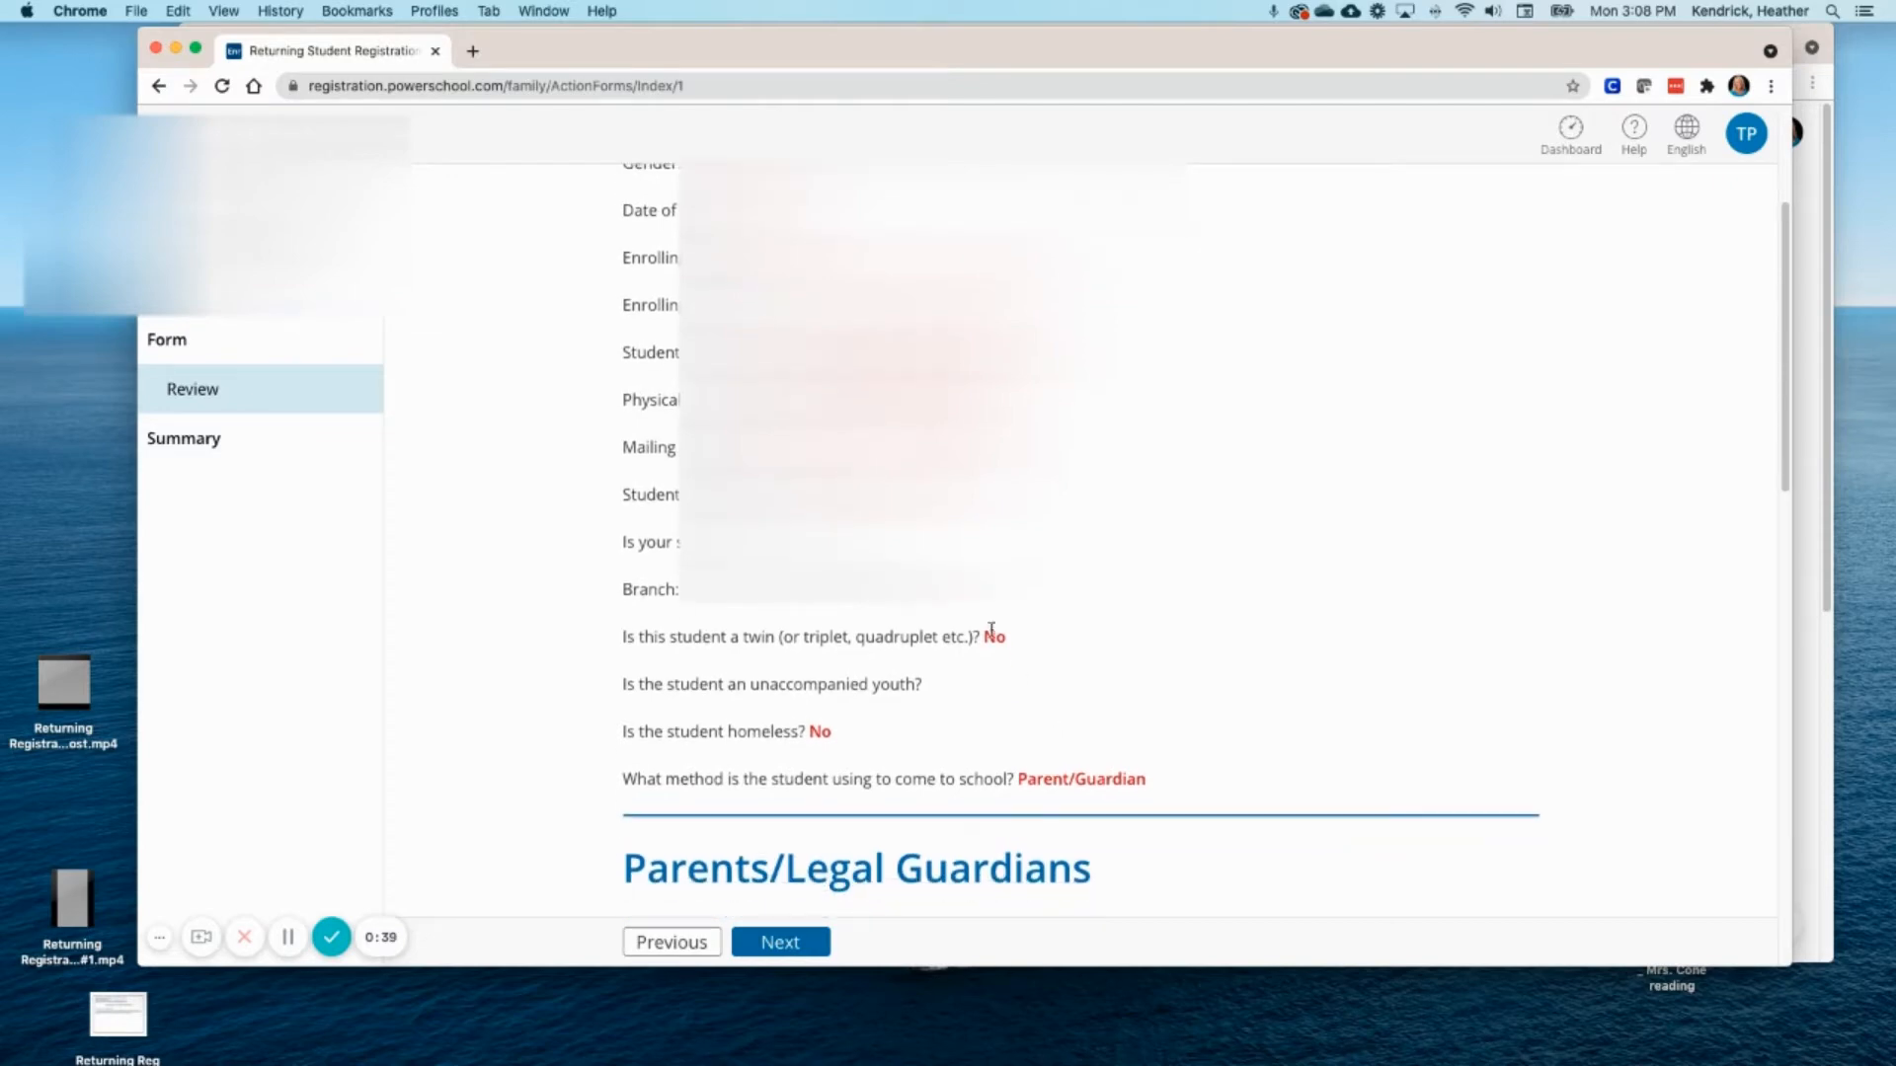
pyautogui.scroll(-5, 1206, 738)
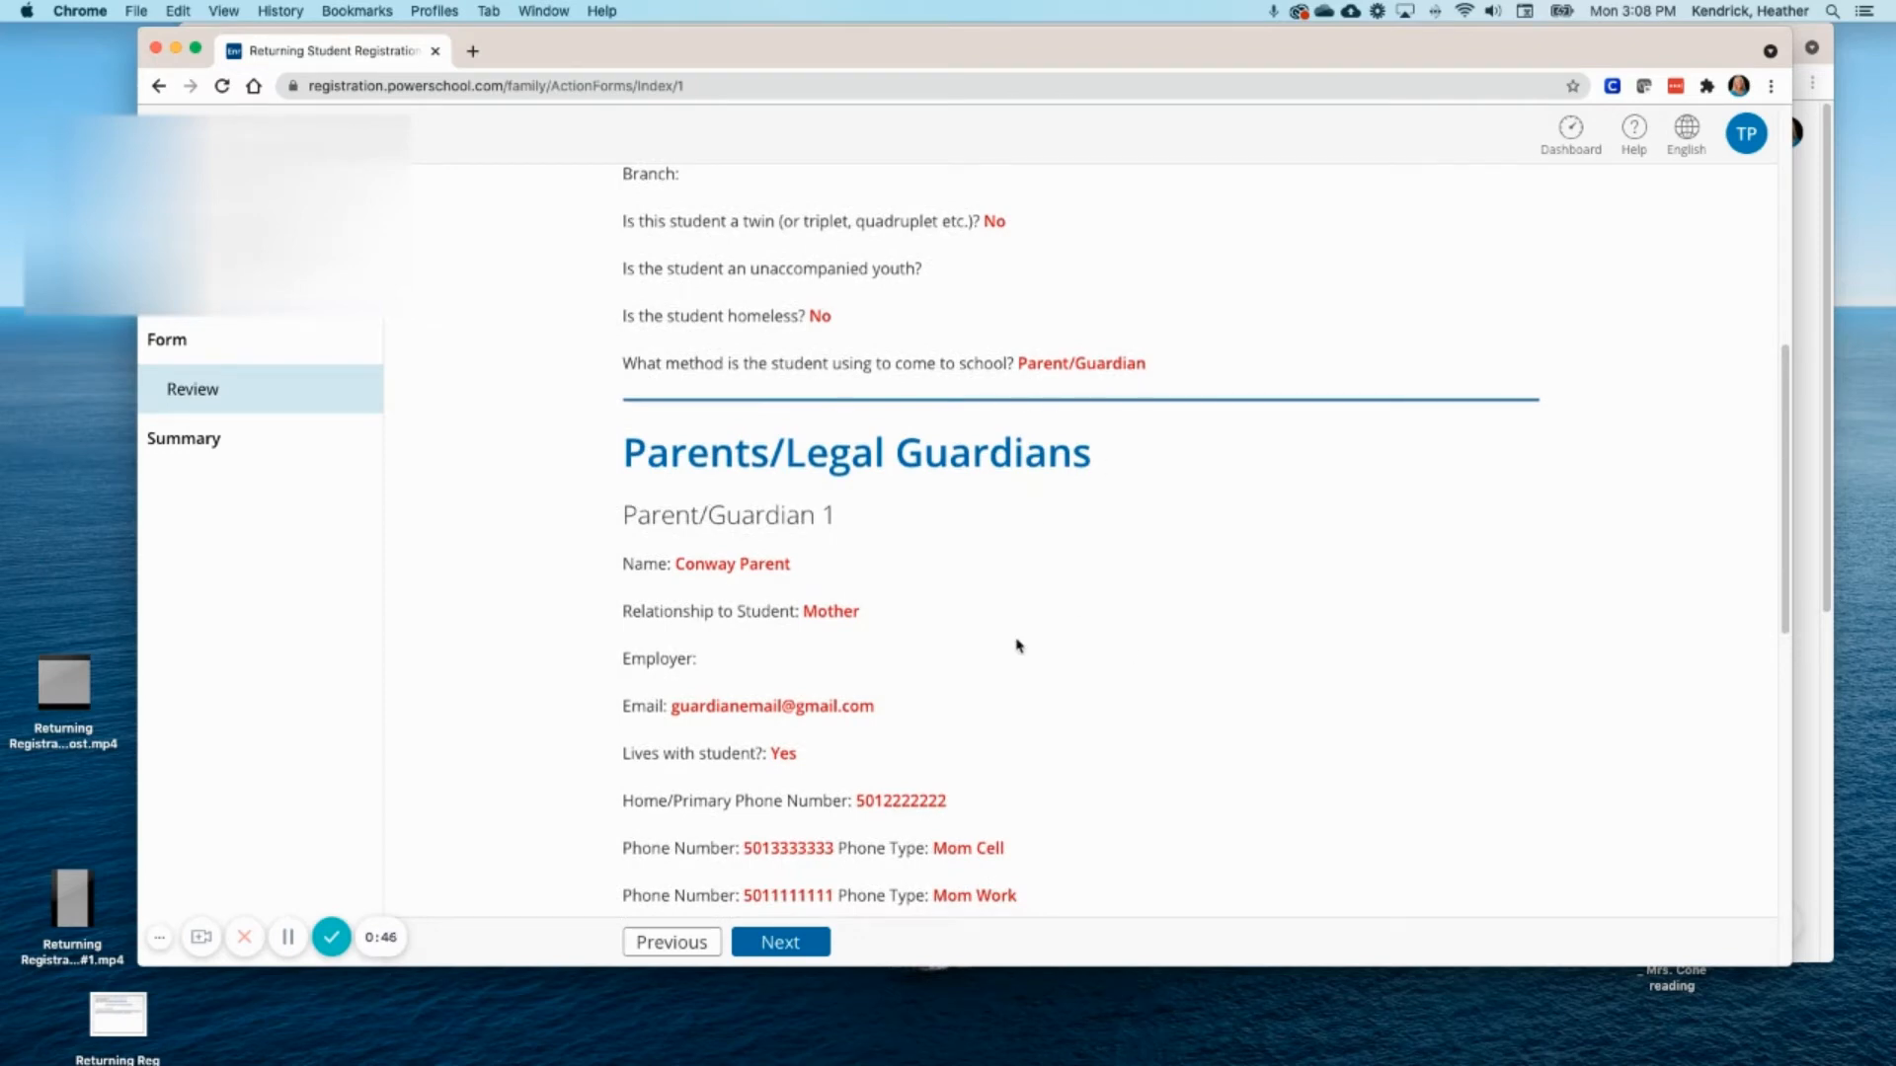
pyautogui.scroll(-3, 1018, 647)
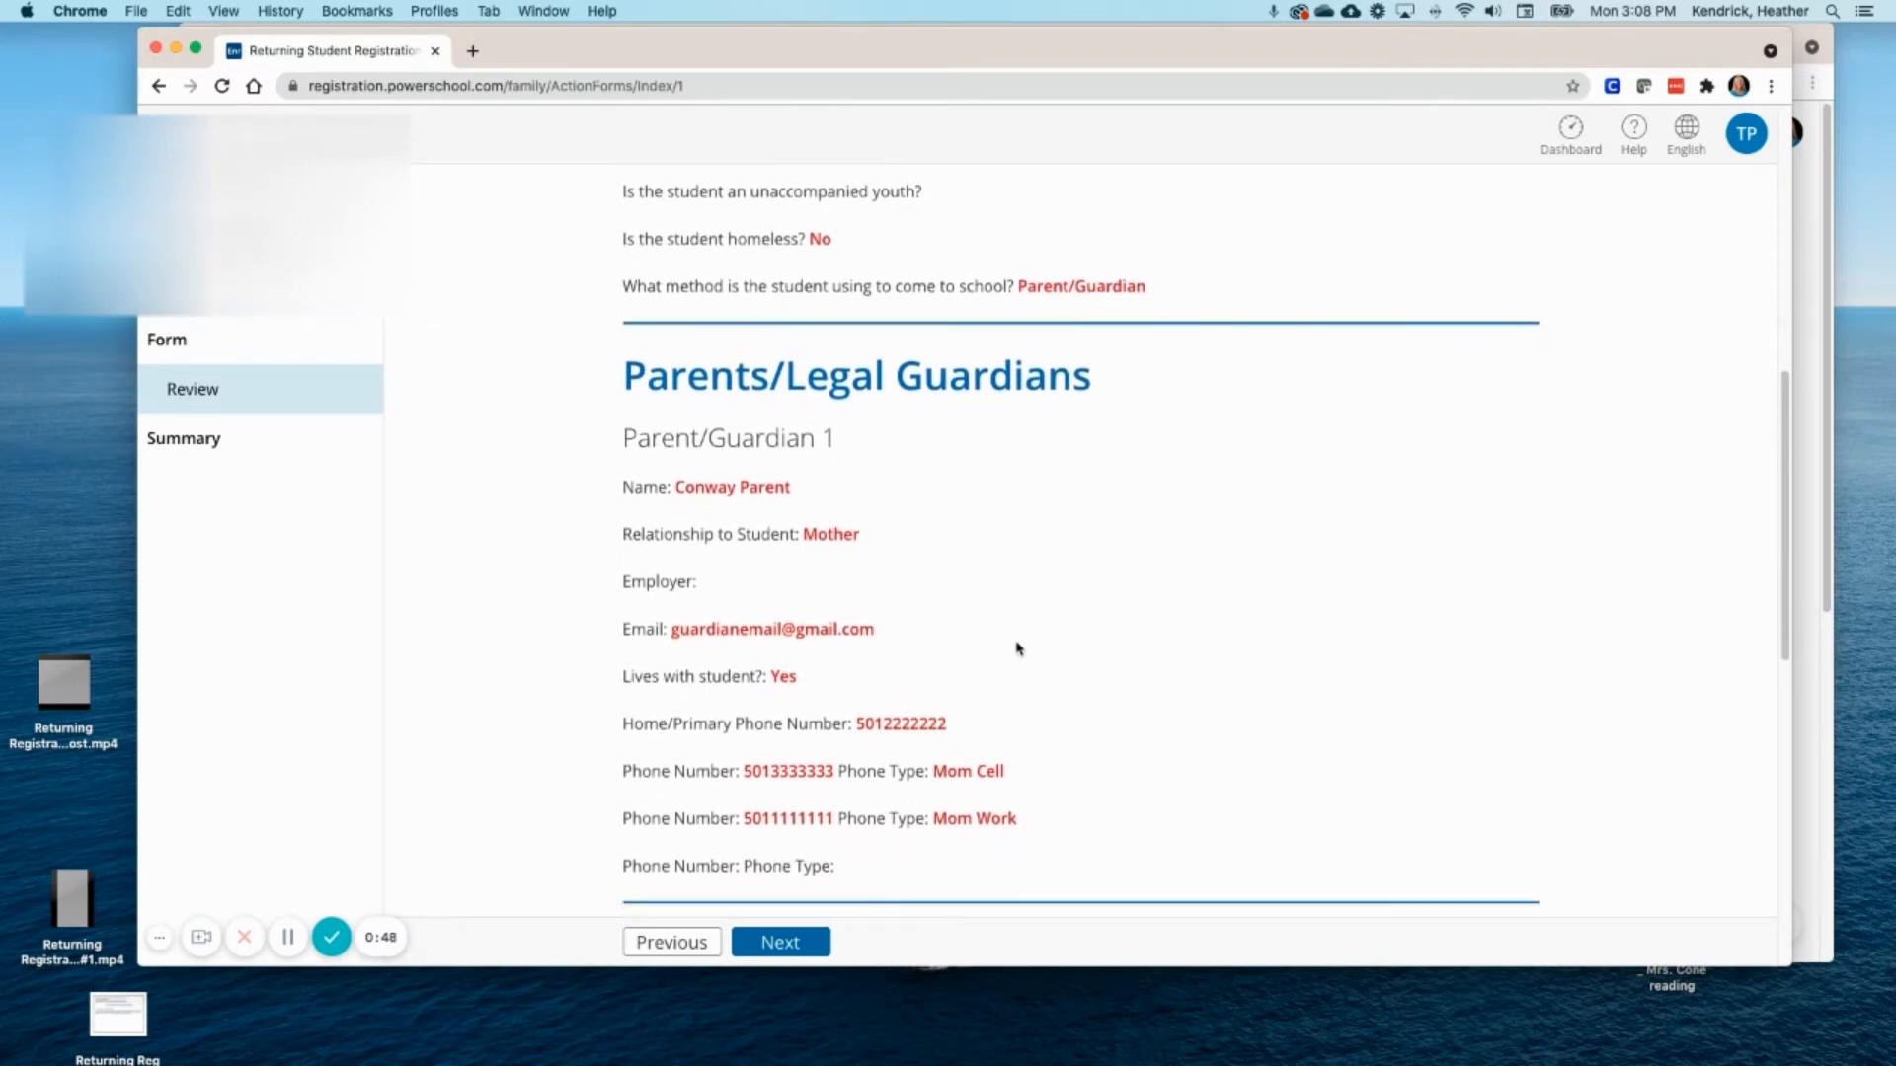
pyautogui.scroll(-2, 1018, 648)
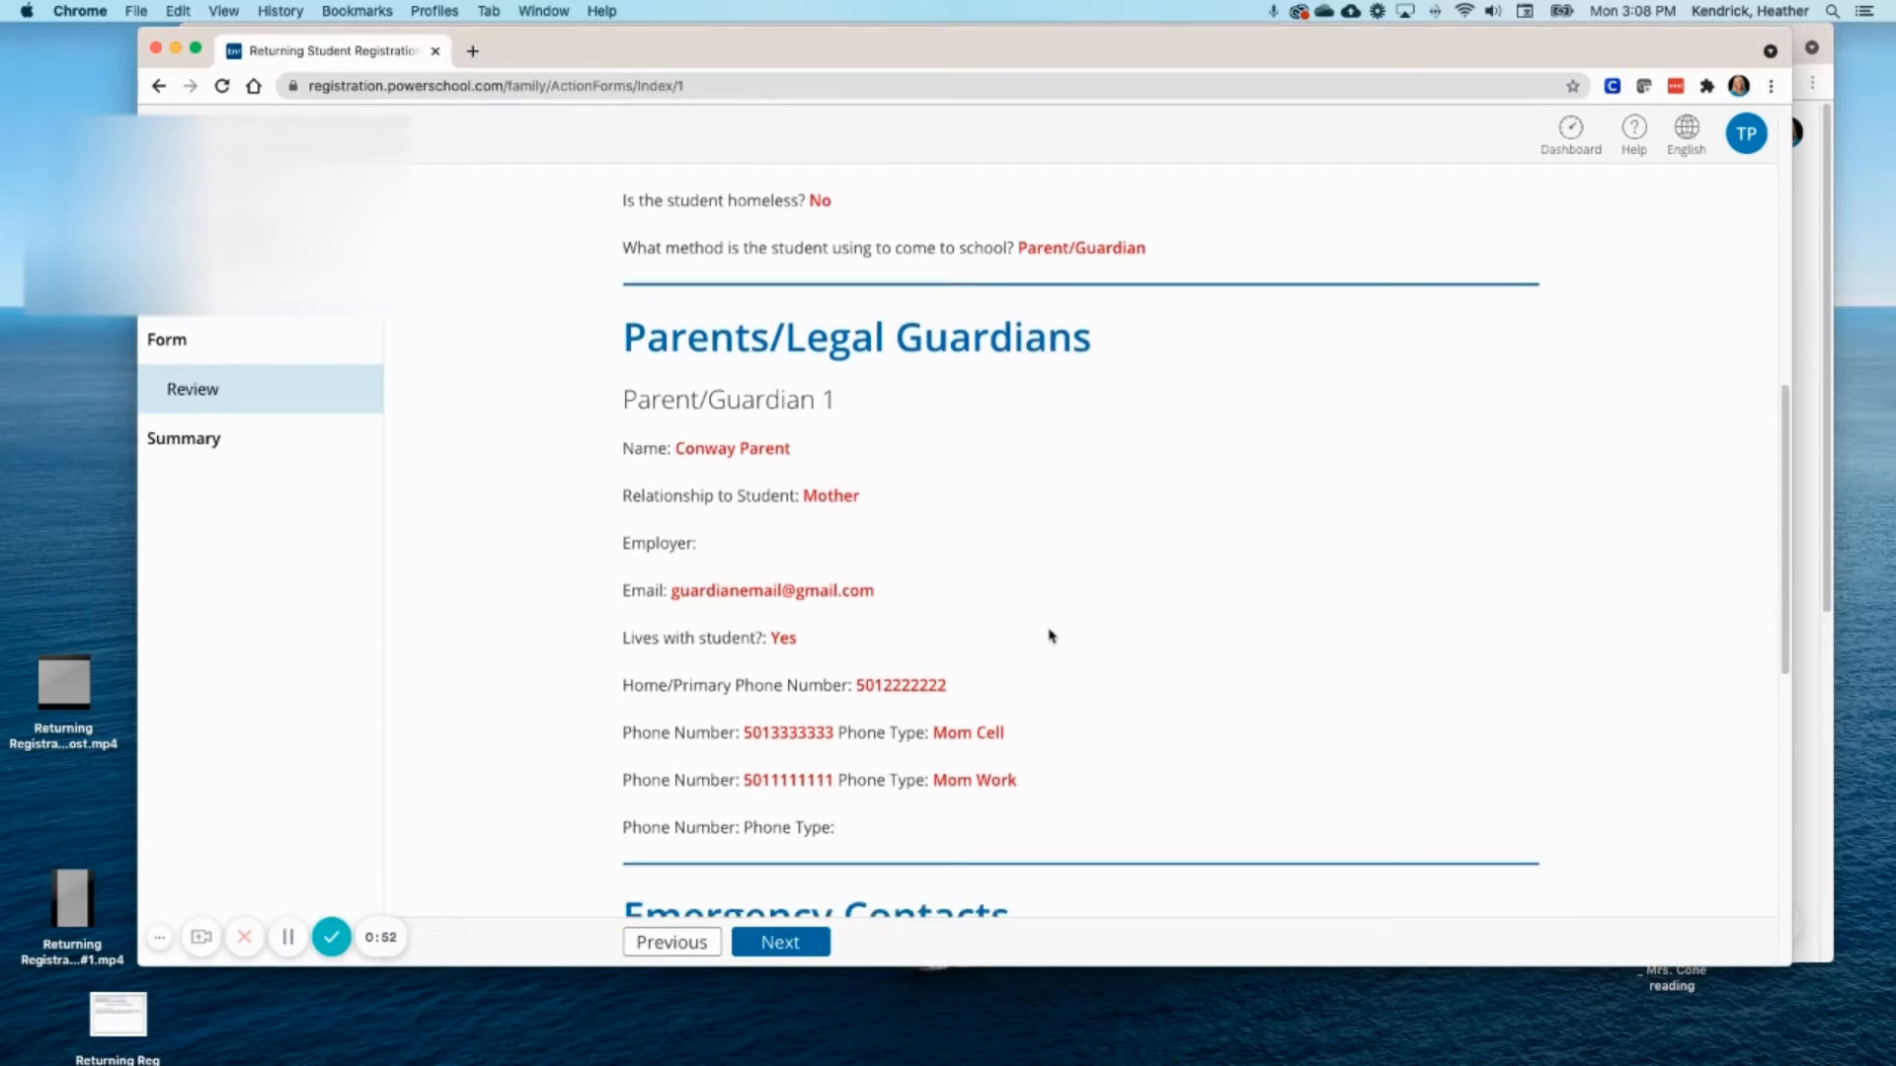
pyautogui.scroll(-1, 1052, 636)
pyautogui.scroll(-2, 1052, 637)
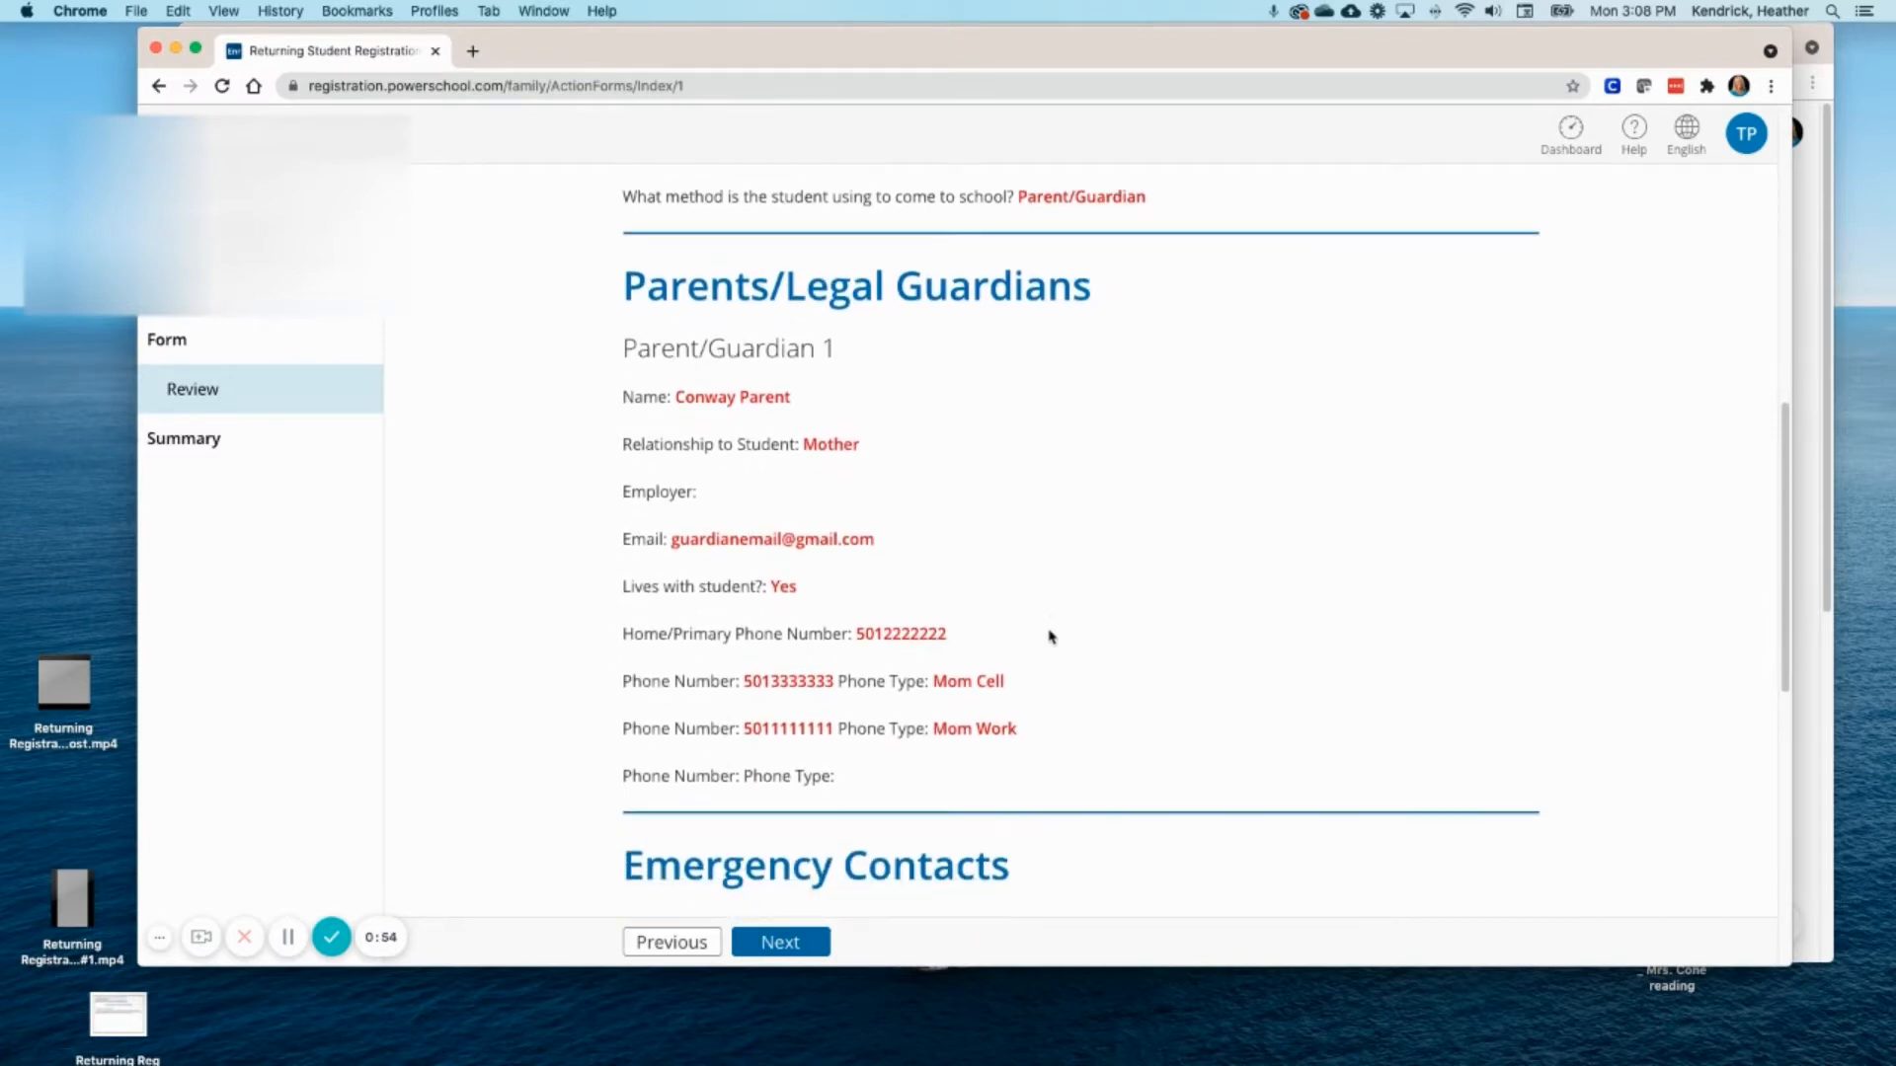
pyautogui.scroll(-5, 1052, 637)
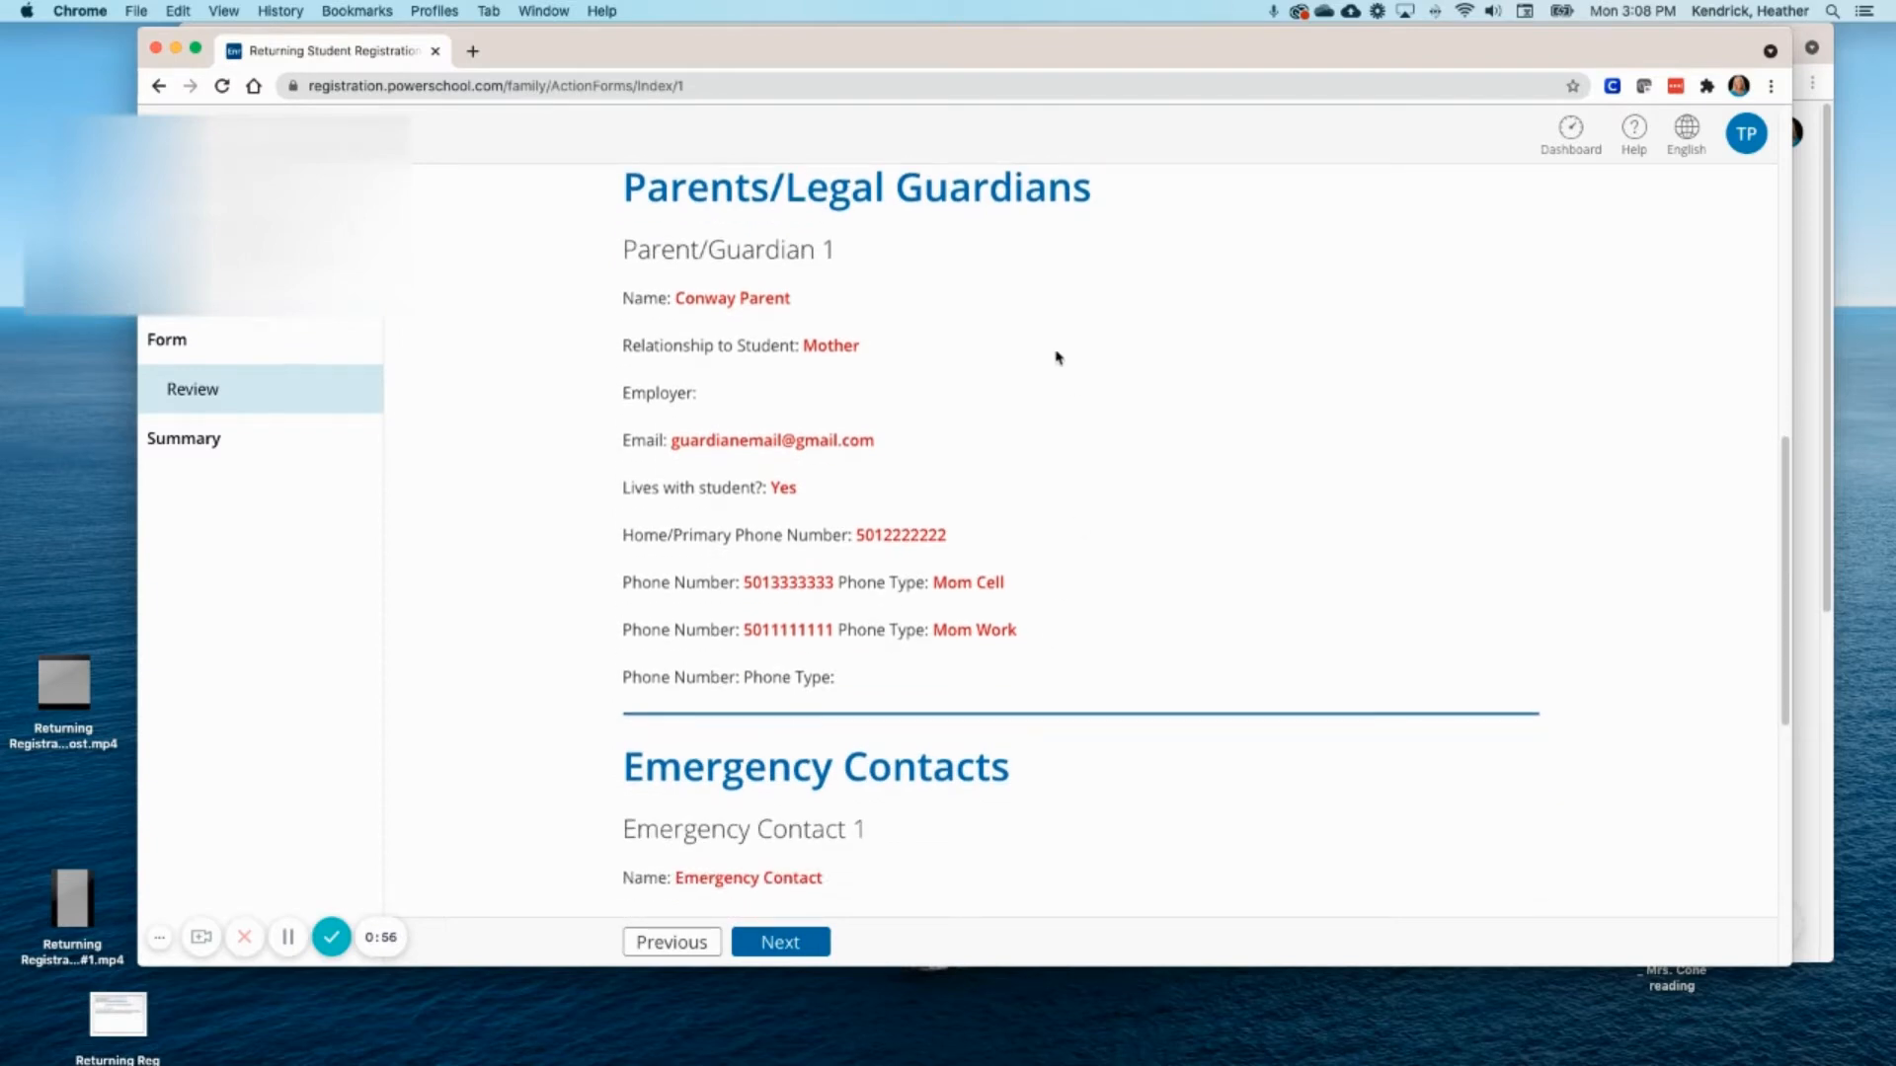
pyautogui.scroll(-10, 1071, 629)
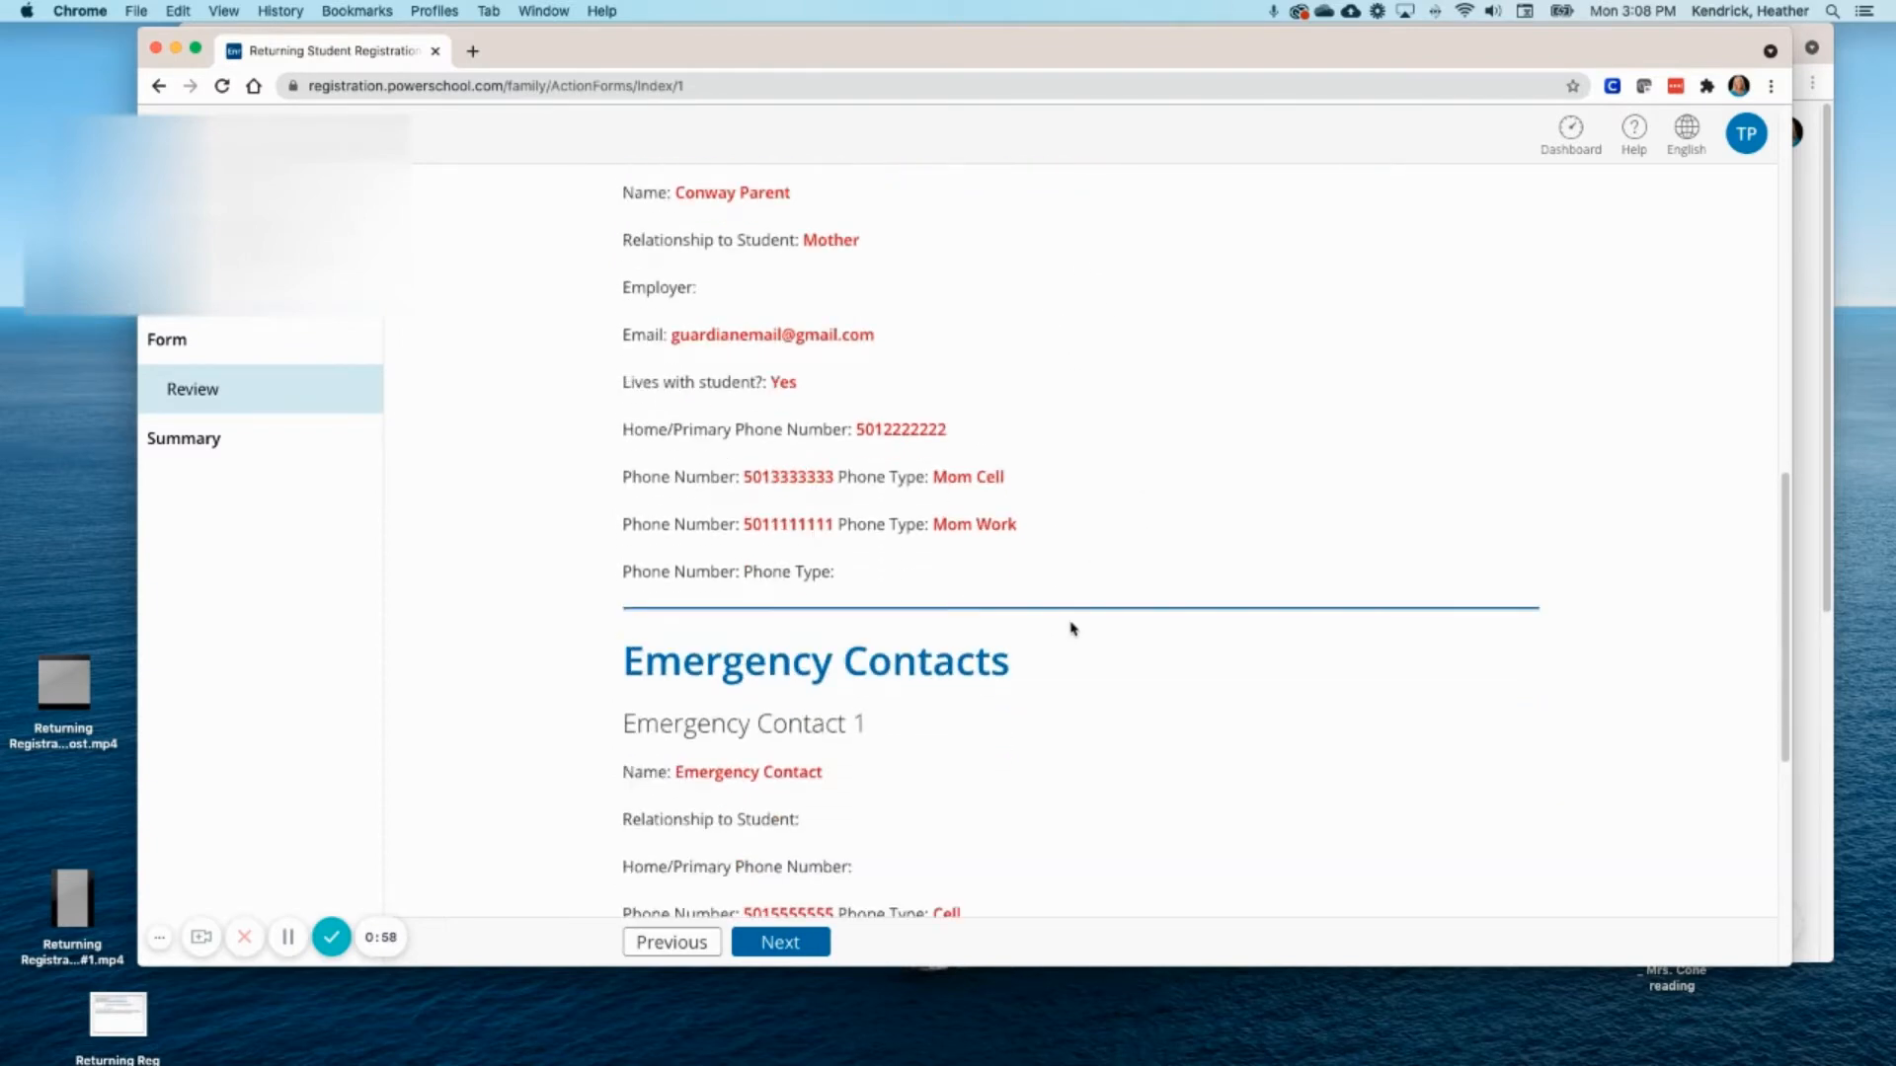
pyautogui.scroll(-9, 1072, 632)
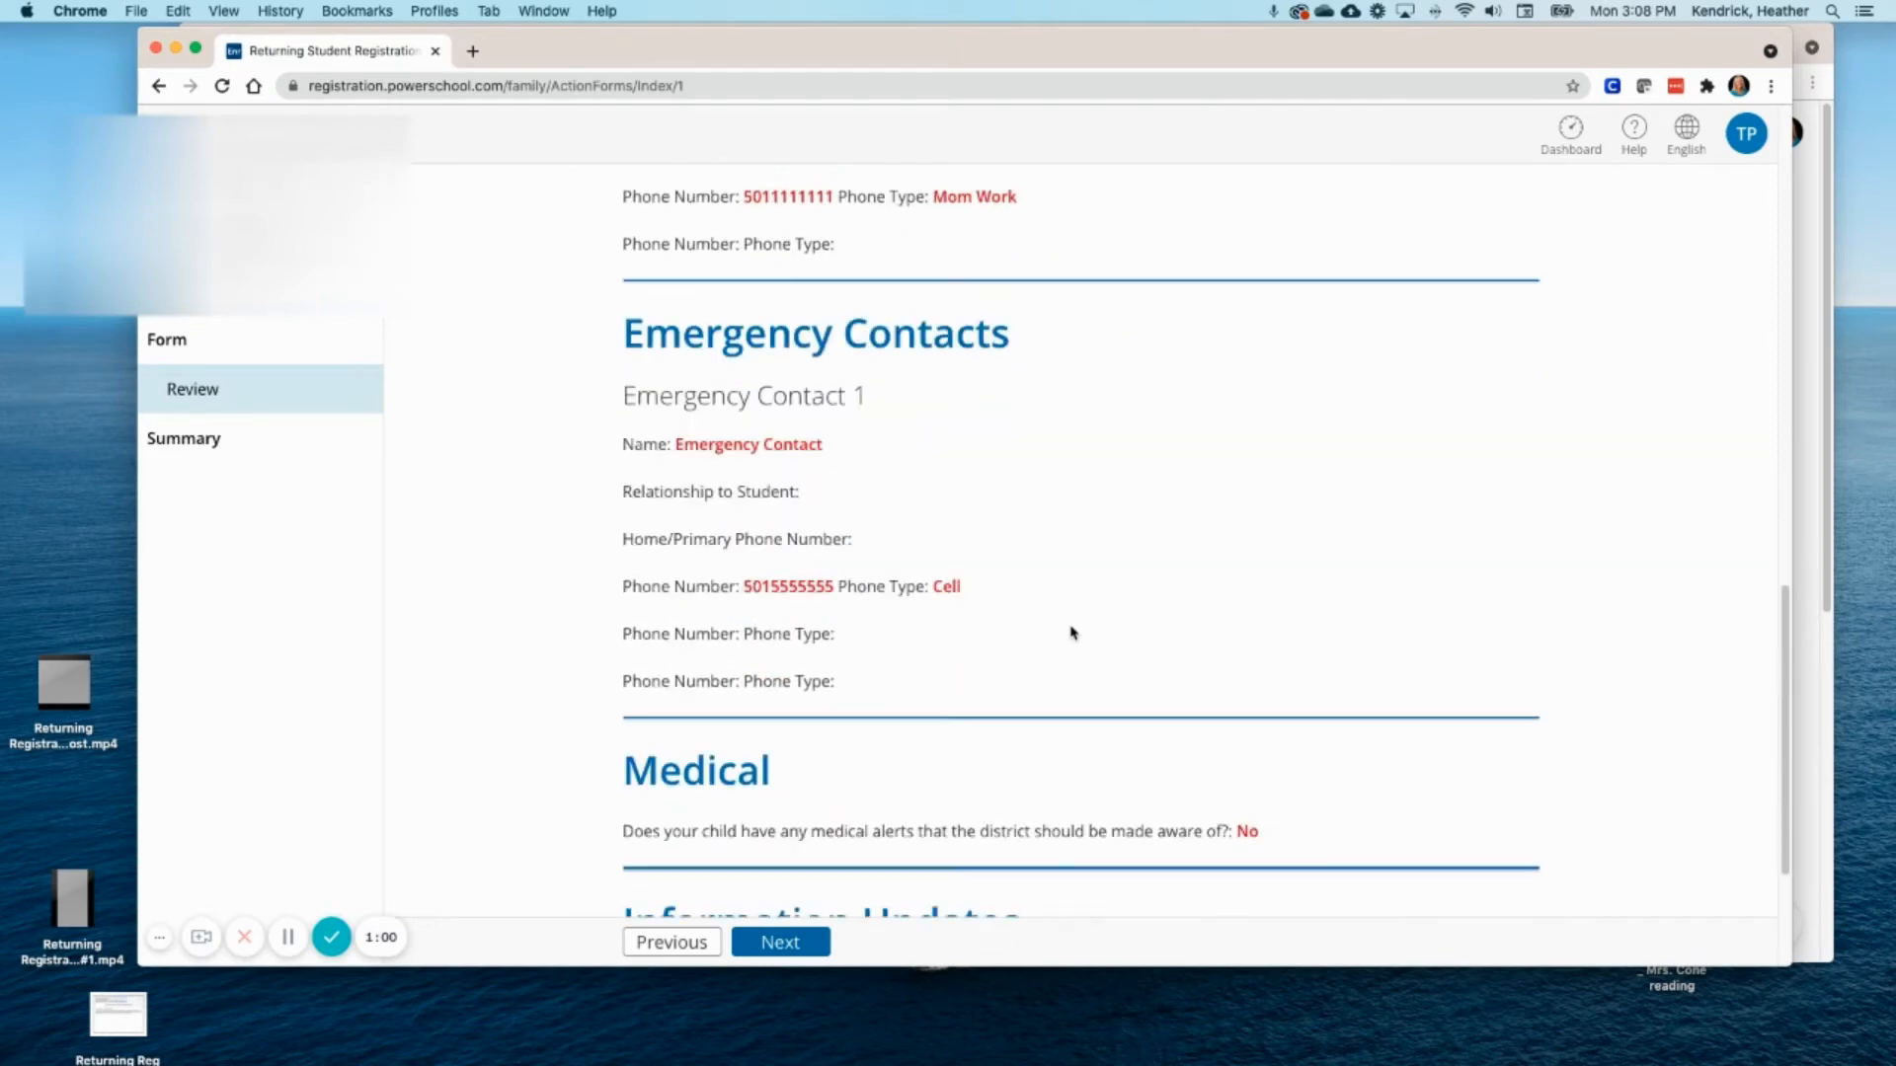
pyautogui.scroll(-9, 1182, 730)
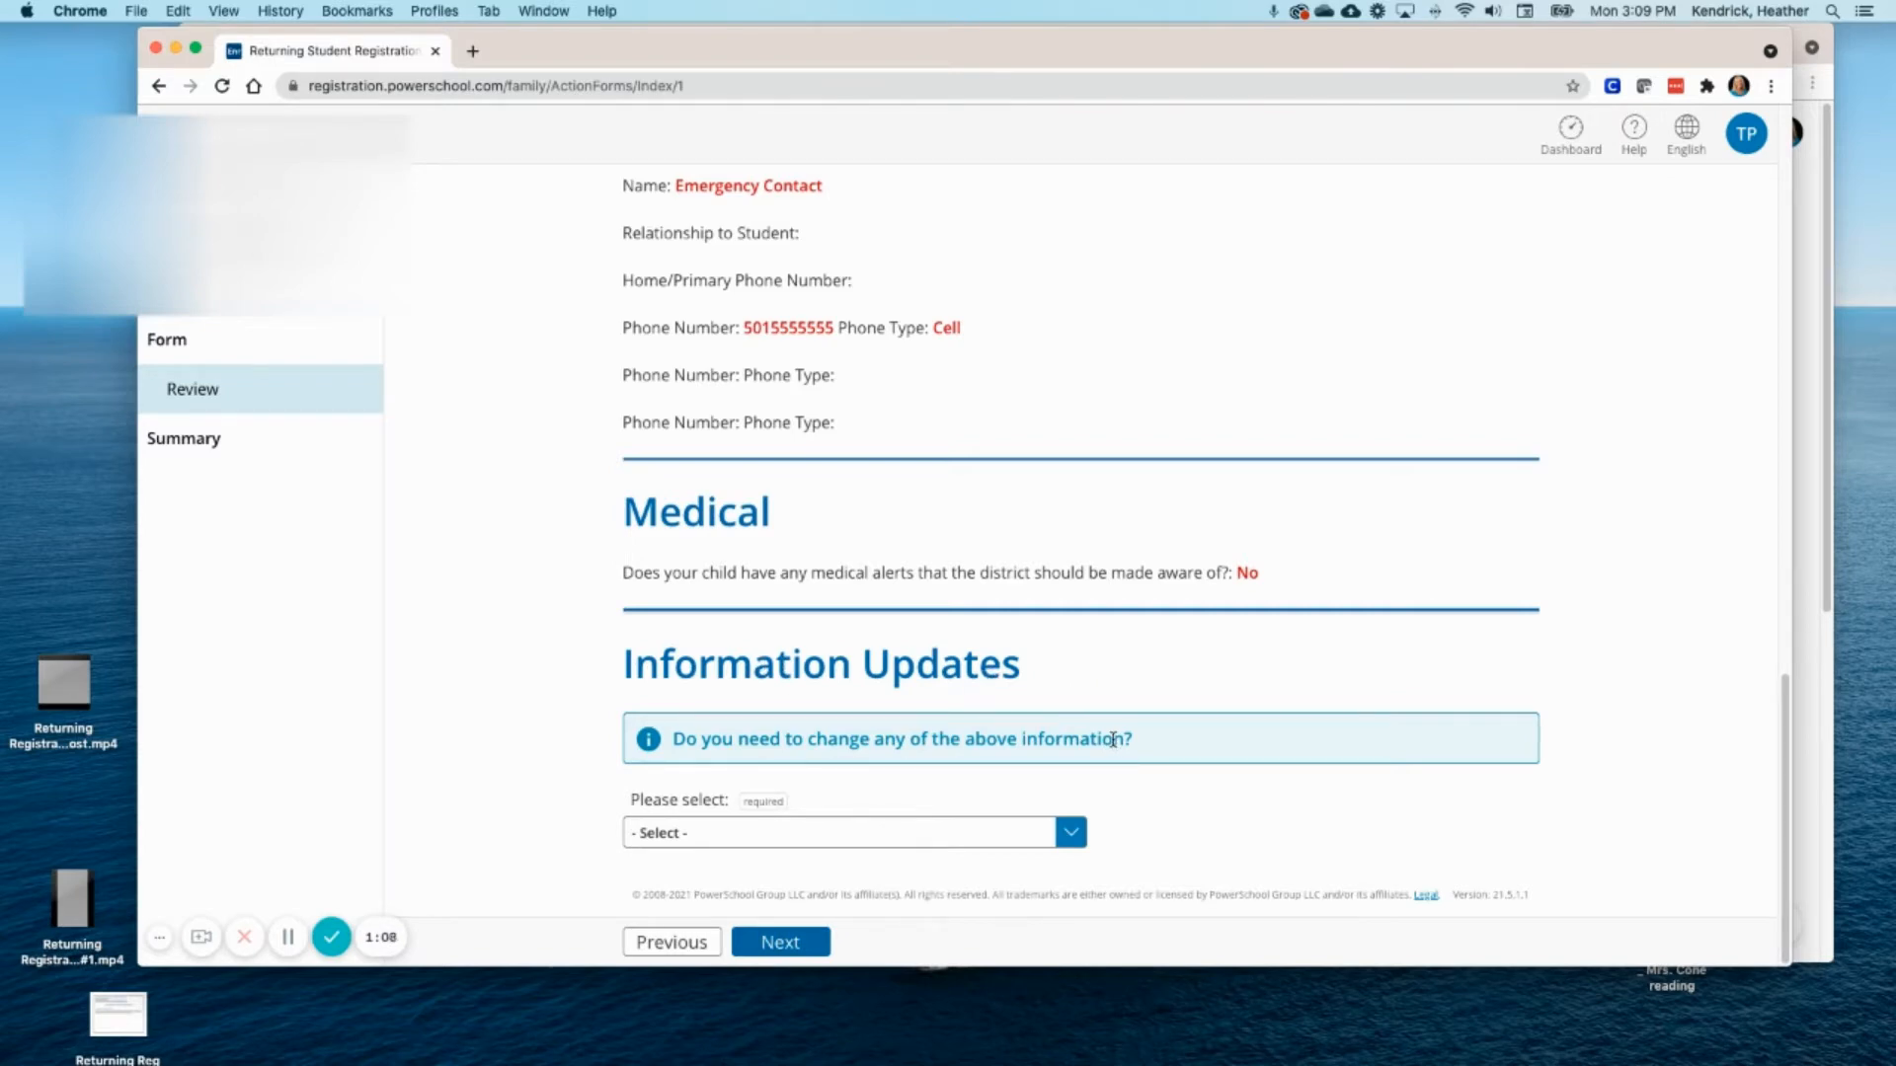
# - Answer Yes to 'Do you need to change any of the above information?' and continue
pyautogui.click(1074, 834)
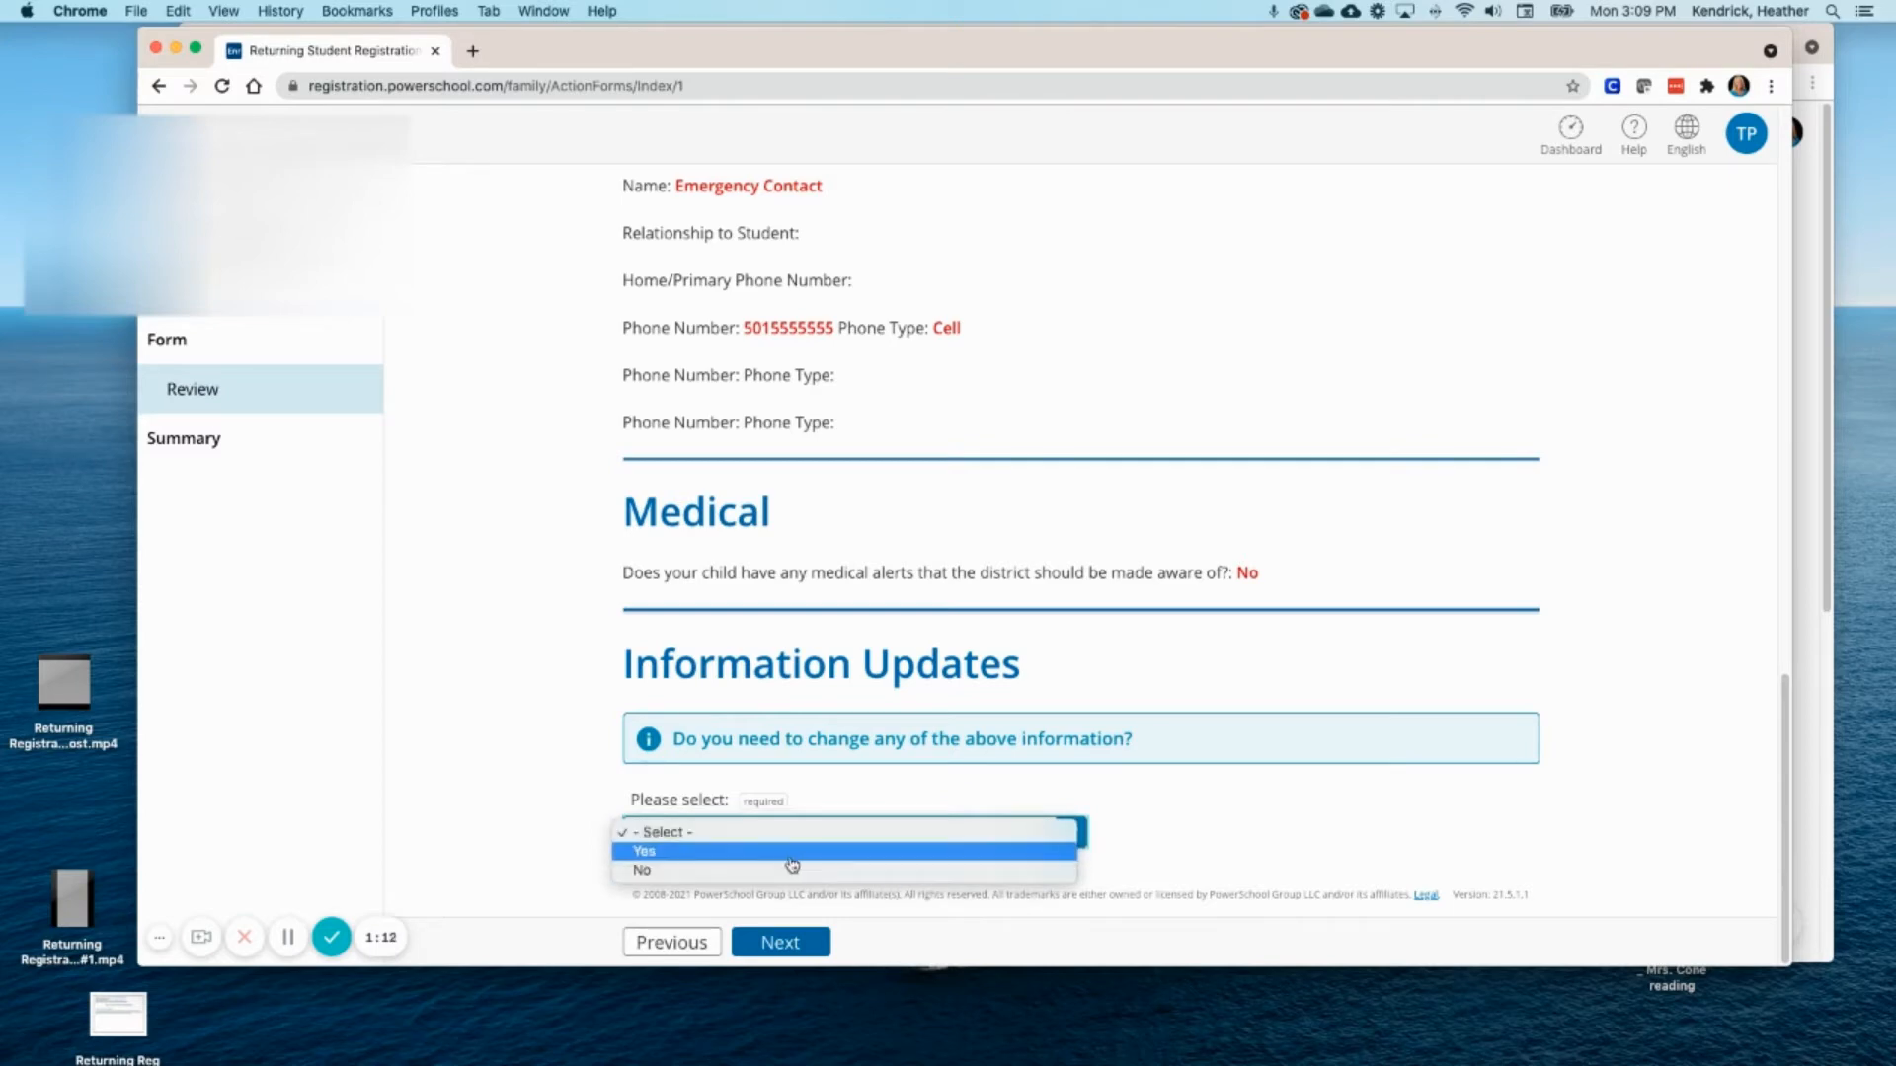
pyautogui.click(697, 850)
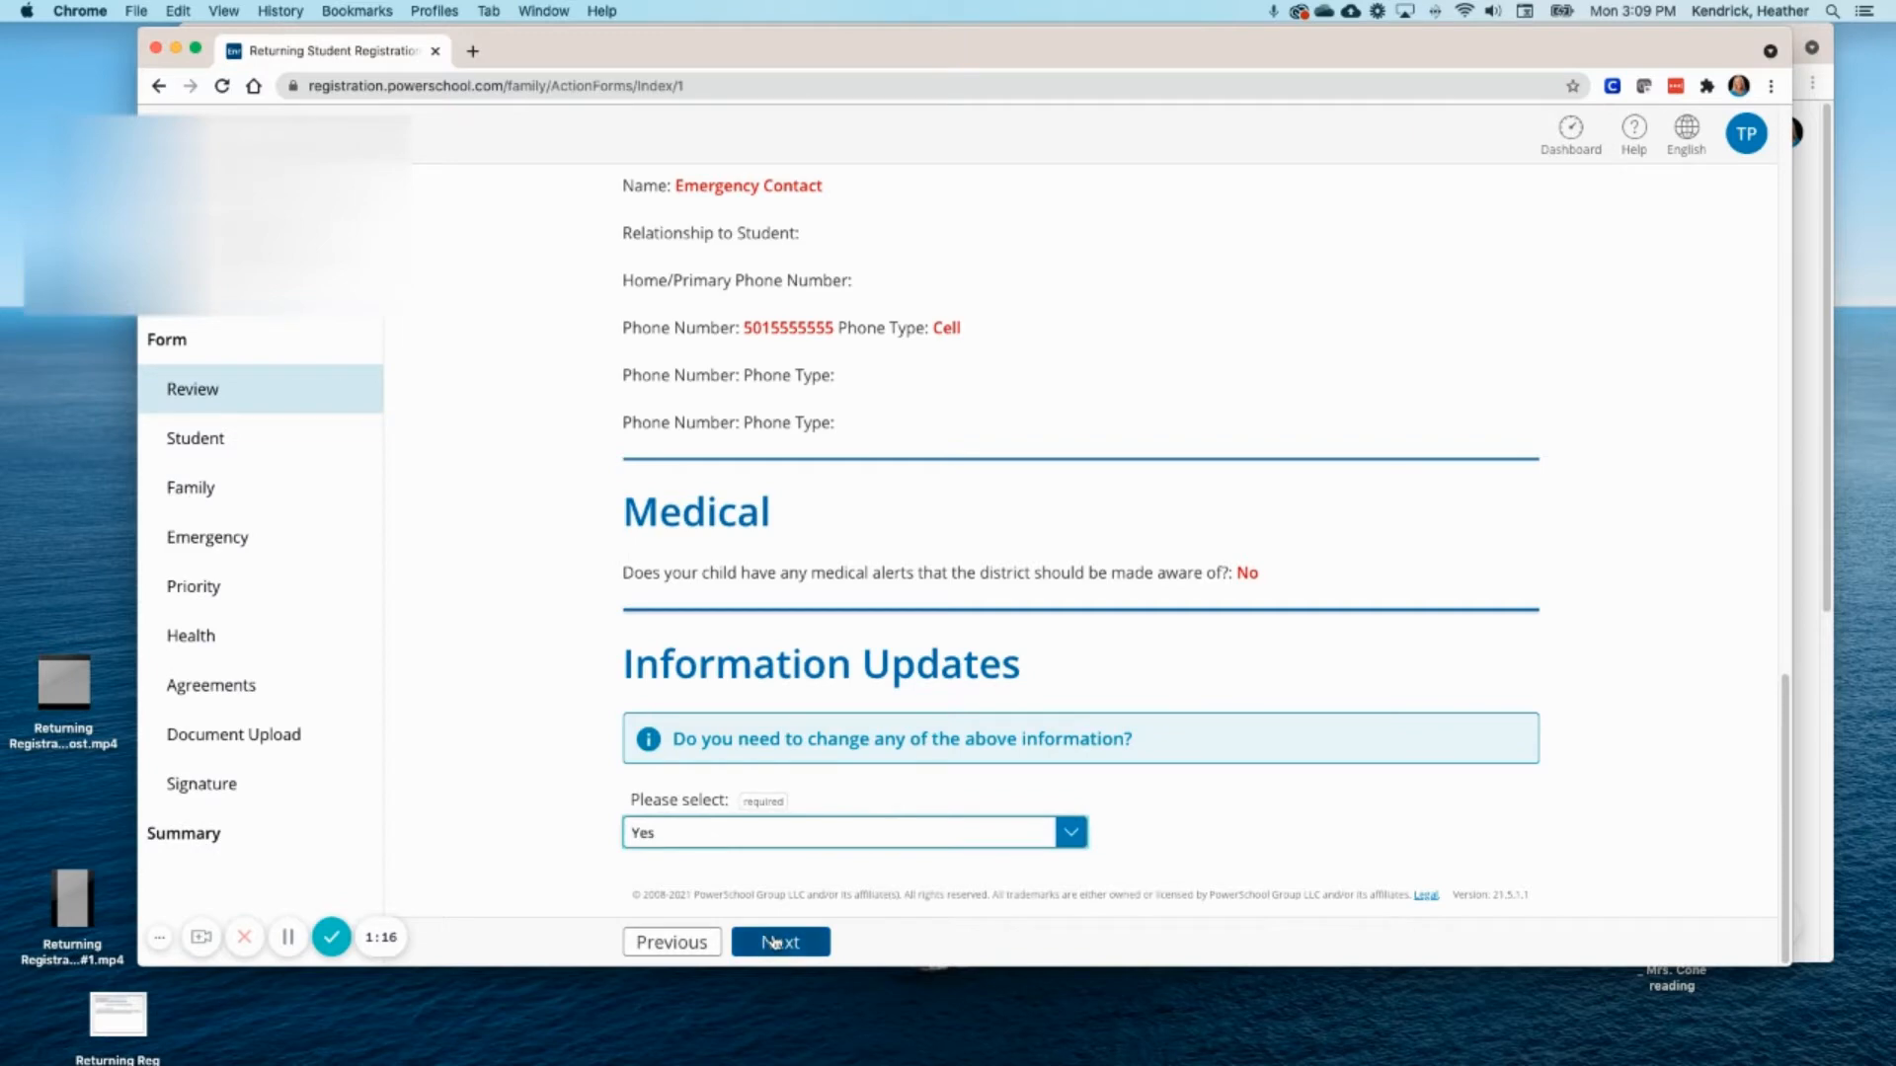
pyautogui.click(777, 943)
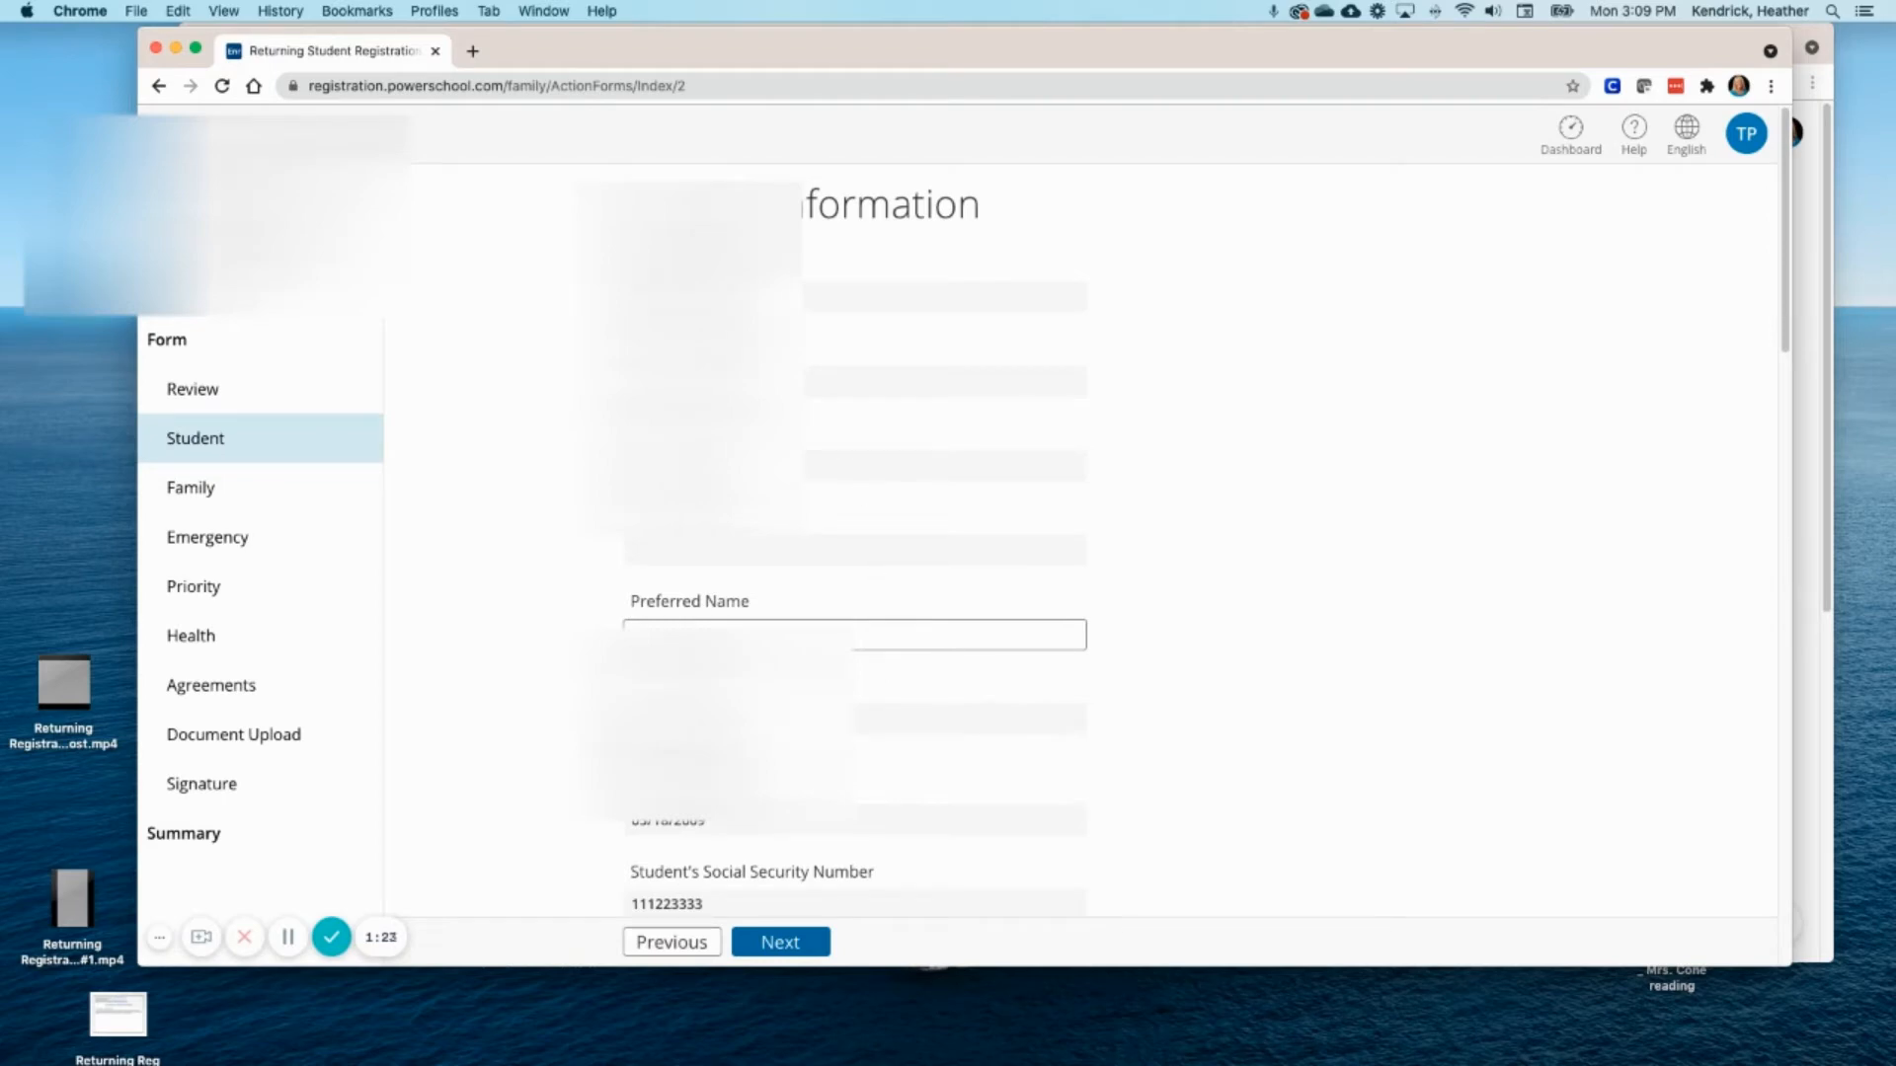
# - Confirm that the student's SSN is correct
pyautogui.scroll(-5, 742, 555)
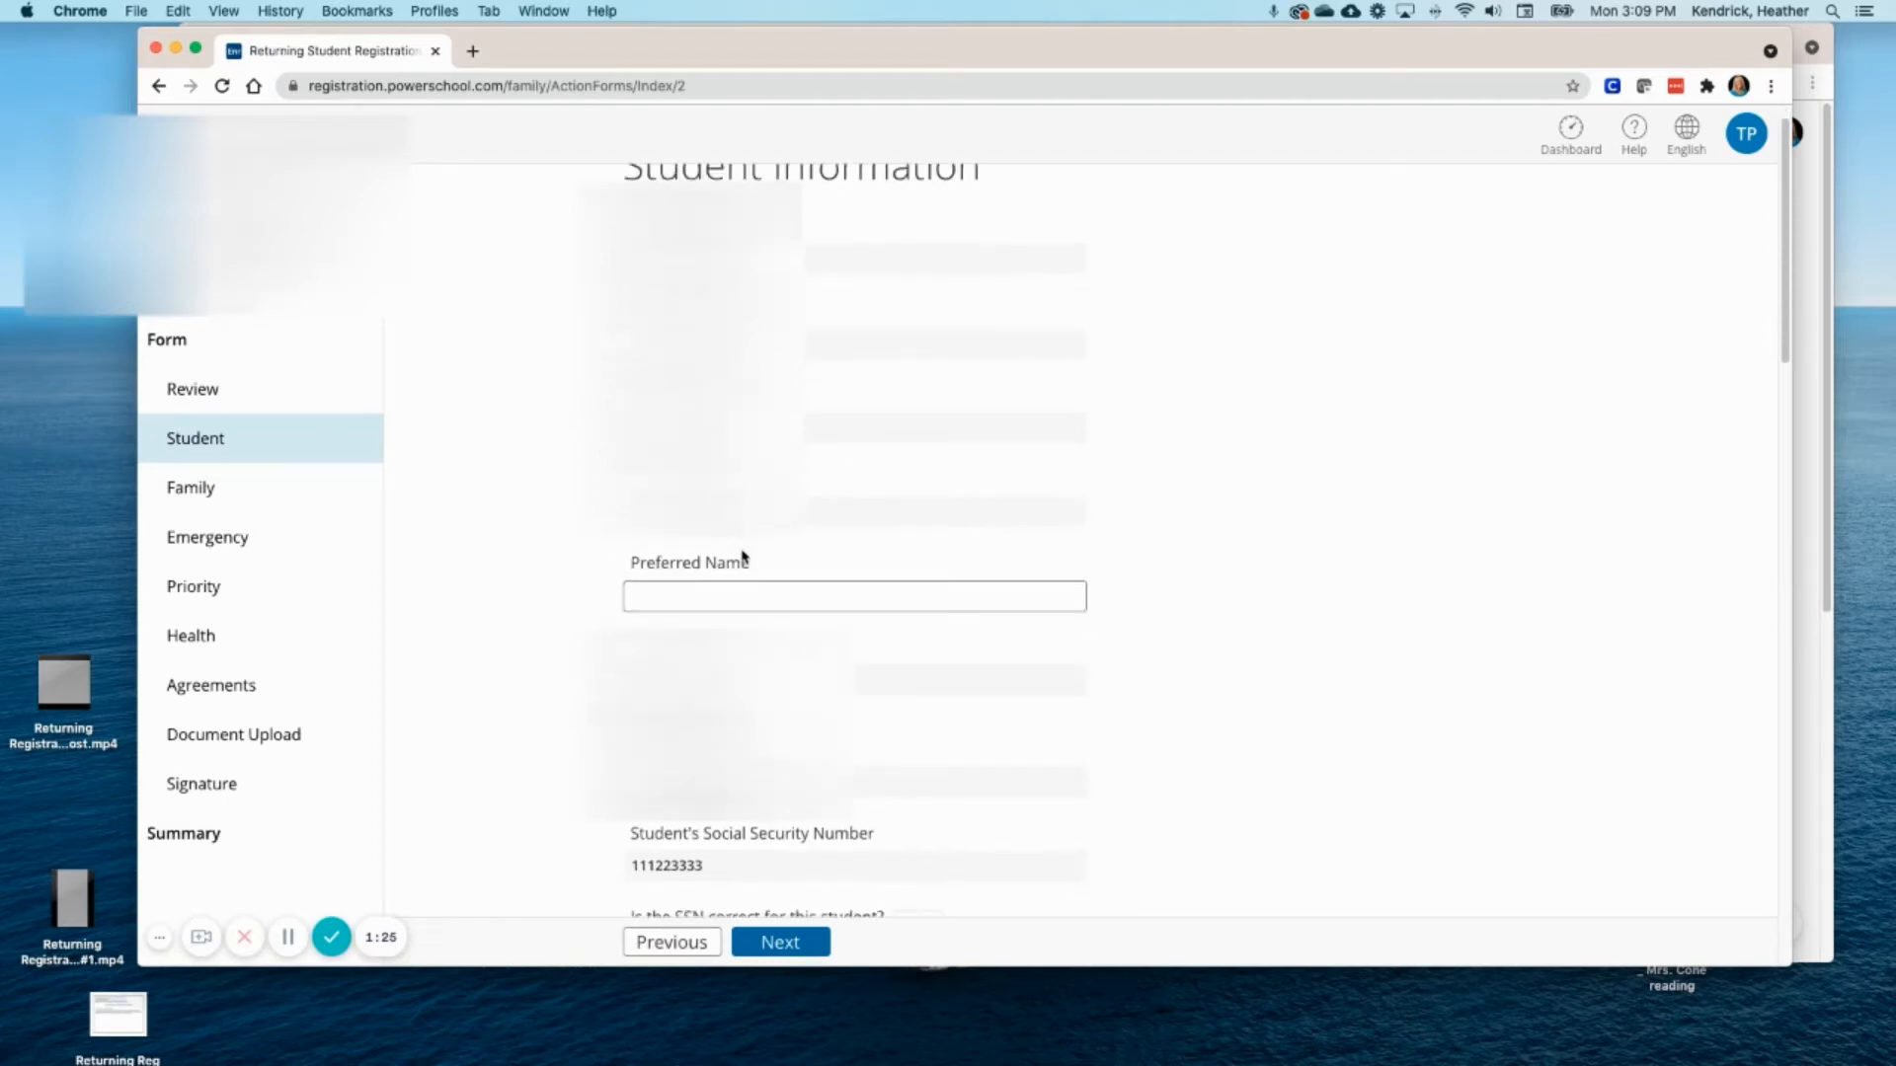
pyautogui.scroll(-2, 742, 572)
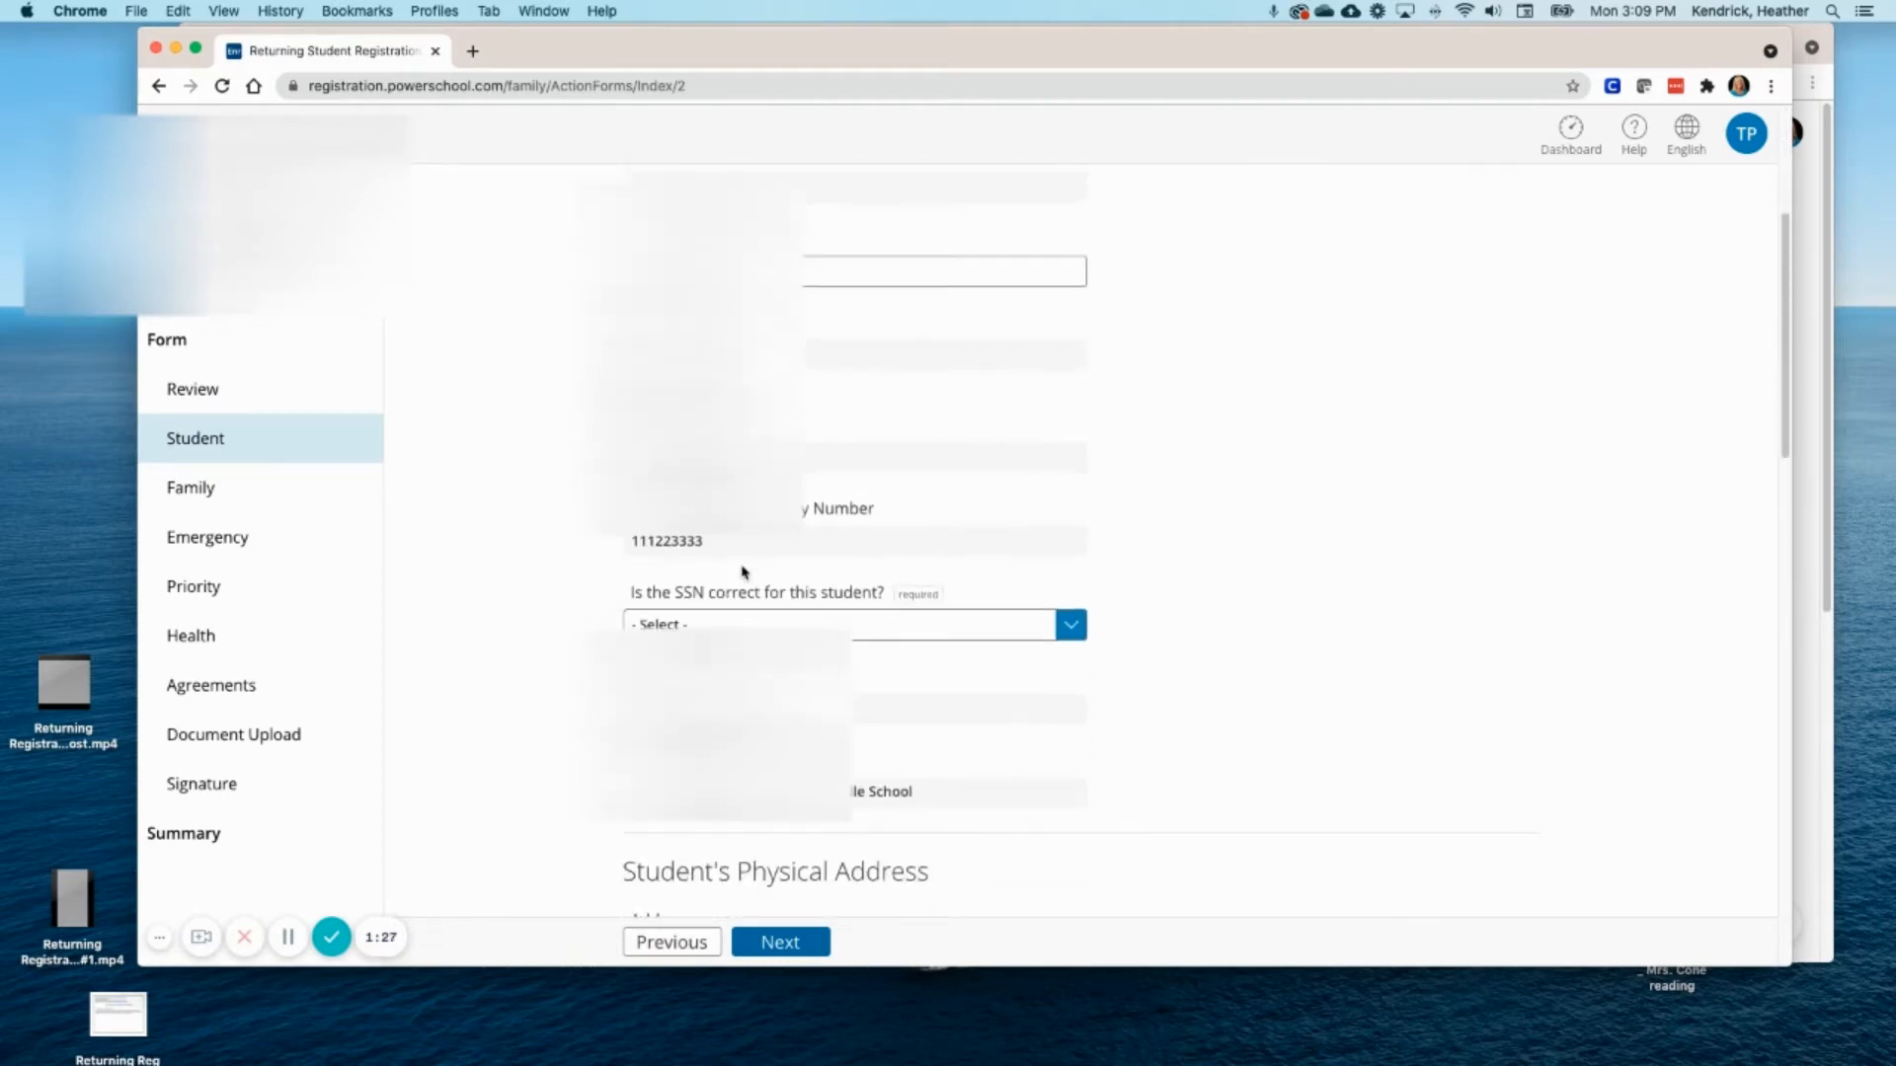
pyautogui.click(1072, 566)
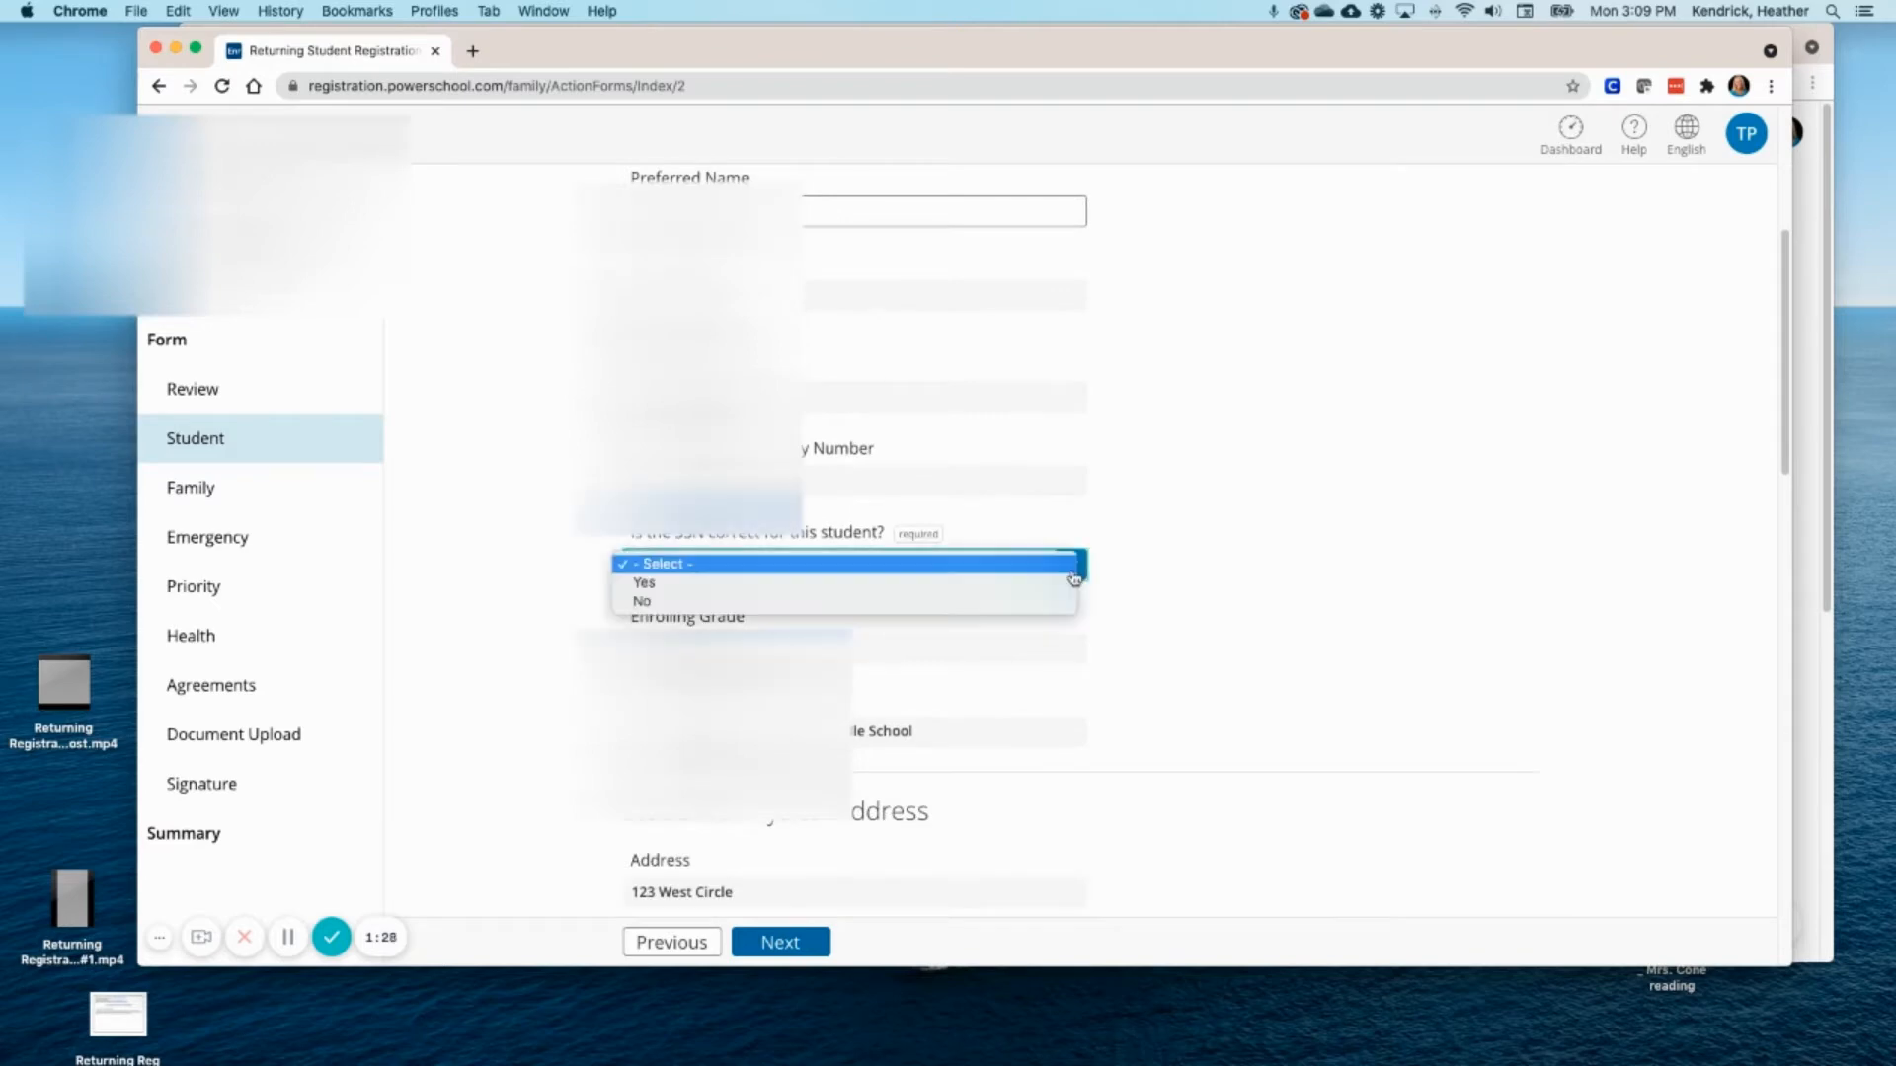
pyautogui.click(761, 581)
# - Mark the physical address as incorrect to reveal the blank corrected-address fields
pyautogui.scroll(-3, 869, 553)
pyautogui.scroll(-2, 879, 552)
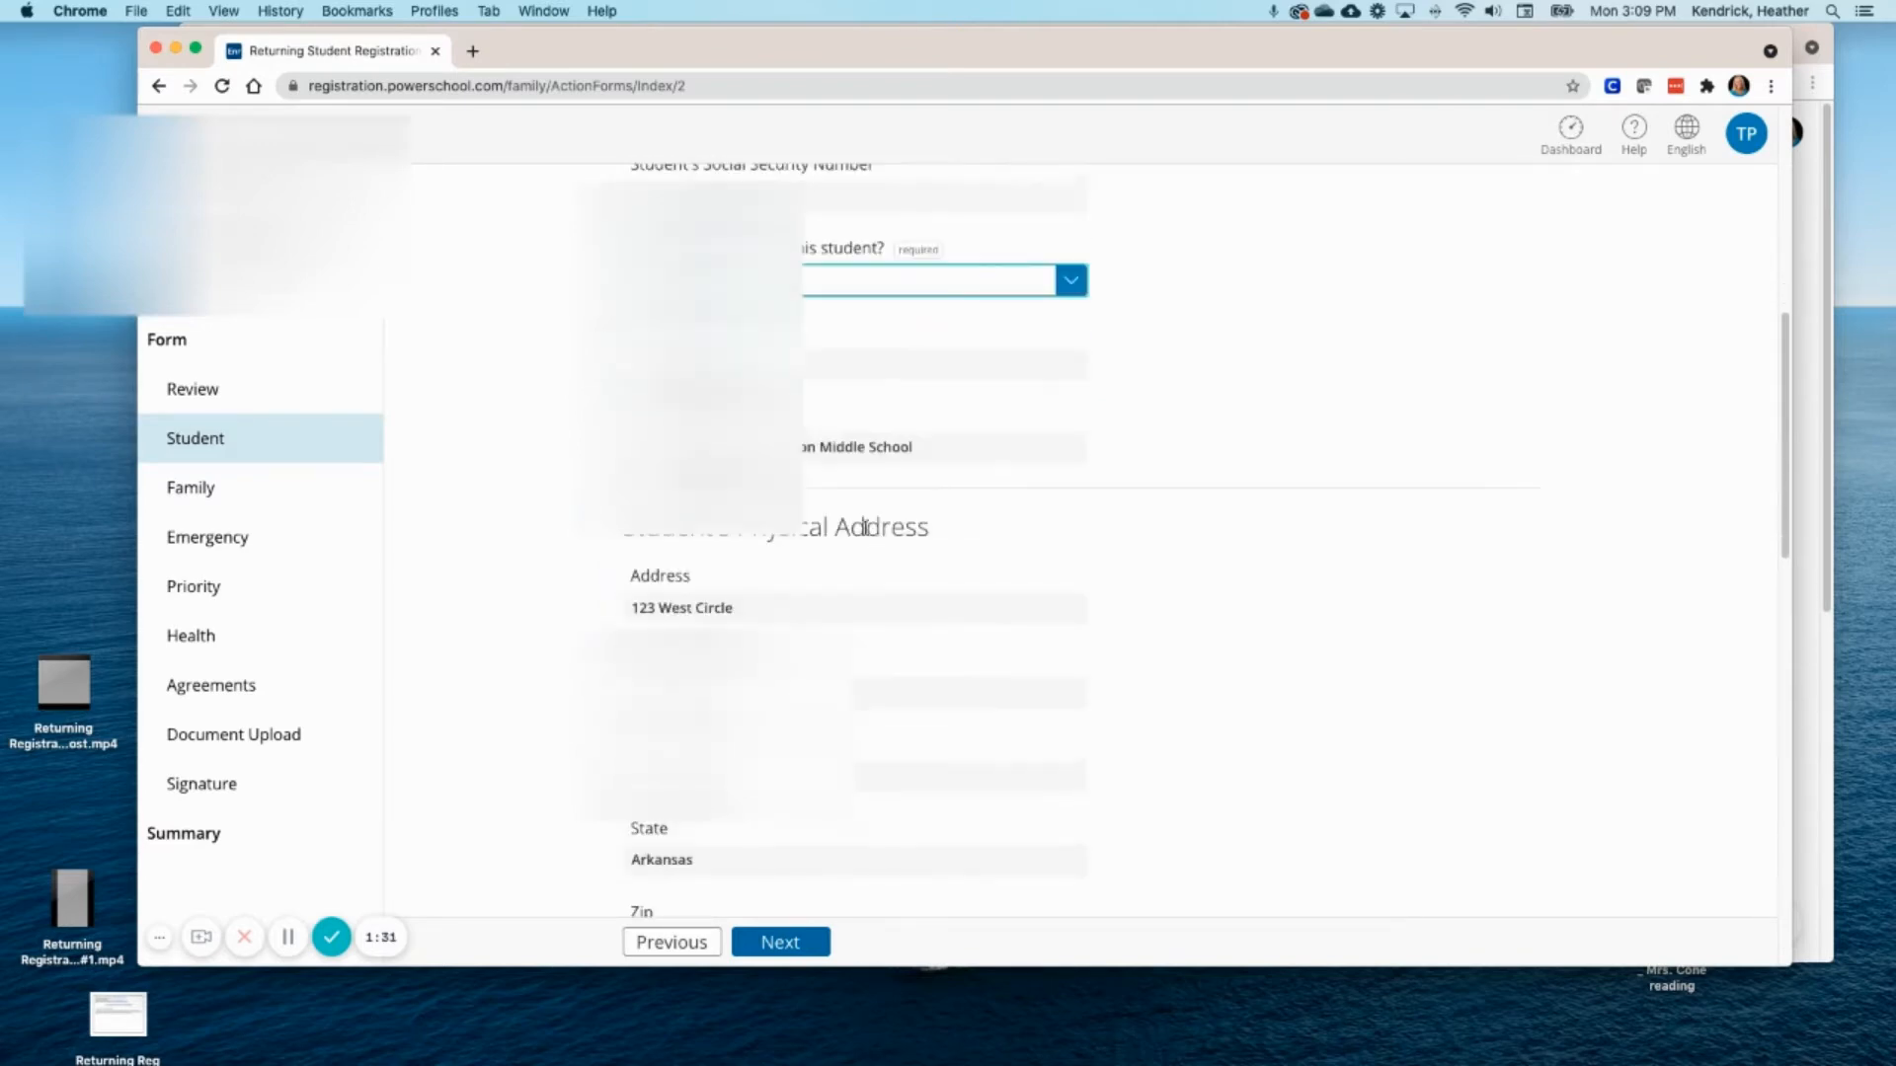
pyautogui.scroll(-3, 958, 489)
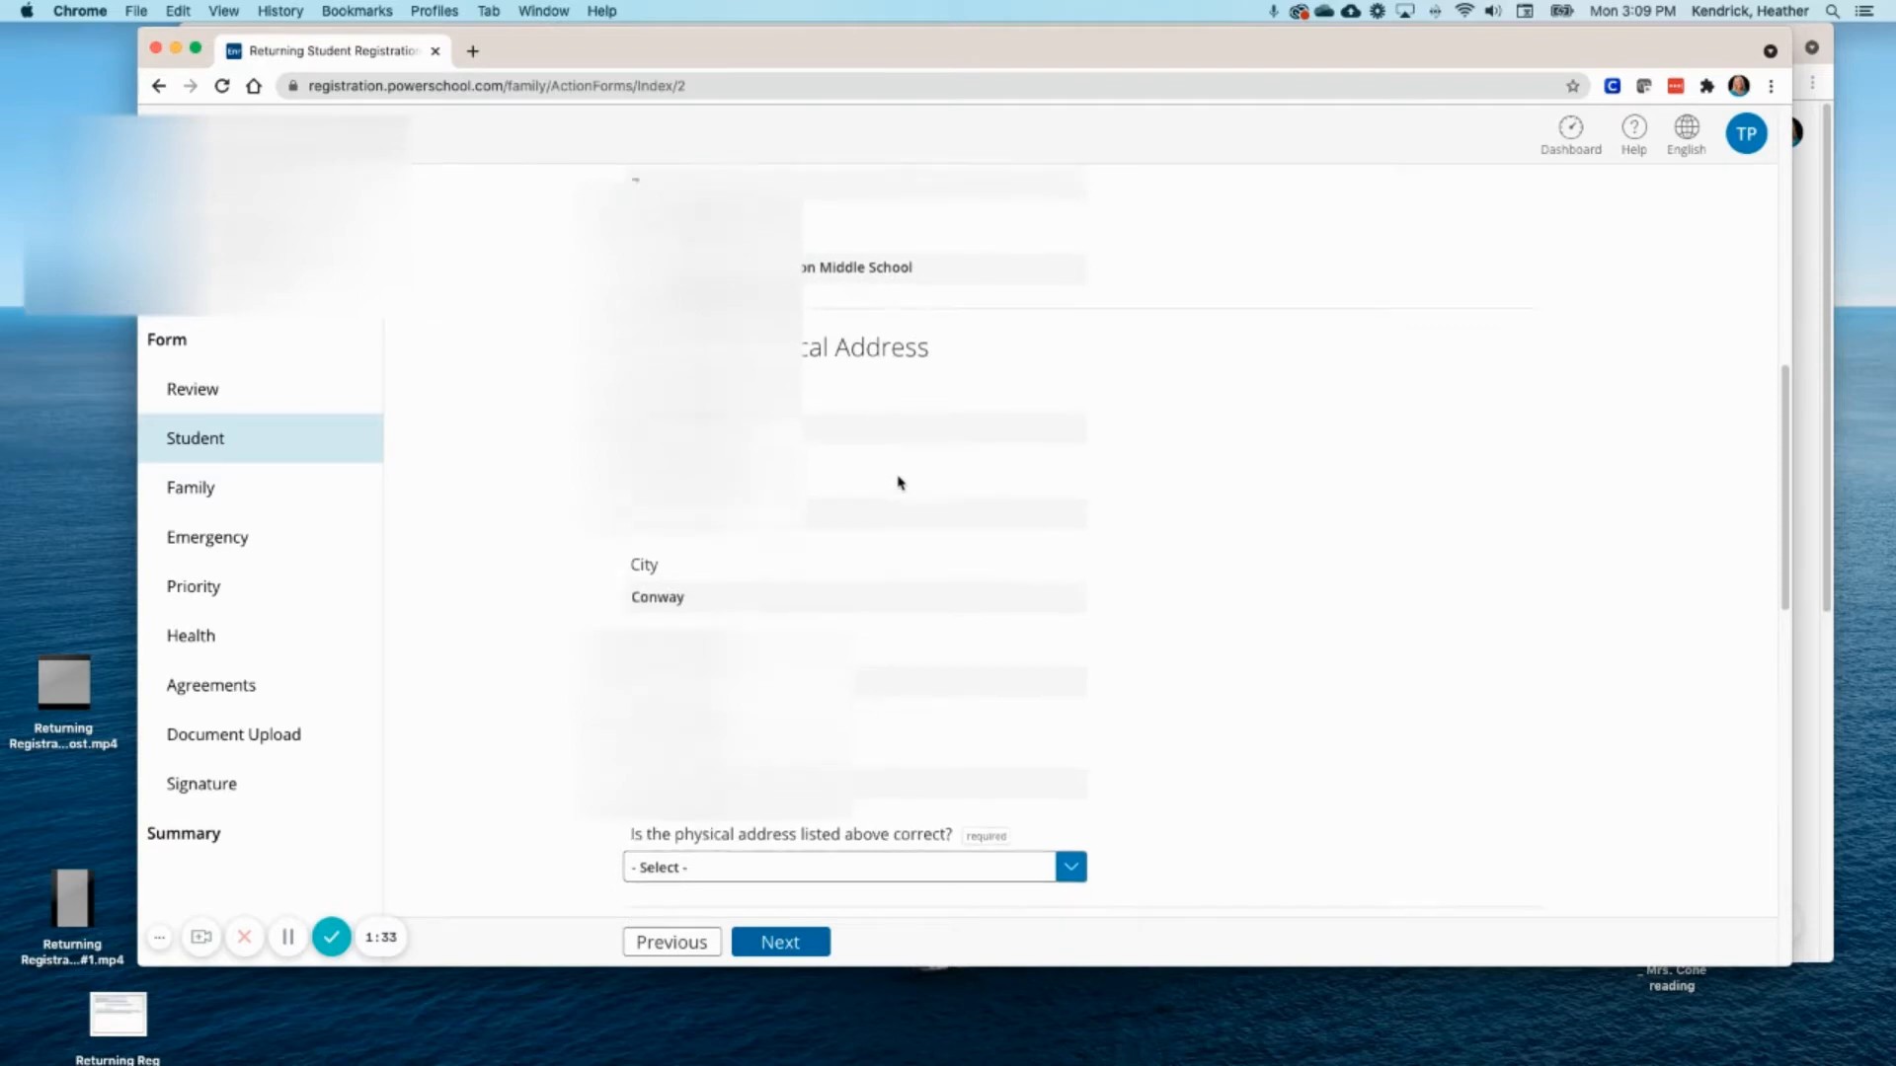
pyautogui.scroll(-1, 898, 483)
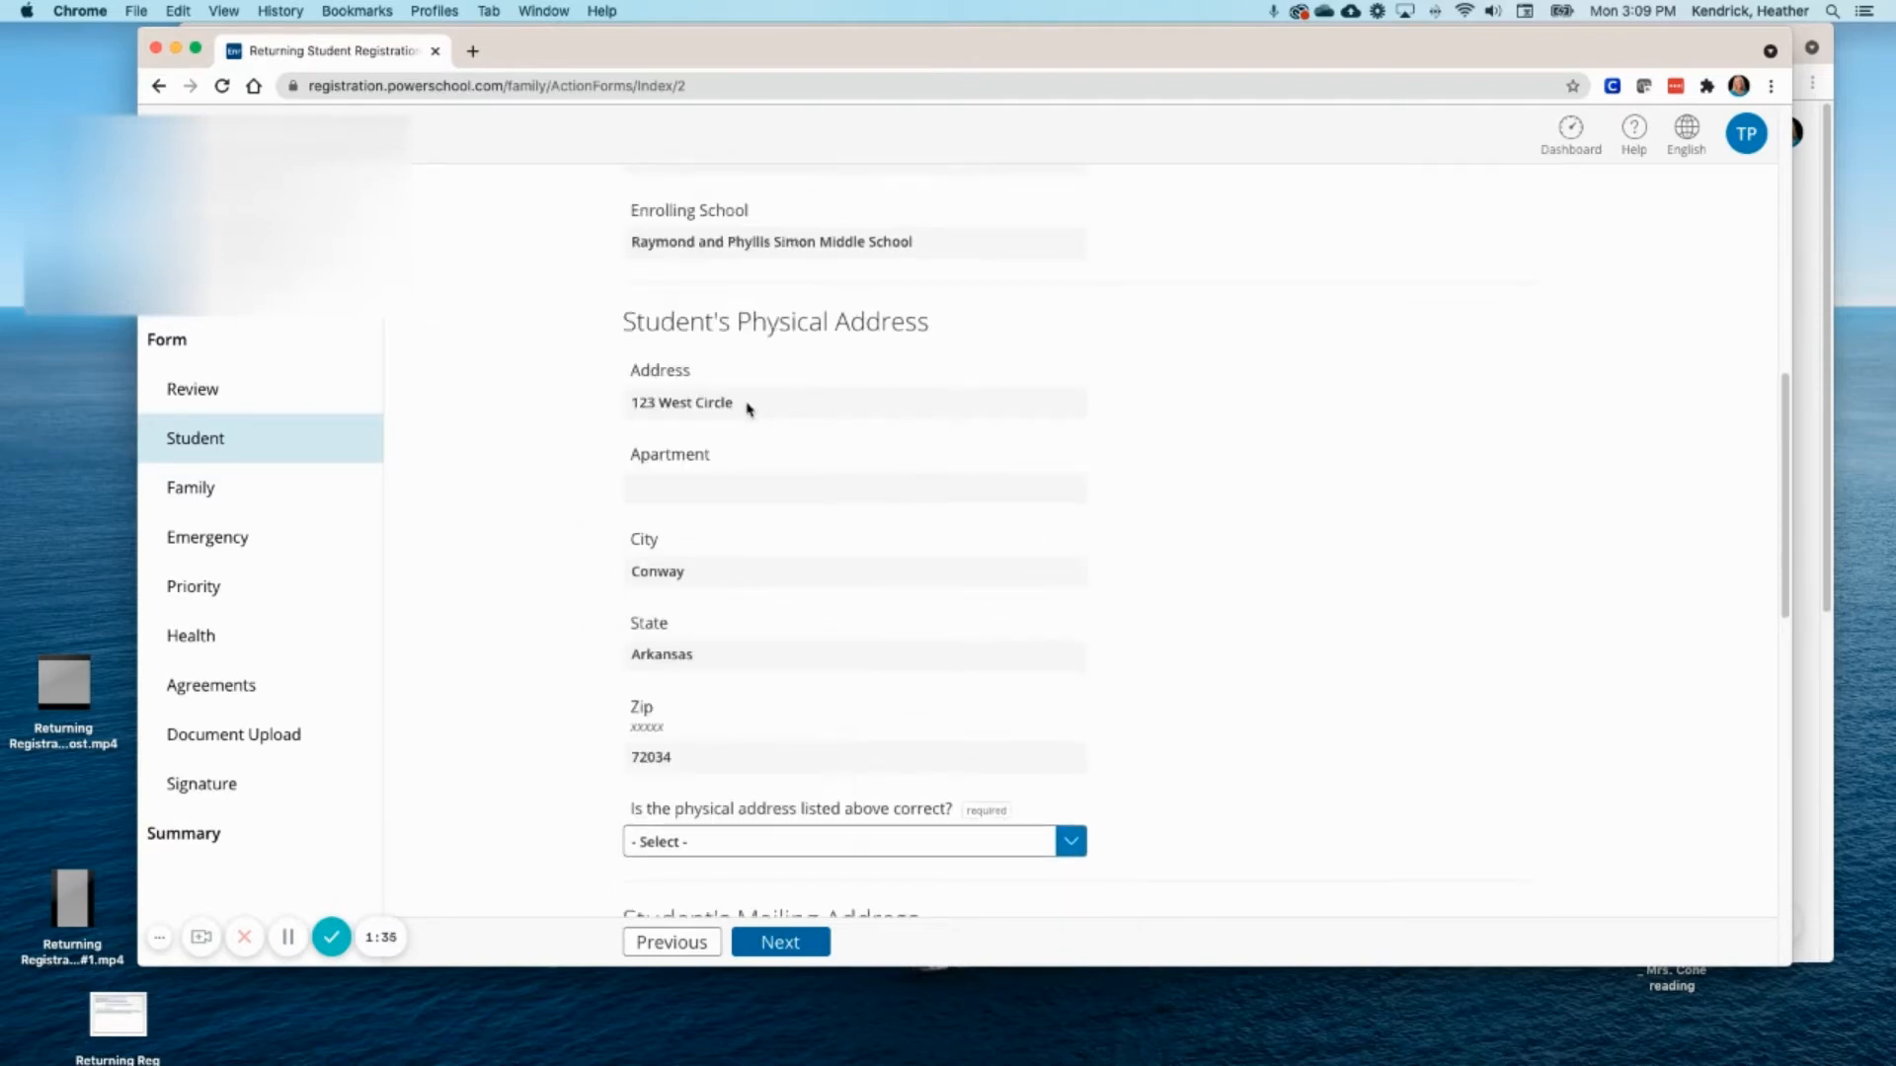
pyautogui.click(740, 404)
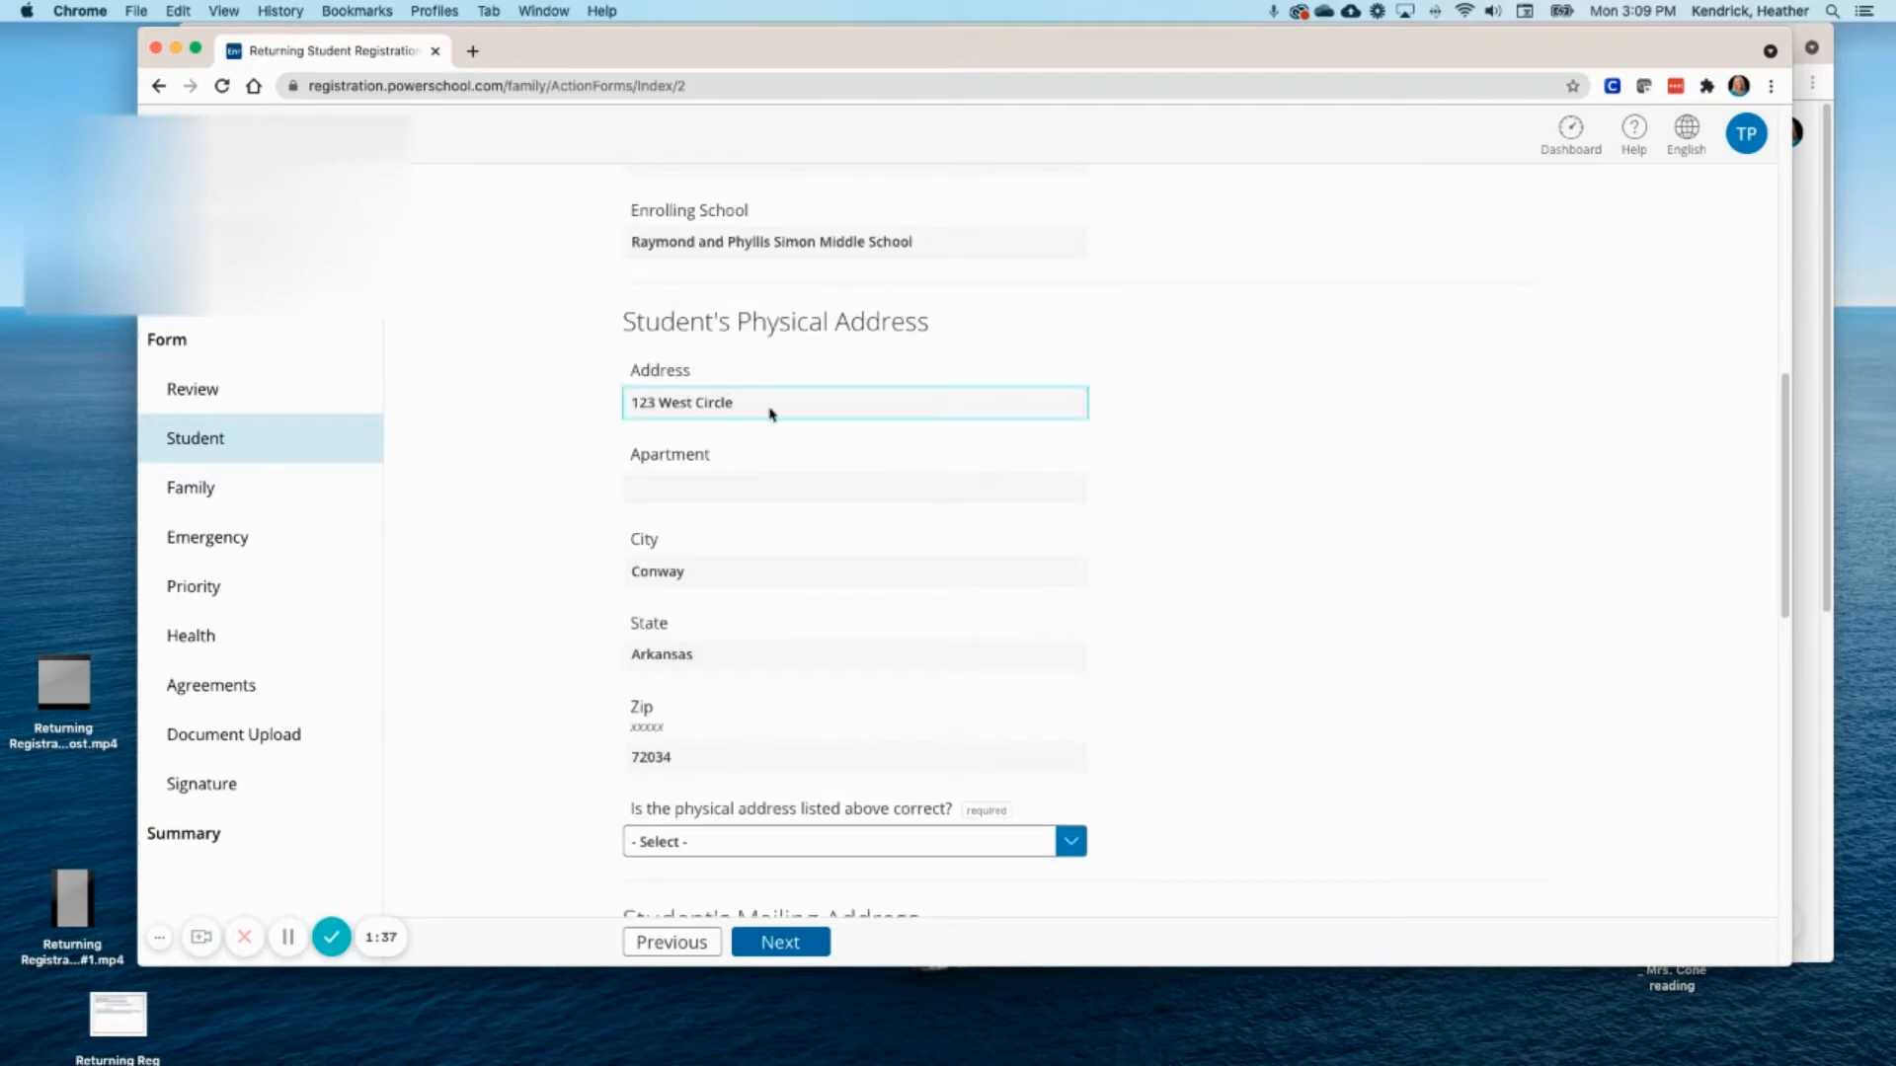
pyautogui.scroll(-1, 892, 573)
pyautogui.scroll(-1, 891, 572)
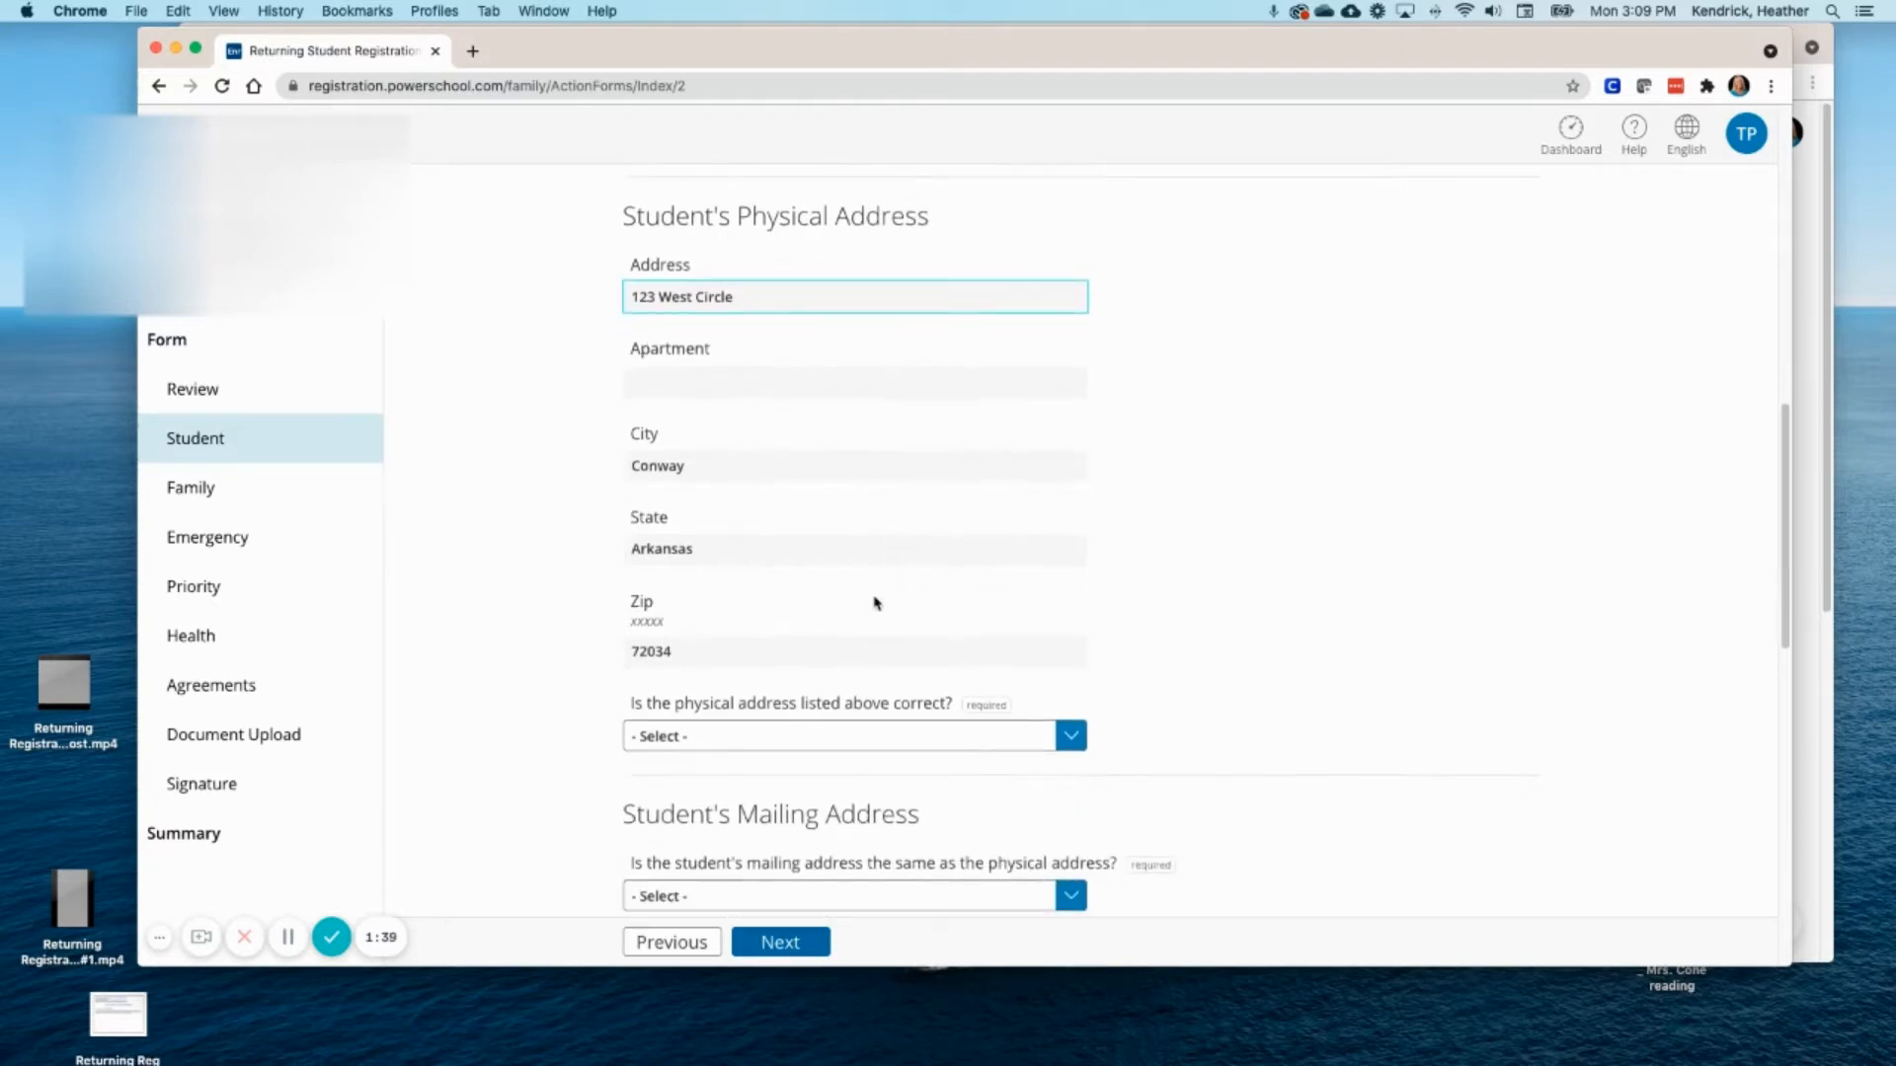
pyautogui.click(1068, 741)
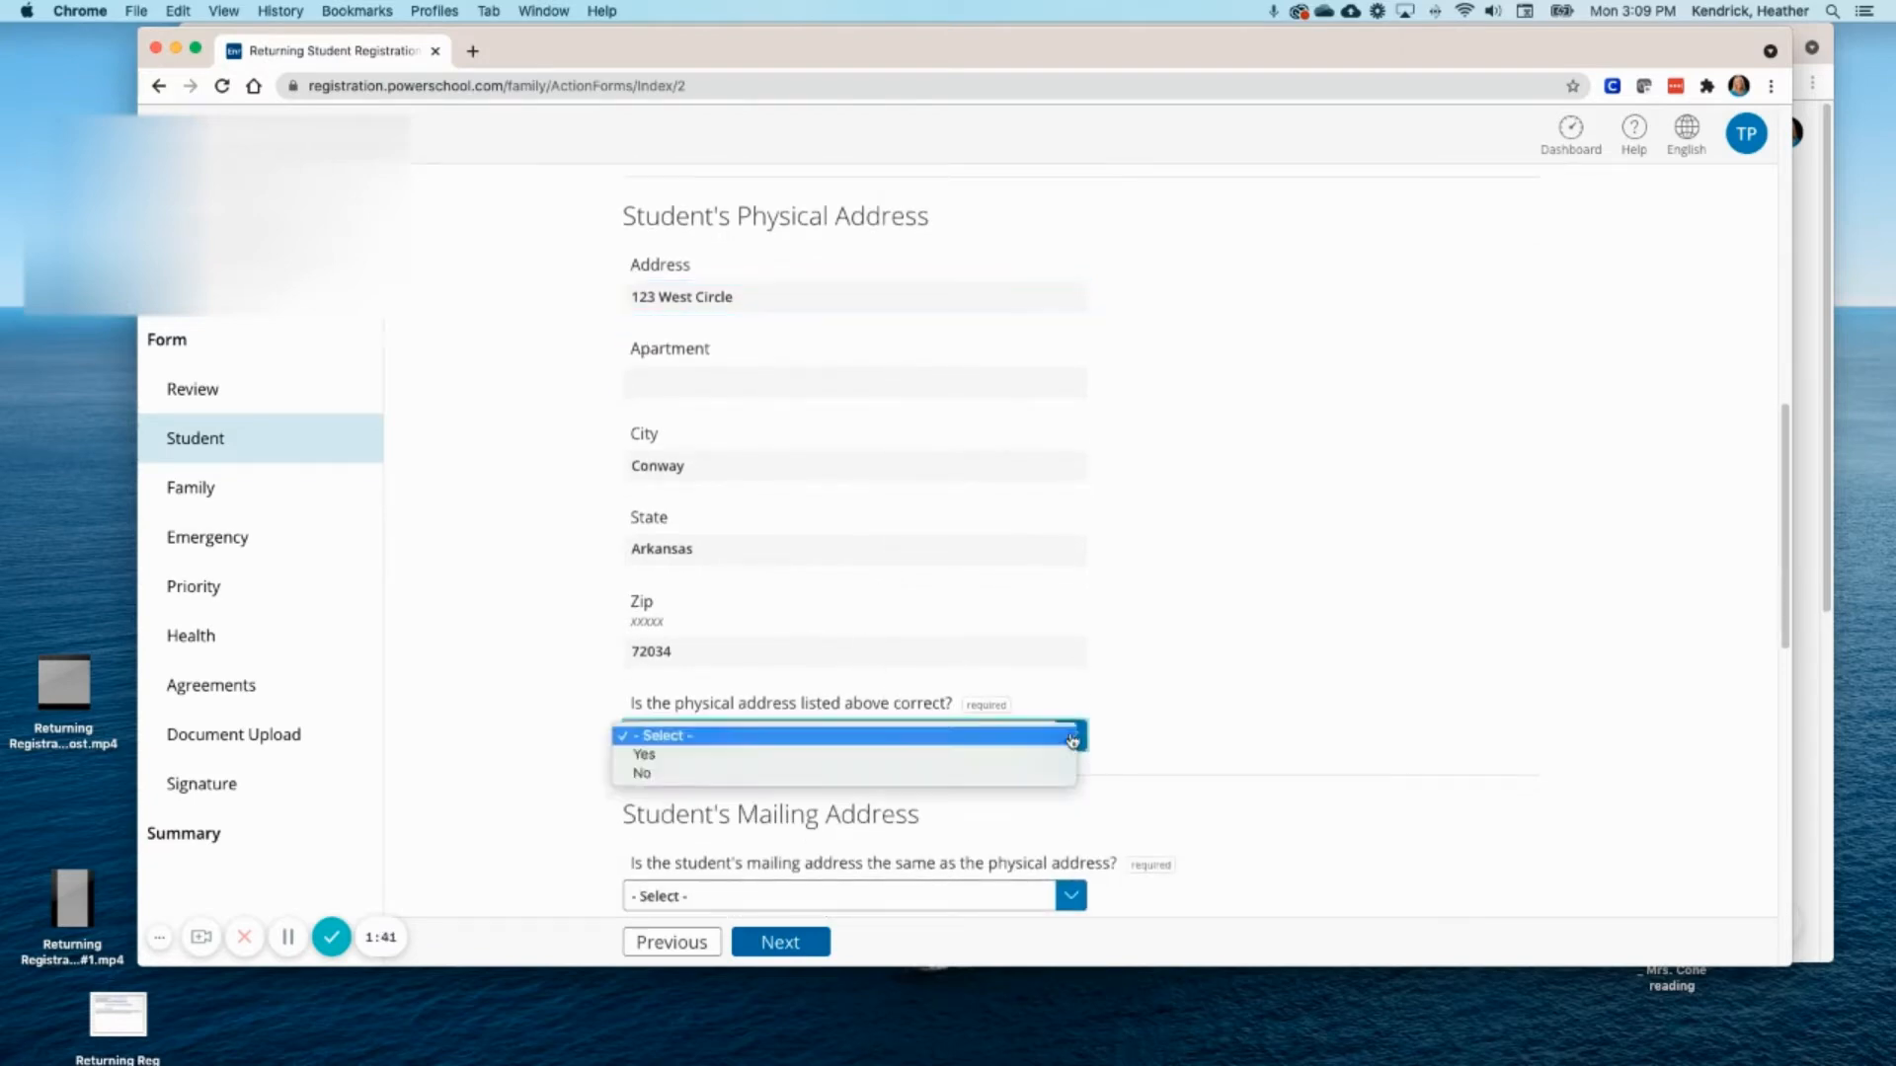
pyautogui.click(870, 772)
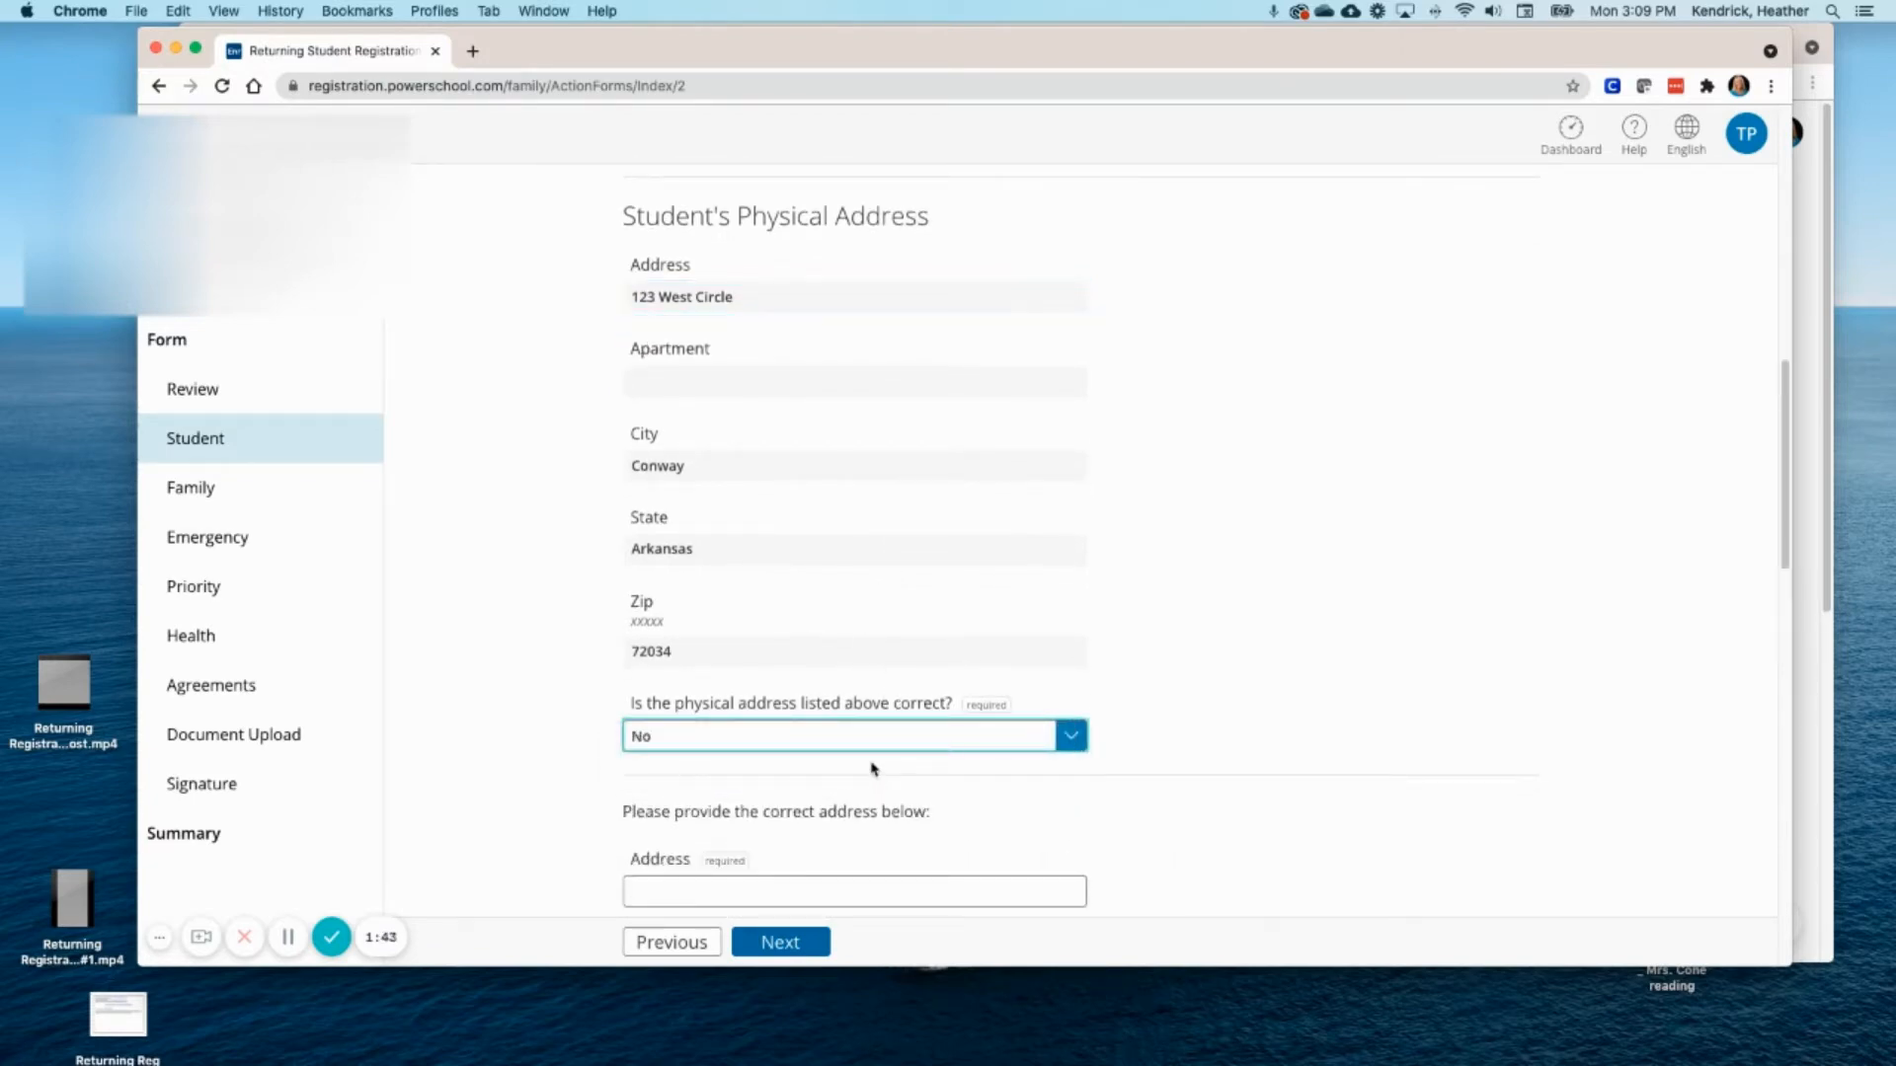
pyautogui.scroll(-5, 874, 761)
pyautogui.scroll(-1, 882, 697)
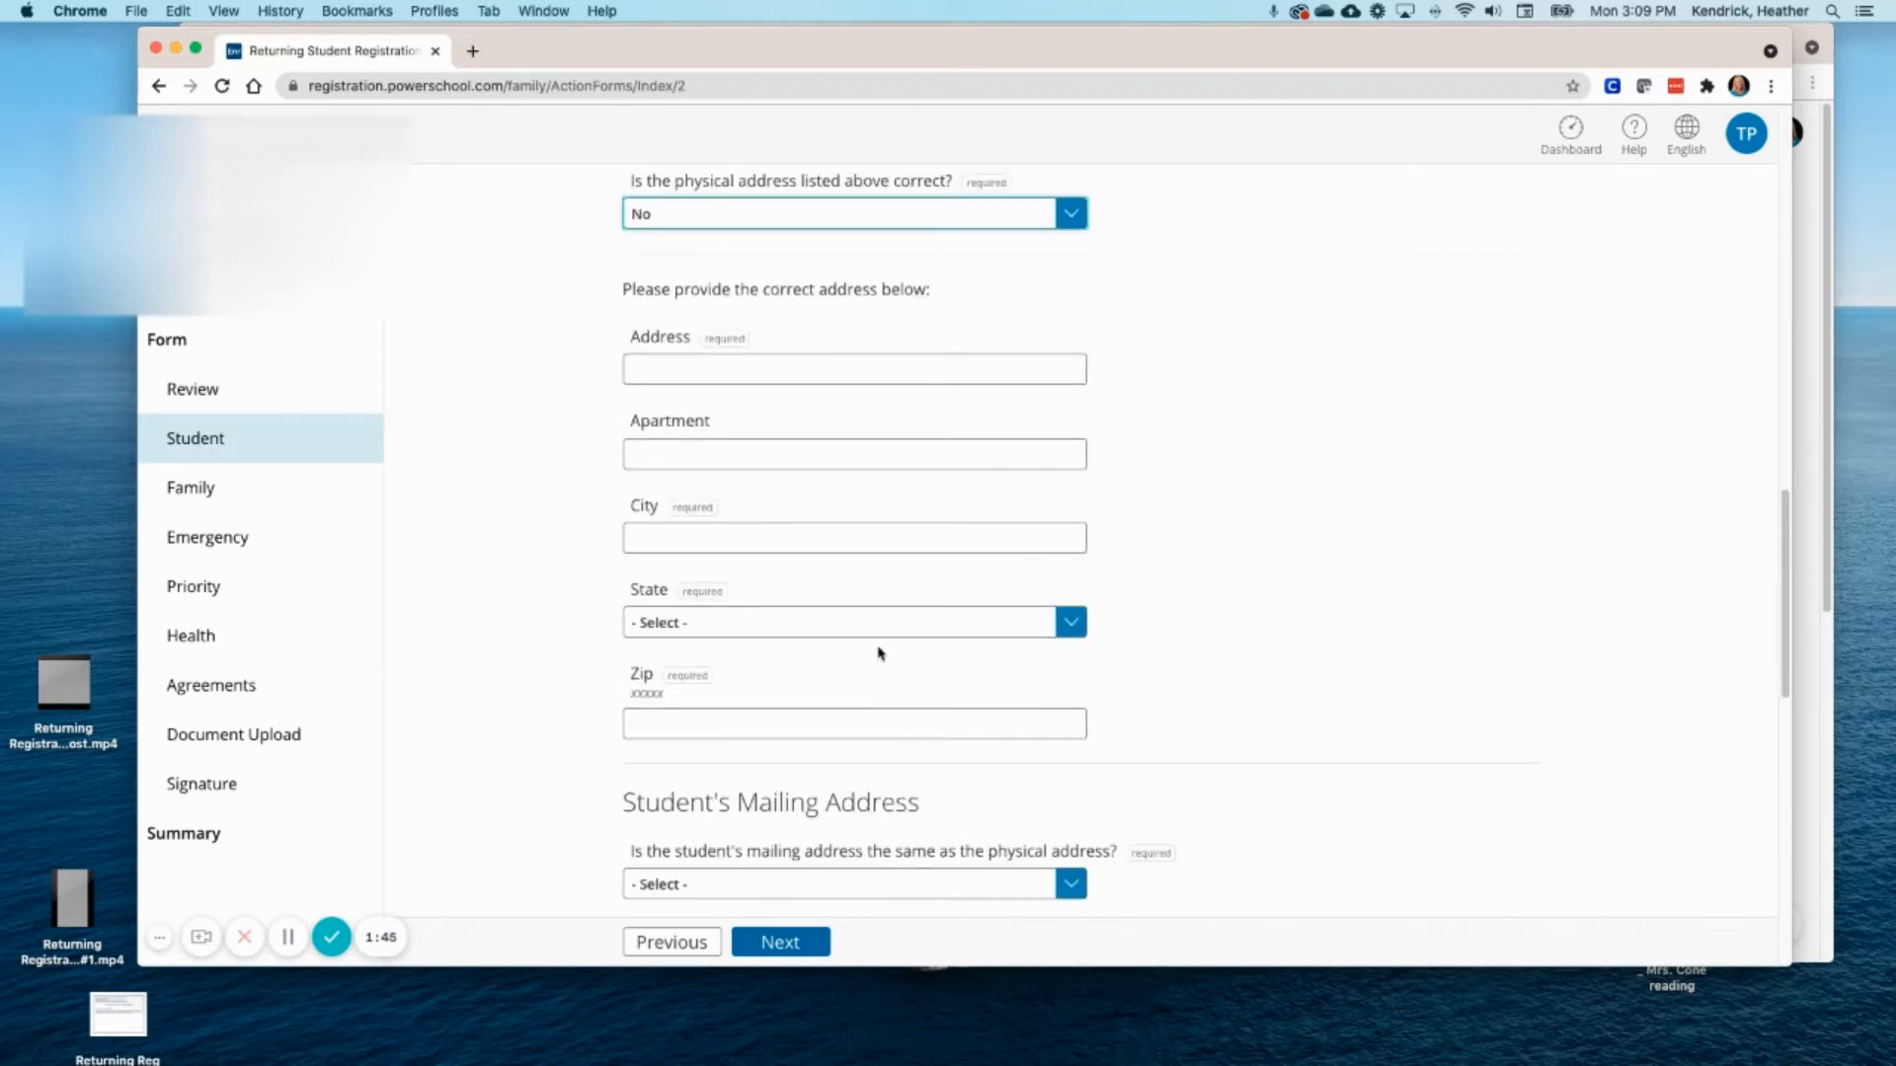
# - Enter the corrected street address, city, state Arkansas and zip code
pyautogui.click(713, 367)
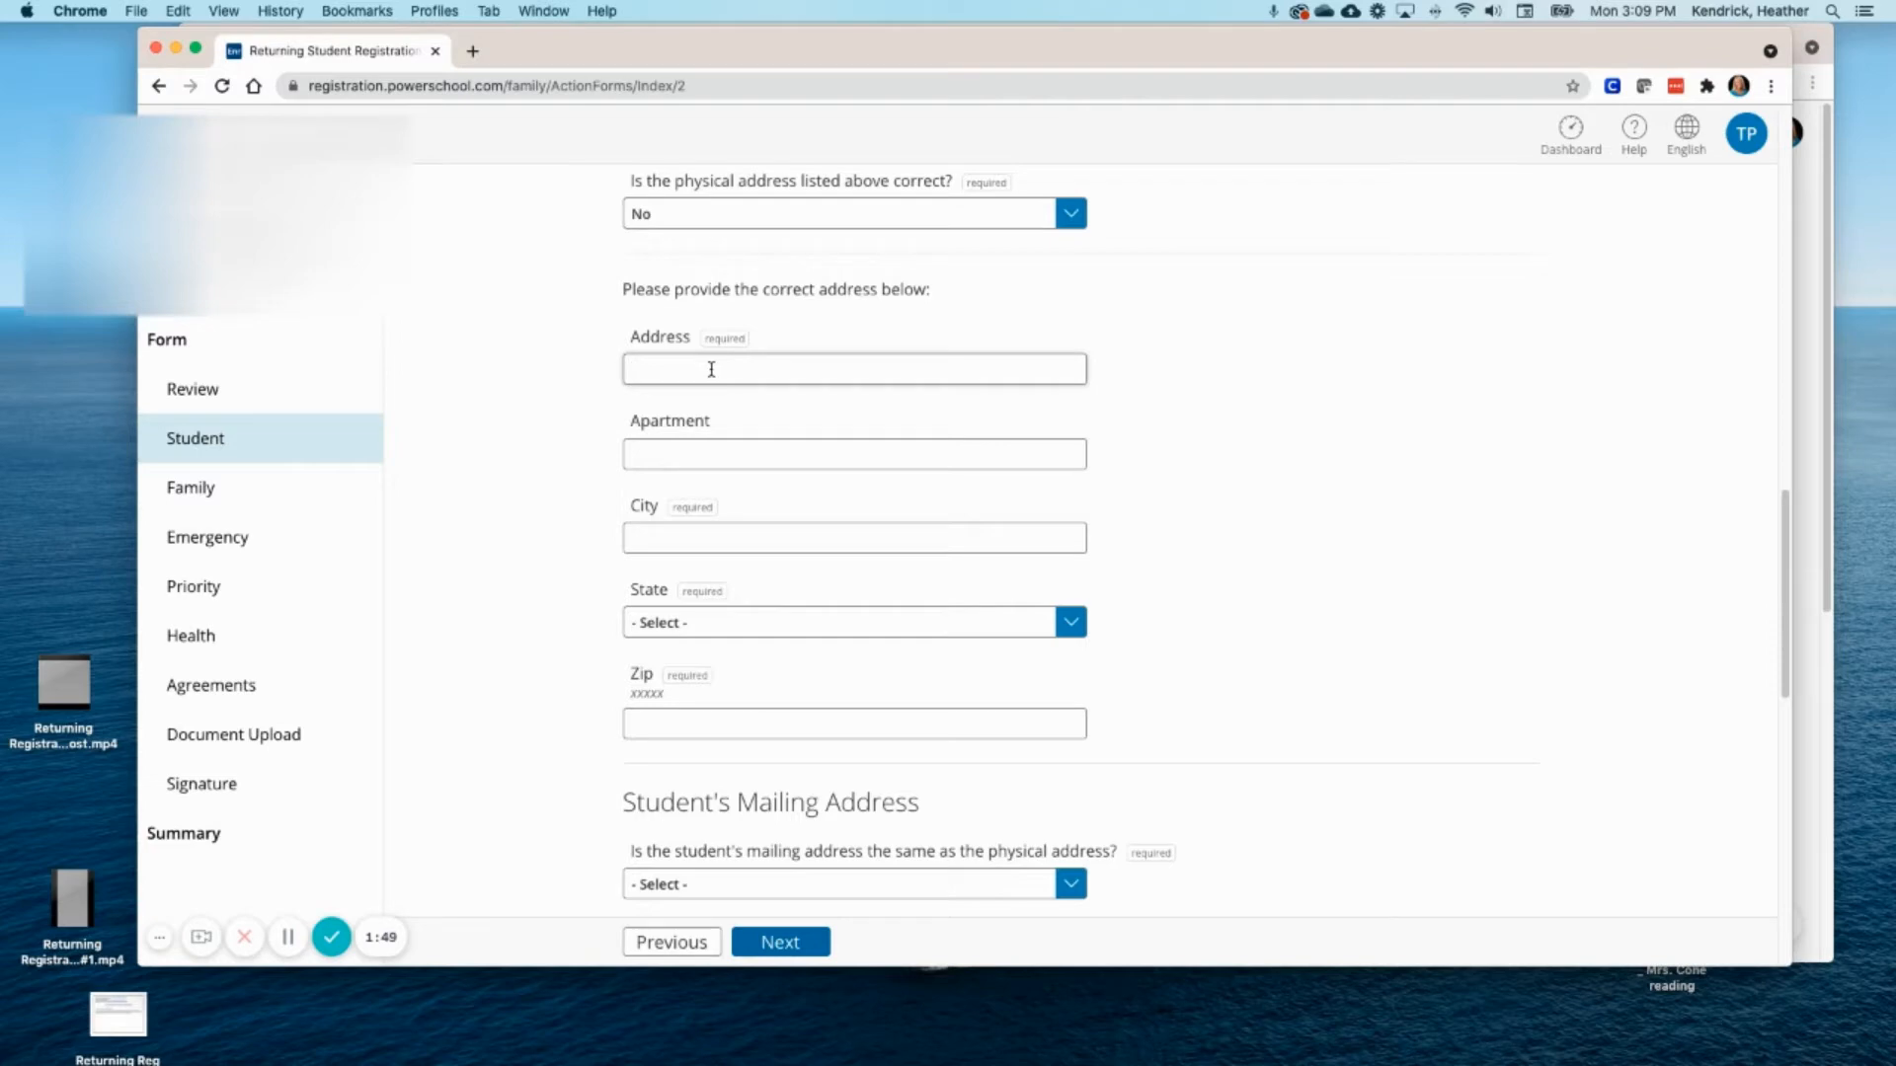
pyautogui.click(700, 530)
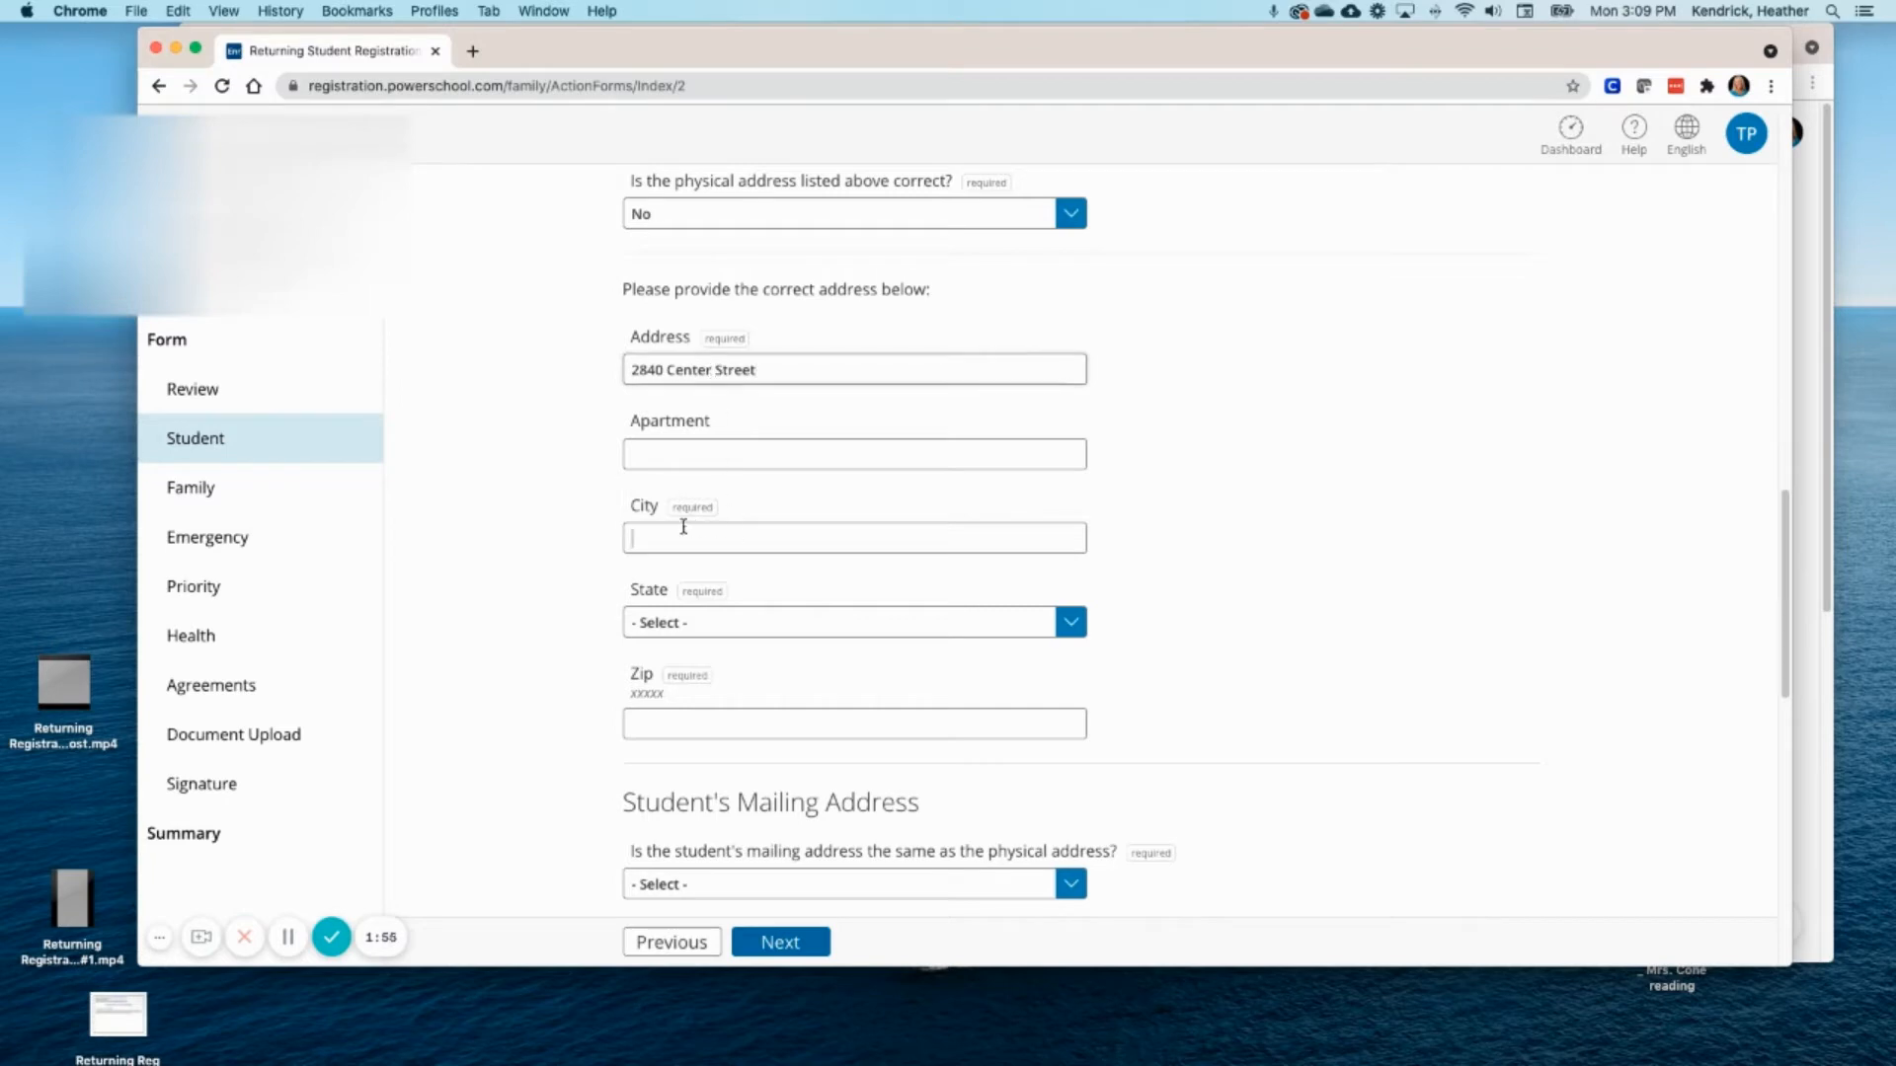
pyautogui.write('Conway')
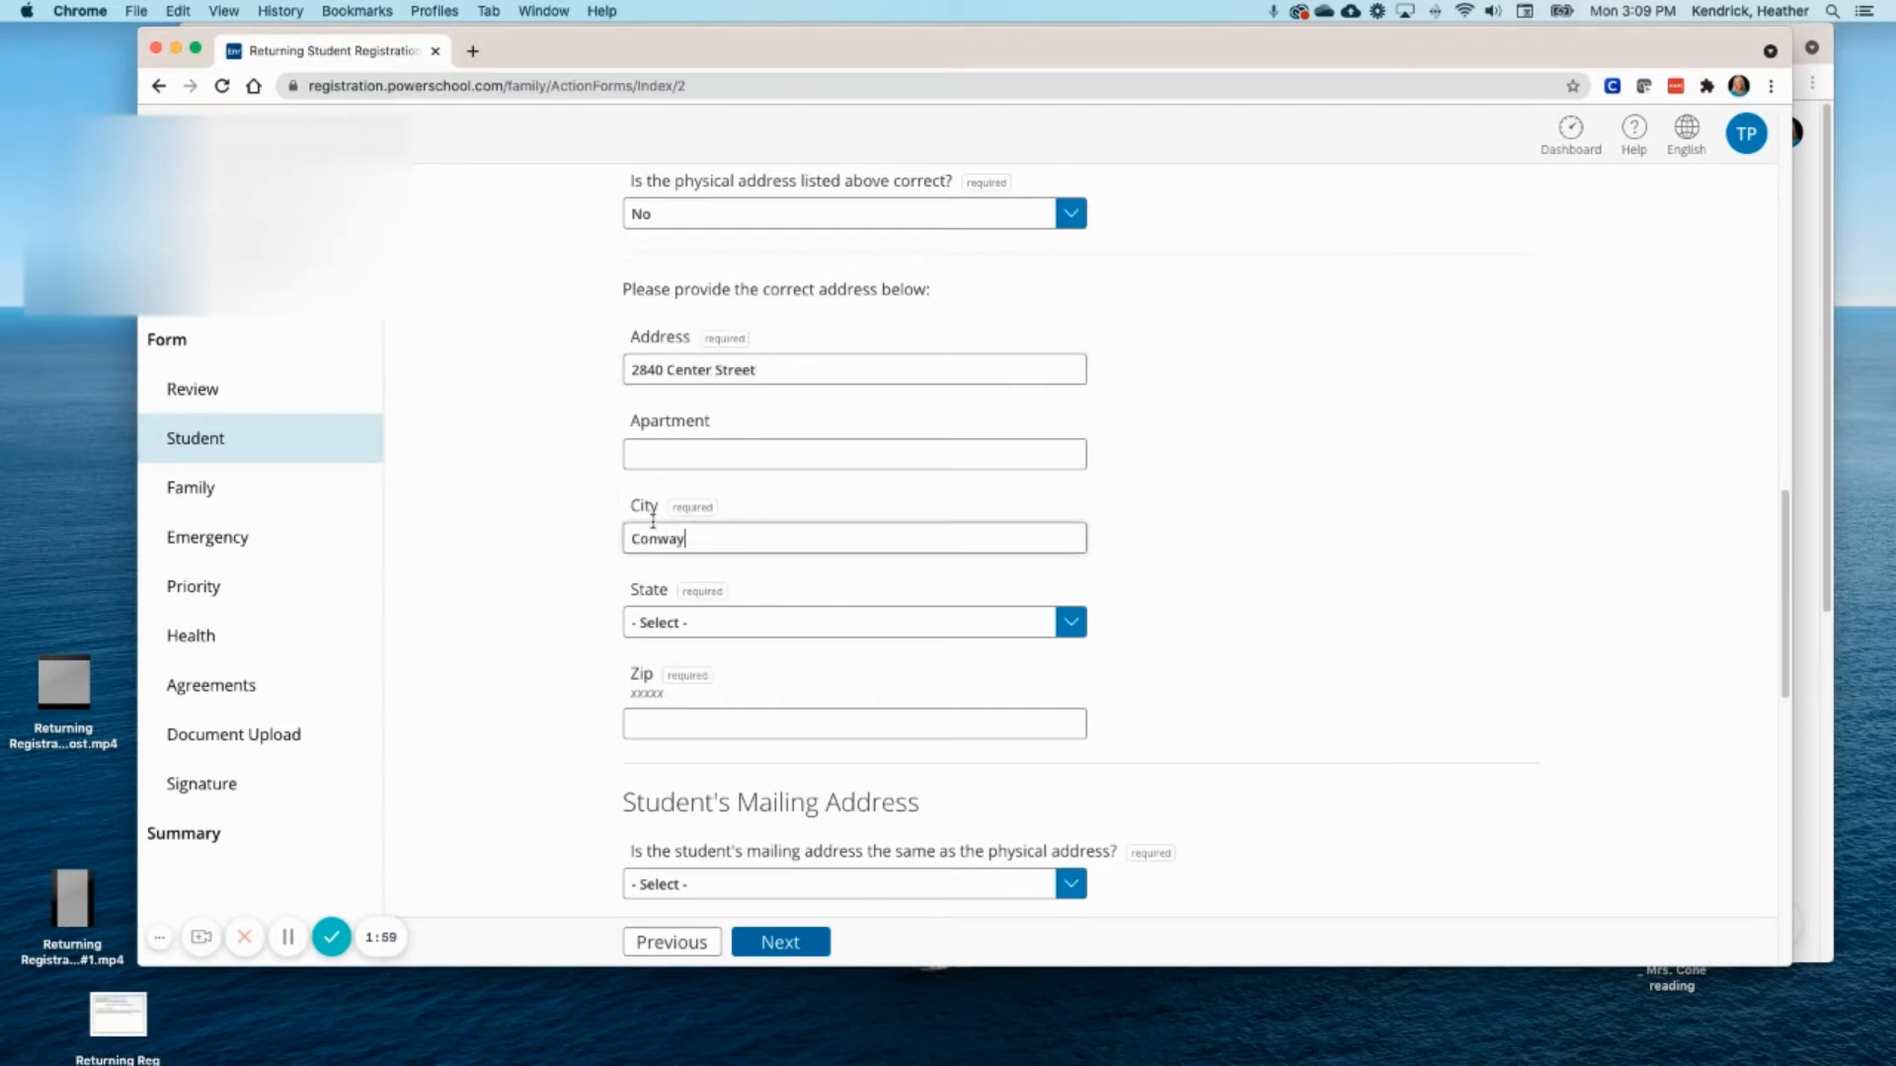
pyautogui.click(1071, 623)
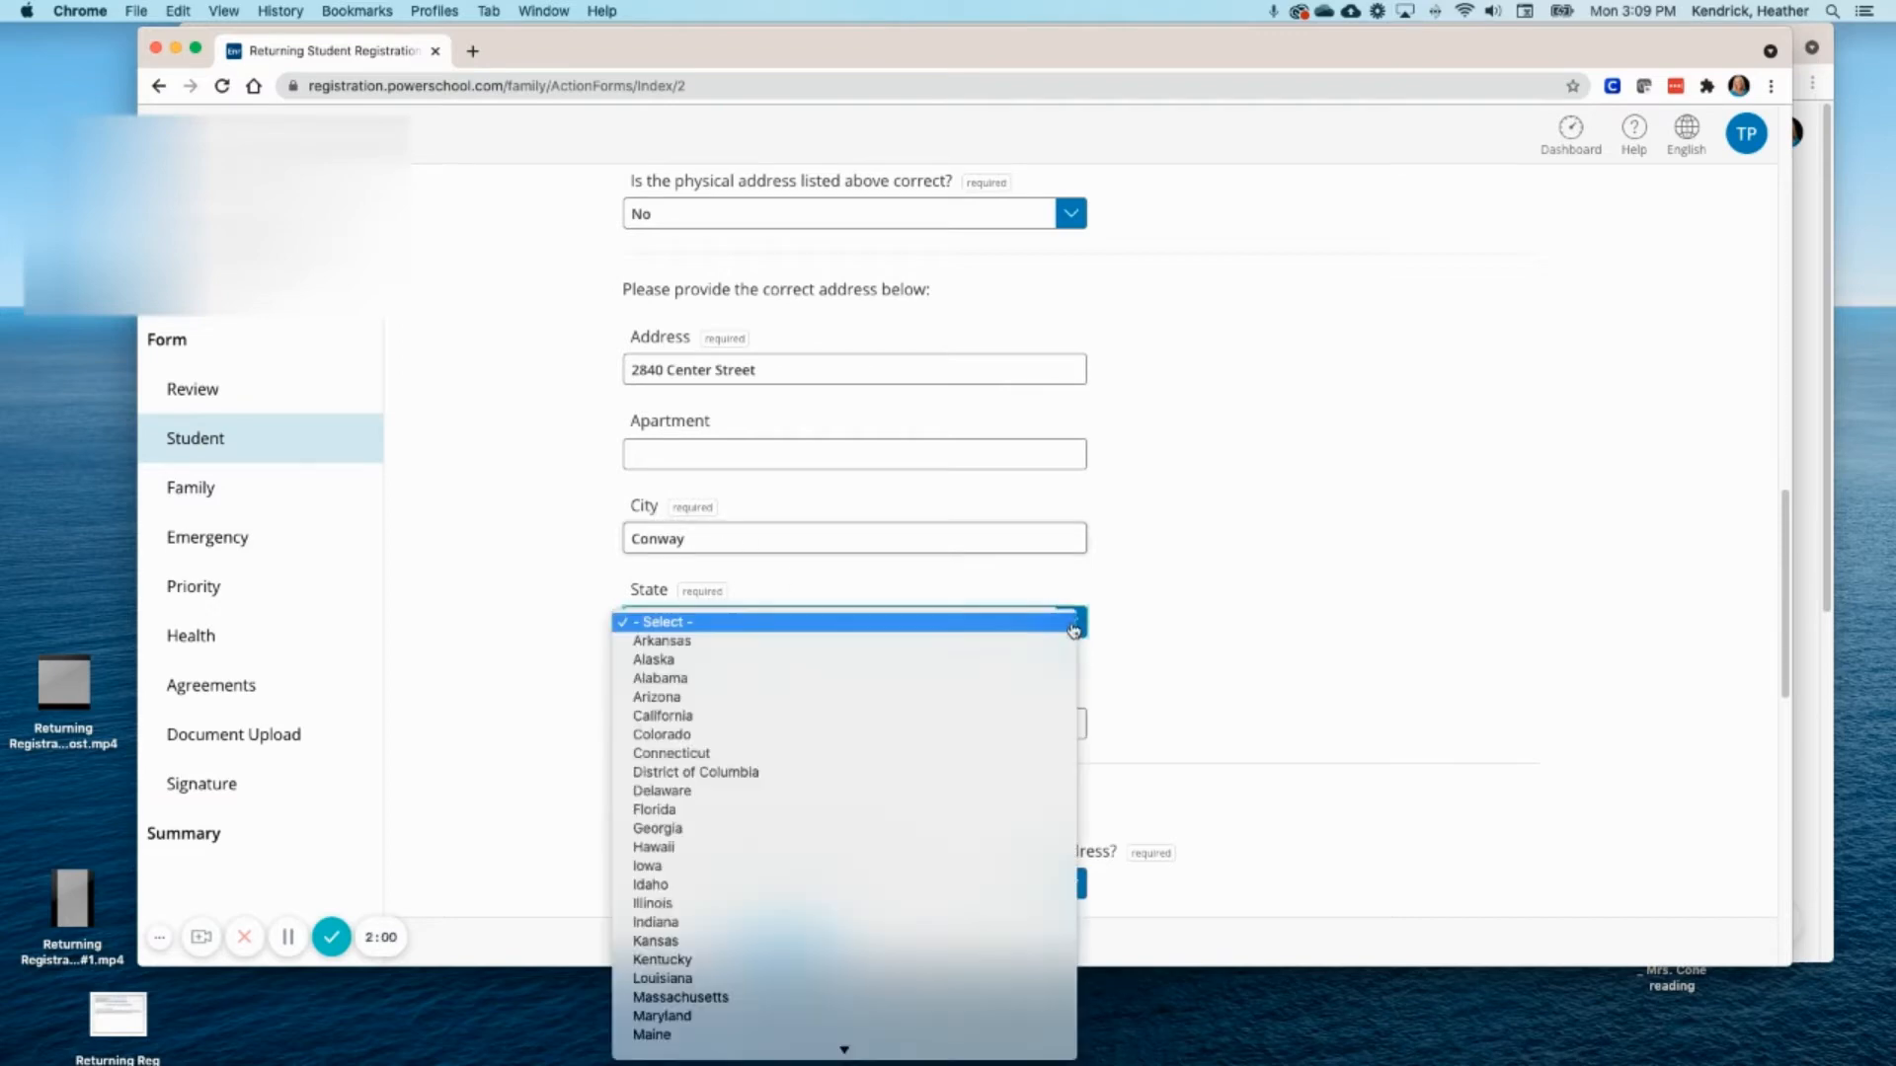
pyautogui.click(814, 643)
pyautogui.click(755, 708)
pyautogui.write('72034')
pyautogui.scroll(-3, 1041, 706)
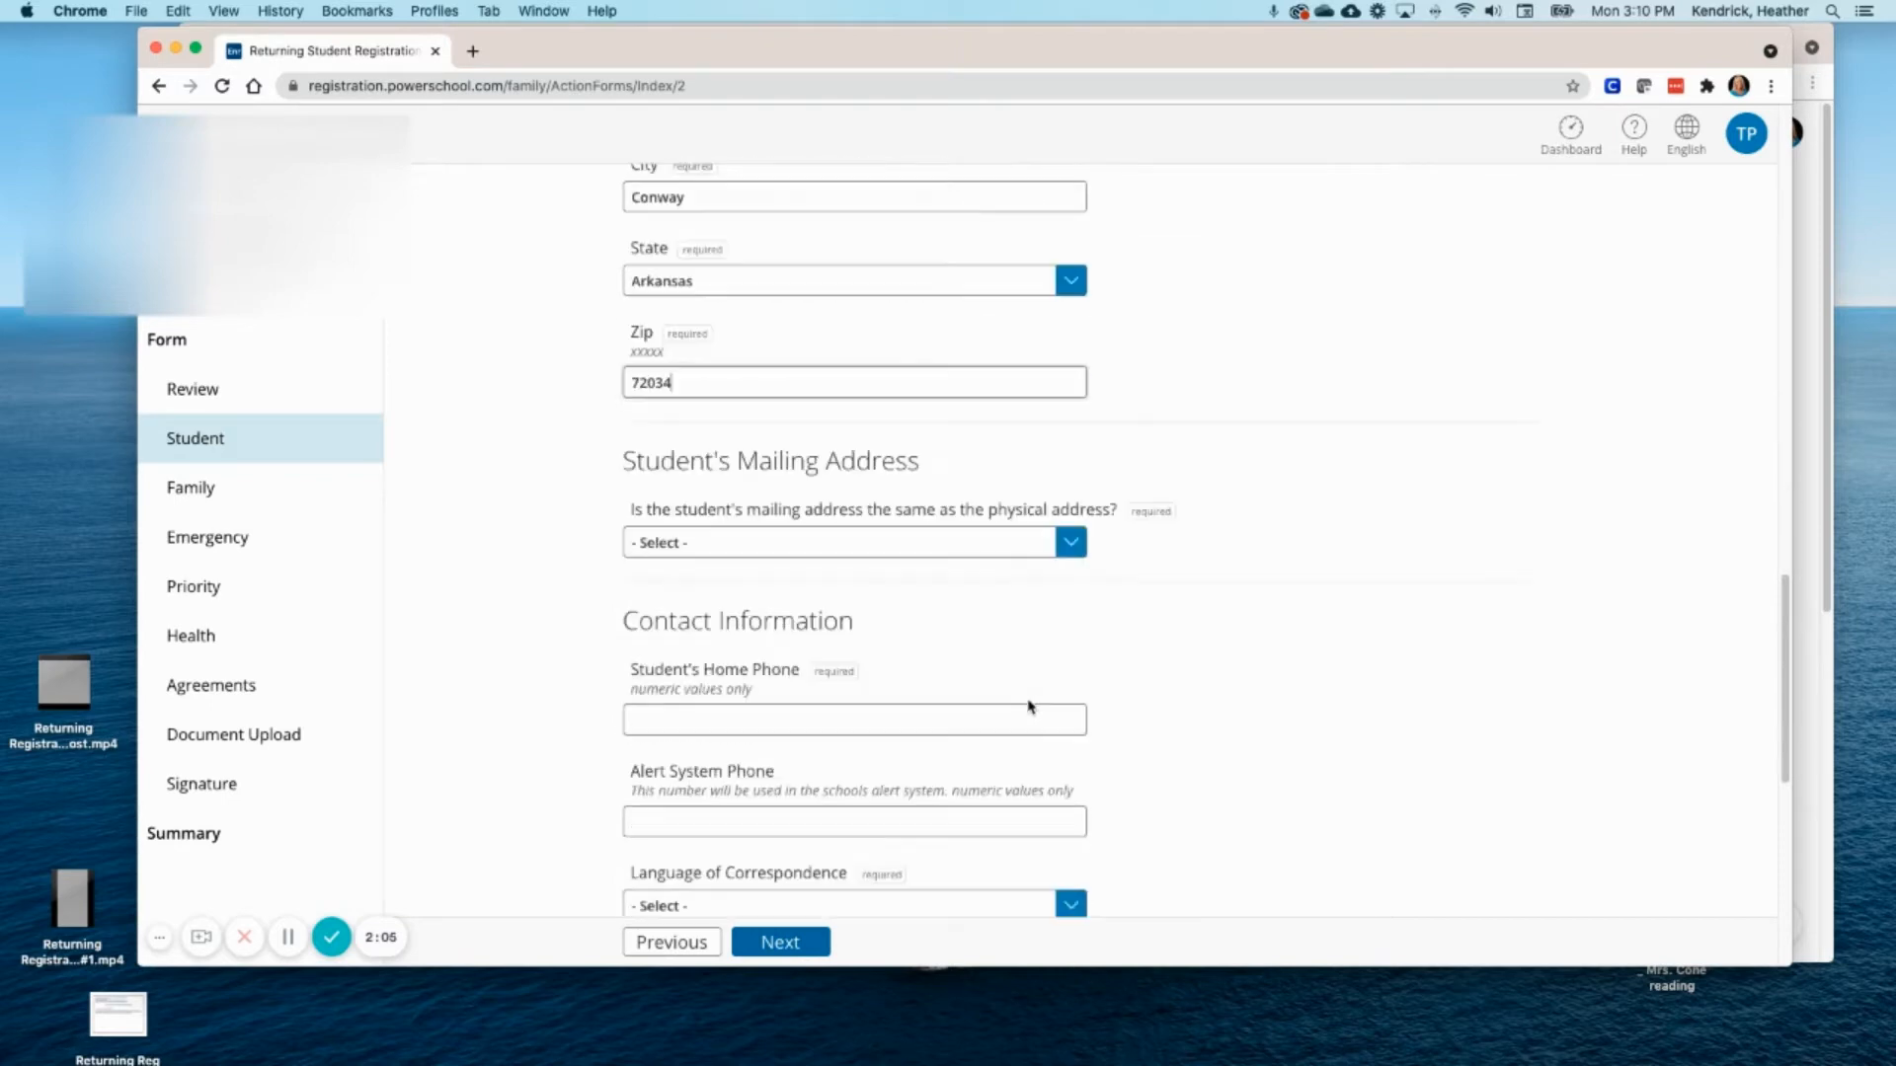
# - Mark the mailing address as the same as the physical address
pyautogui.click(963, 543)
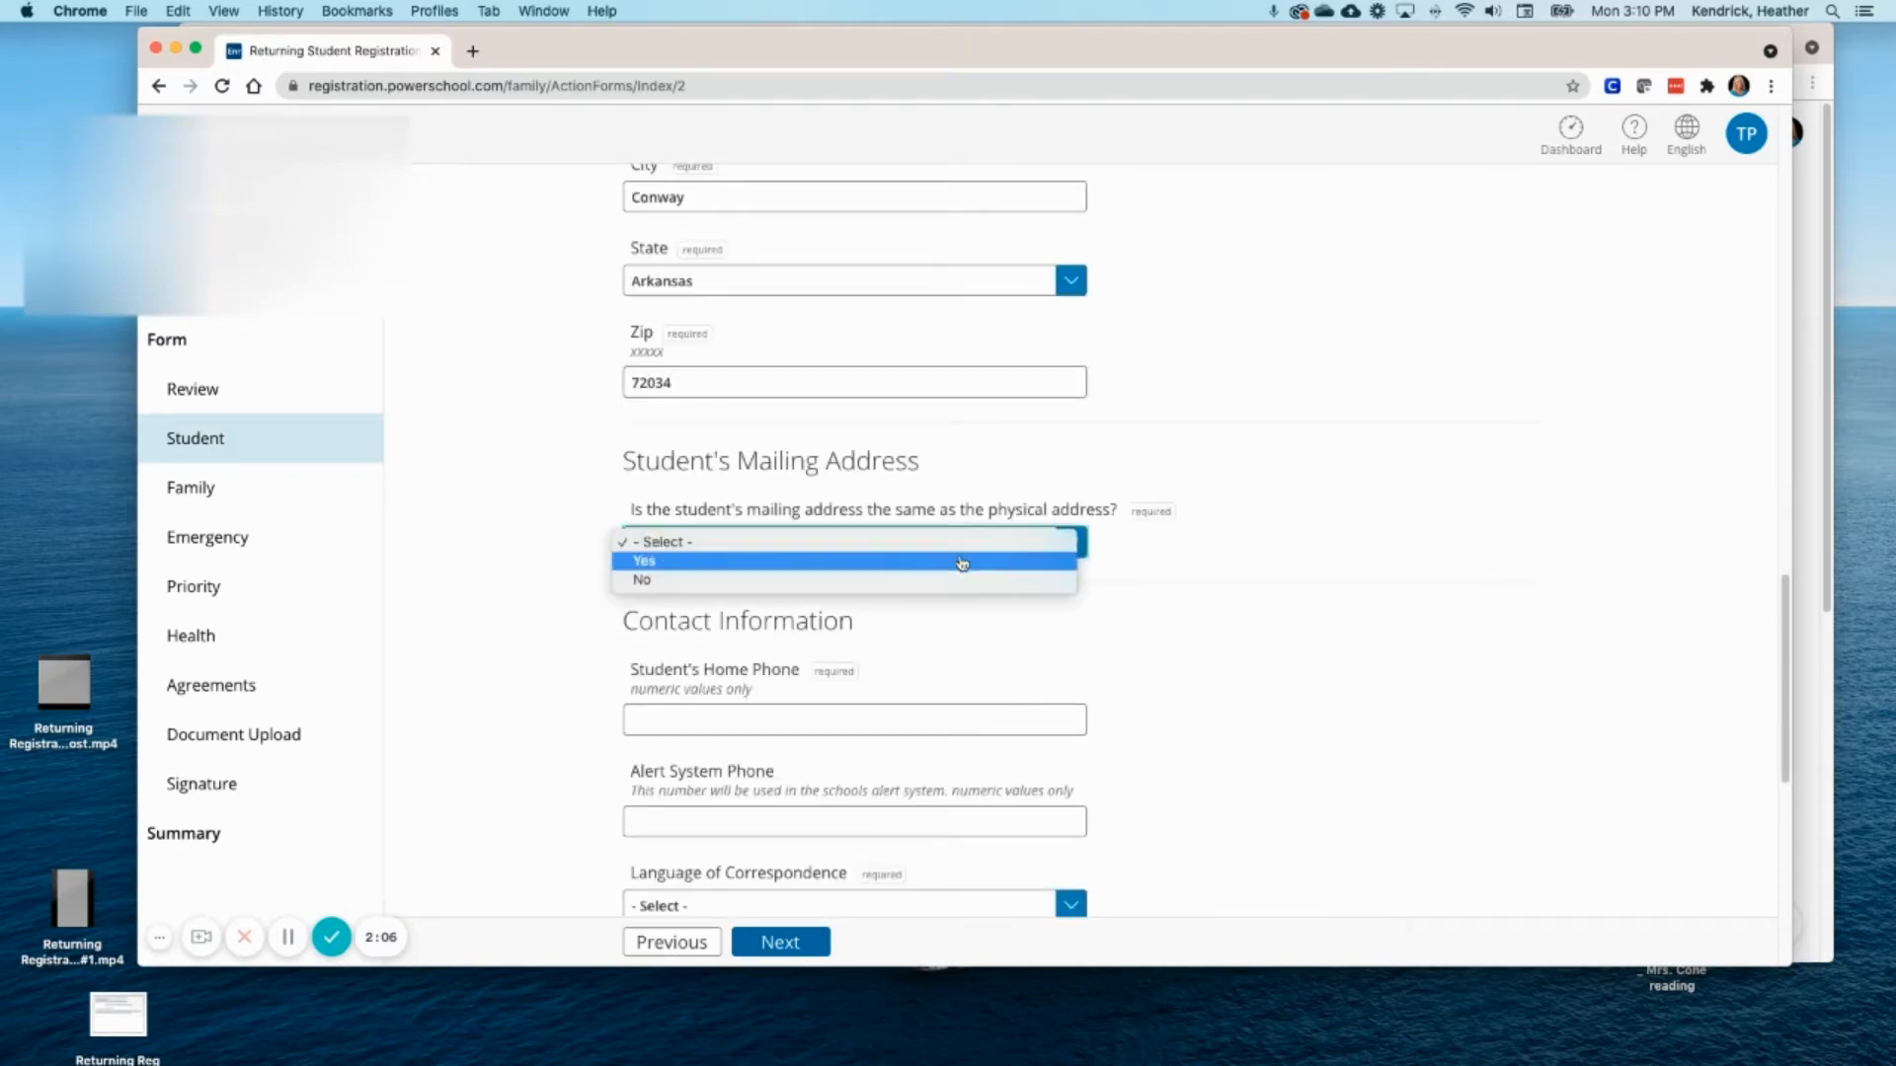
pyautogui.click(827, 560)
pyautogui.scroll(-2, 933, 666)
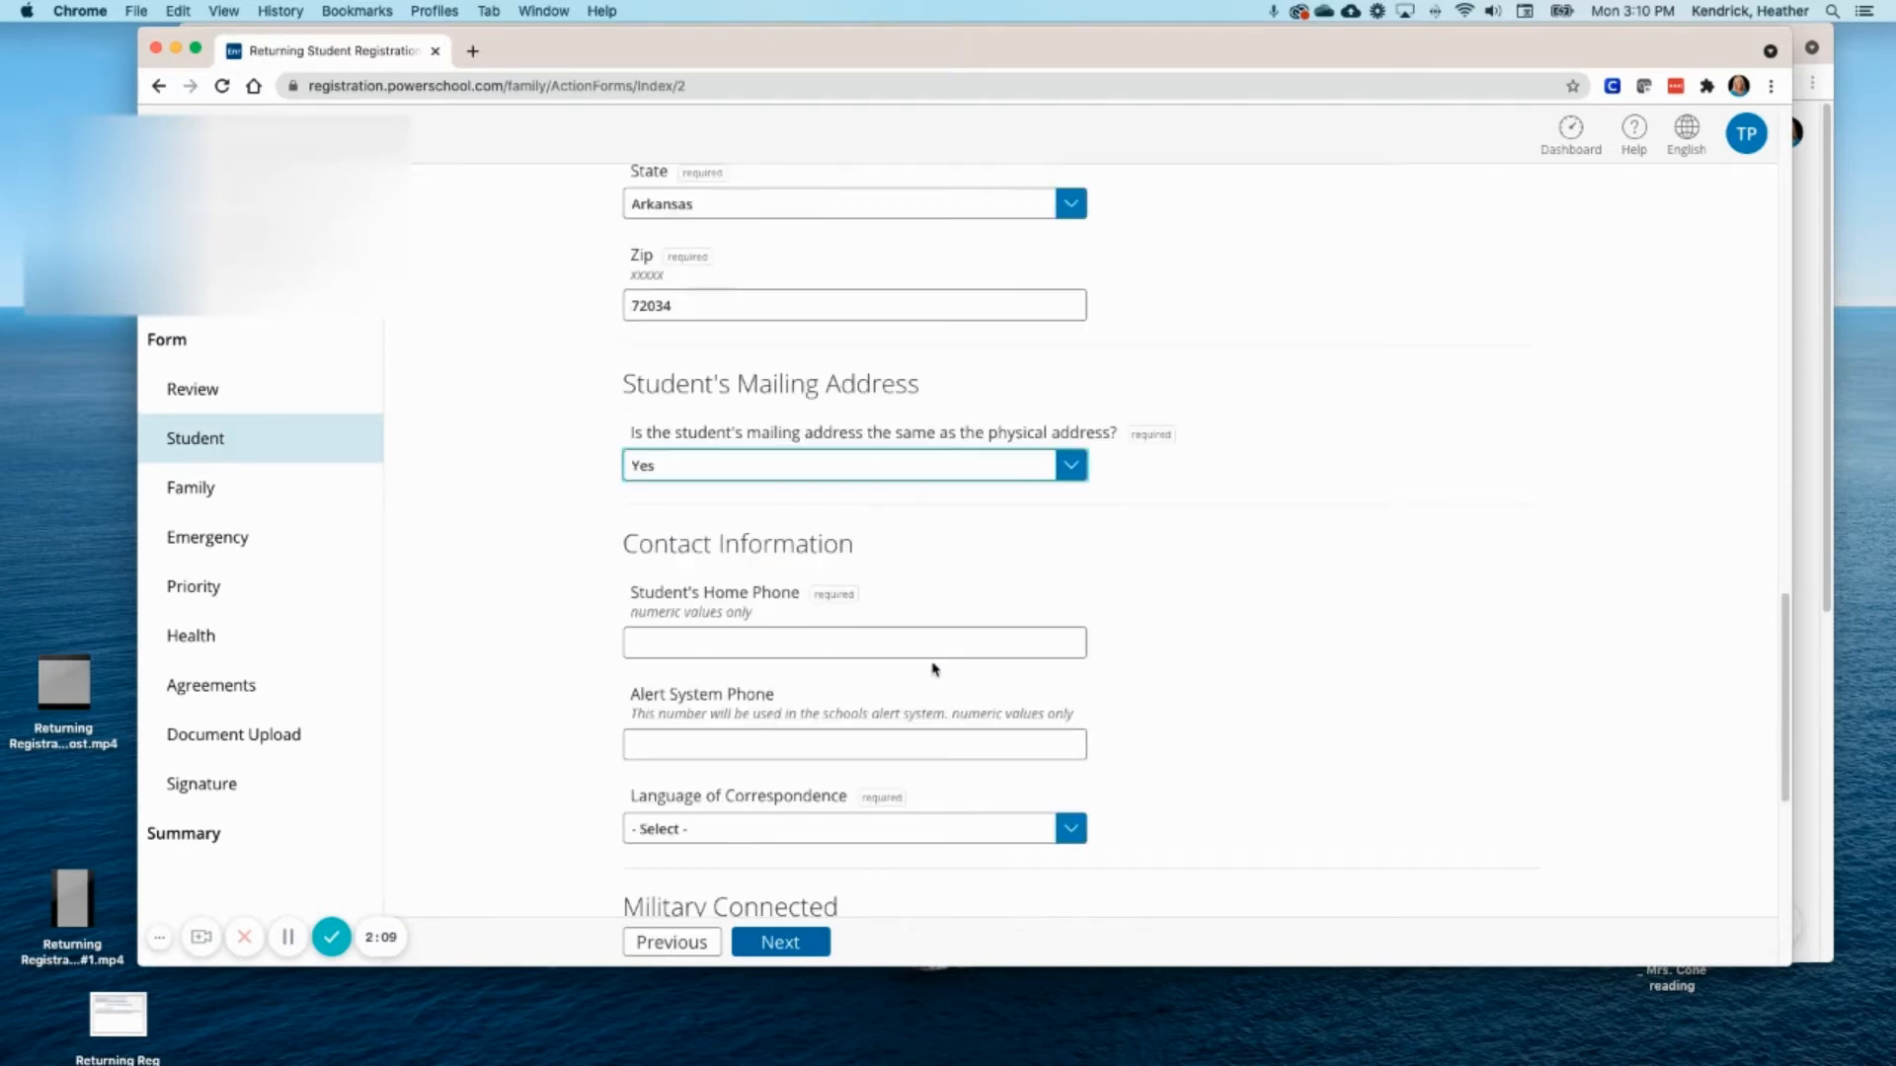
# - Enter the home phone, fixing it to 10 digits, and the Alert System Phone
pyautogui.click(743, 602)
pyautogui.write('501')
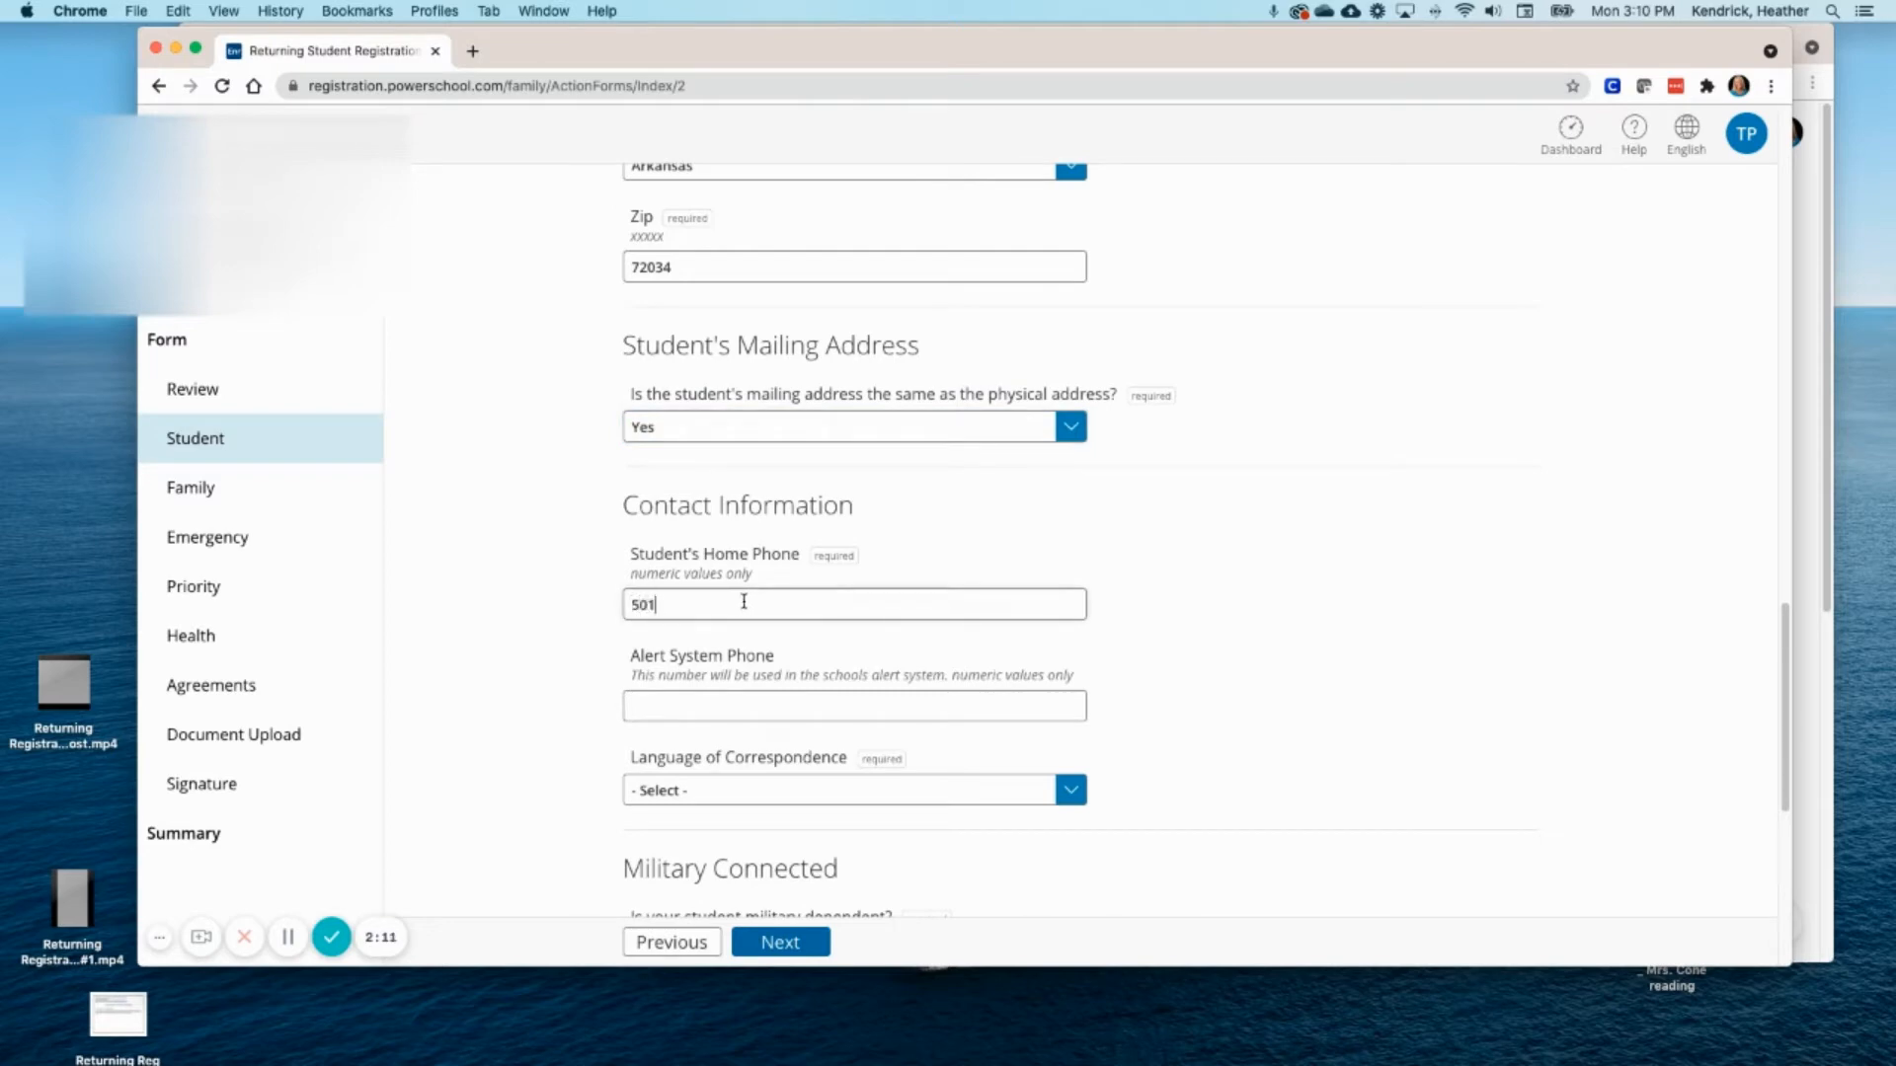
pyautogui.write('-xxx-xx')
pyautogui.write('xxxxxxx')
pyautogui.click(723, 706)
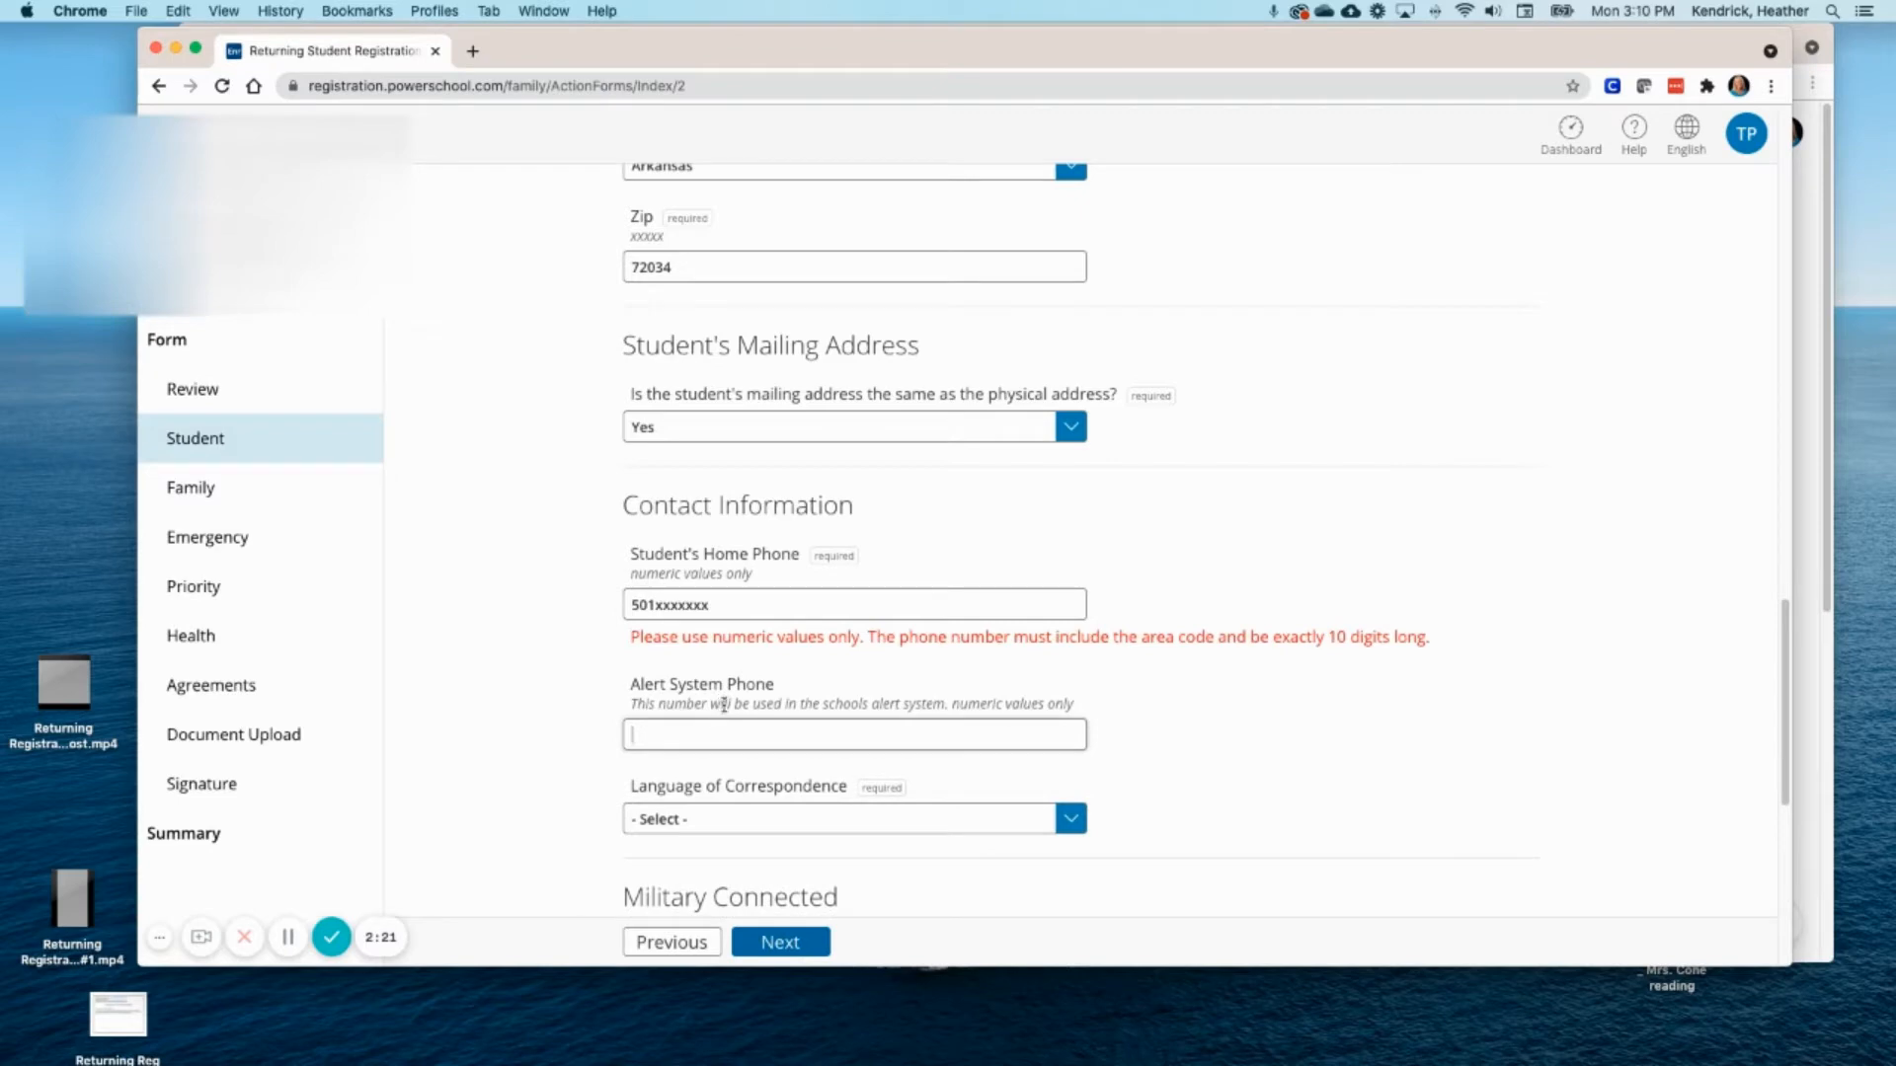
pyautogui.click(726, 601)
pyautogui.press('BackSpace')
pyautogui.press('BackSpace')
pyautogui.press('BackSpace')
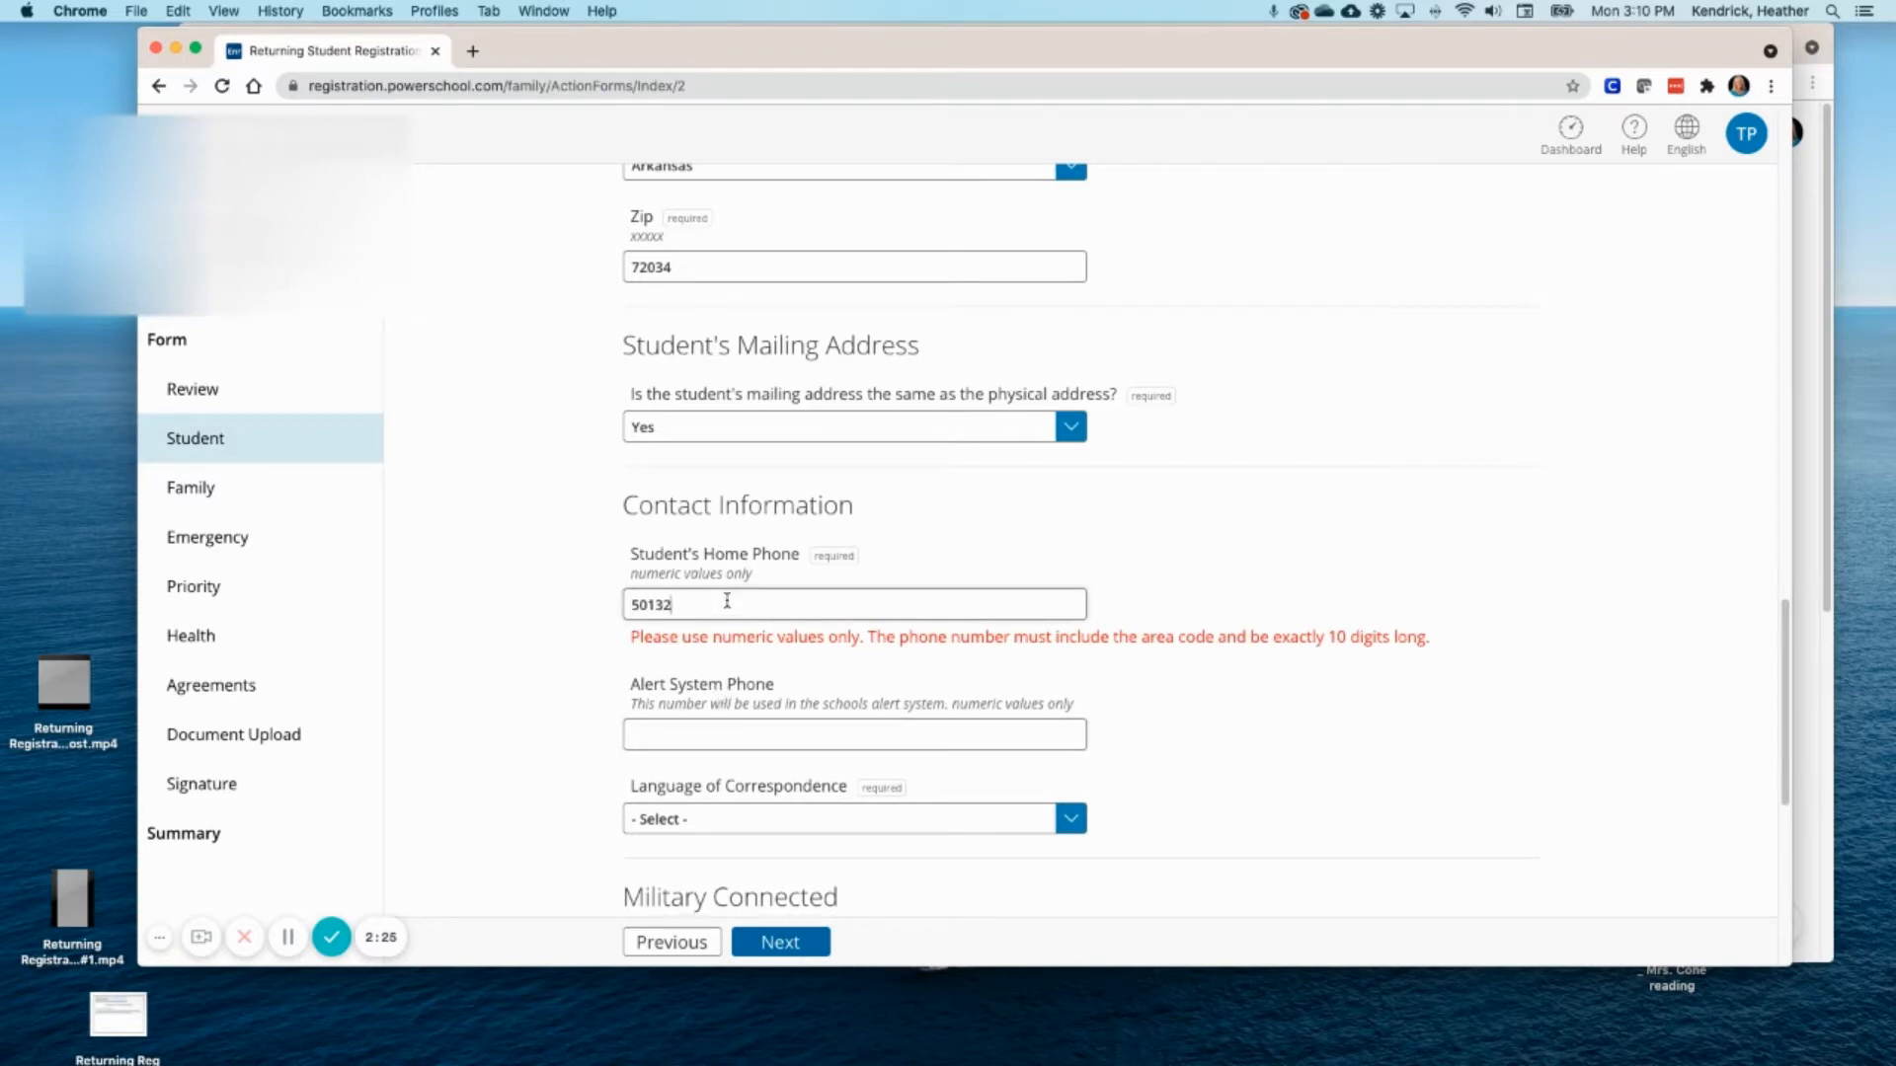
pyautogui.press('BackSpace')
pyautogui.write('3333')
pyautogui.click(711, 709)
pyautogui.write('501333-')
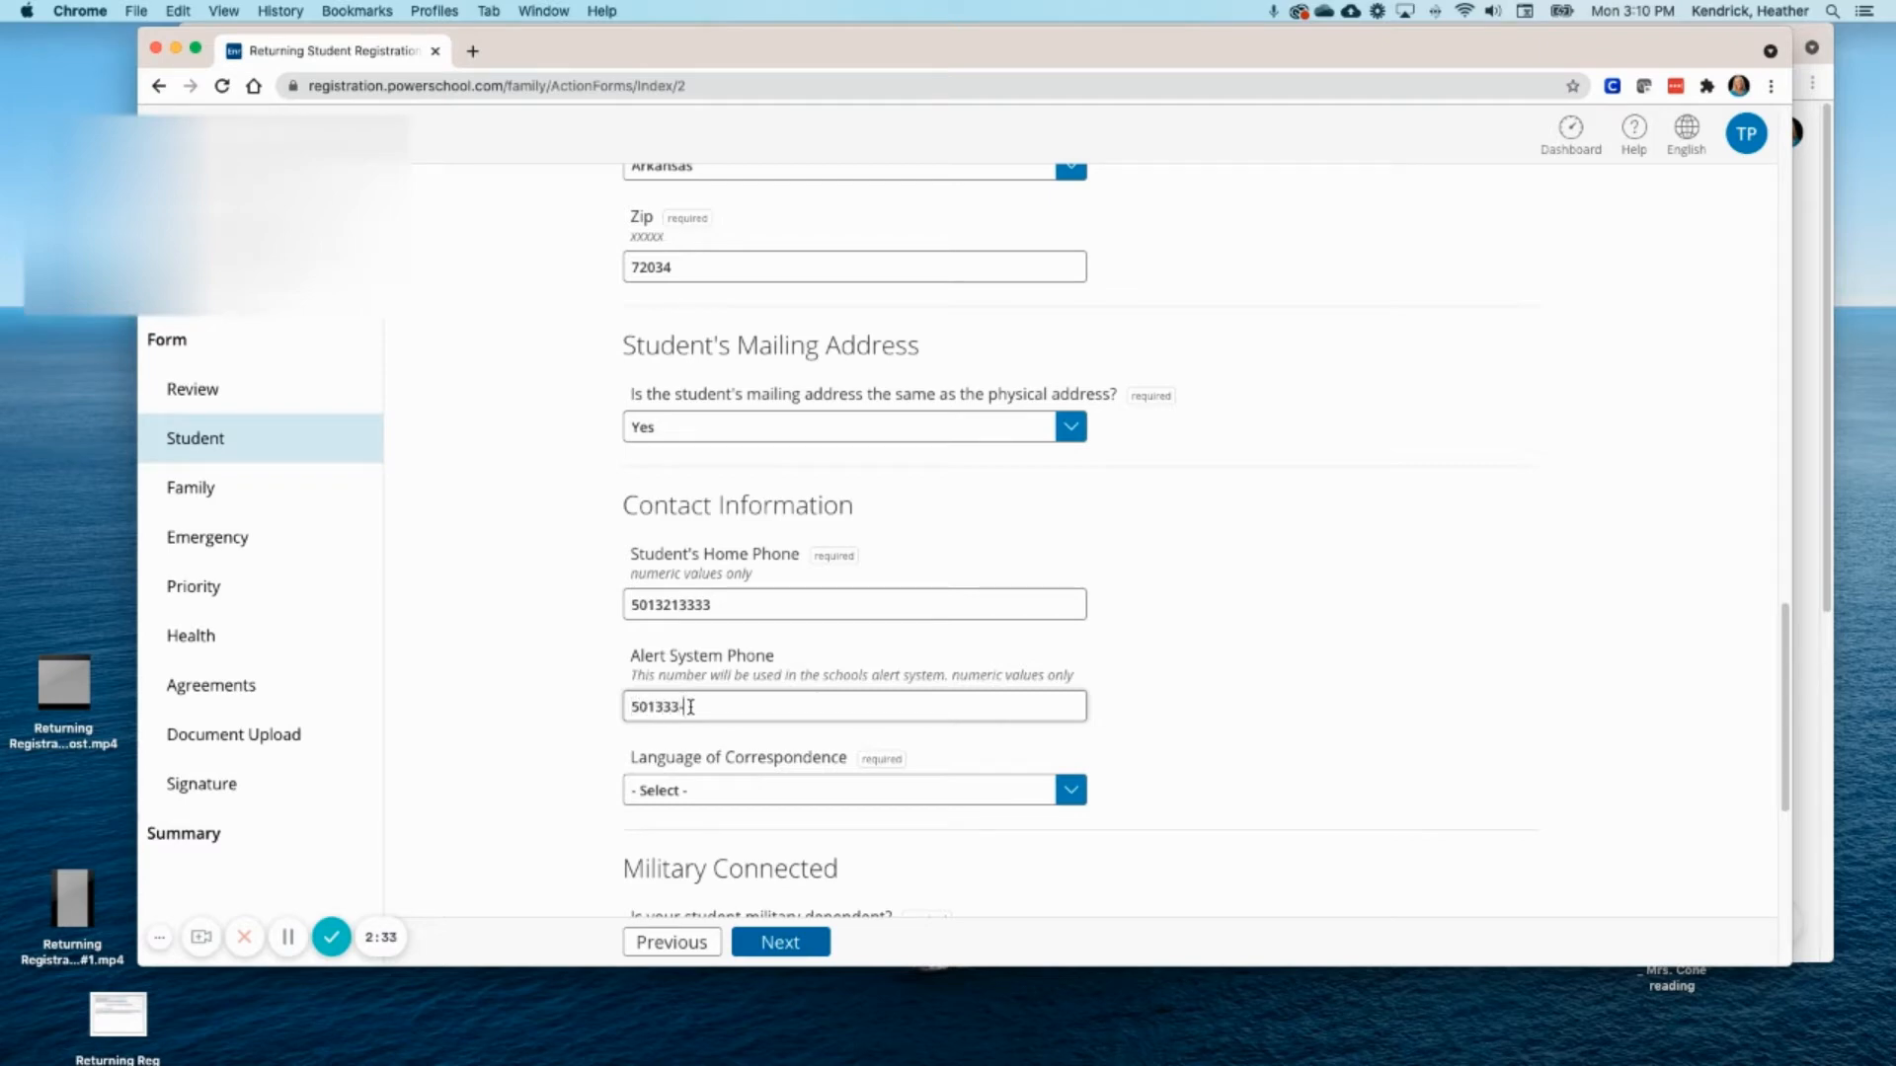
pyautogui.write('333')
pyautogui.click(1078, 796)
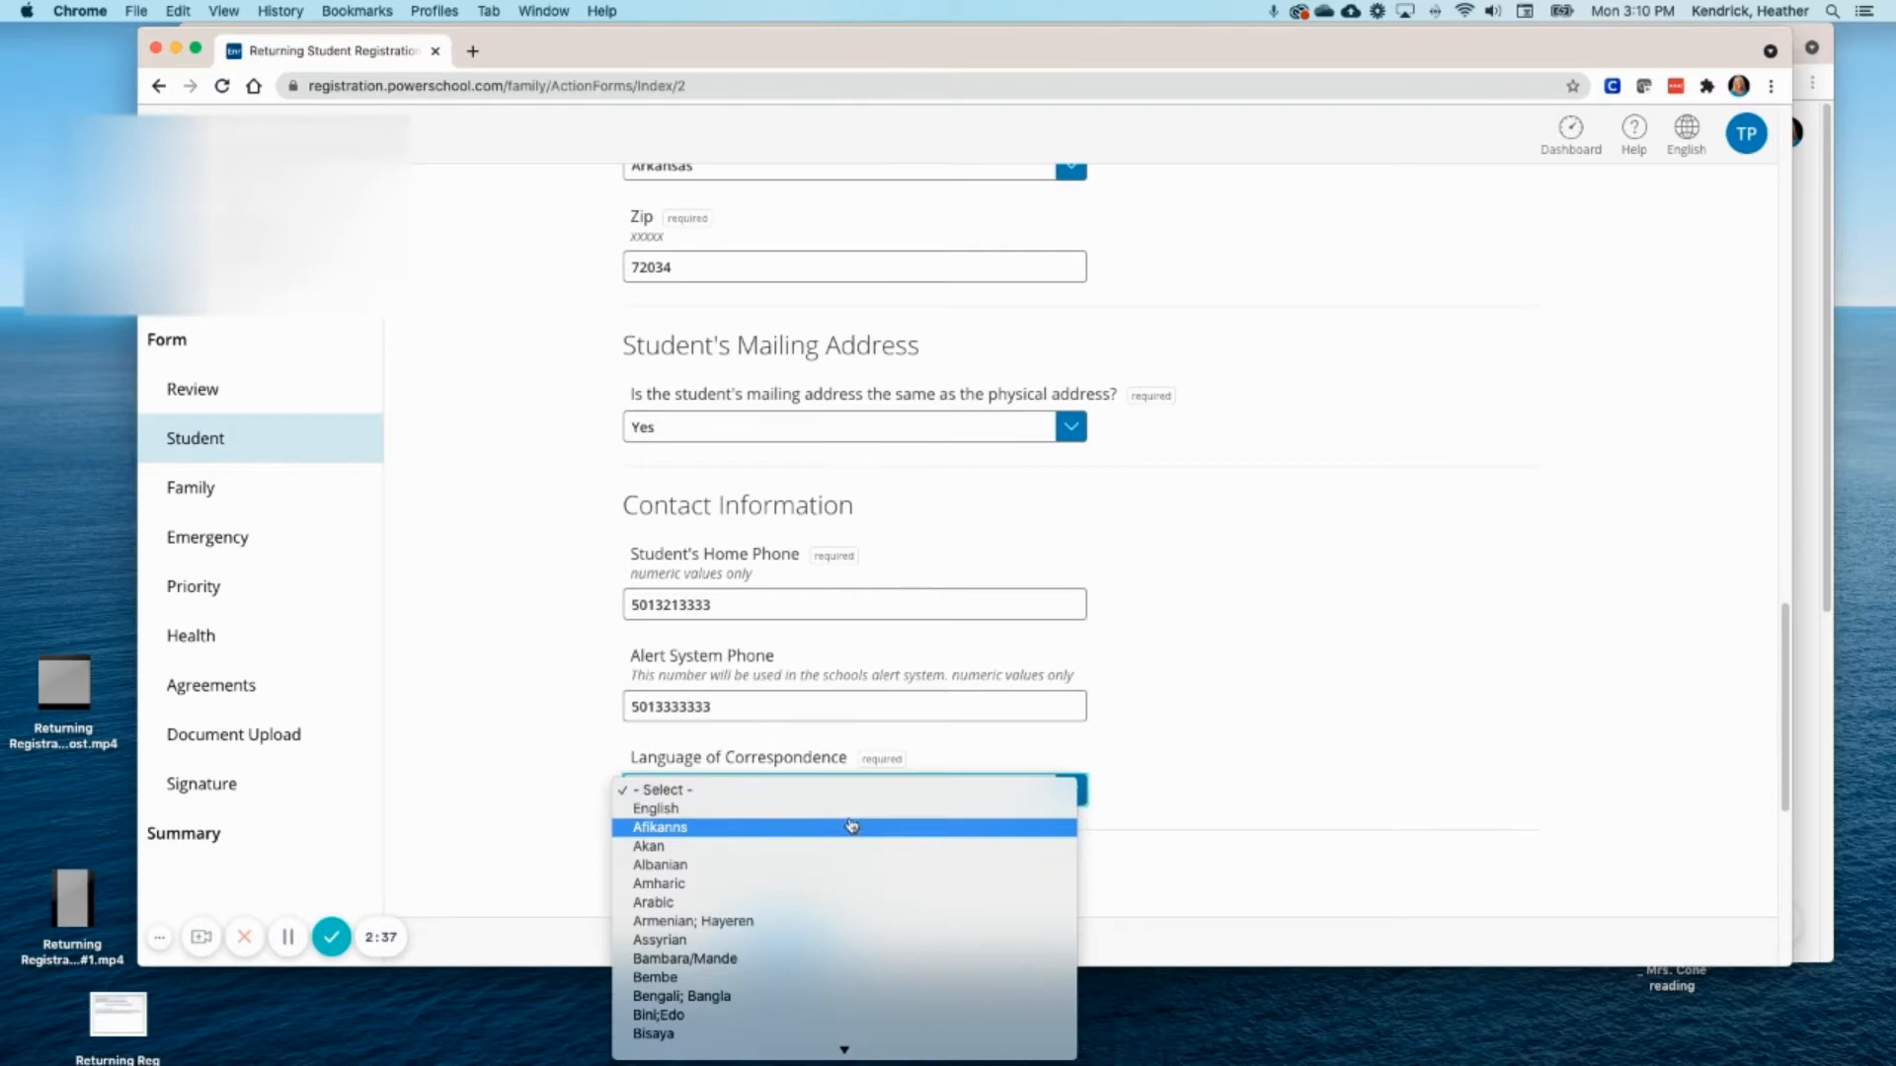
# - Set correspondence language to English and answer No to the homeless question
pyautogui.click(849, 827)
pyautogui.click(1065, 790)
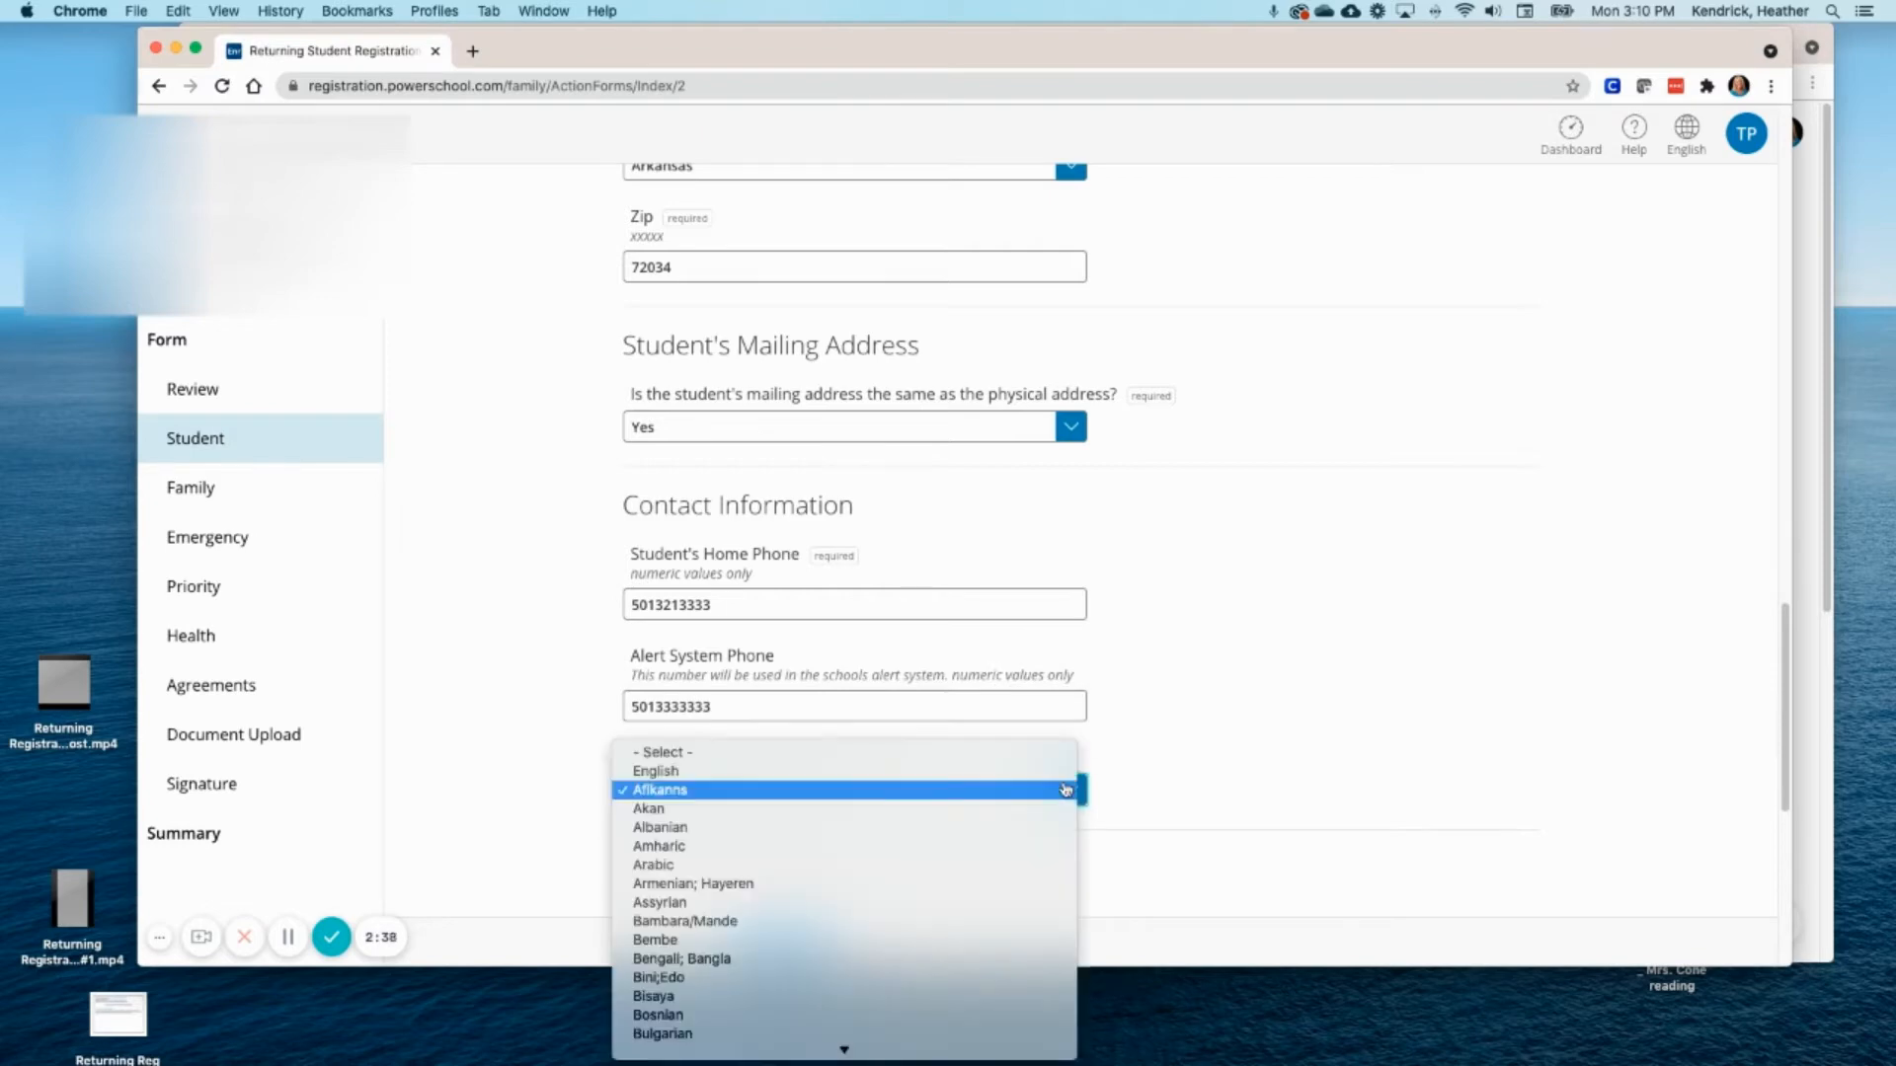
pyautogui.click(742, 771)
pyautogui.scroll(-1, 985, 729)
pyautogui.scroll(-5, 985, 728)
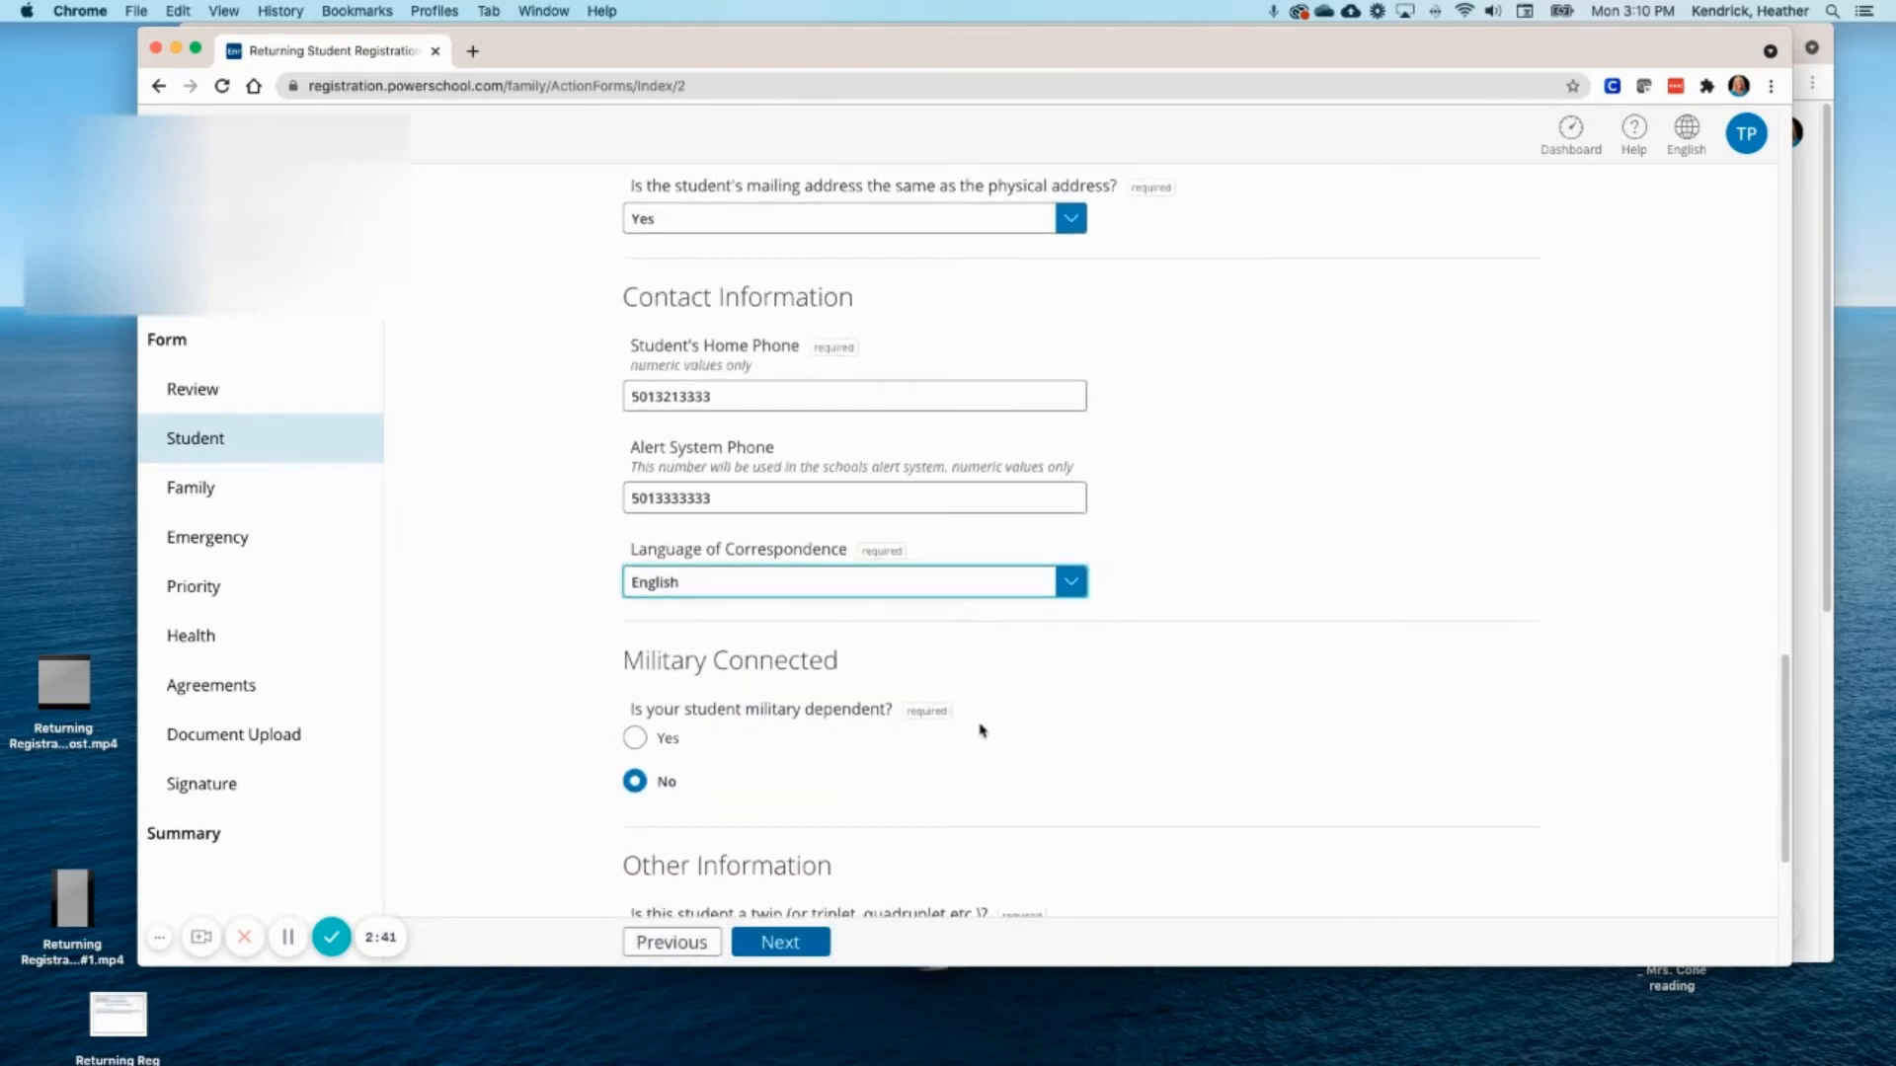
pyautogui.scroll(-1, 970, 729)
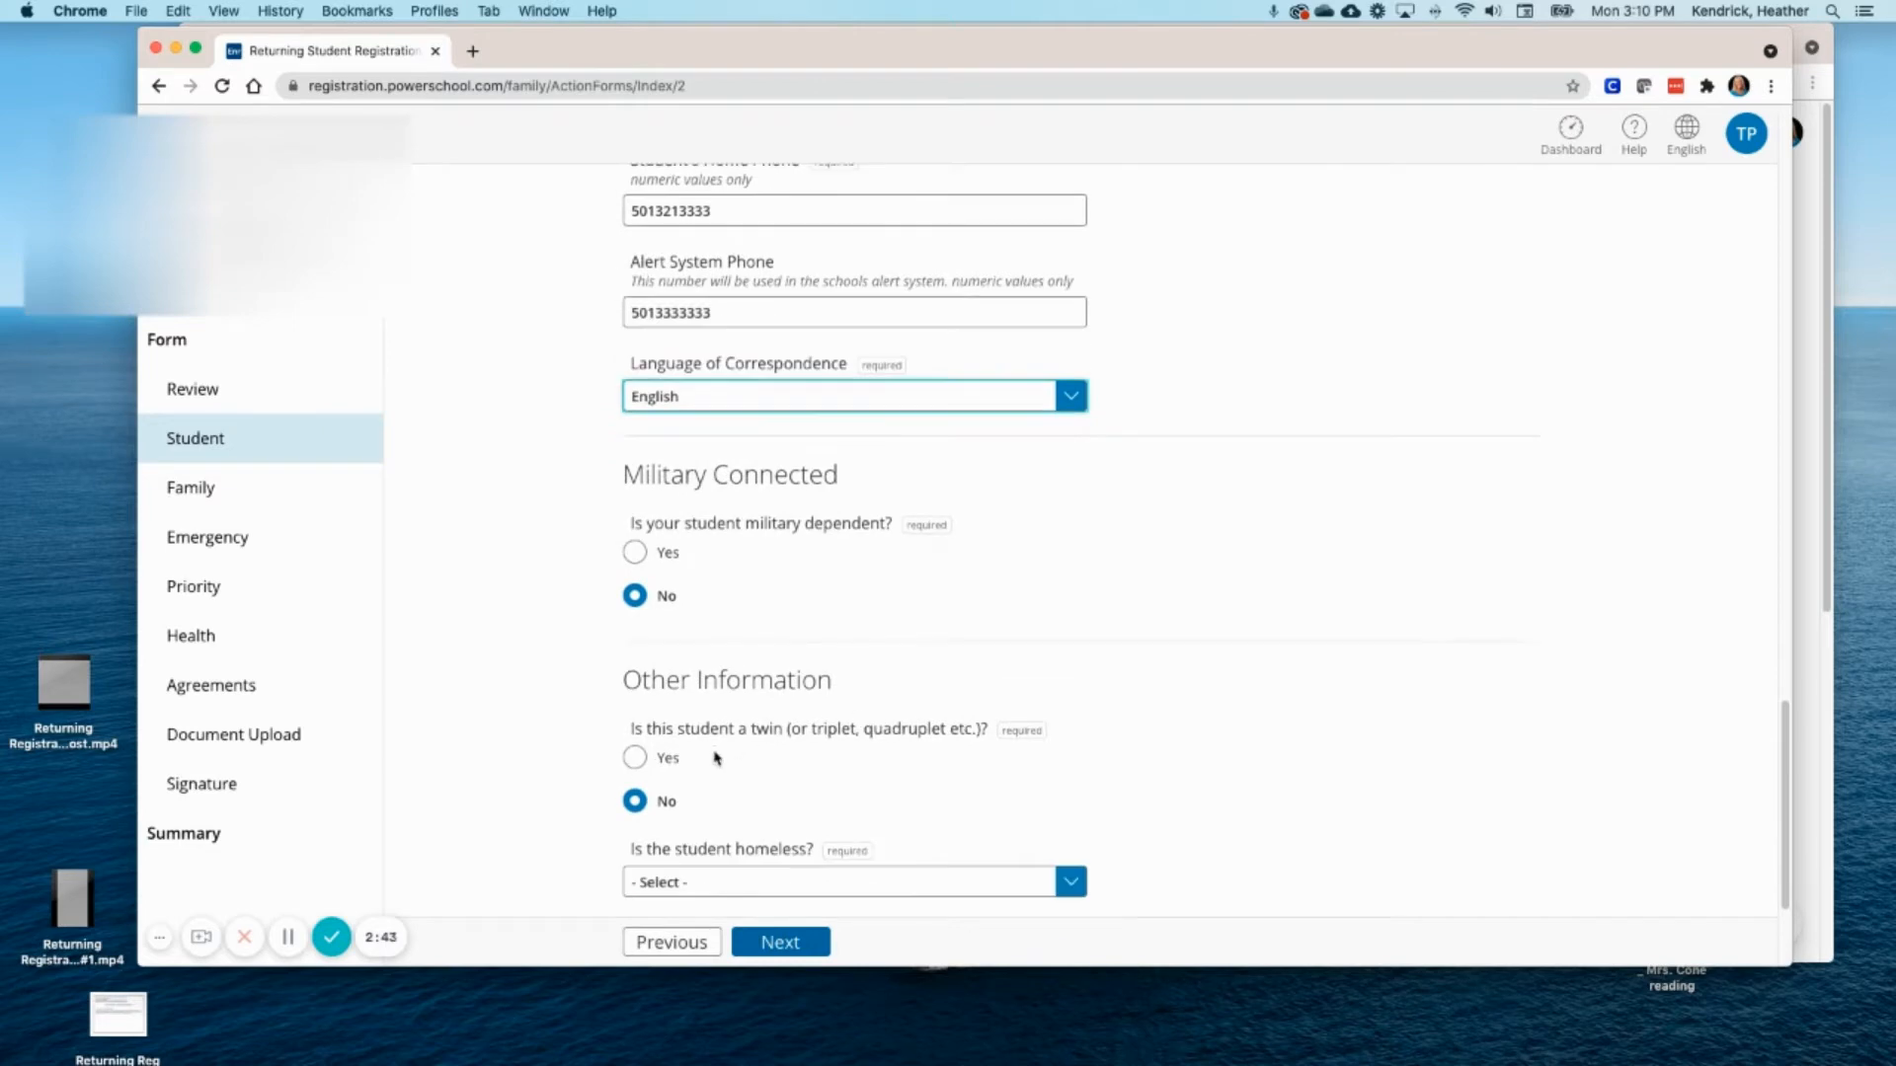
pyautogui.scroll(-2, 716, 759)
pyautogui.click(1054, 827)
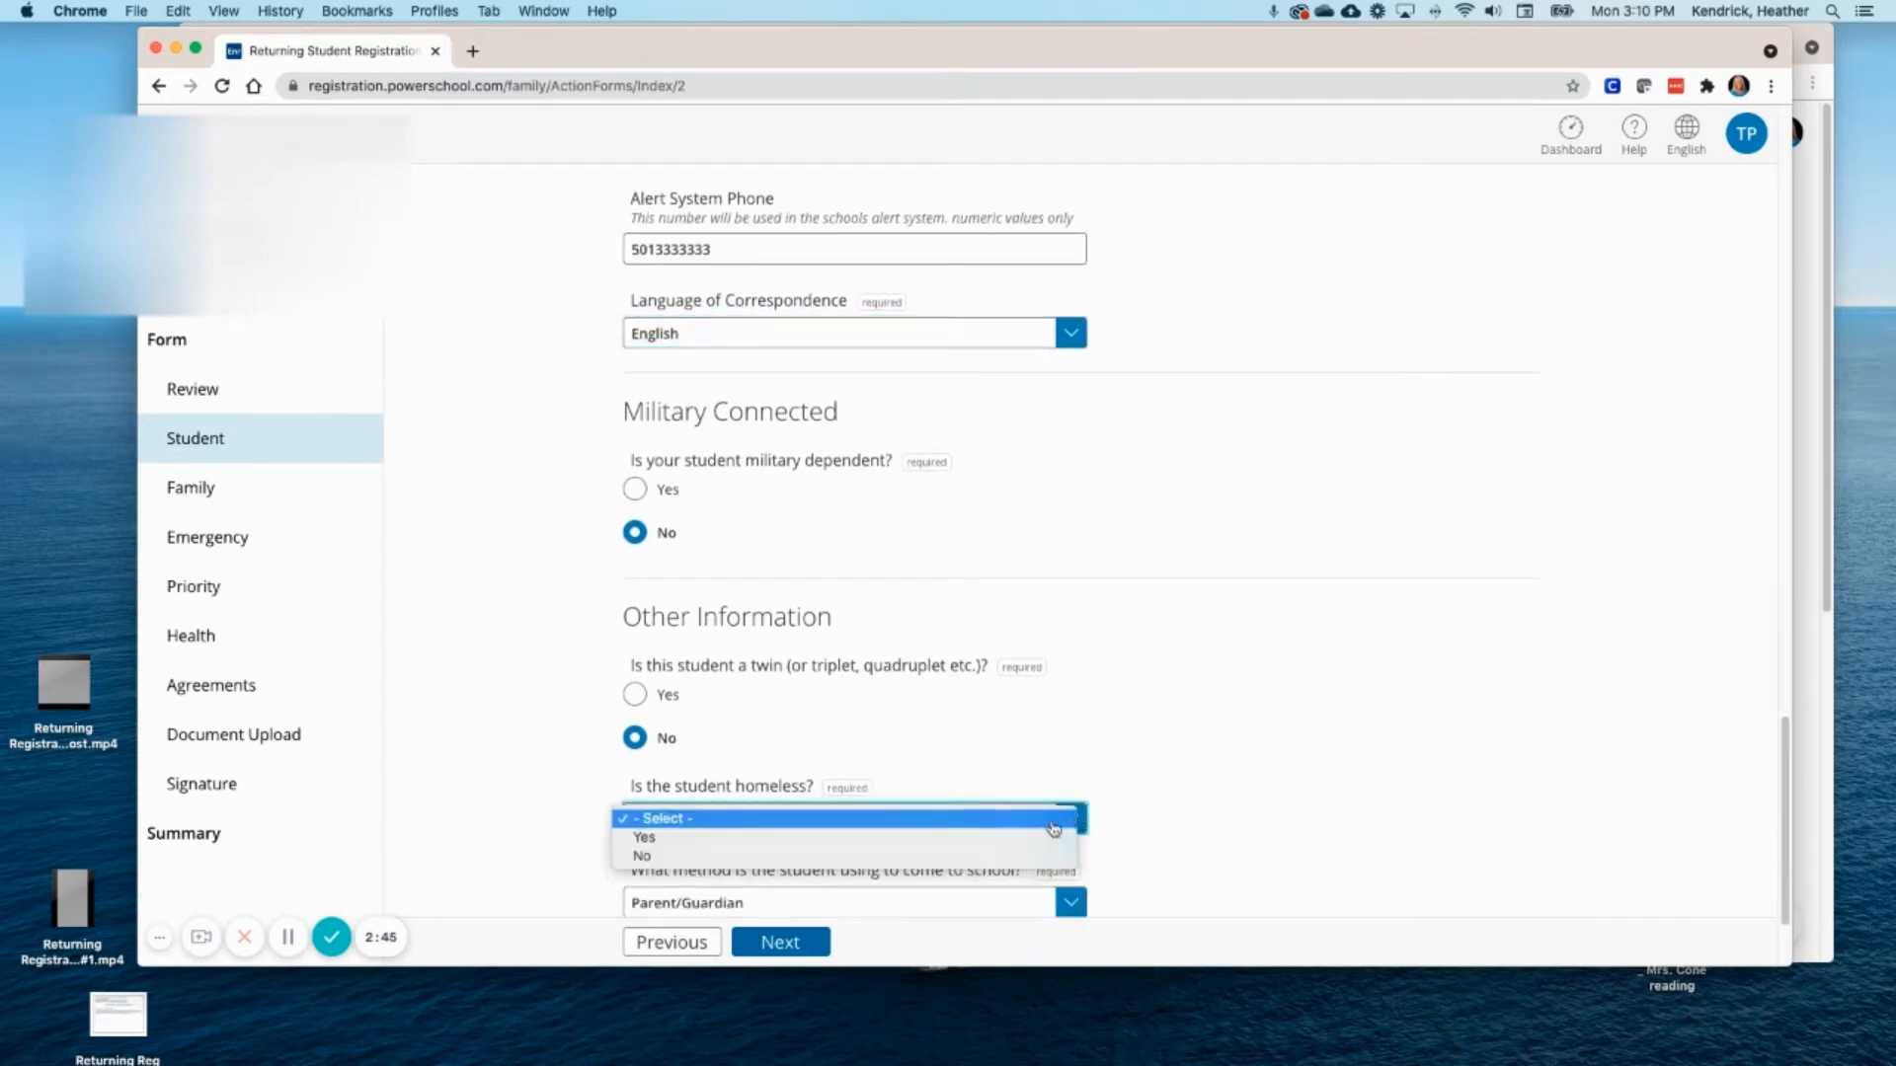
pyautogui.click(805, 856)
# - Answer Yes to internet access at home and submit the Student page
pyautogui.scroll(-1, 1035, 735)
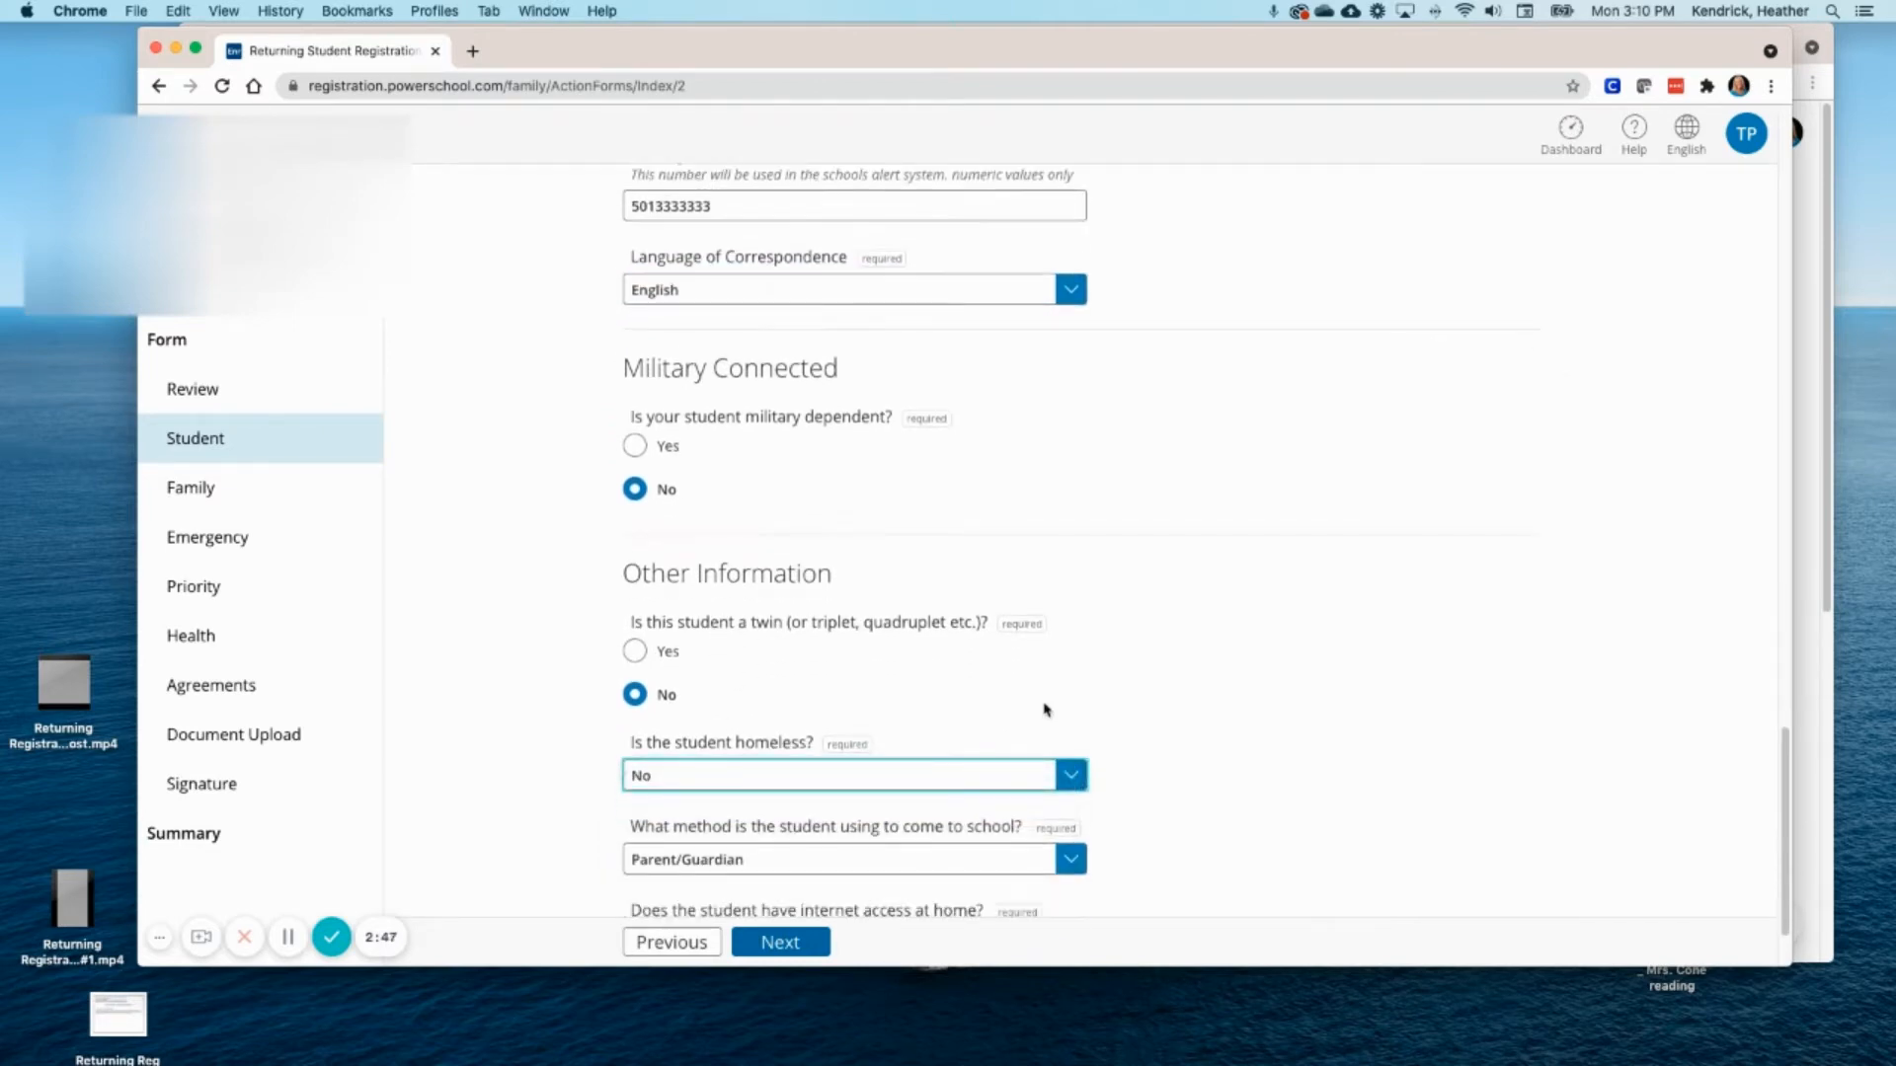
pyautogui.scroll(-2, 1044, 709)
pyautogui.scroll(-1, 1076, 787)
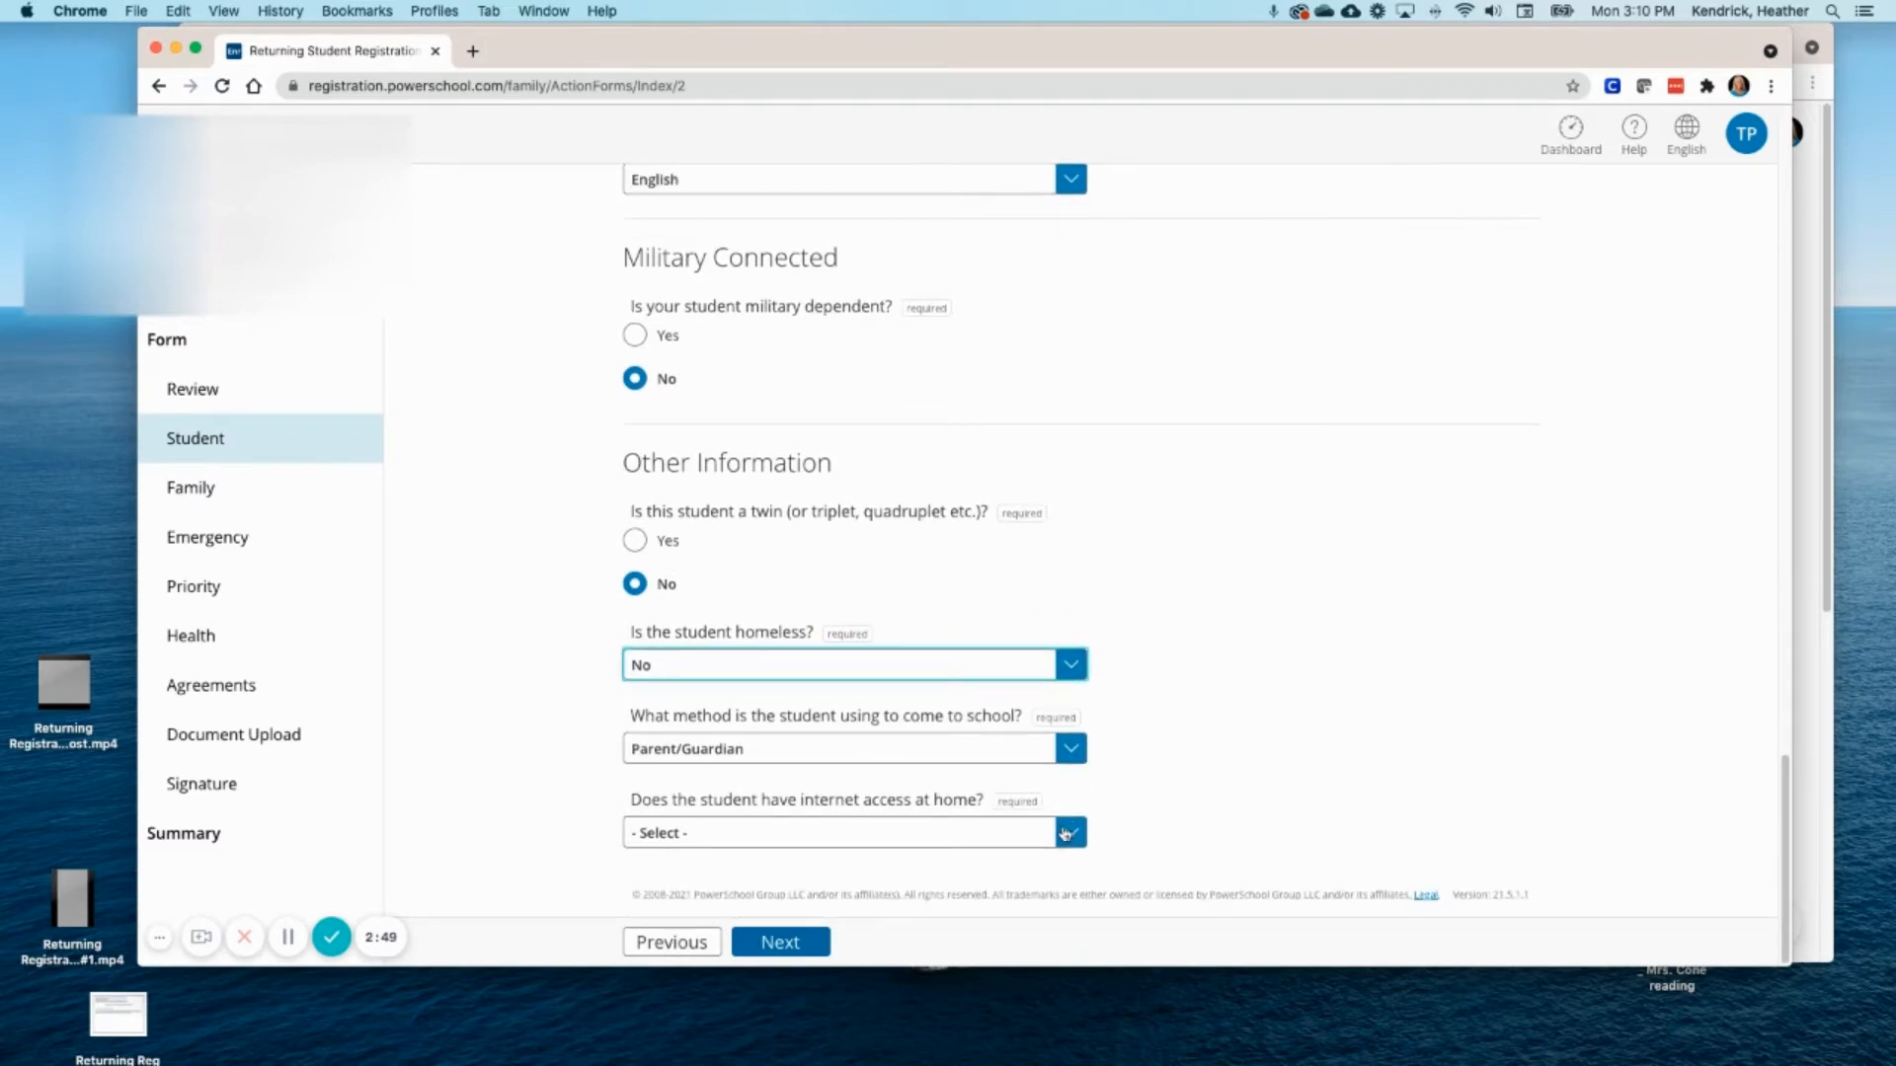
pyautogui.click(1066, 832)
pyautogui.click(945, 857)
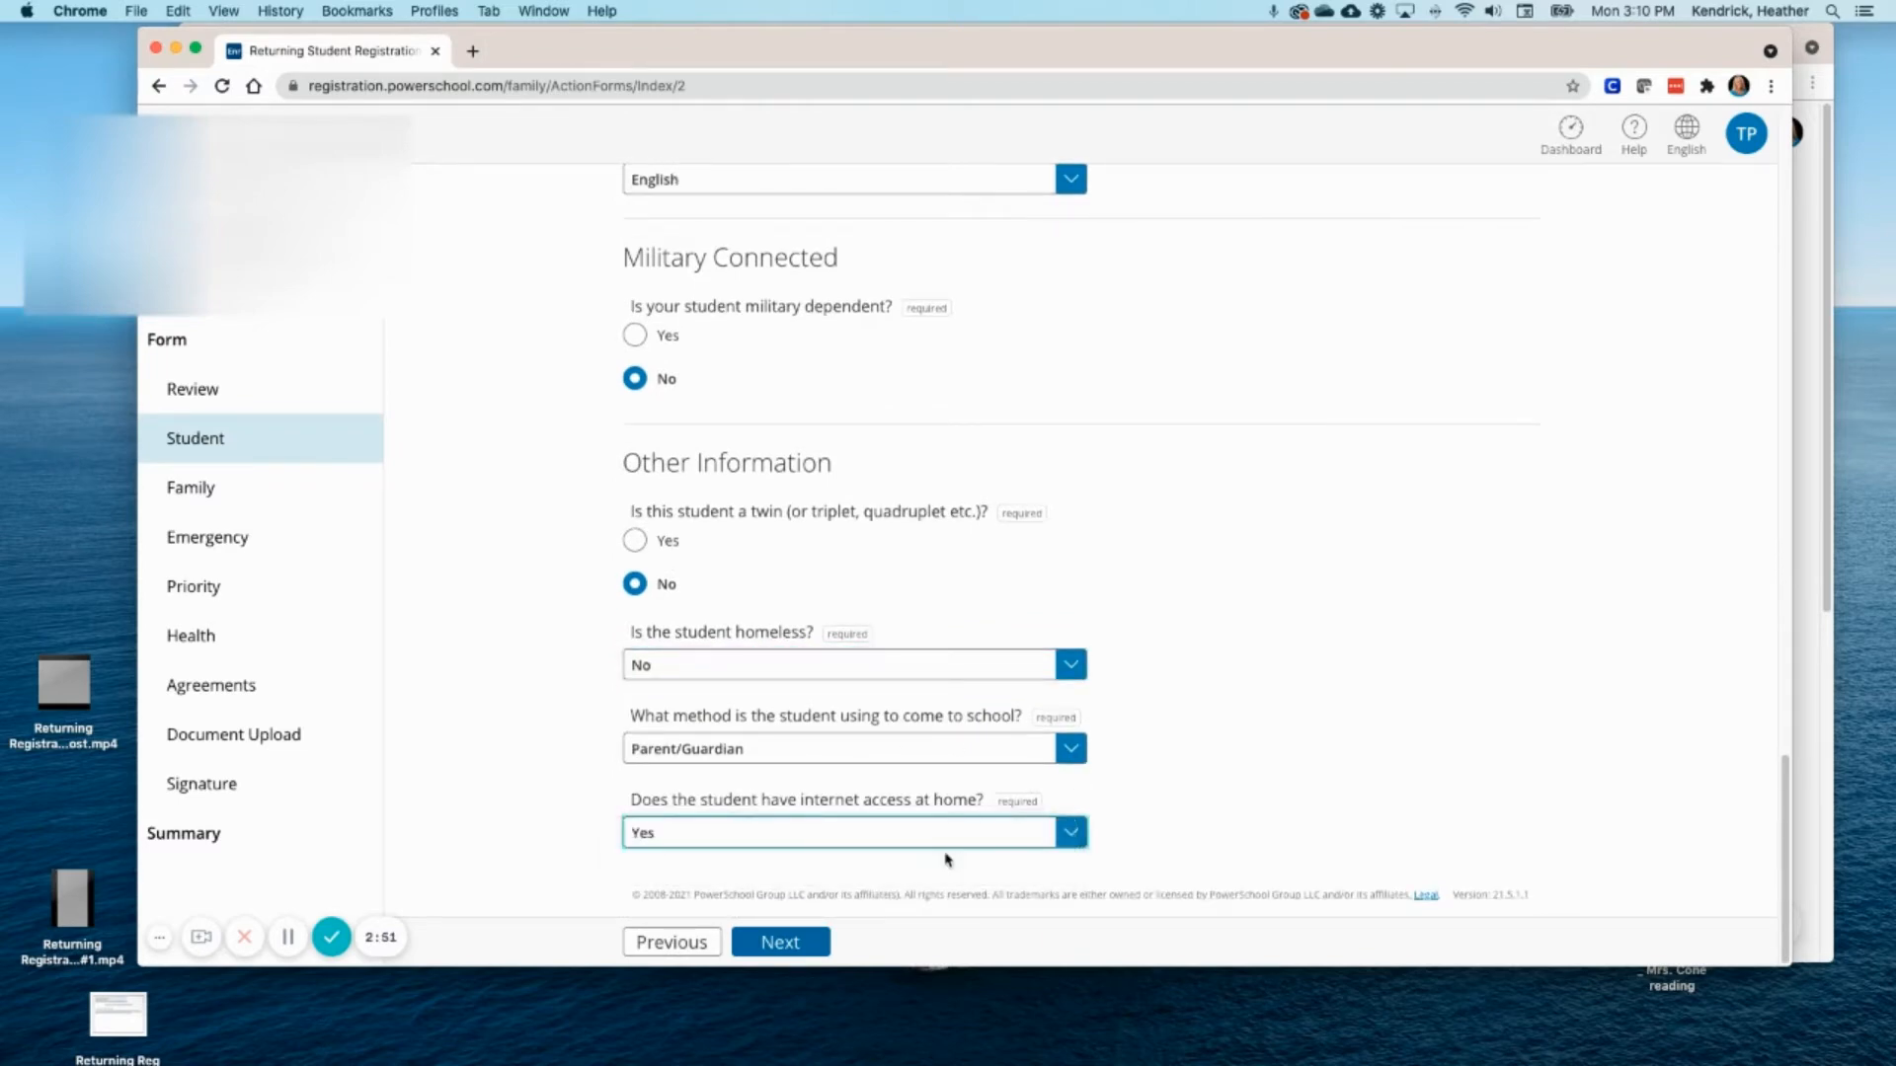
pyautogui.click(816, 945)
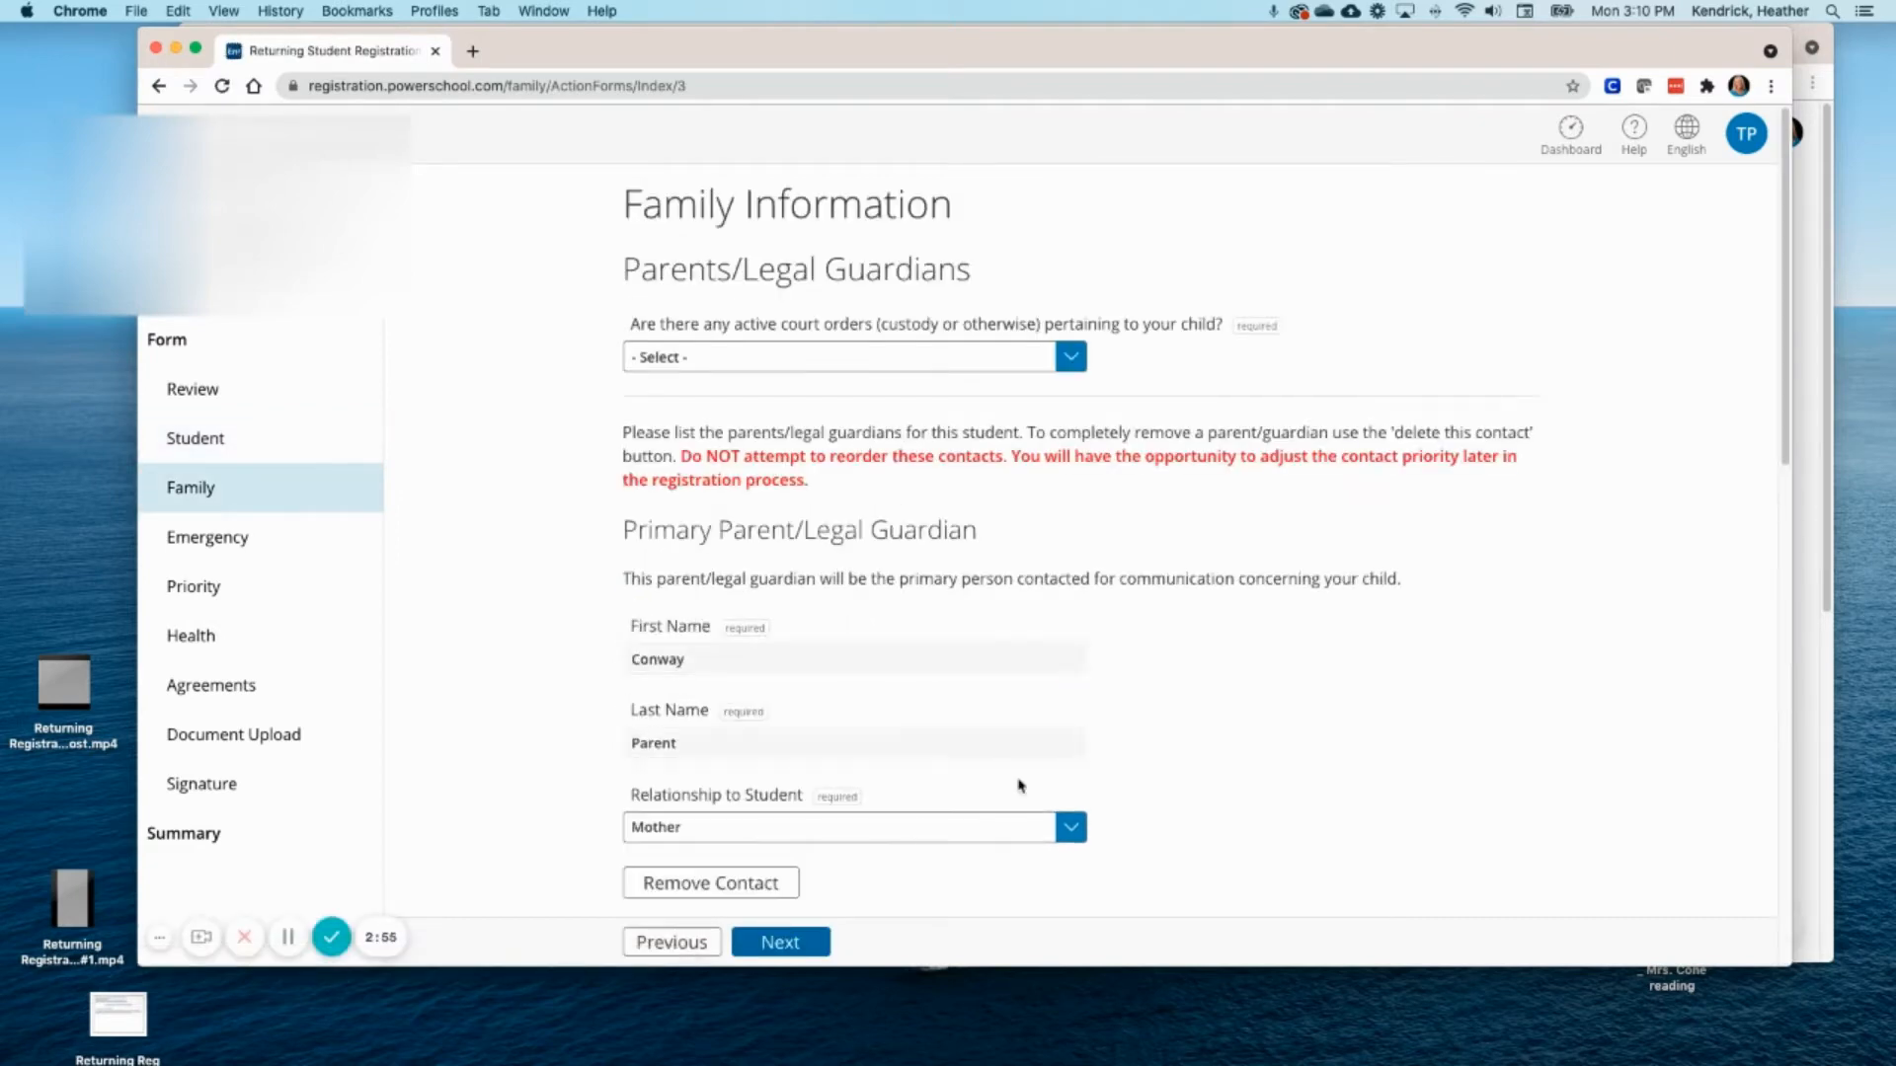
pyautogui.click(1080, 366)
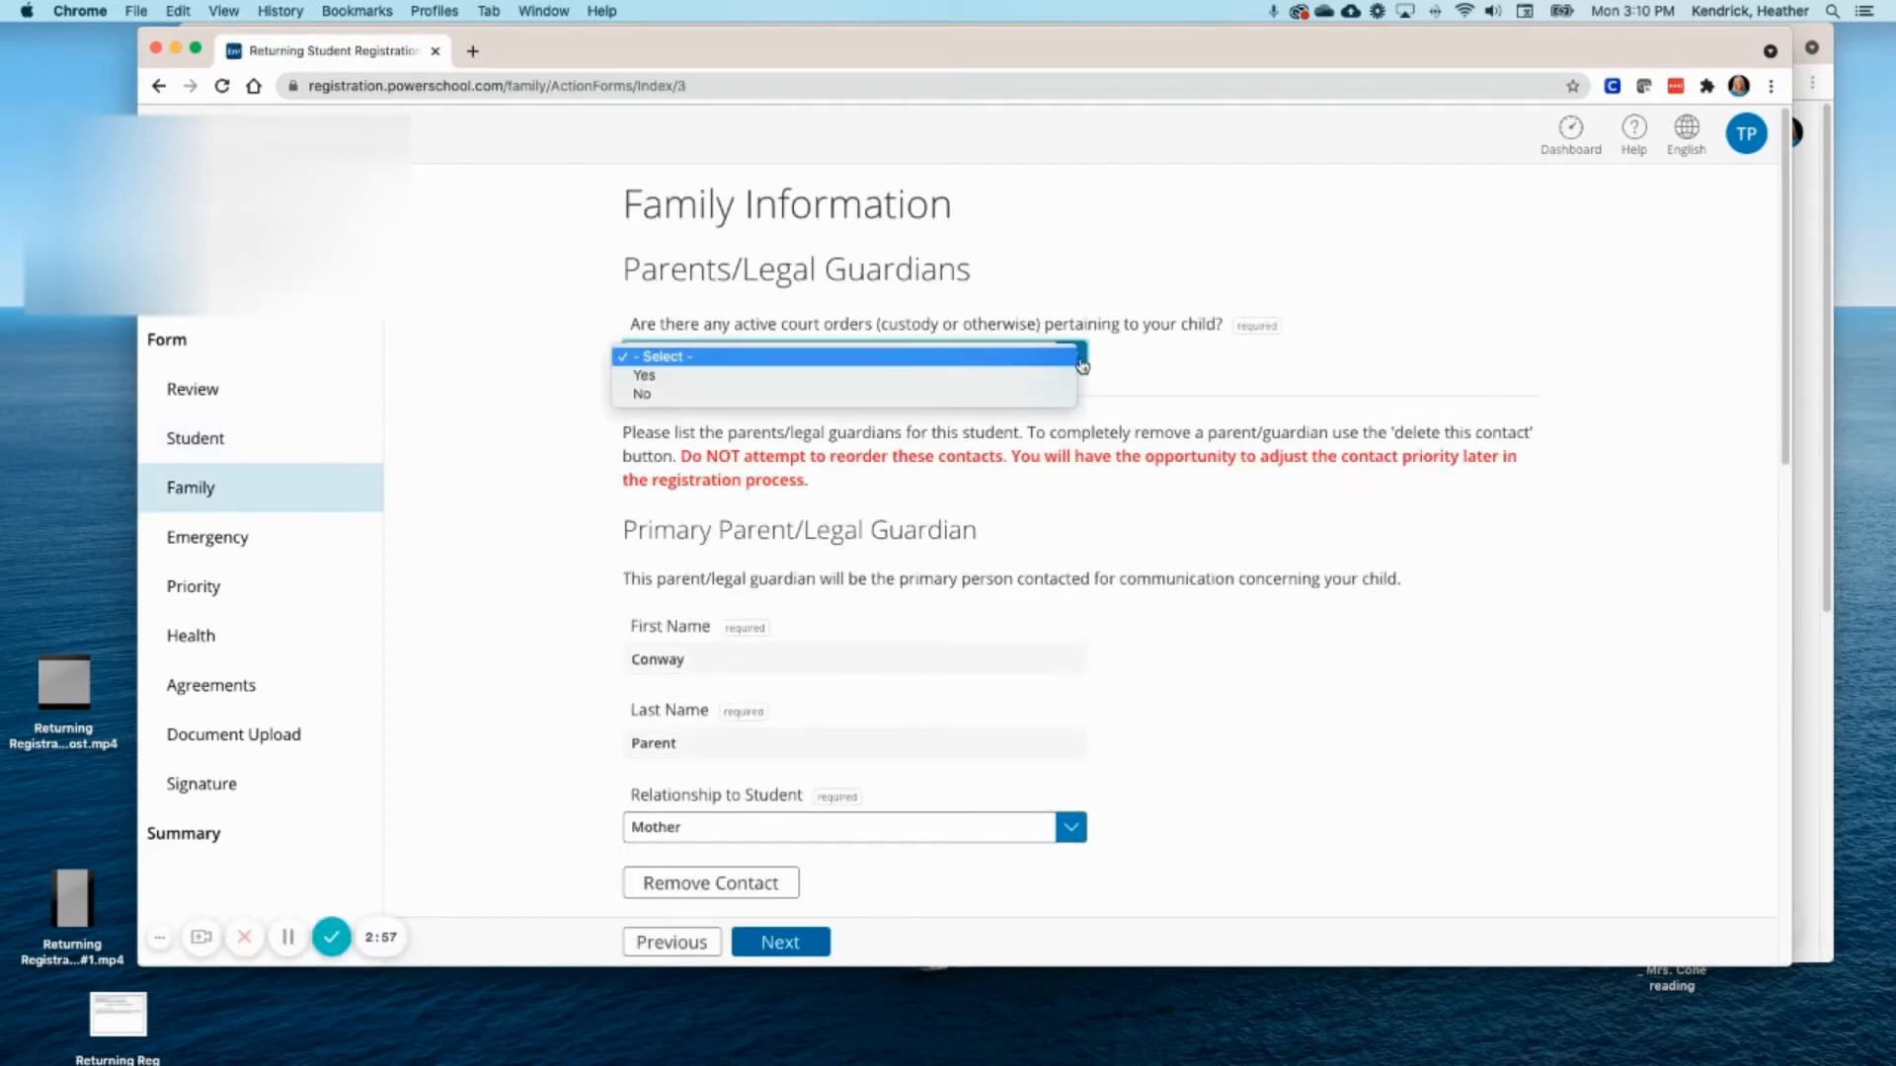
pyautogui.click(1054, 394)
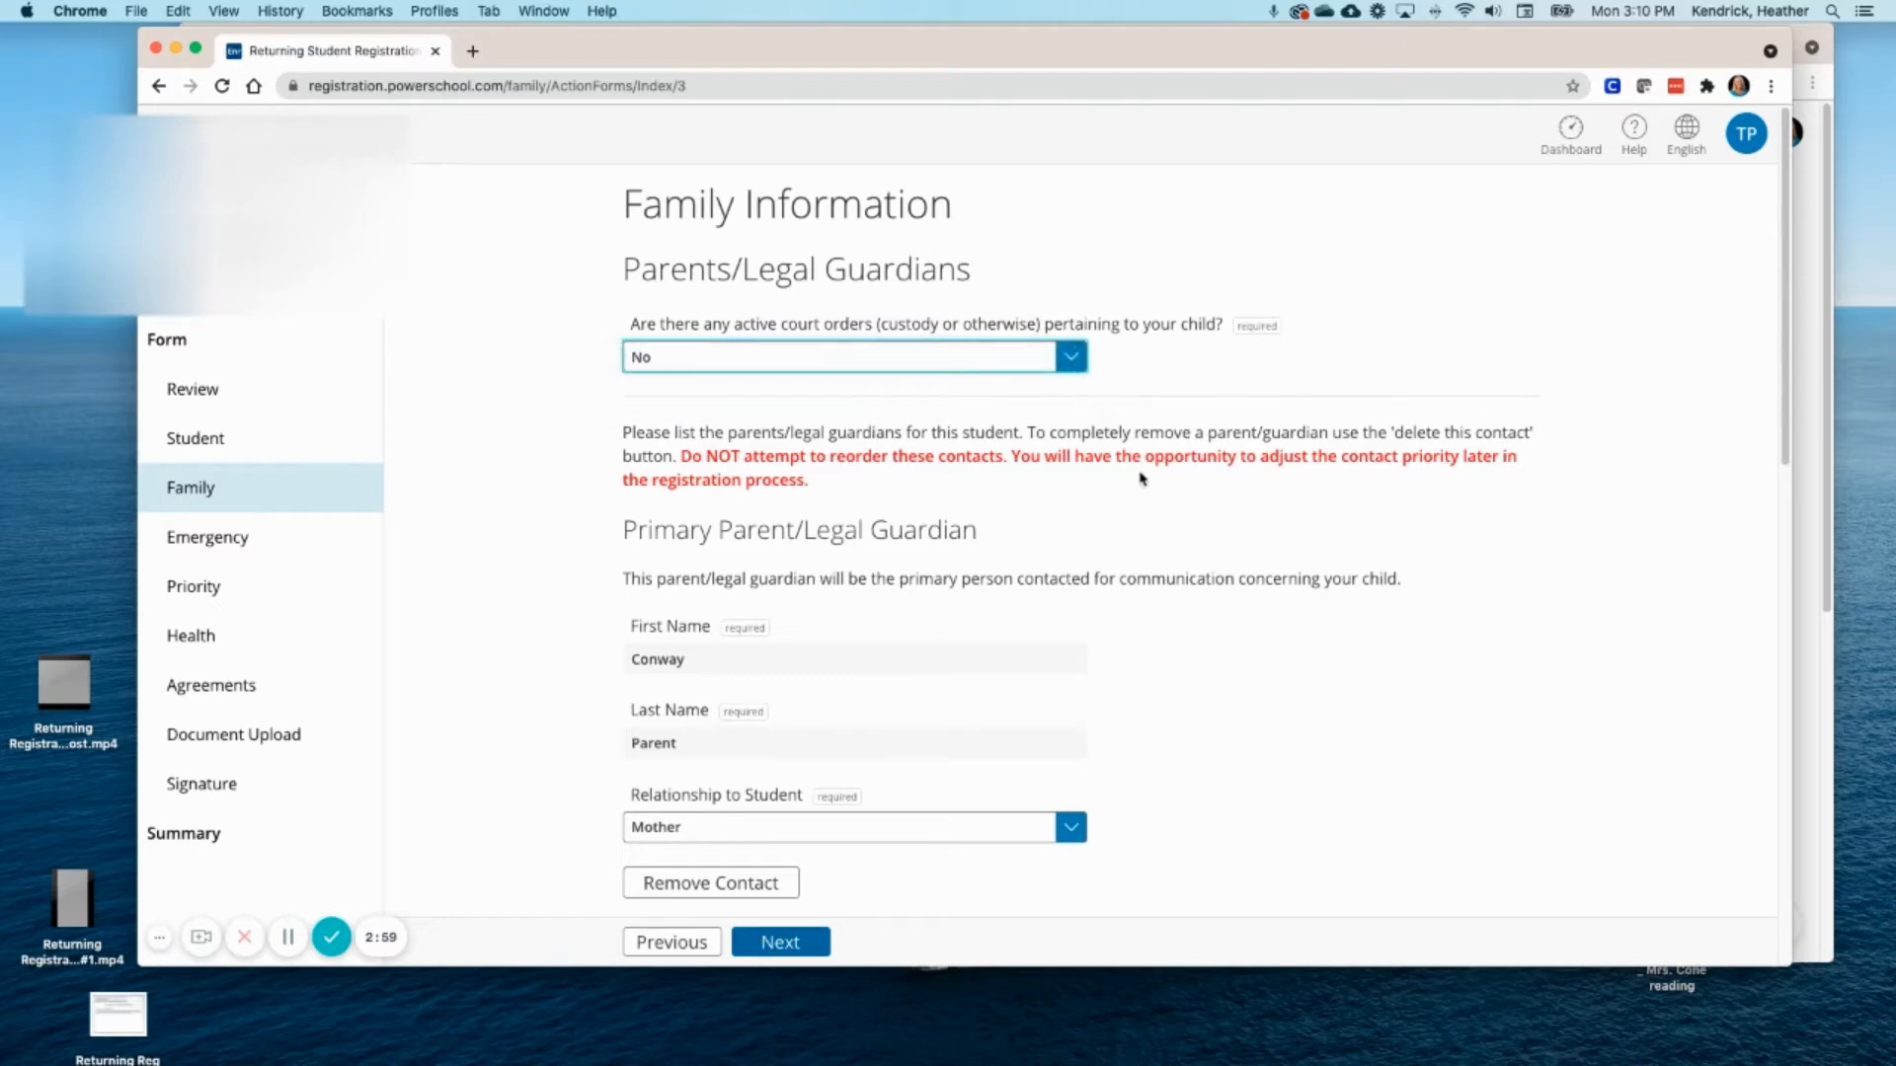
pyautogui.scroll(-1, 1146, 482)
pyautogui.scroll(-1, 1147, 481)
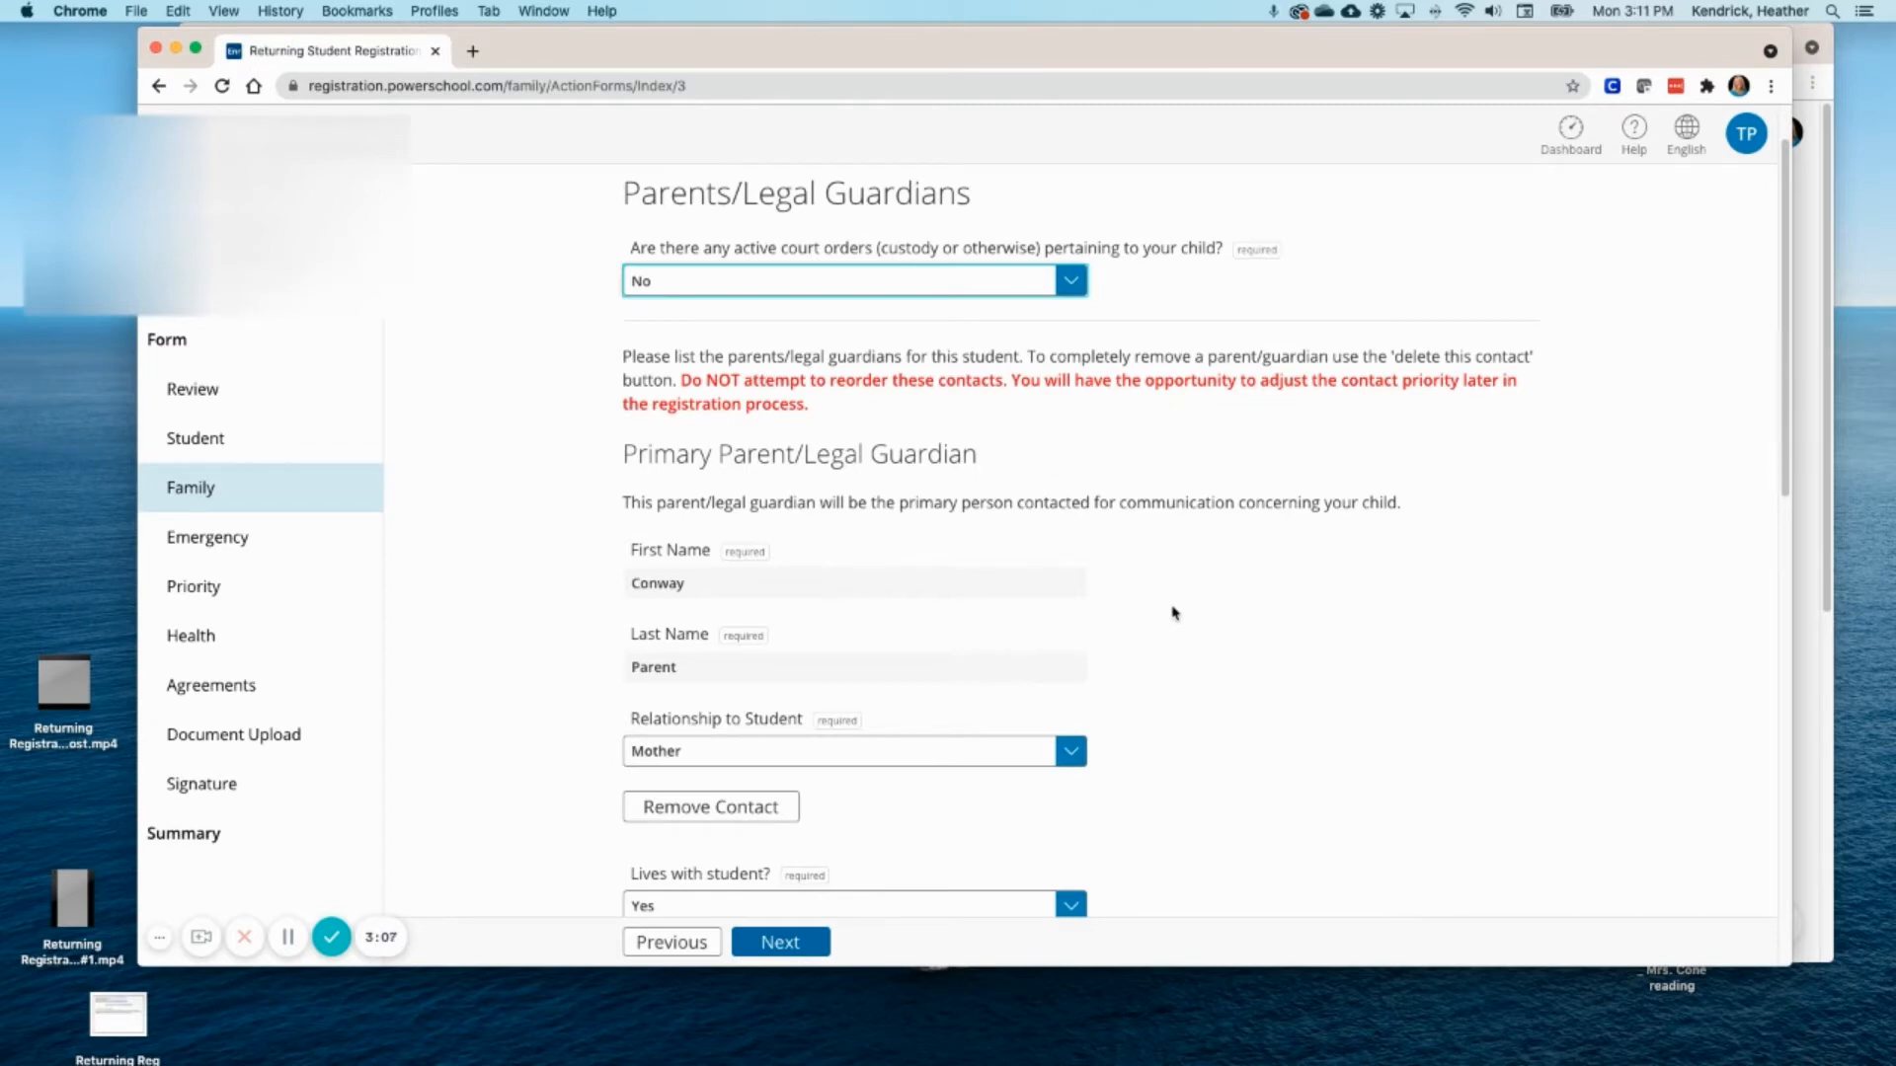
pyautogui.scroll(-1, 1173, 613)
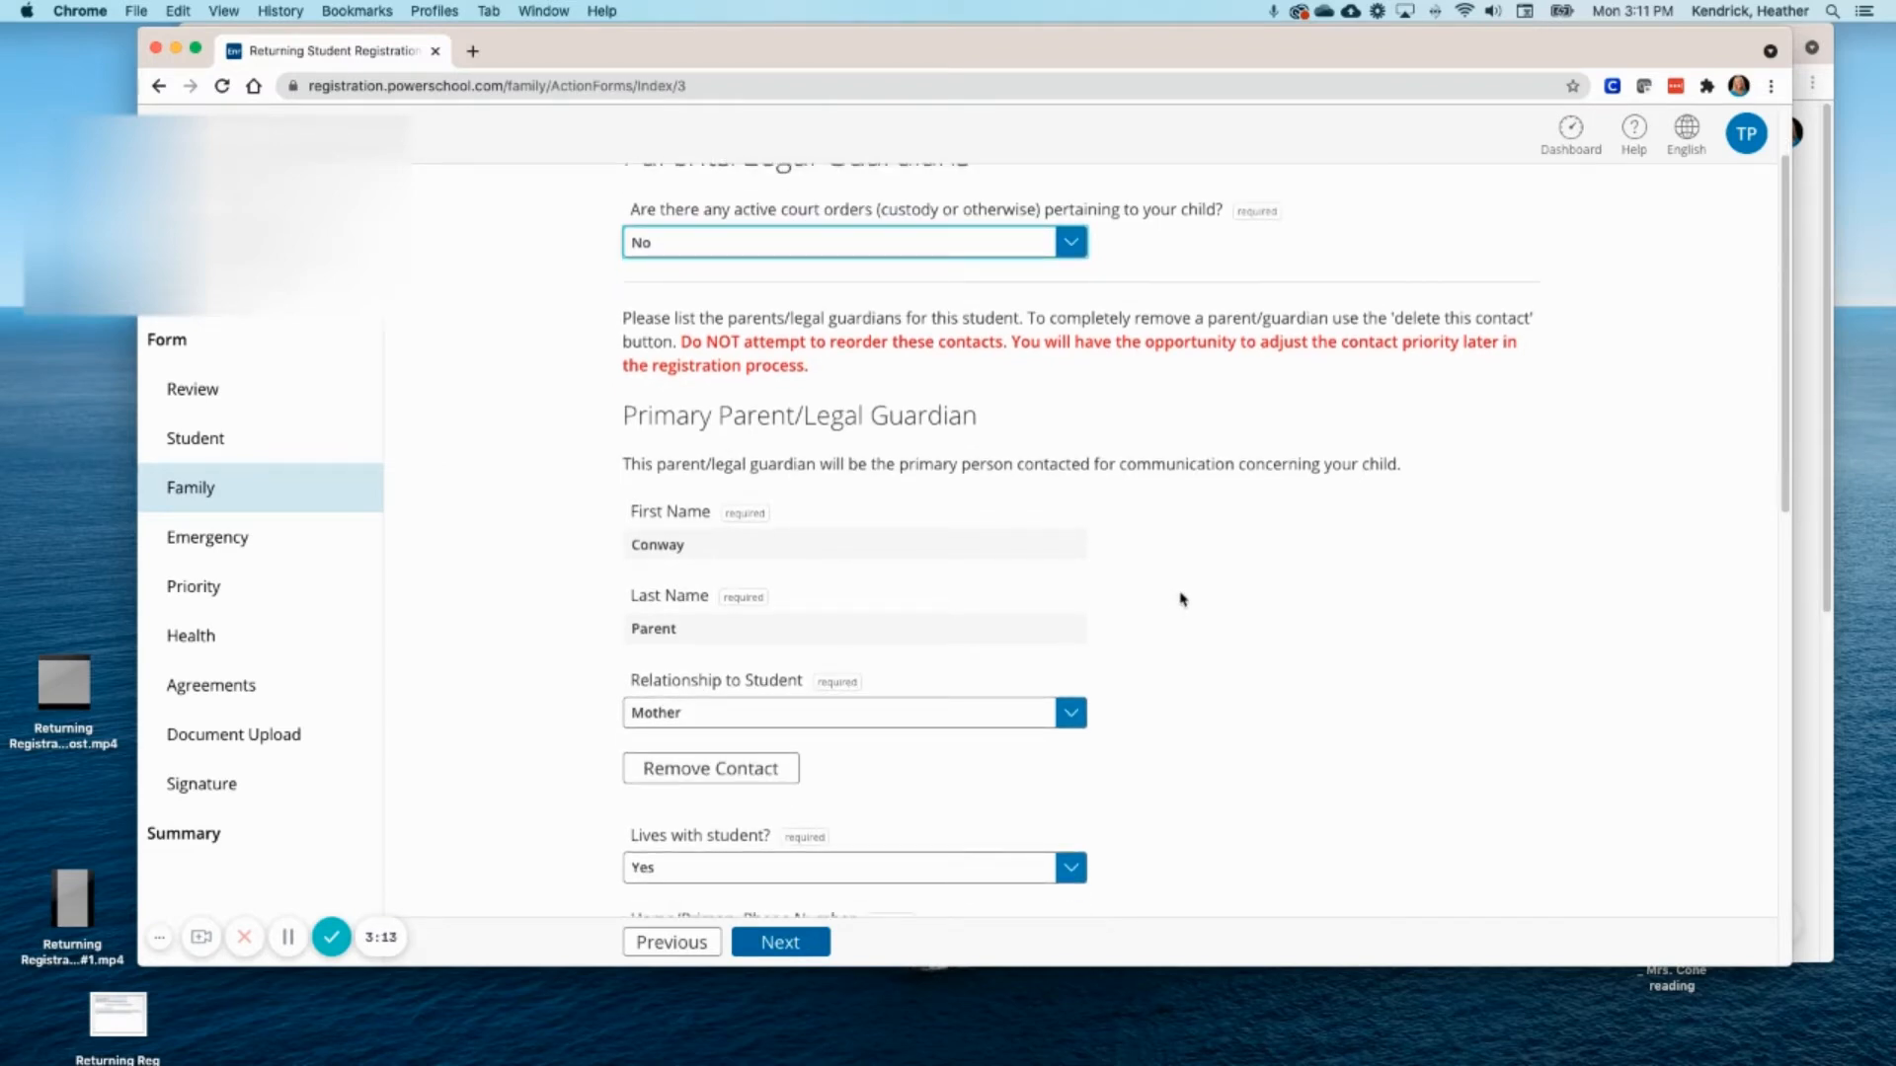
pyautogui.scroll(-1, 1182, 599)
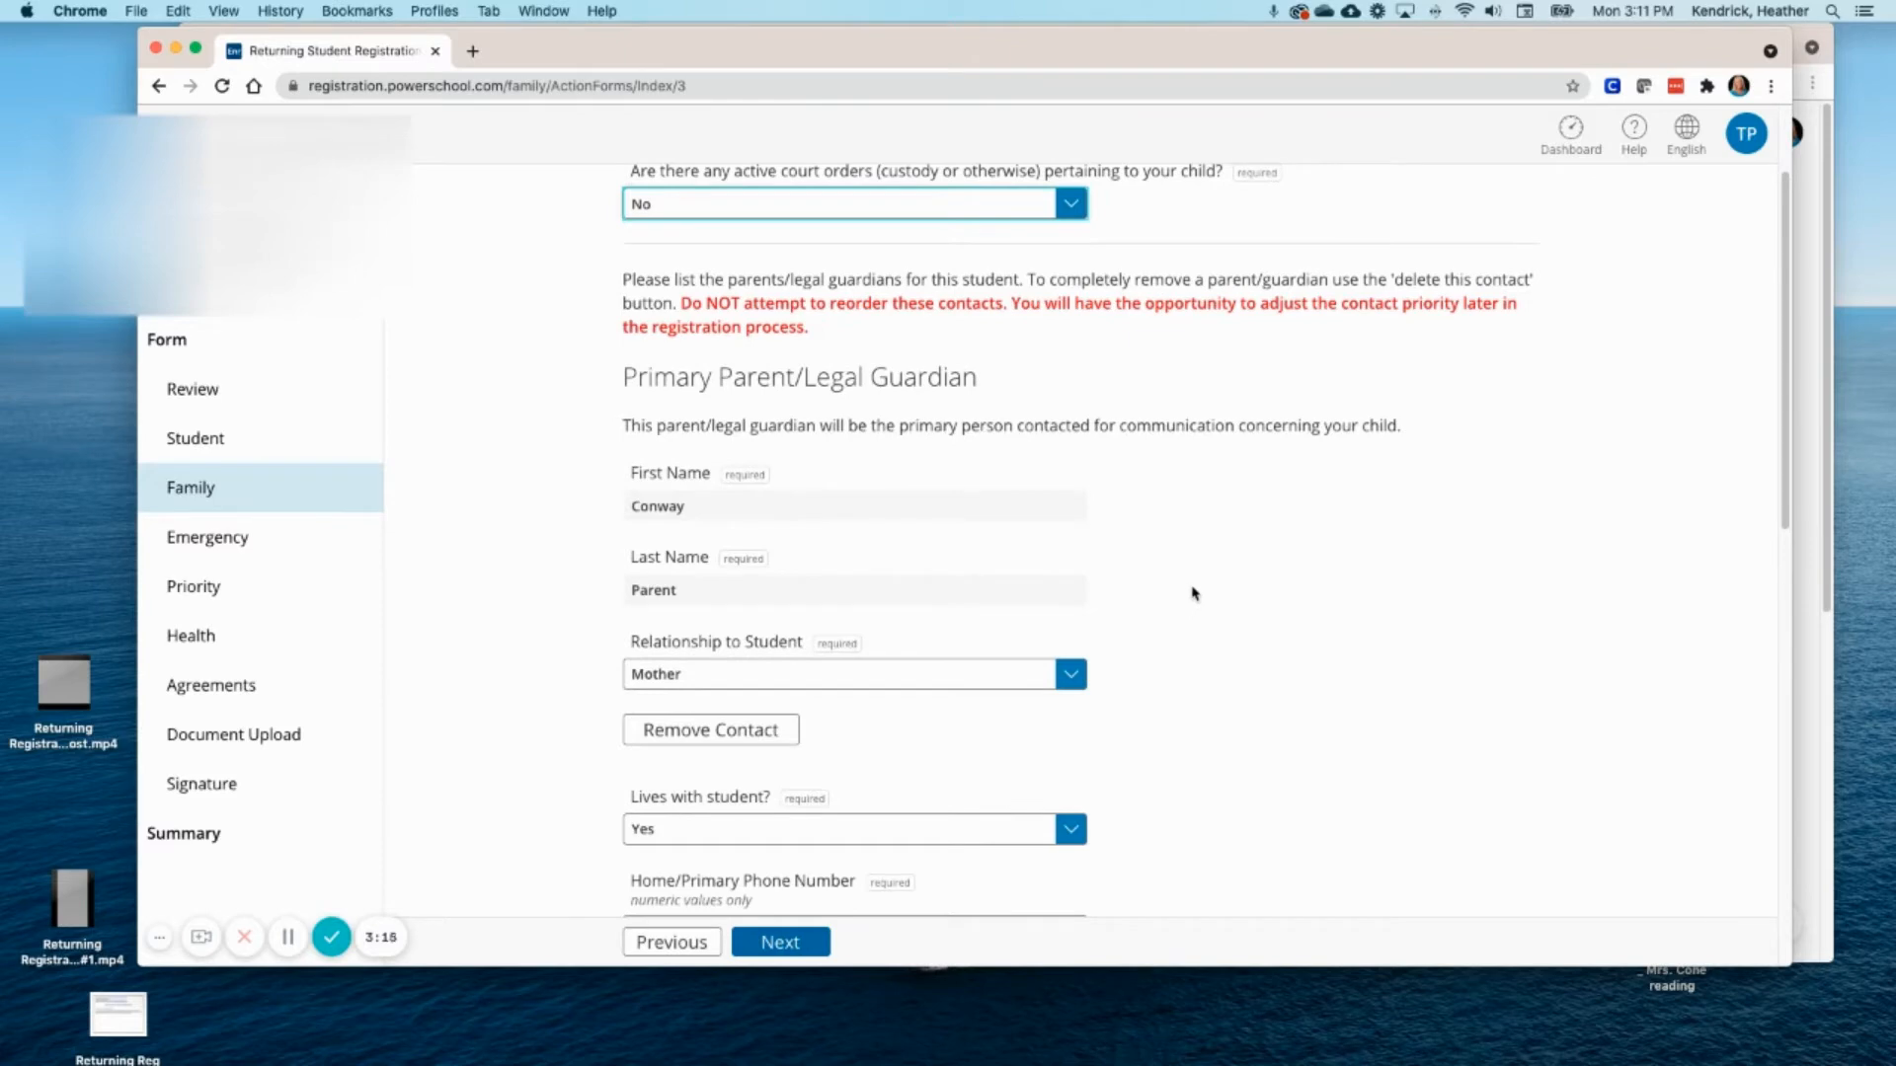
pyautogui.scroll(-1, 1193, 593)
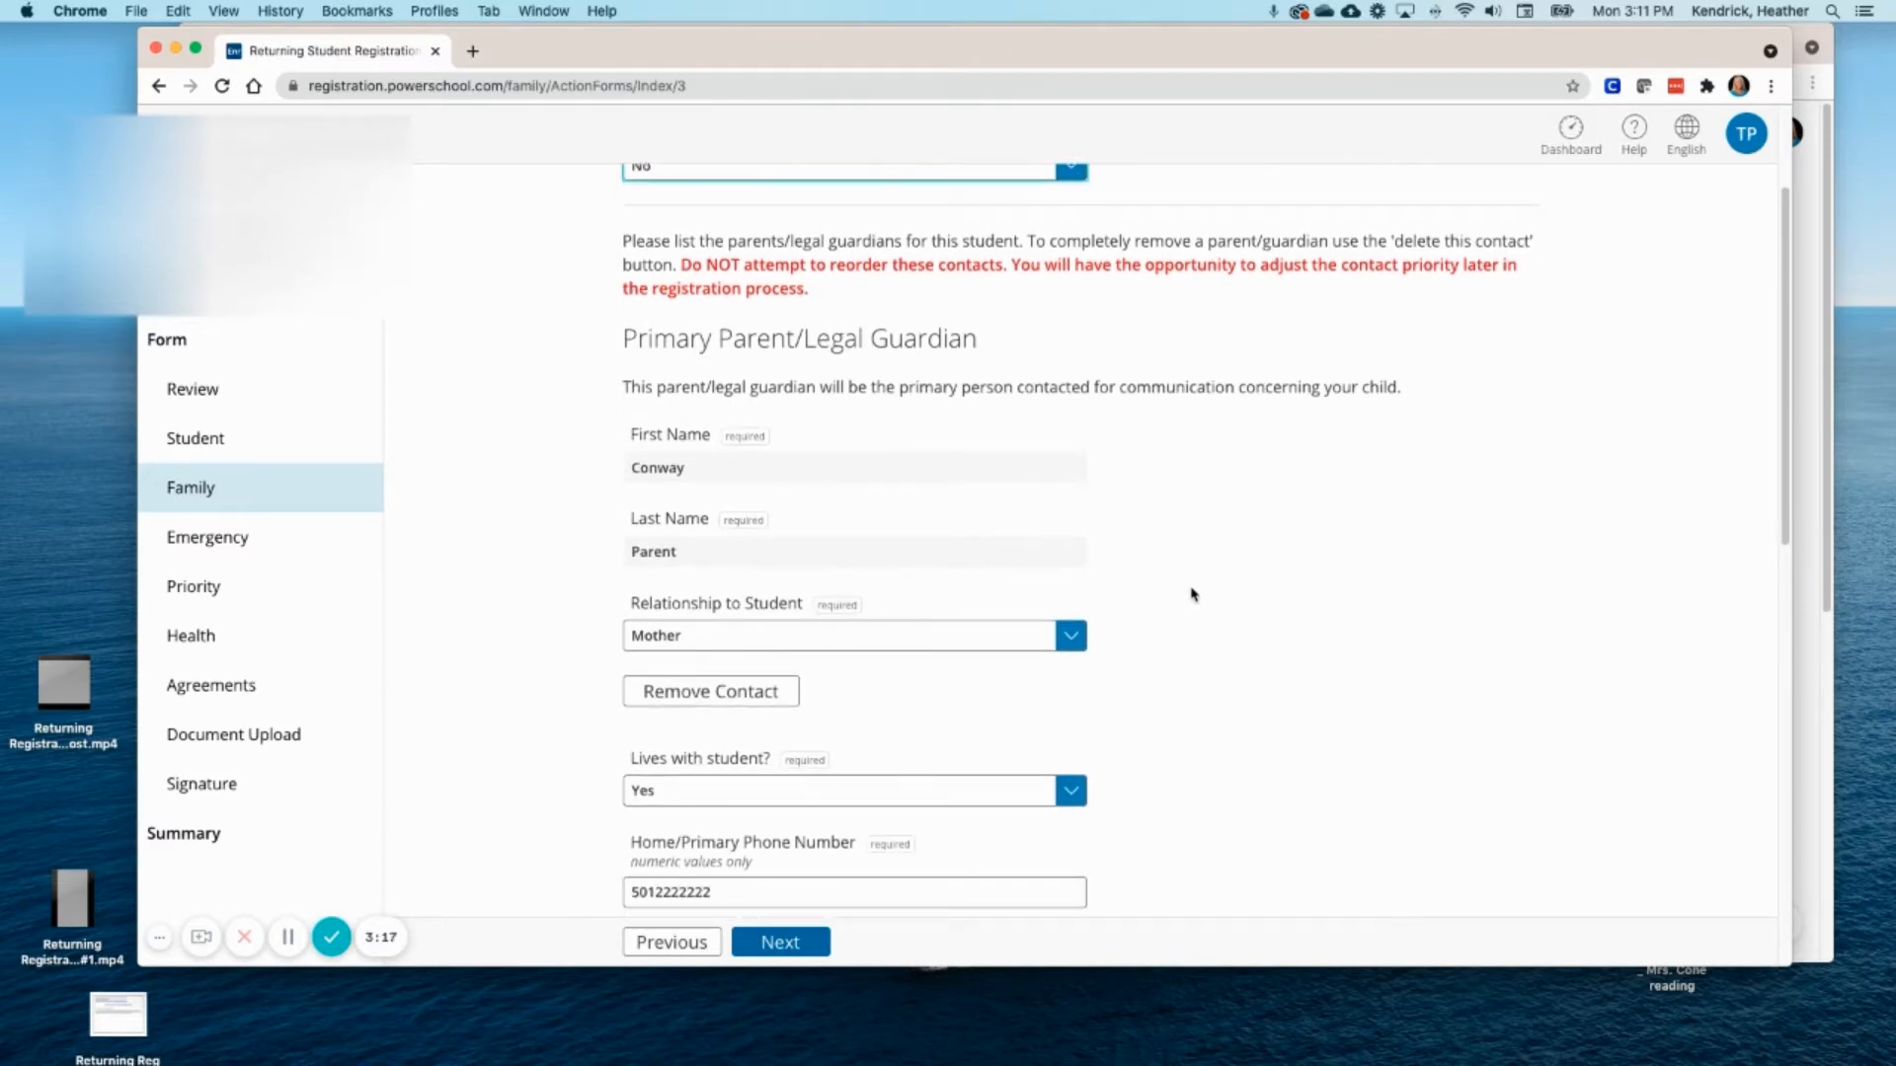
pyautogui.scroll(-1, 1193, 594)
pyautogui.scroll(-1, 1193, 593)
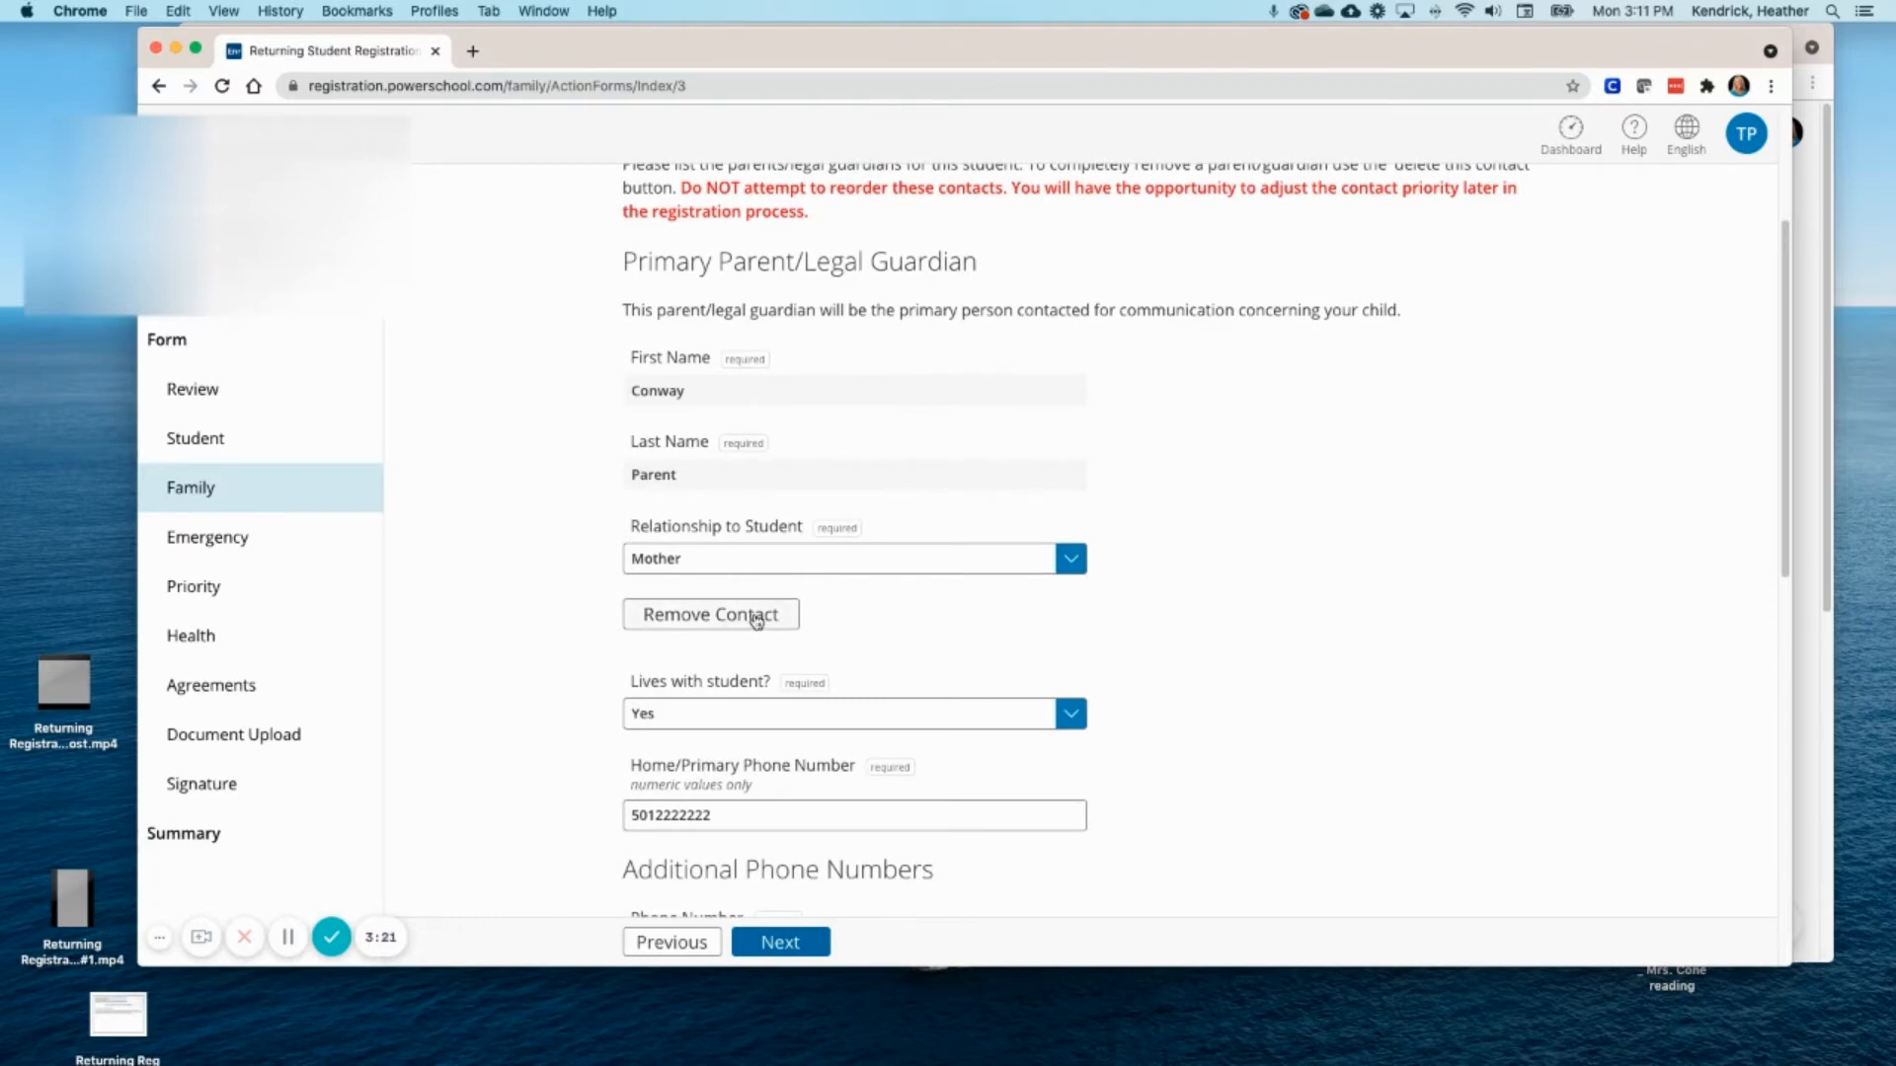
pyautogui.scroll(-1, 756, 619)
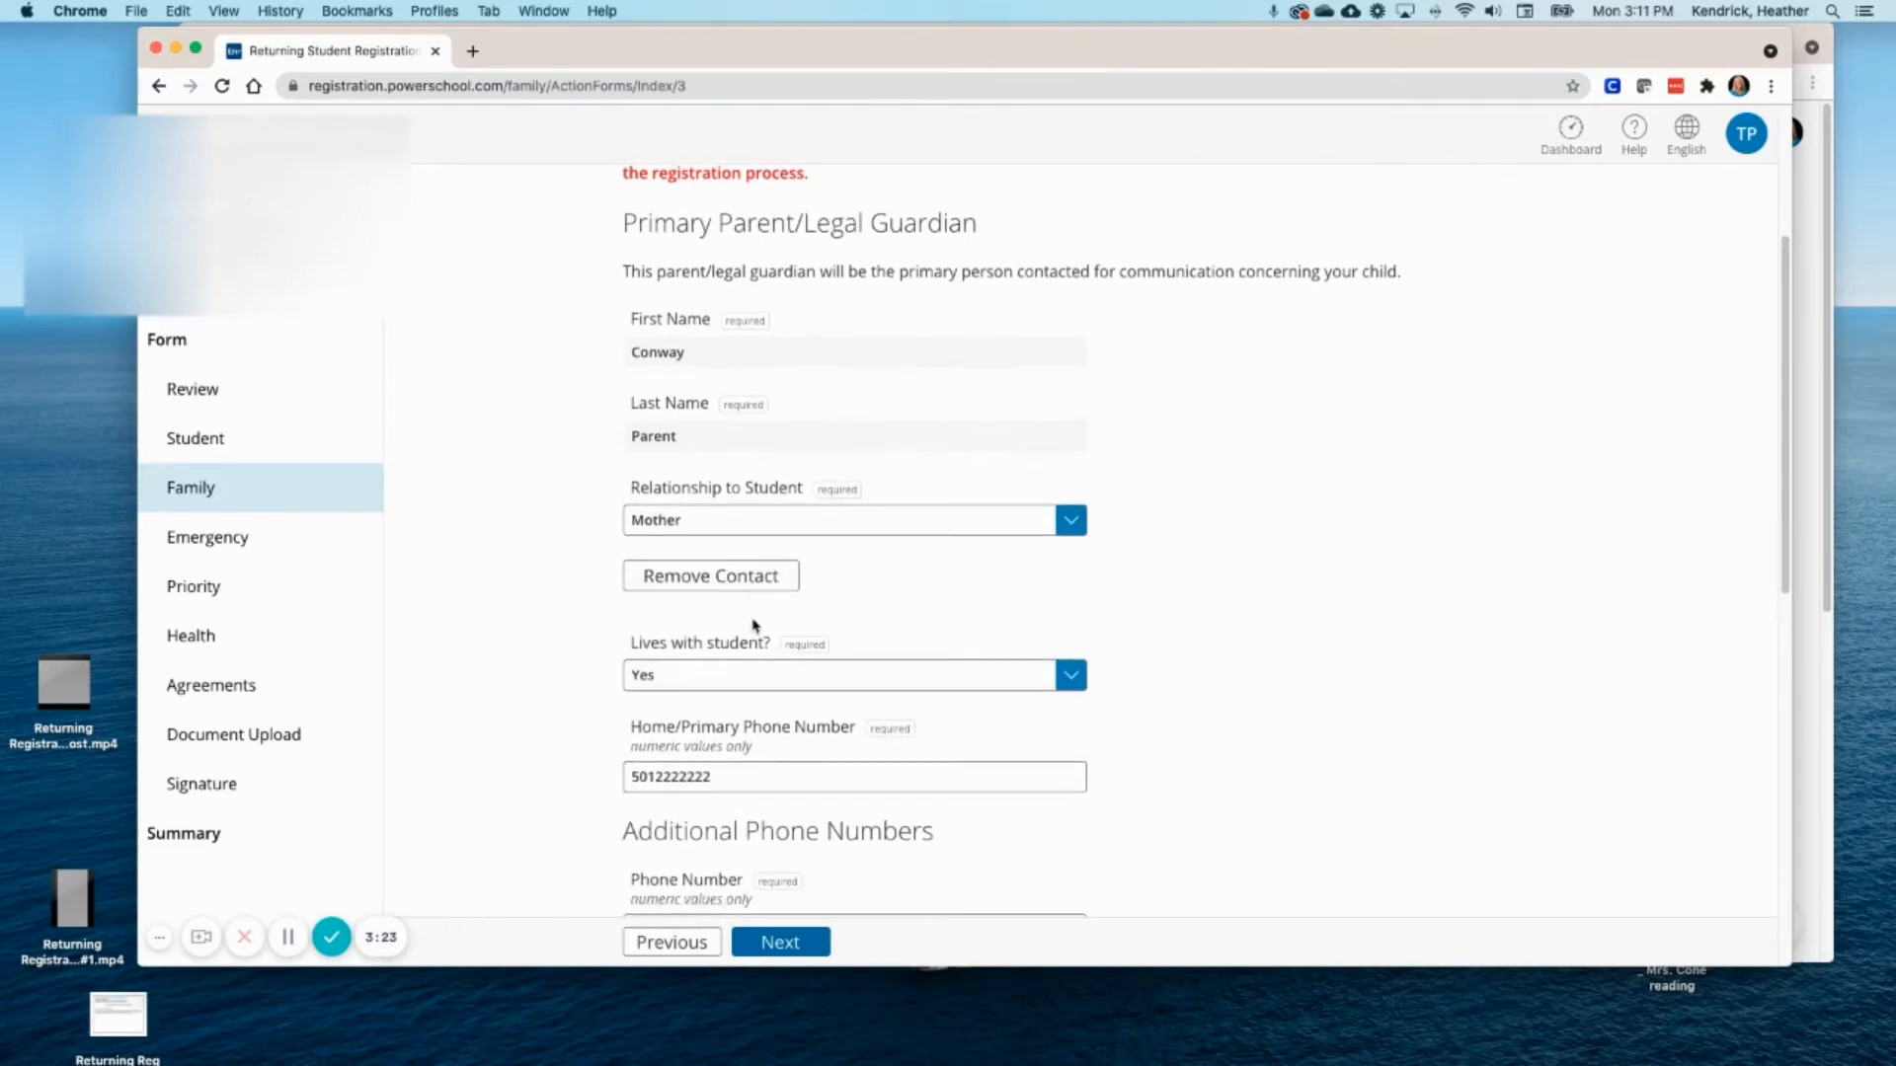
pyautogui.scroll(-3, 838, 732)
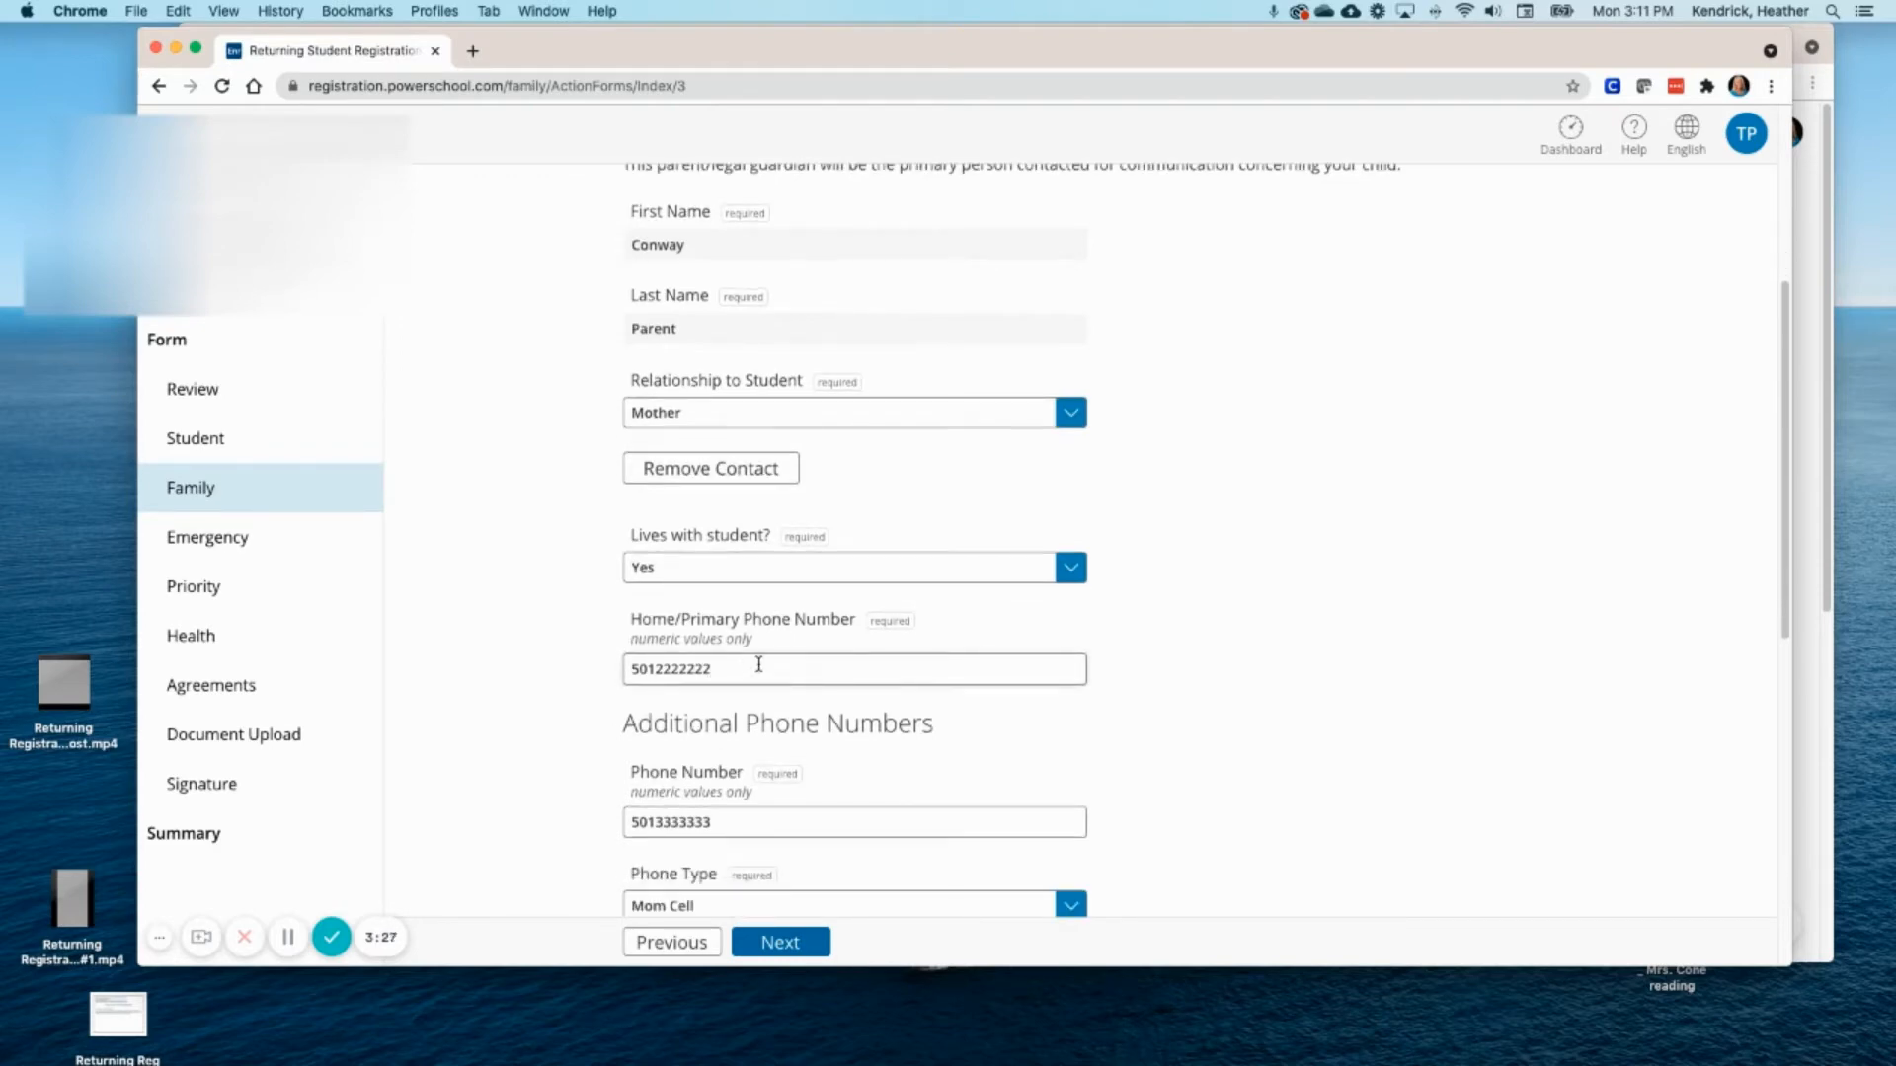
# - Correct the guardian's home phone and set the first extra phone type to Dad Cell
pyautogui.press('BackSpace')
pyautogui.press('BackSpace')
pyautogui.press('BackSpace')
pyautogui.press('BackSpace')
pyautogui.press('BackSpace')
pyautogui.write('33')
pyautogui.scroll(-2, 772, 660)
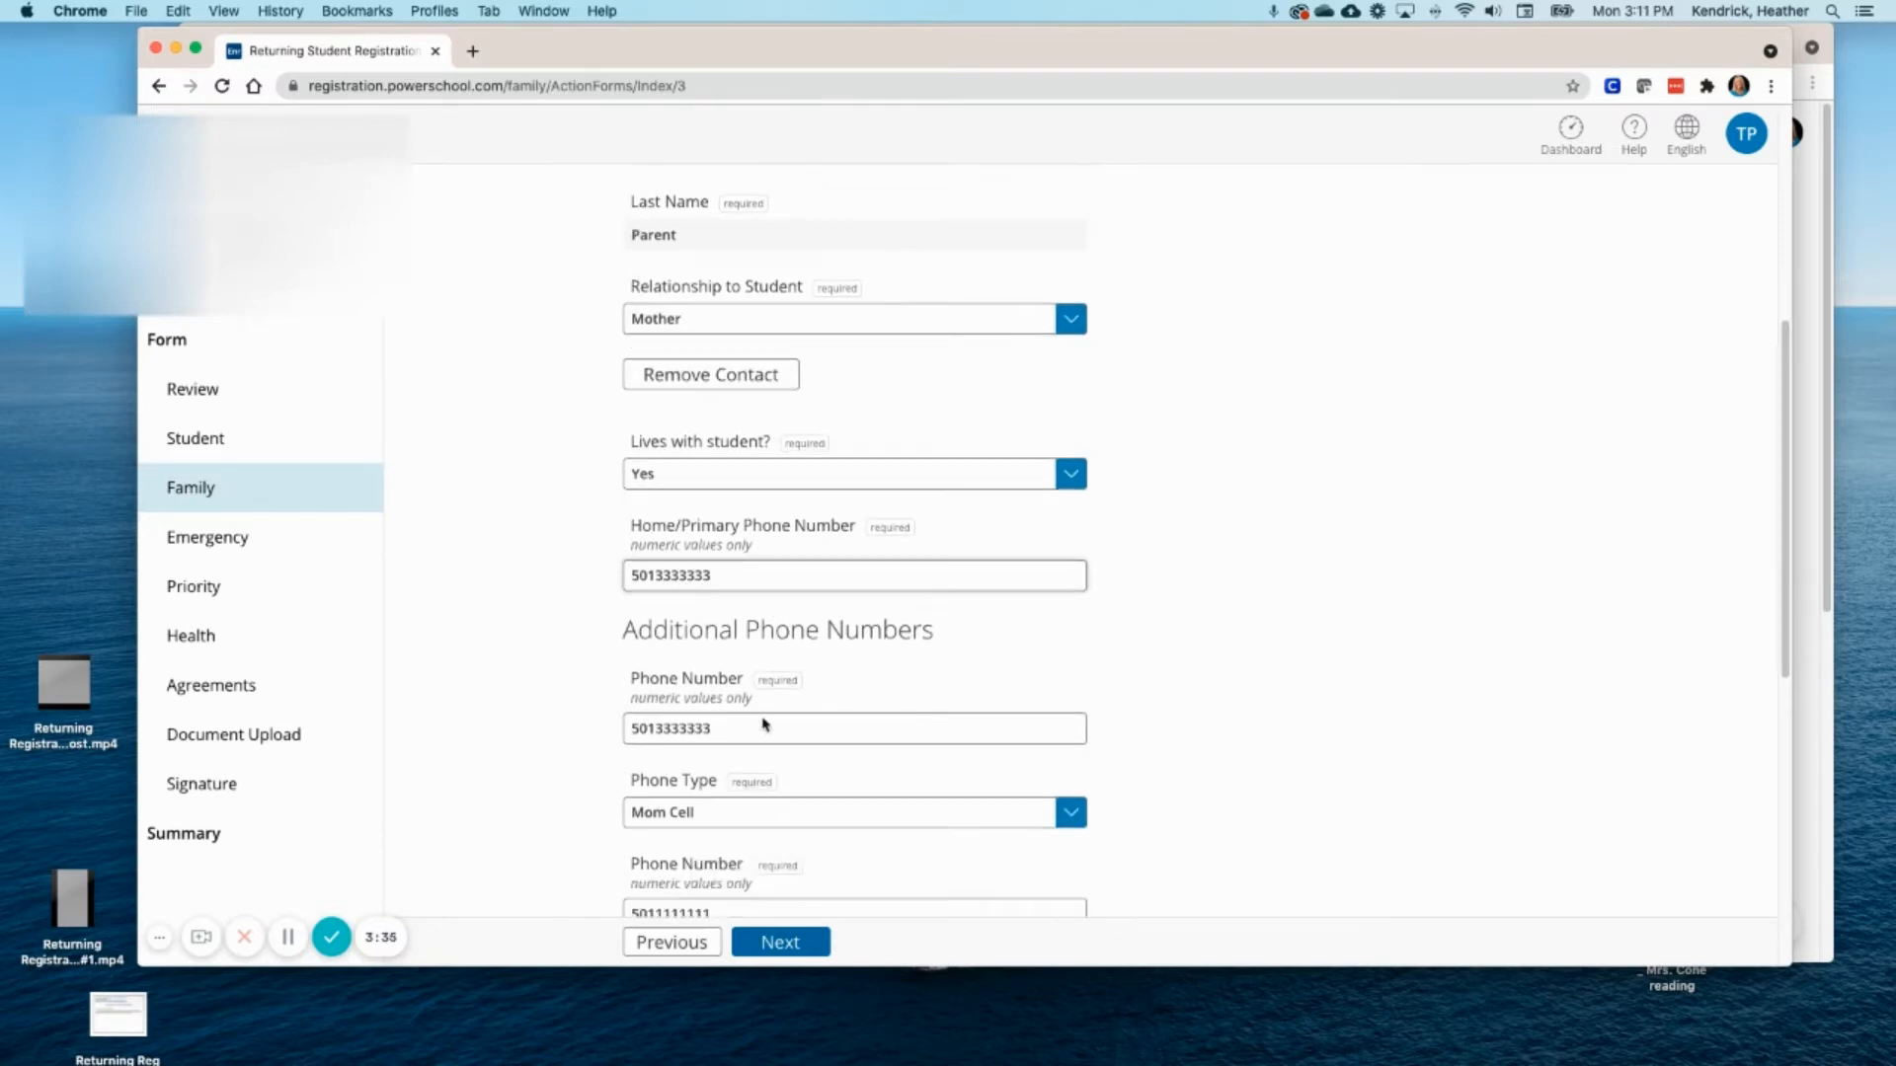
pyautogui.click(1080, 814)
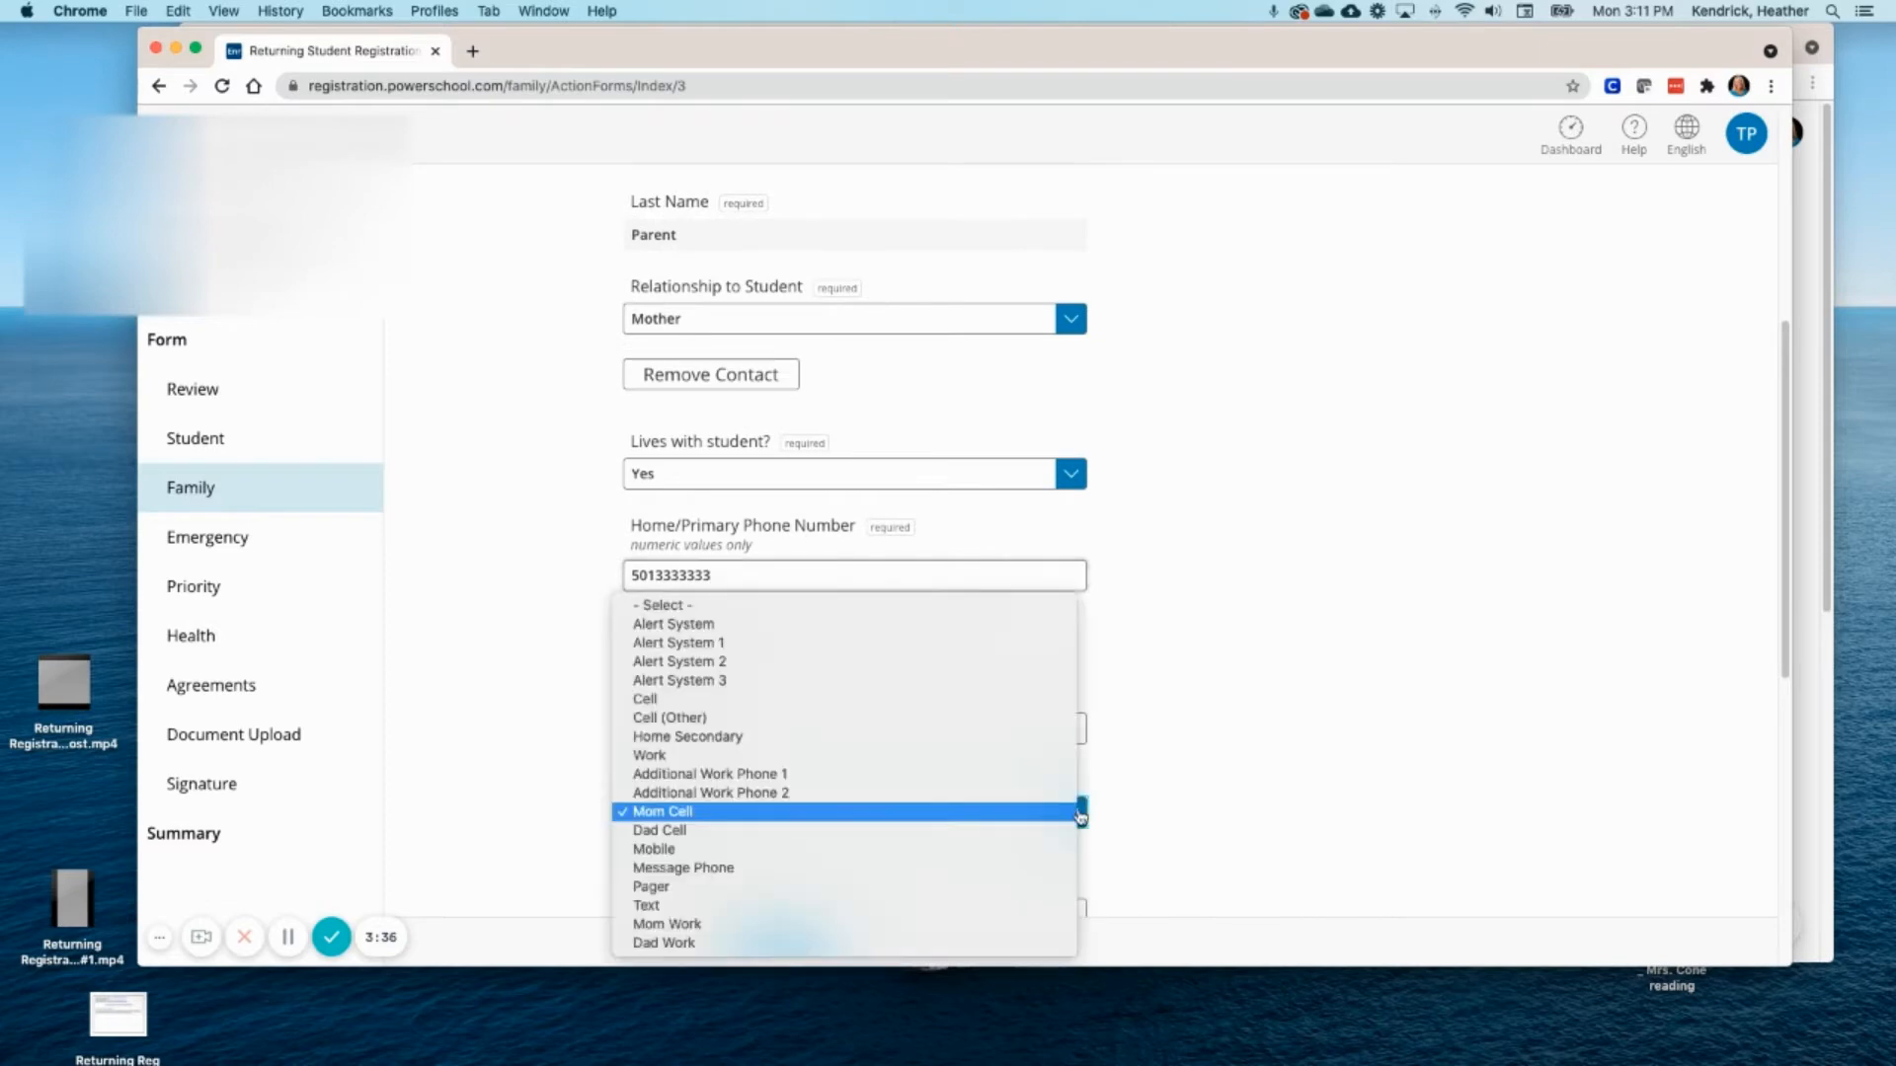
pyautogui.click(675, 830)
# - Replace the guardian's email with the school district's registration help address
pyautogui.scroll(-5, 880, 830)
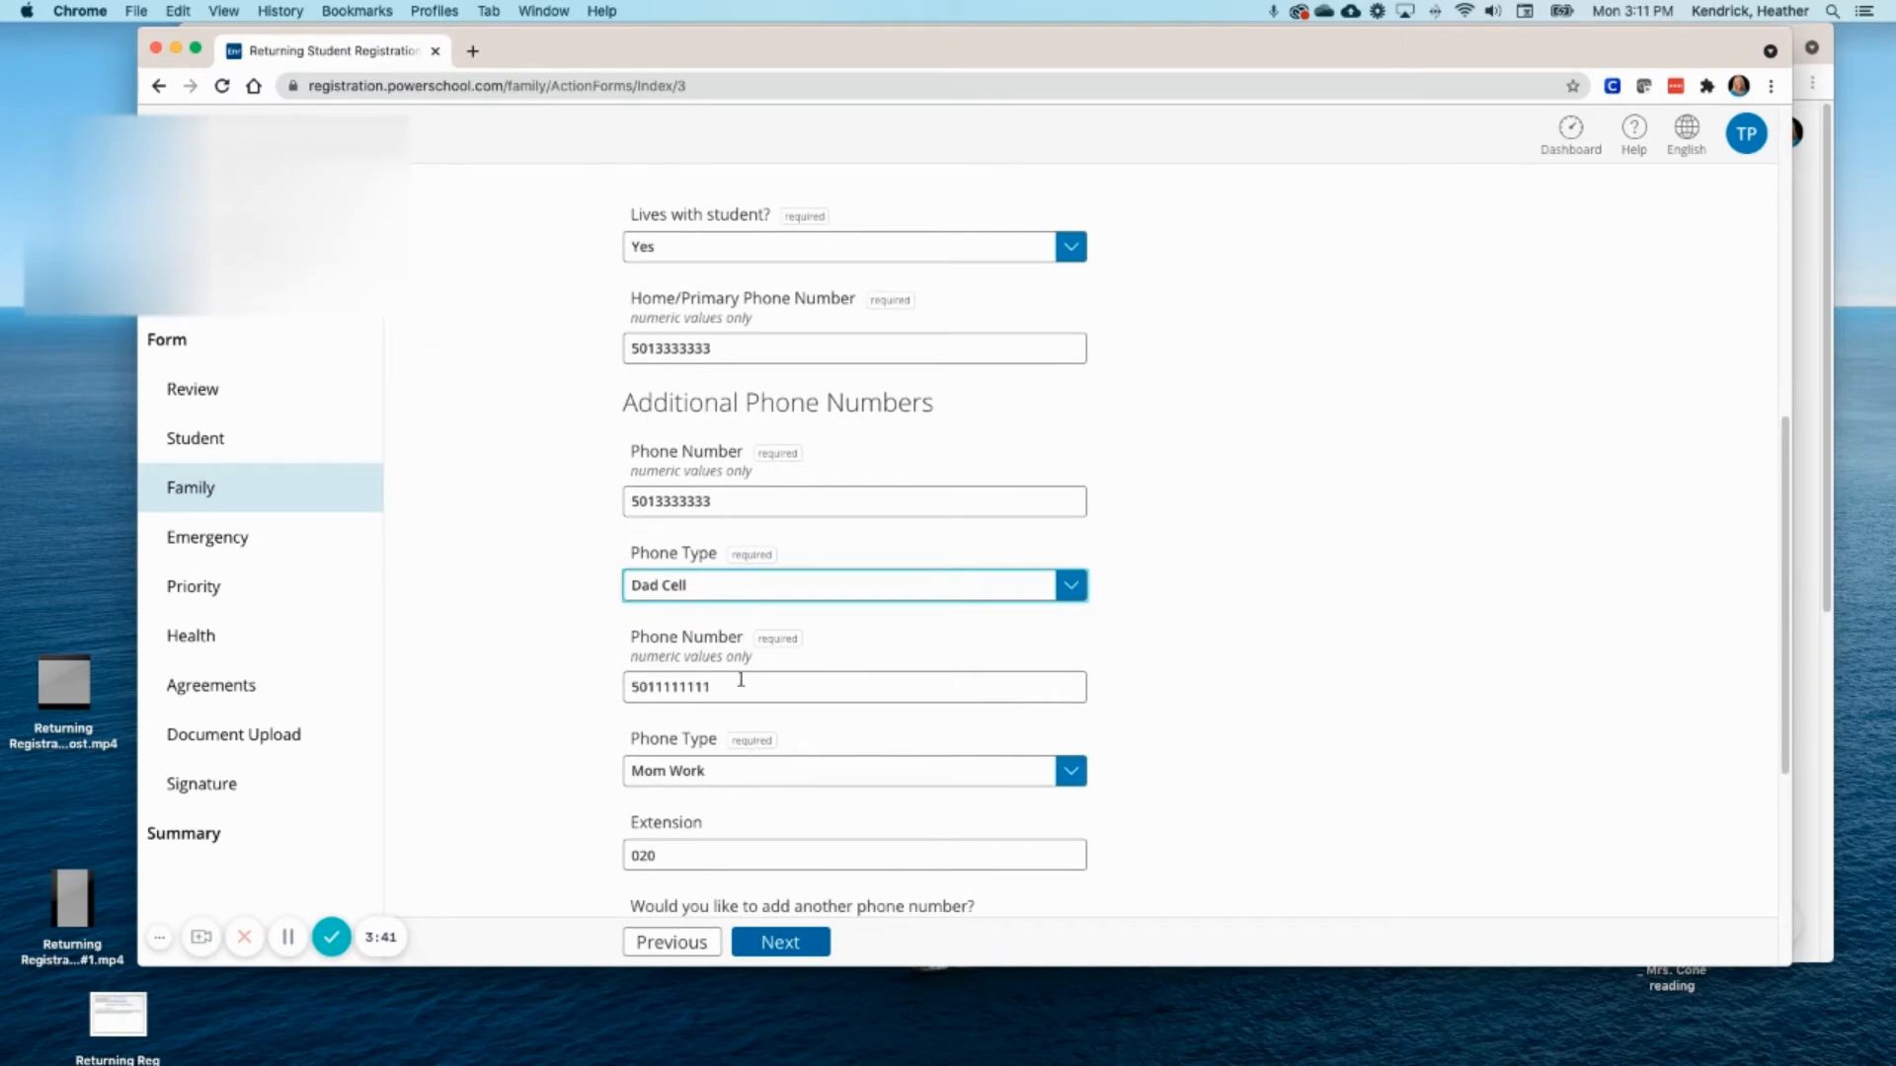
pyautogui.scroll(-3, 800, 784)
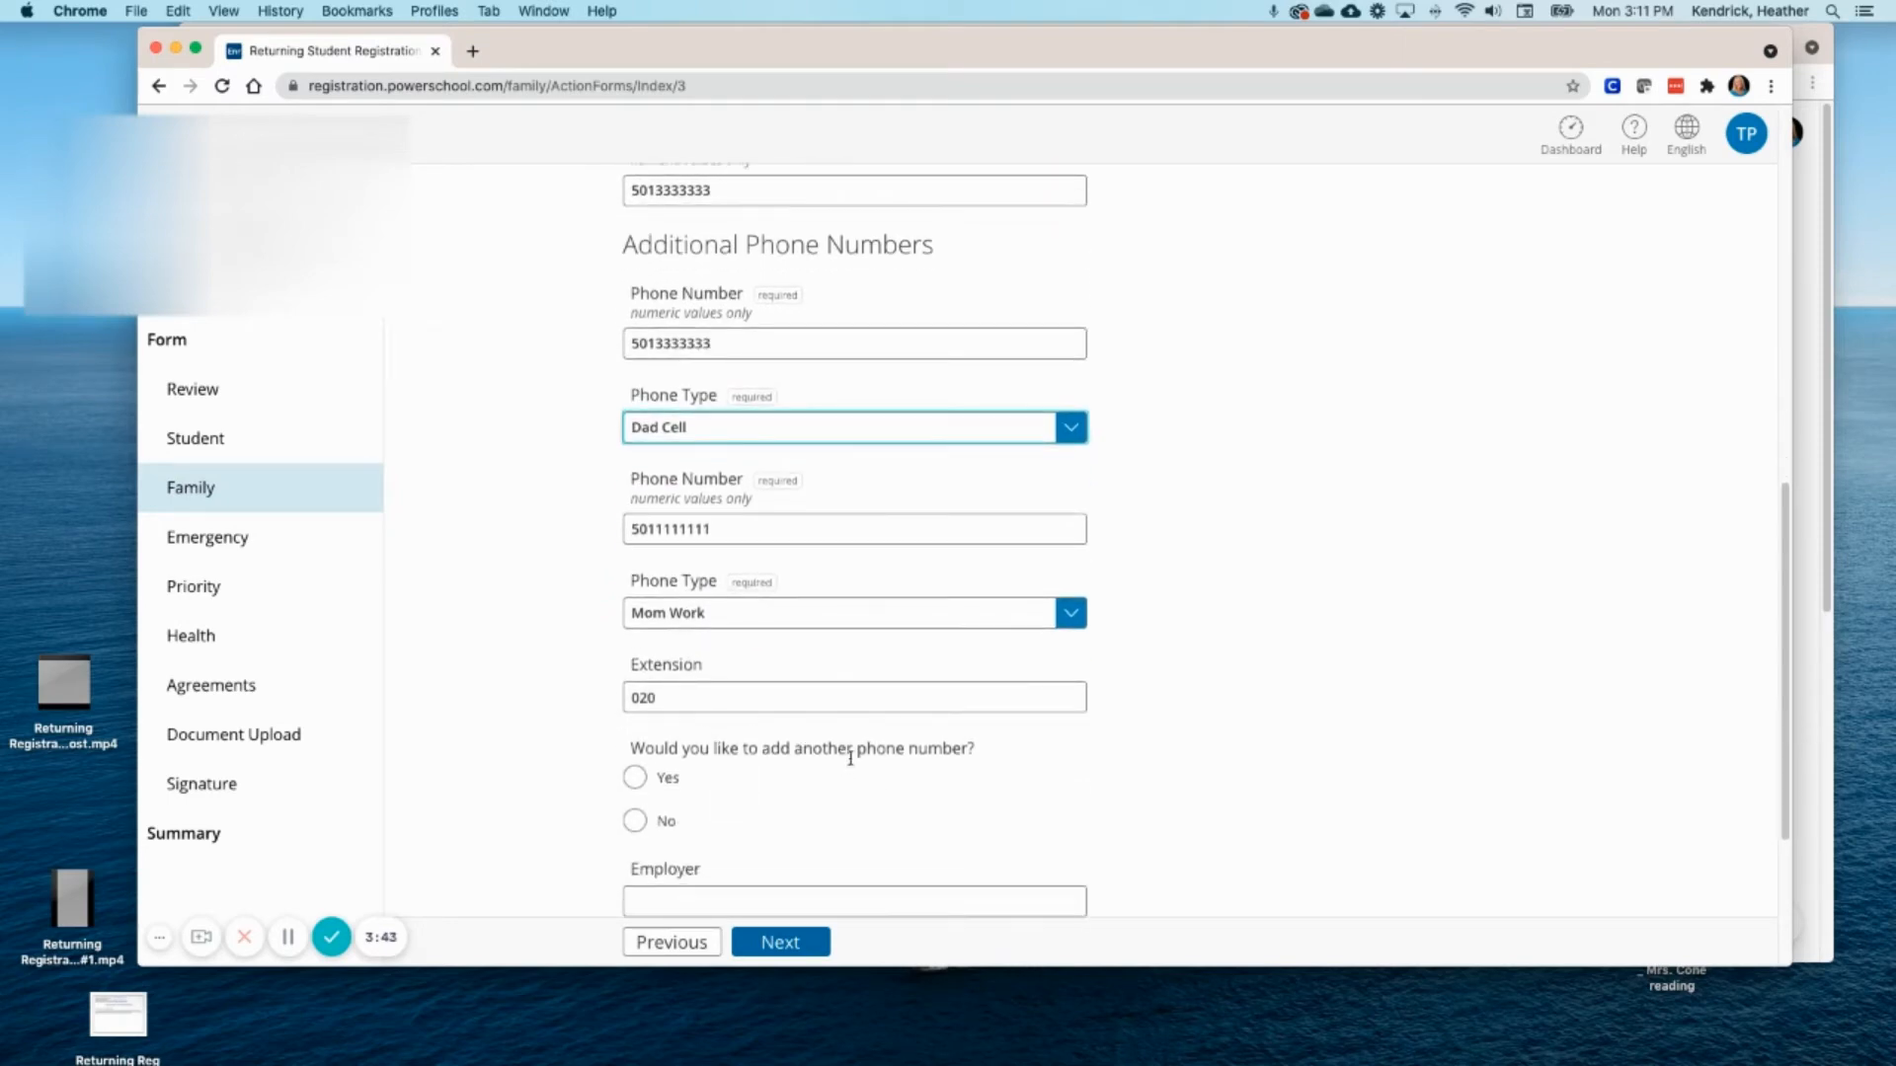
pyautogui.scroll(-2, 768, 803)
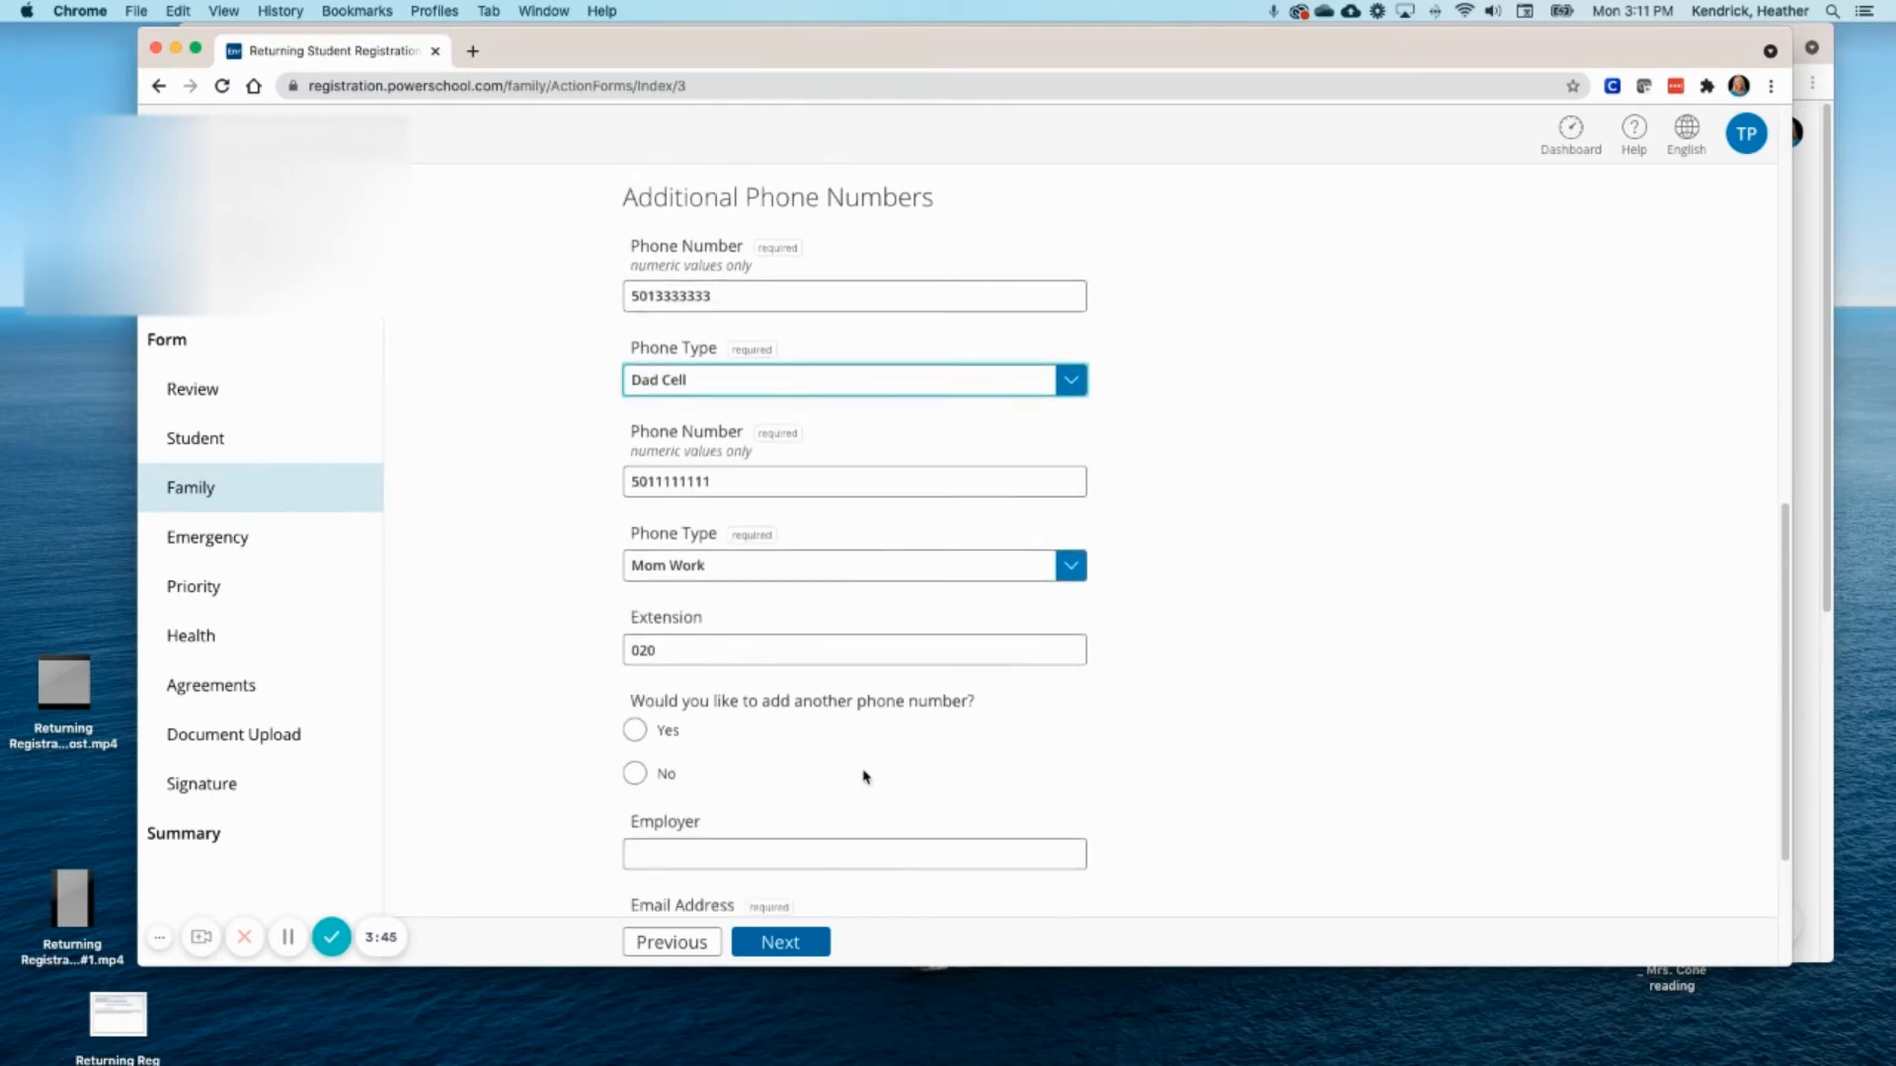
pyautogui.scroll(-3, 691, 821)
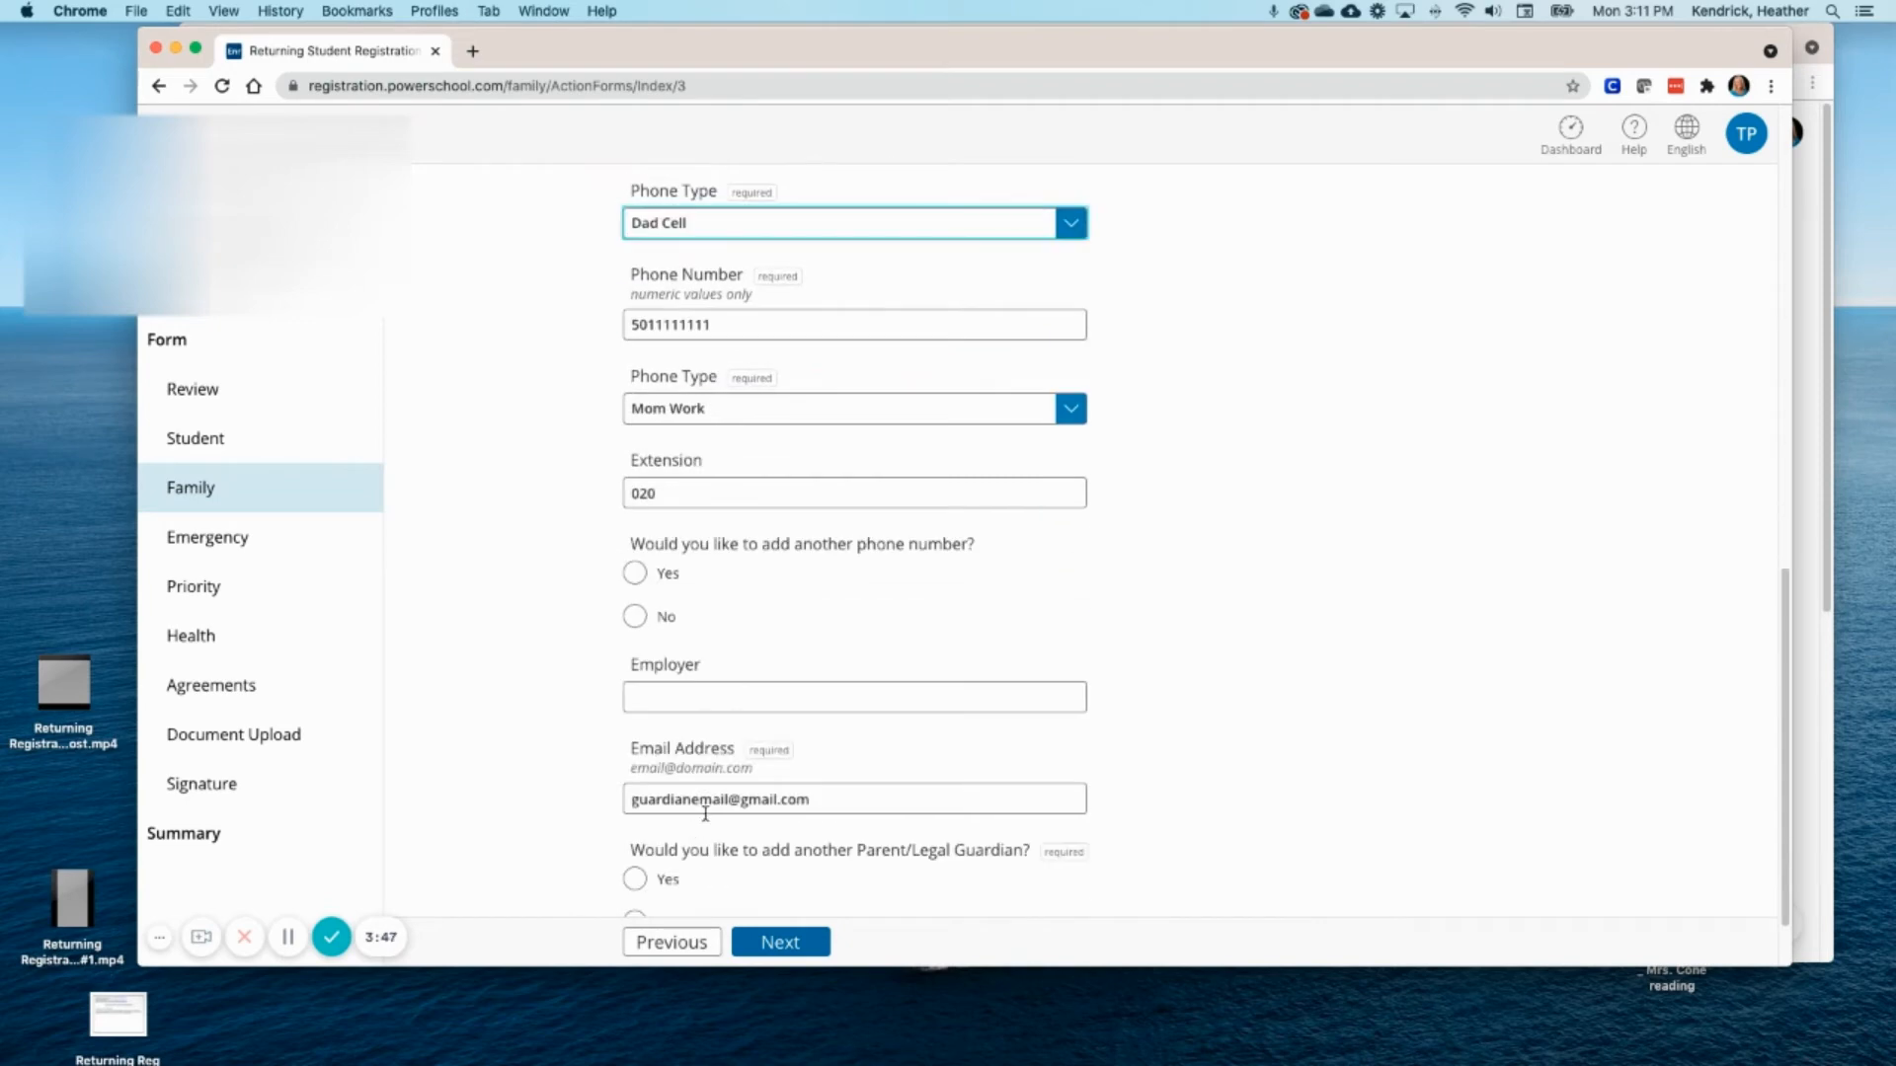
pyautogui.scroll(-2, 706, 819)
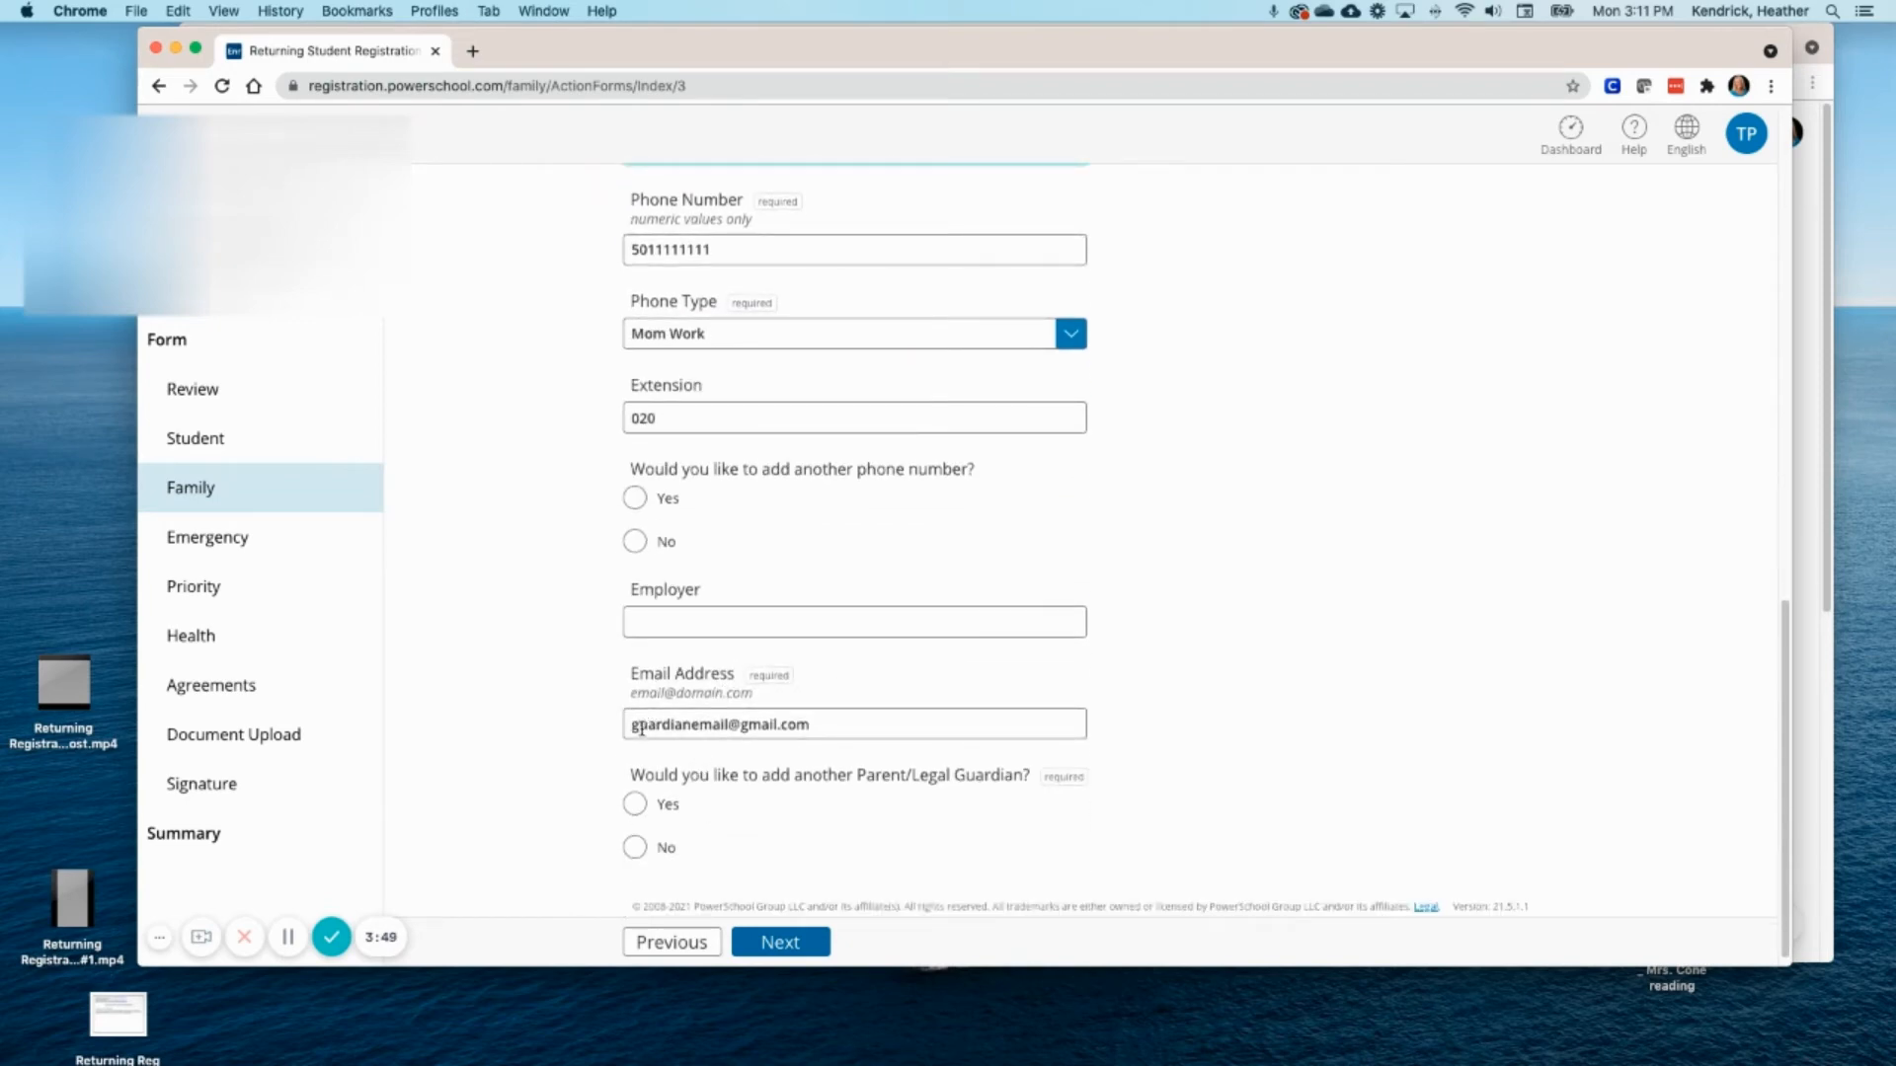
pyautogui.click(825, 724)
pyautogui.press('BackSpace')
pyautogui.press('BackSpace')
pyautogui.press('BackSpace')
pyautogui.press('BackSpace')
pyautogui.press('BackSpace')
pyautogui.press('BackSpace')
pyautogui.press('BackSpace')
pyautogui.press('BackSpace')
pyautogui.press('BackSpace')
pyautogui.press('BackSpace')
pyautogui.press('BackSpace')
pyautogui.press('BackSpace')
pyautogui.press('BackSpace')
pyautogui.press('BackSpace')
pyautogui.press('BackSpace')
pyautogui.press('BackSpace')
pyautogui.press('BackSpace')
pyautogui.press('BackSpace')
pyautogui.press('BackSpace')
pyautogui.press('BackSpace')
pyautogui.press('BackSpace')
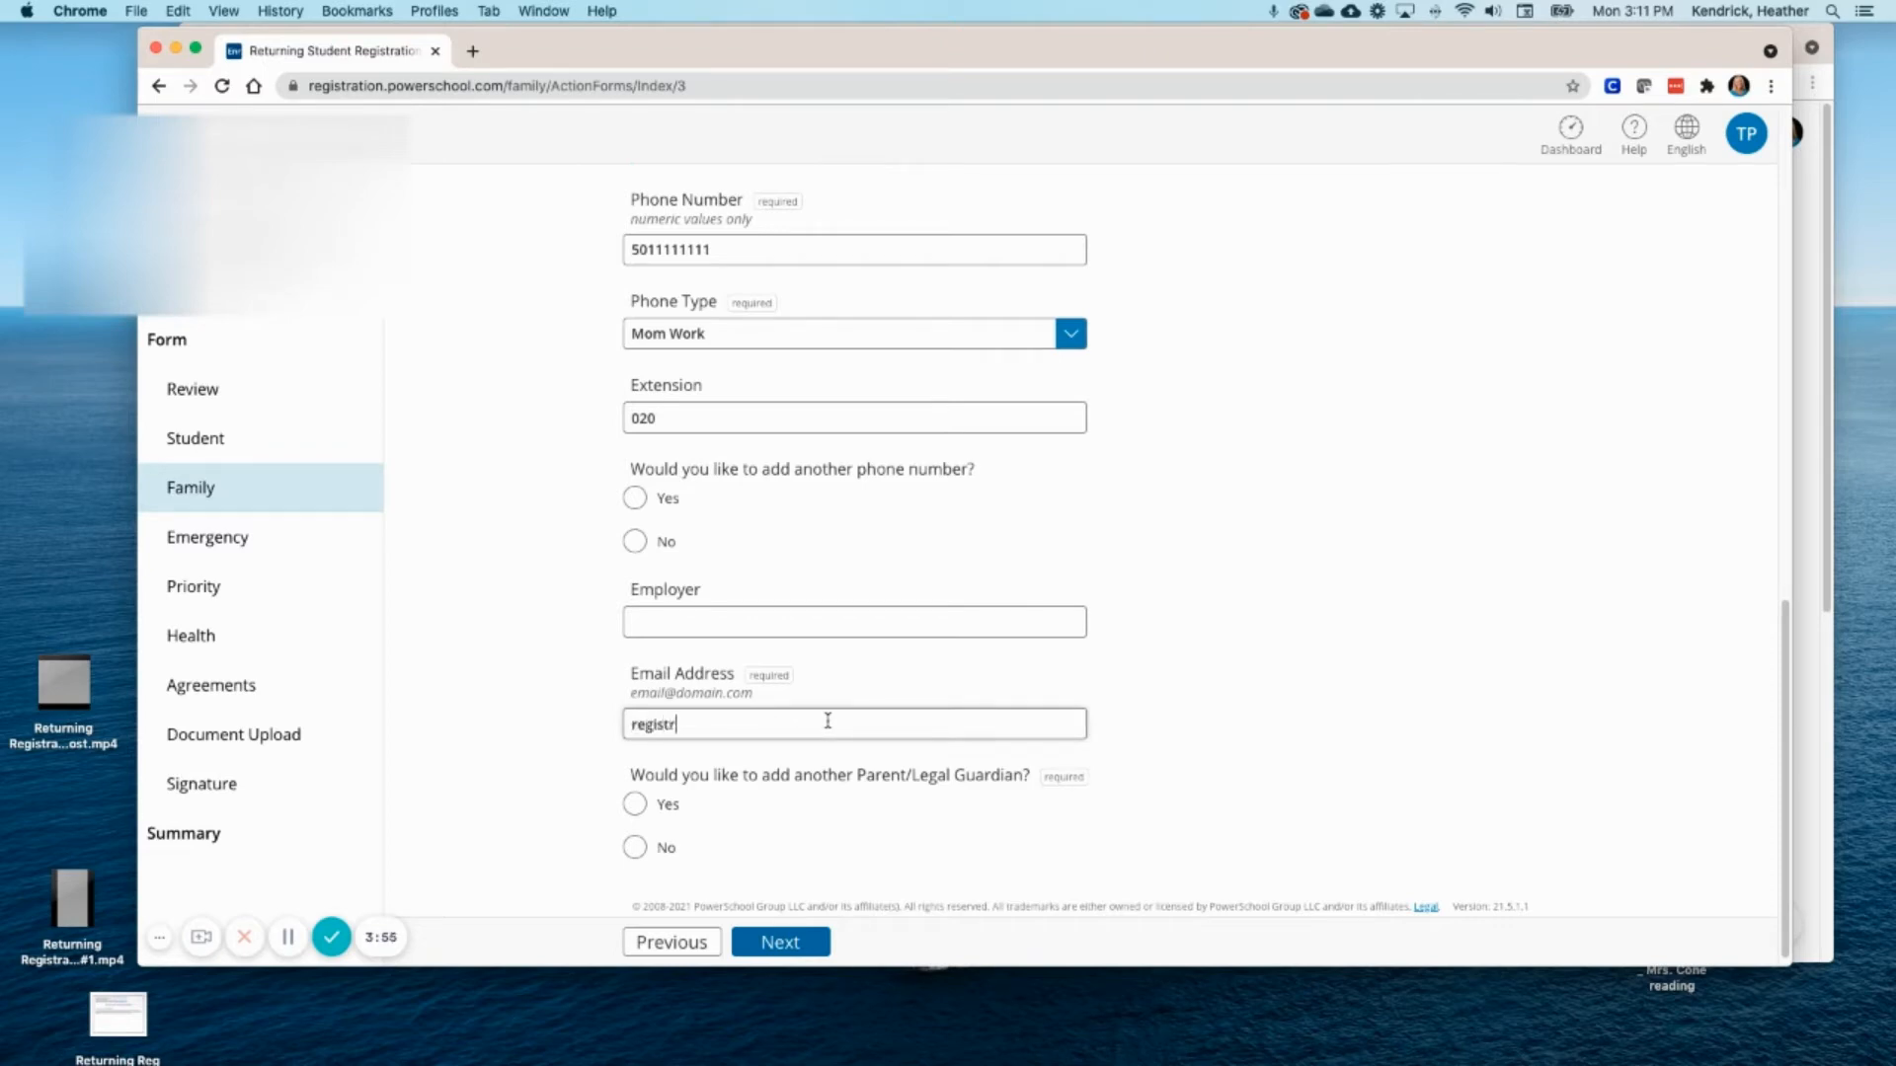
pyautogui.scroll(-1, 896, 696)
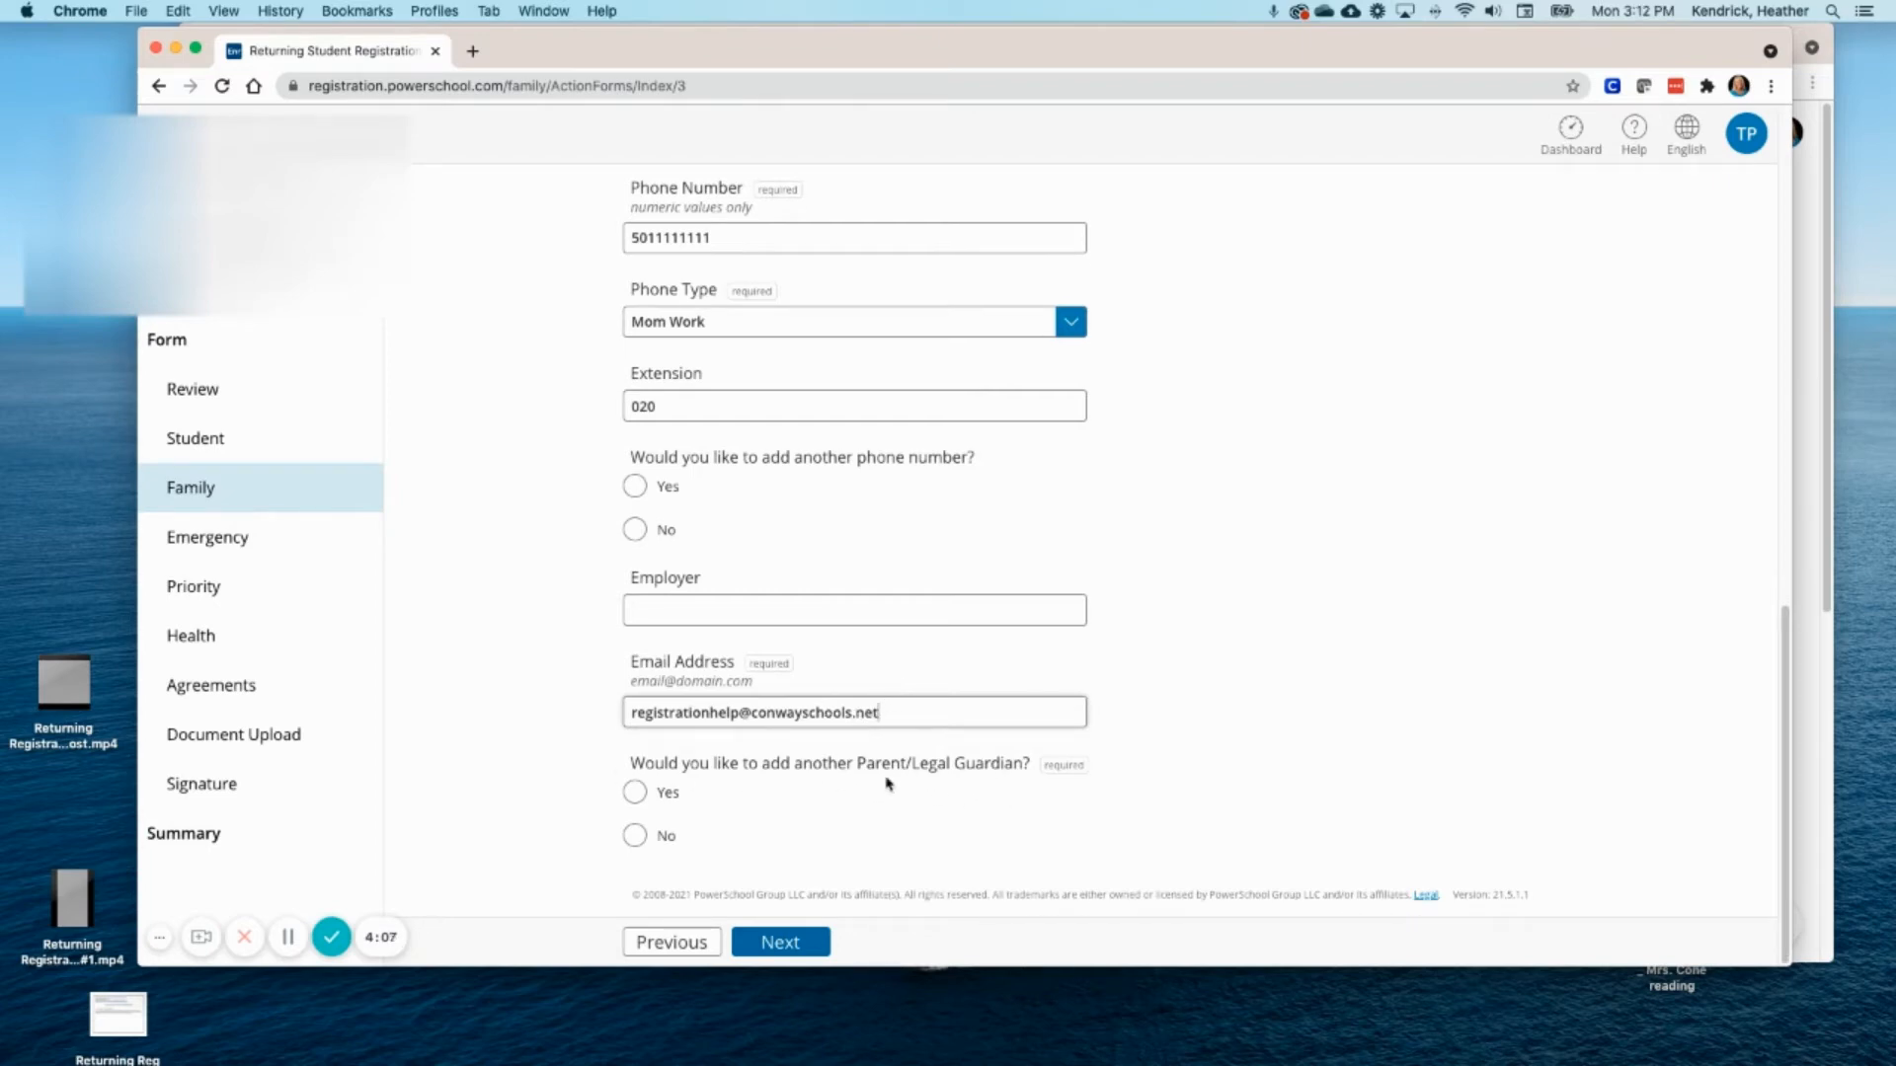
# - Add a secondary parent/legal guardian and enter their first and last name
pyautogui.click(637, 792)
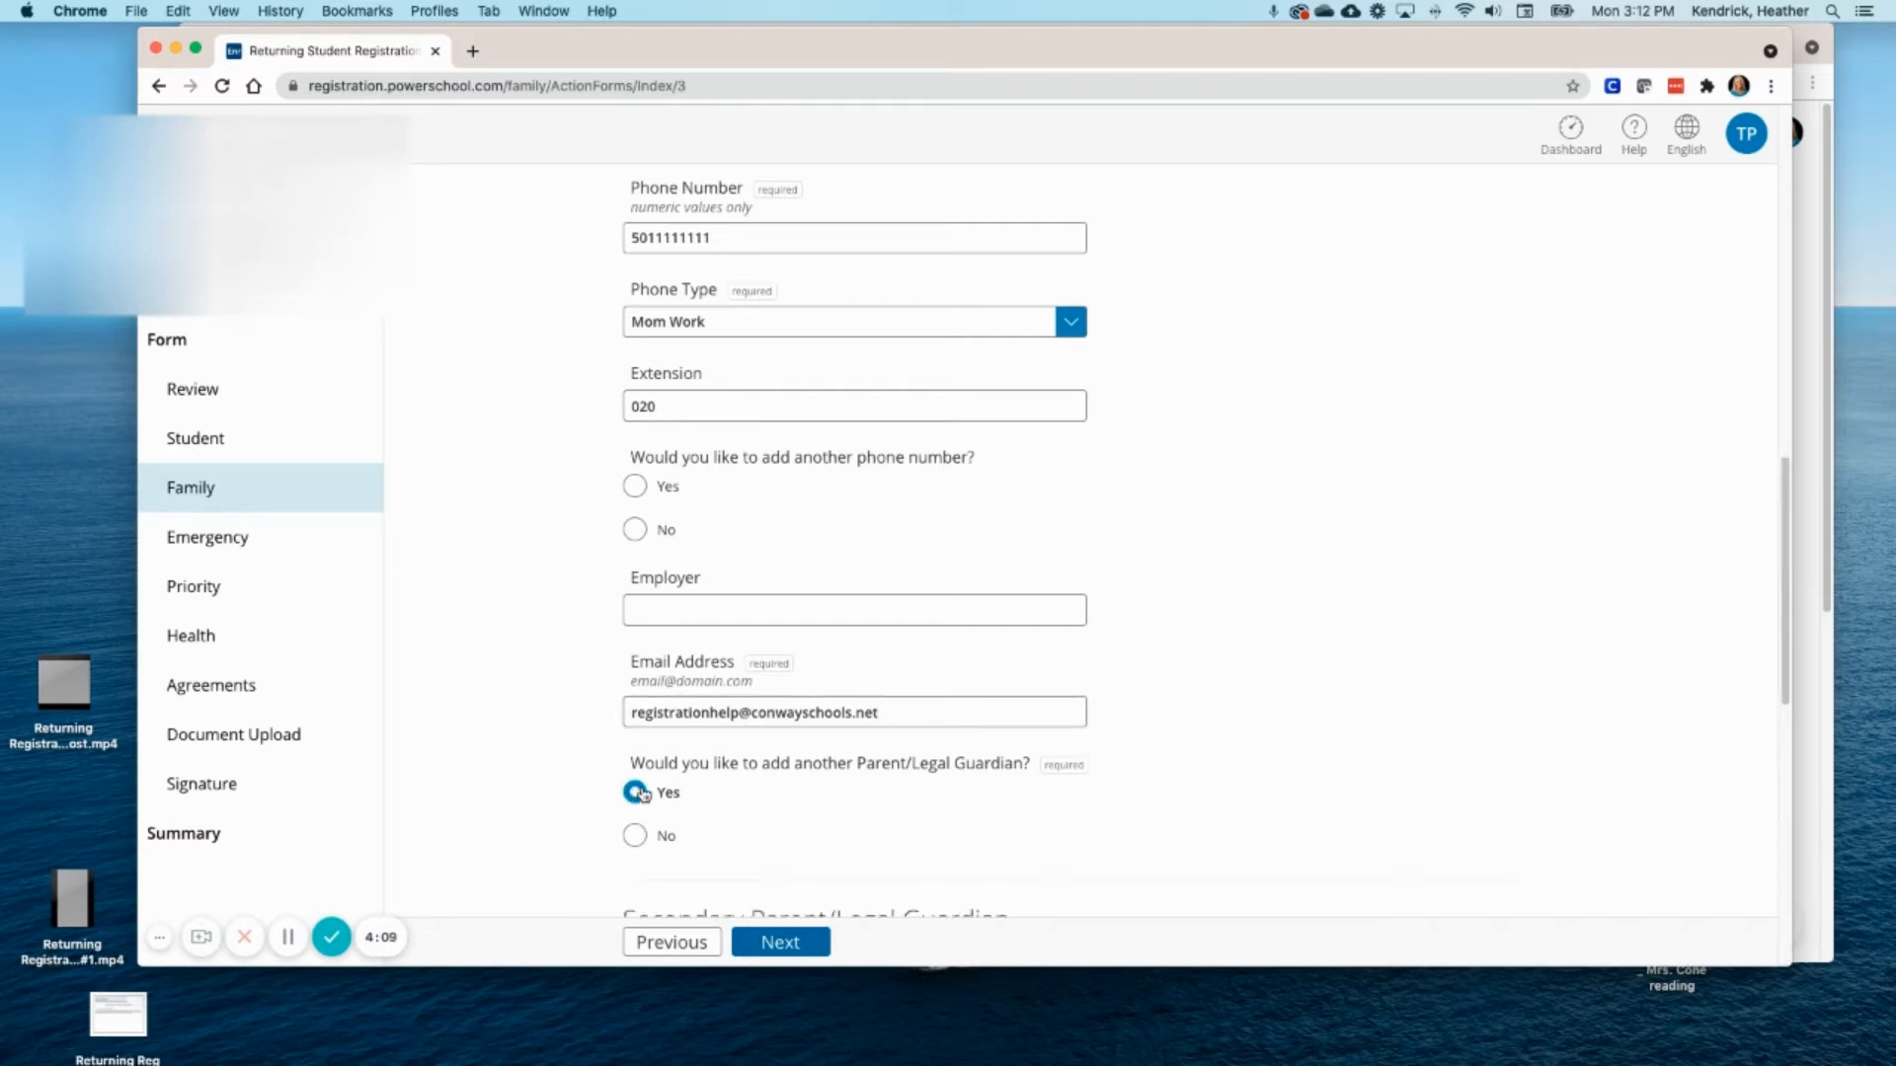
pyautogui.scroll(-4, 847, 819)
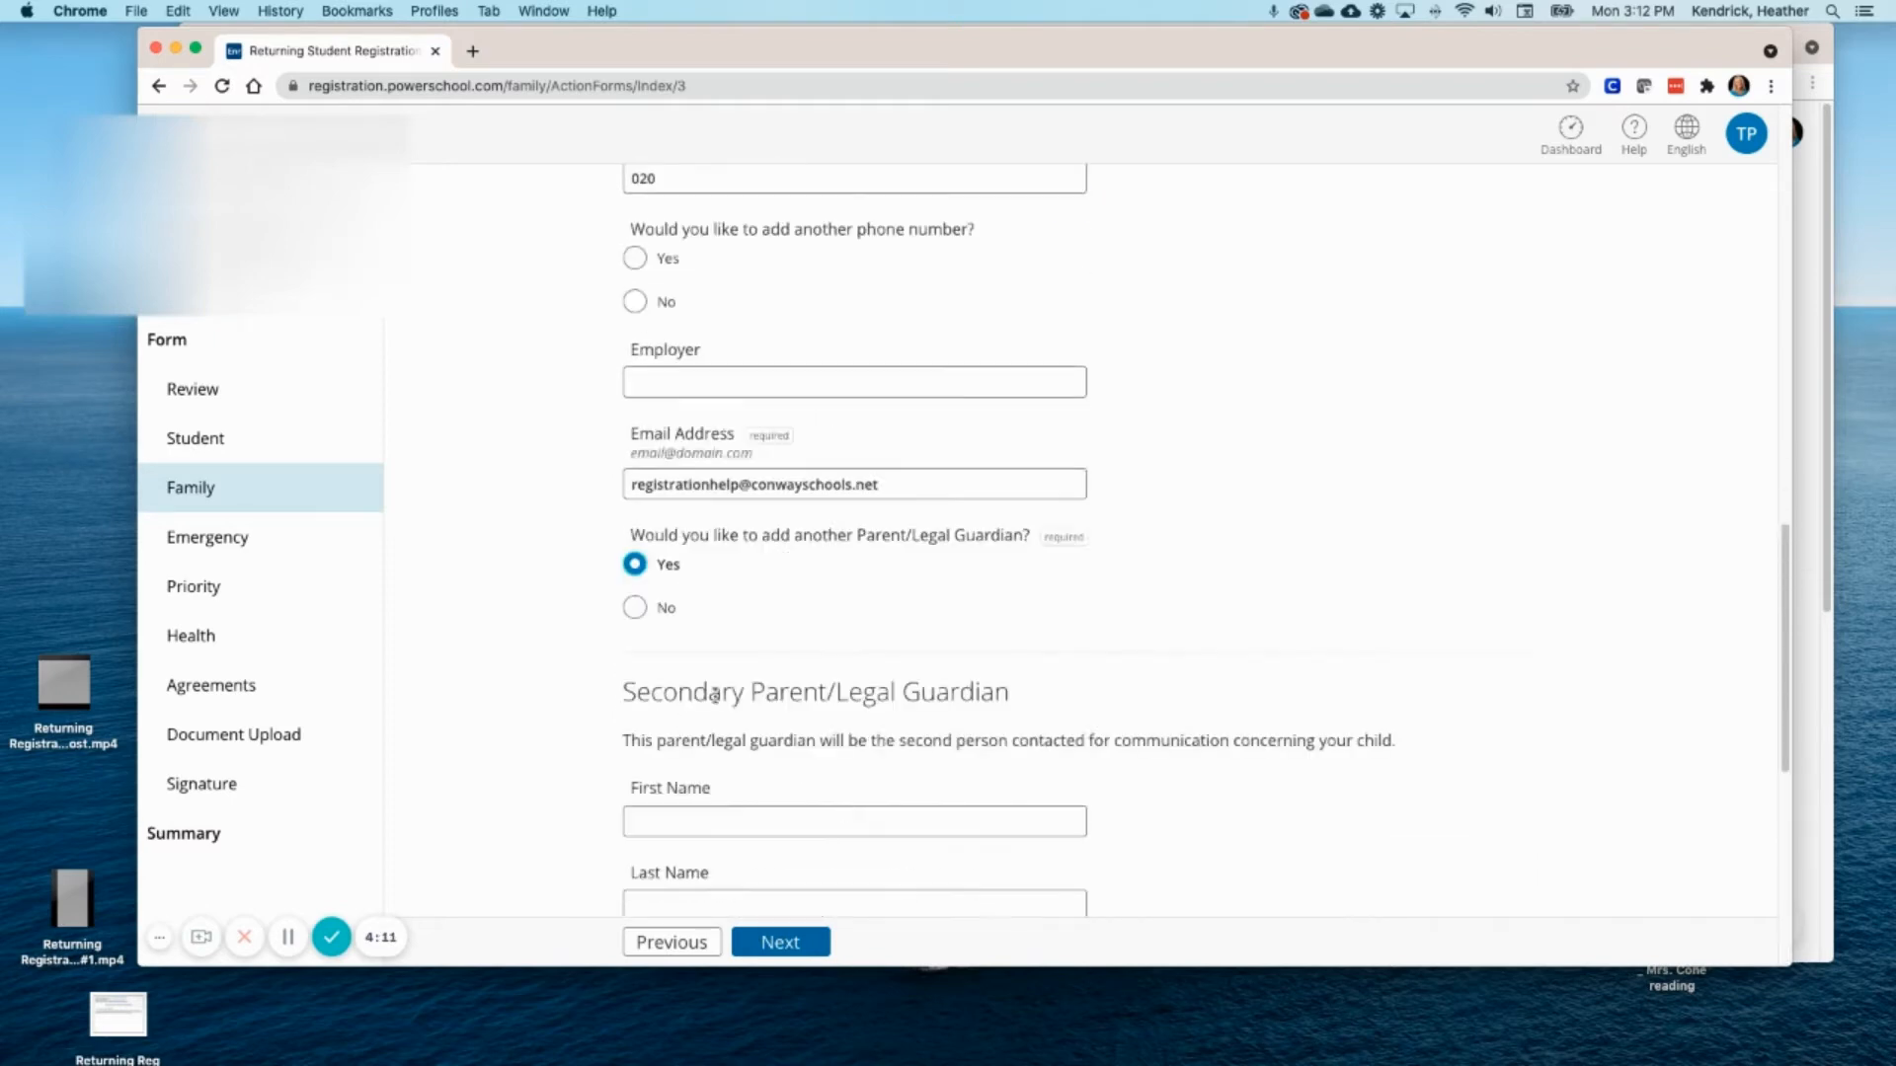
pyautogui.scroll(-2, 972, 732)
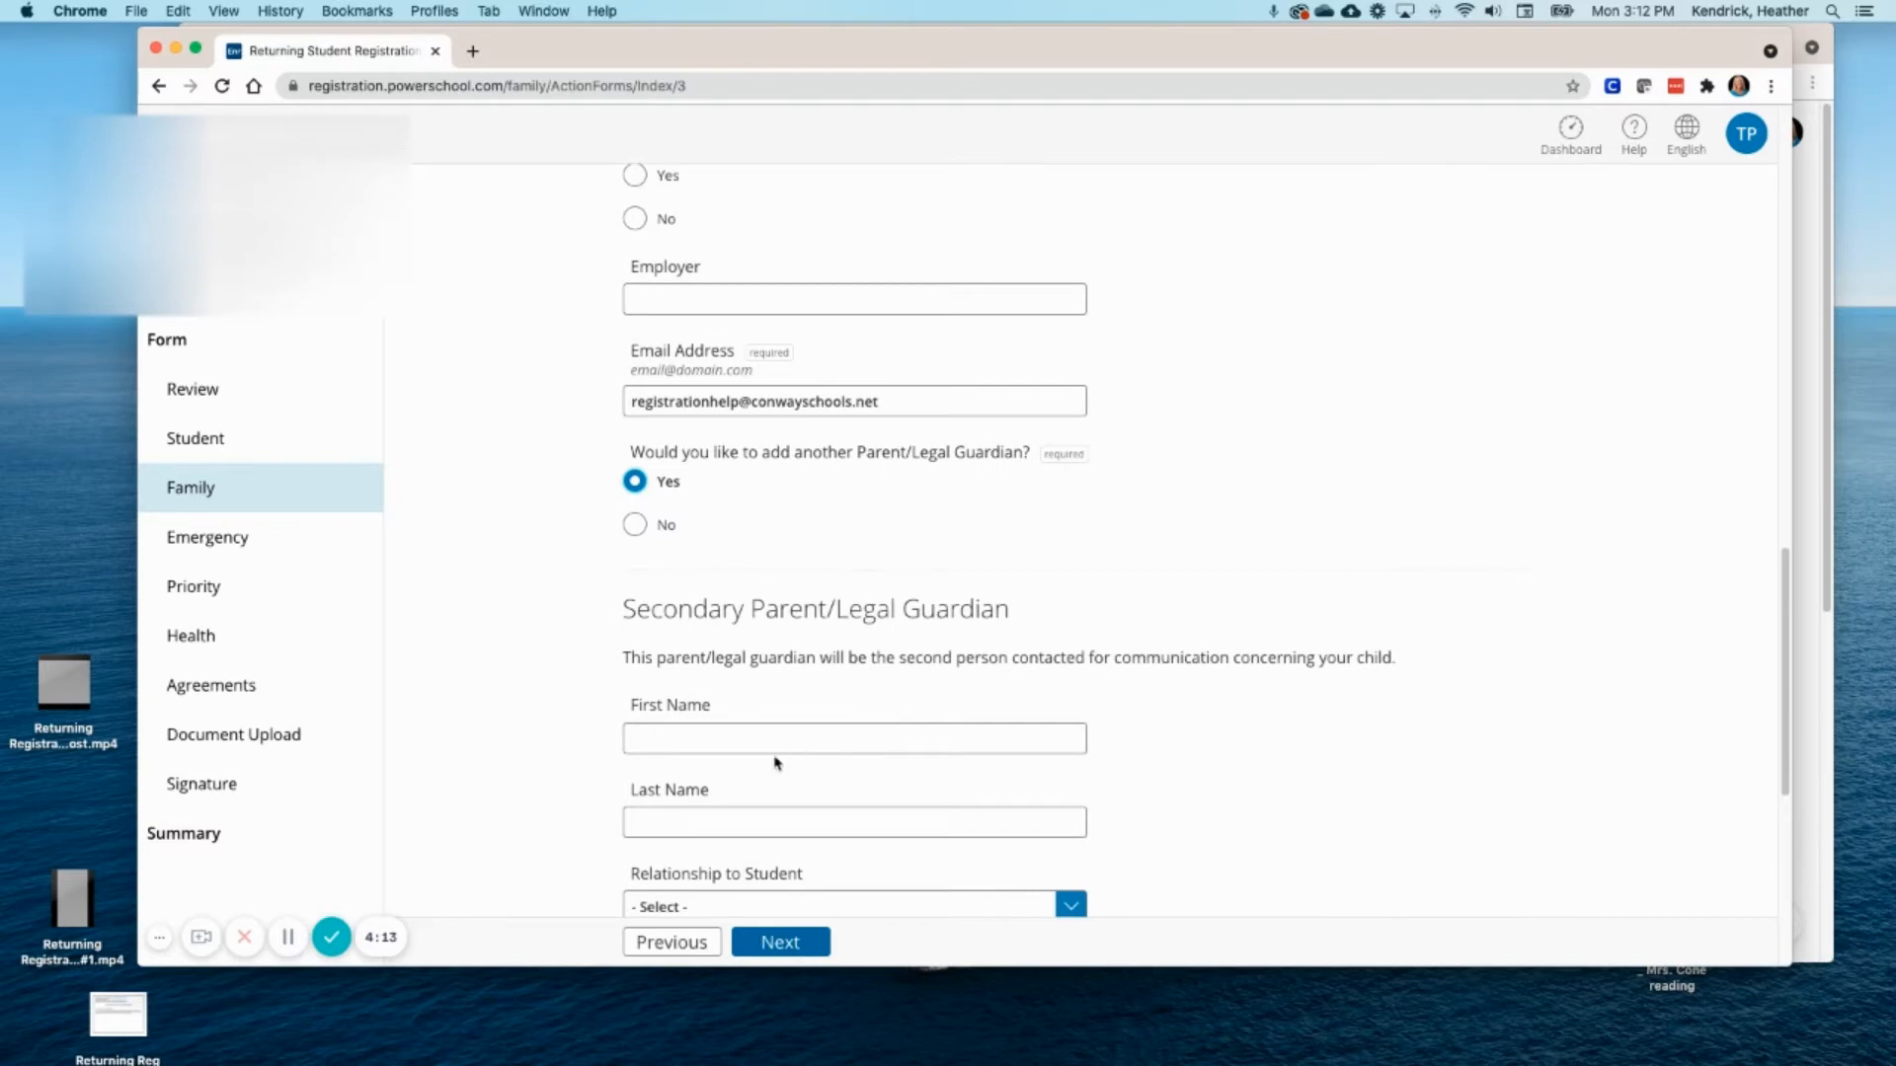
pyautogui.click(746, 737)
pyautogui.write('Da')
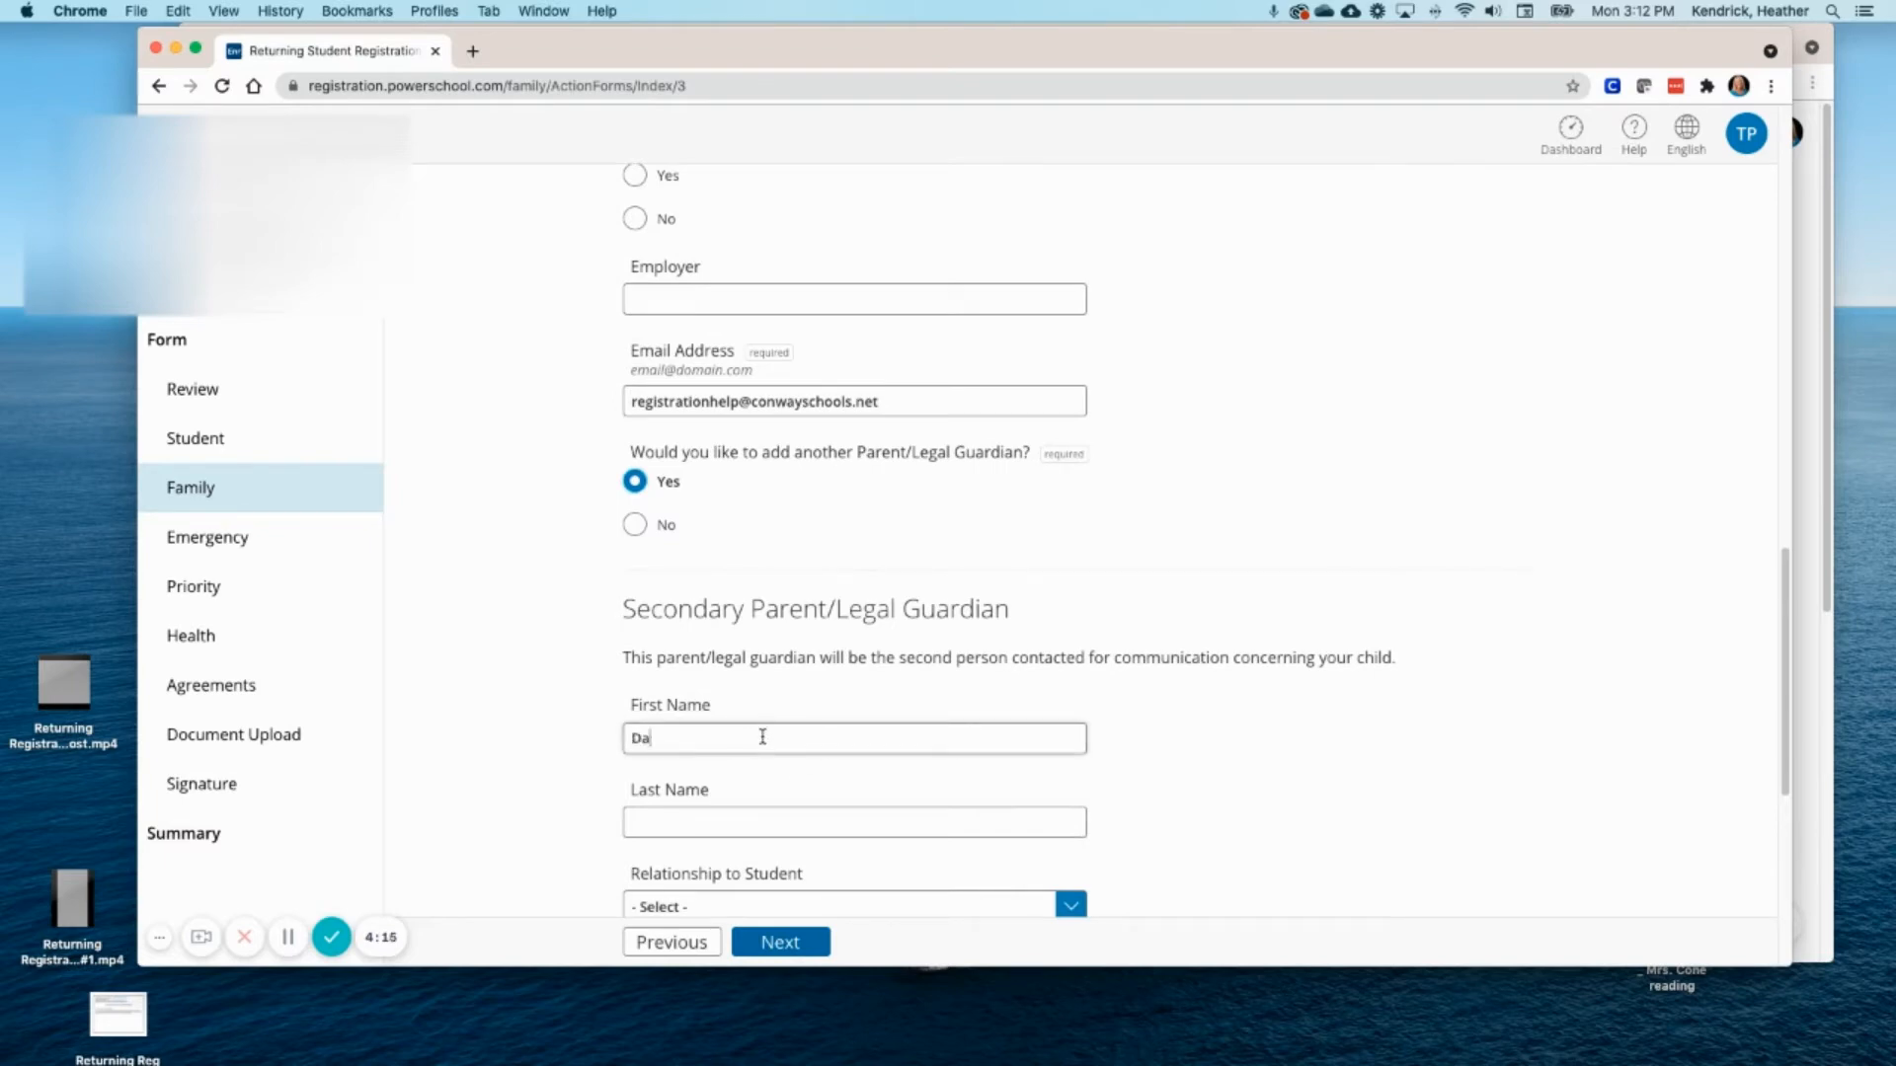
pyautogui.write('ds')
pyautogui.click(705, 808)
pyautogui.write('Name')
# - Set the secondary guardian's relationship to Father and lives-with-student to No
pyautogui.scroll(-4, 777, 759)
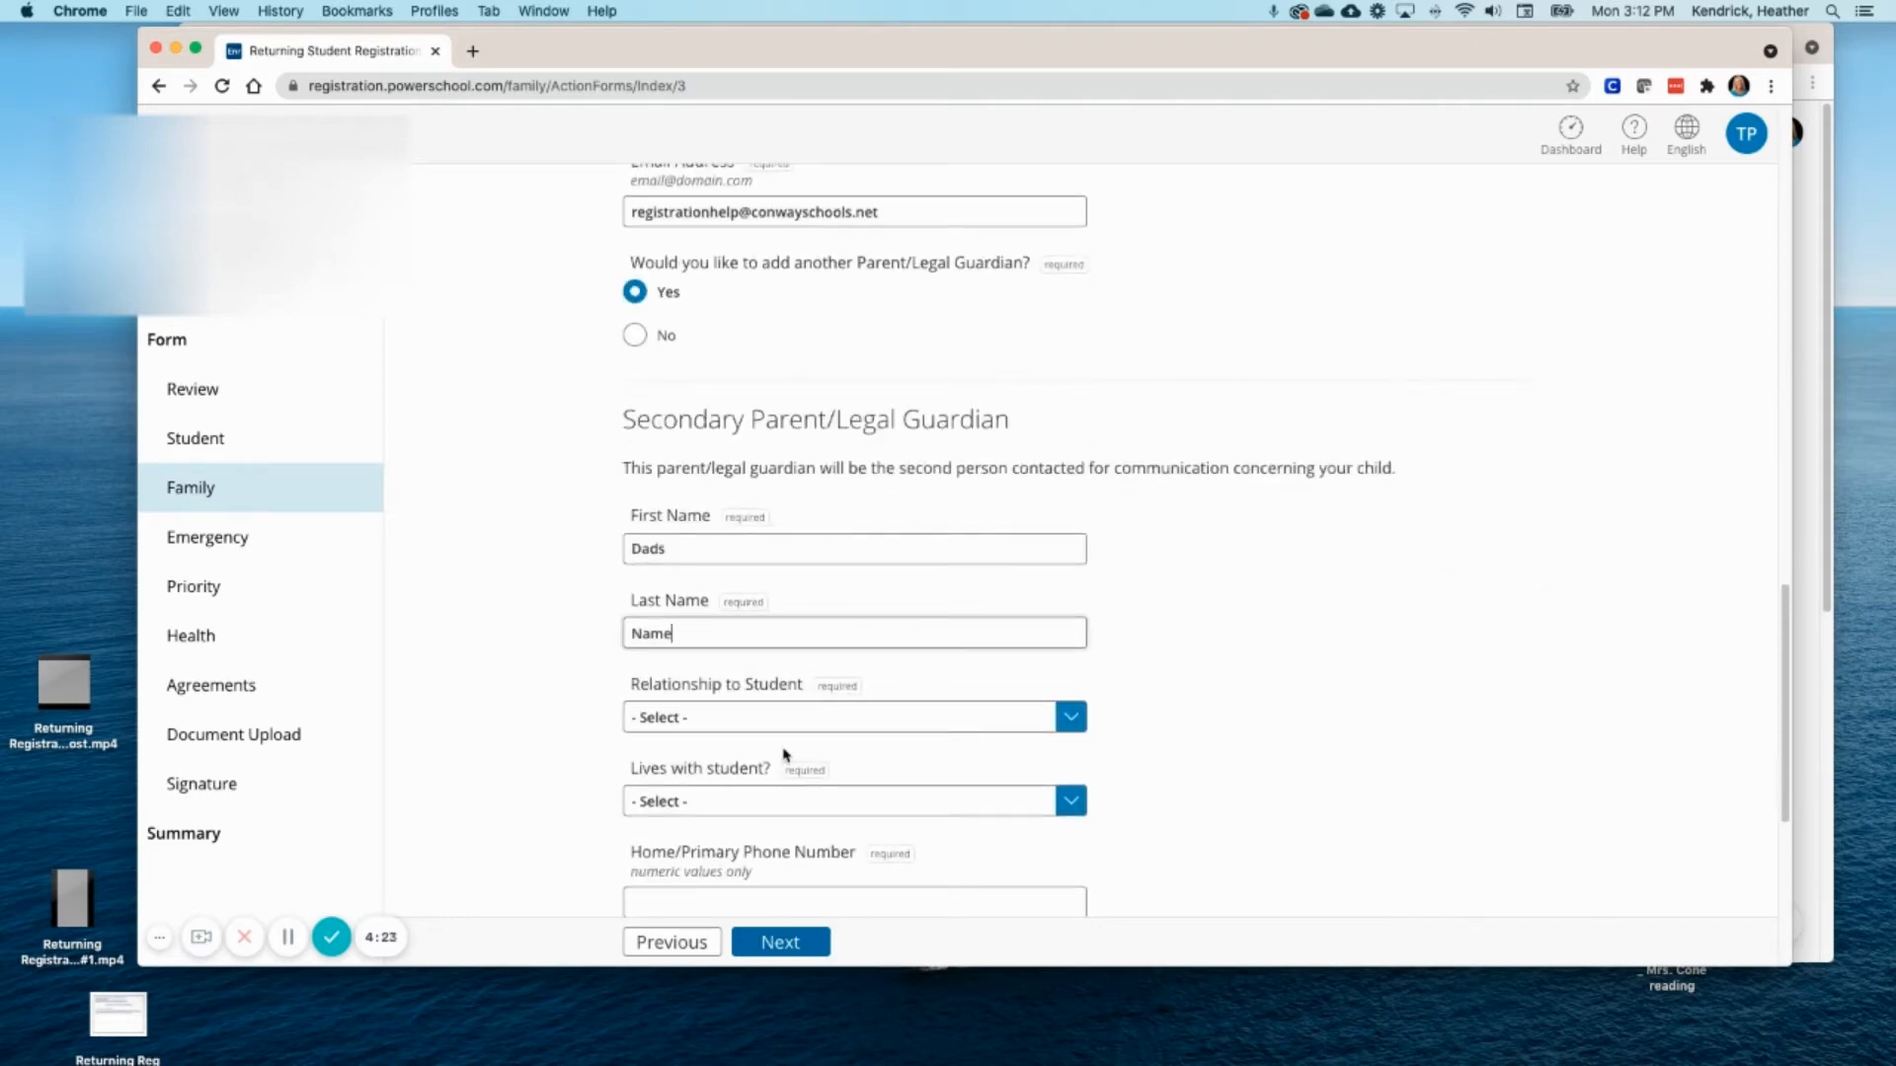
pyautogui.click(1069, 719)
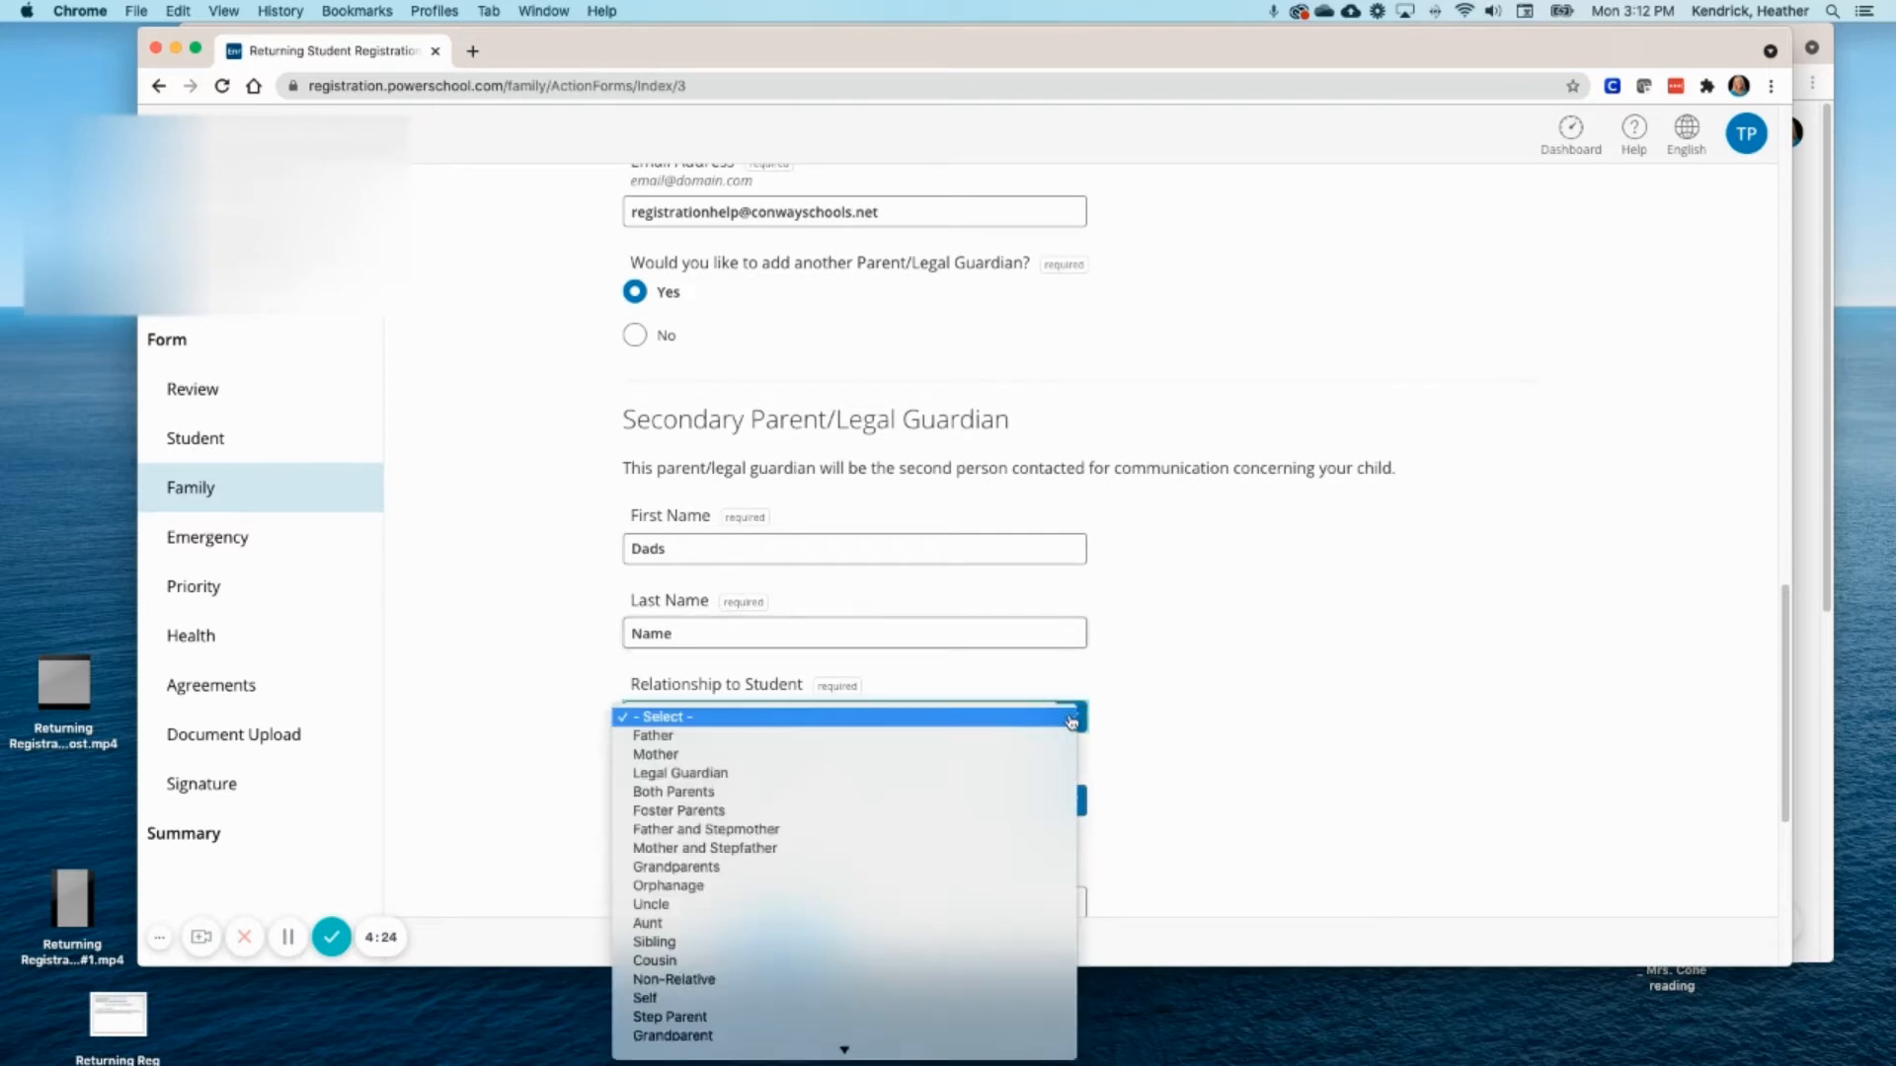
pyautogui.click(799, 737)
pyautogui.click(1050, 803)
pyautogui.click(788, 839)
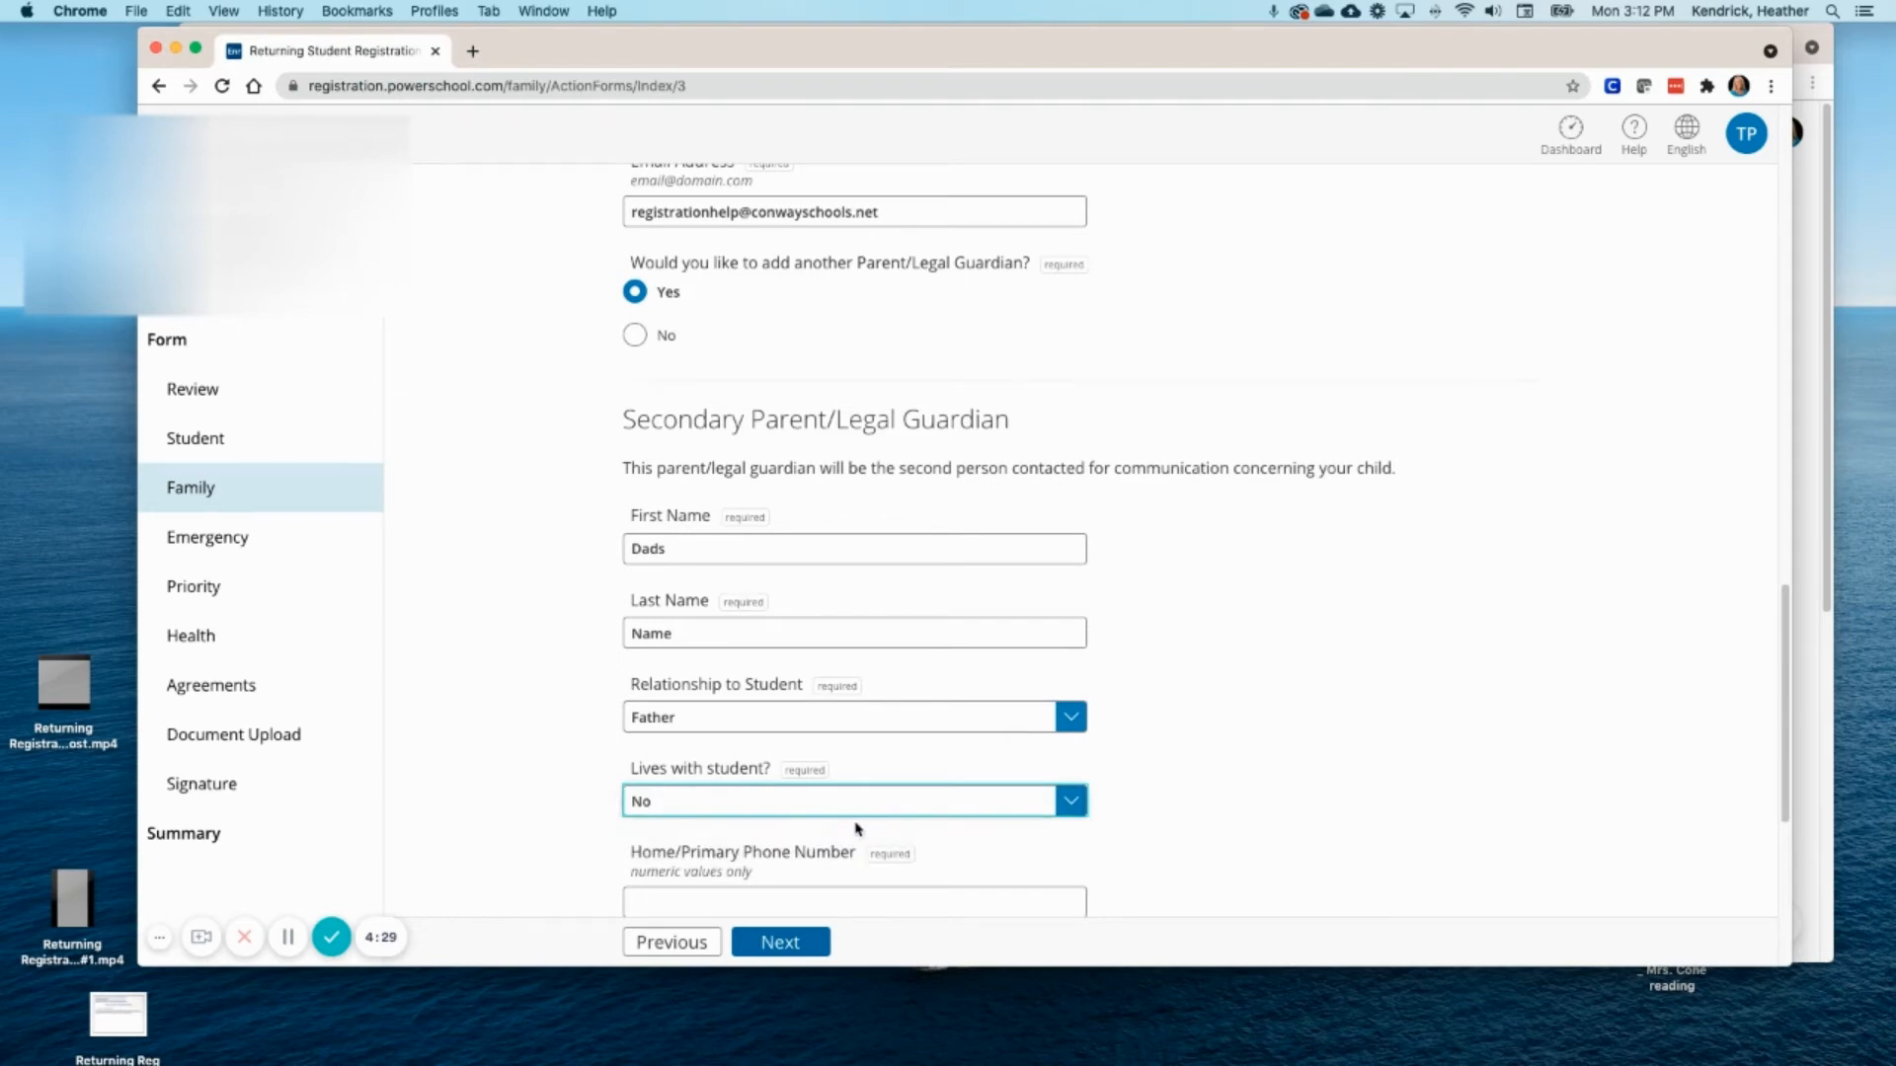
pyautogui.scroll(-3, 858, 828)
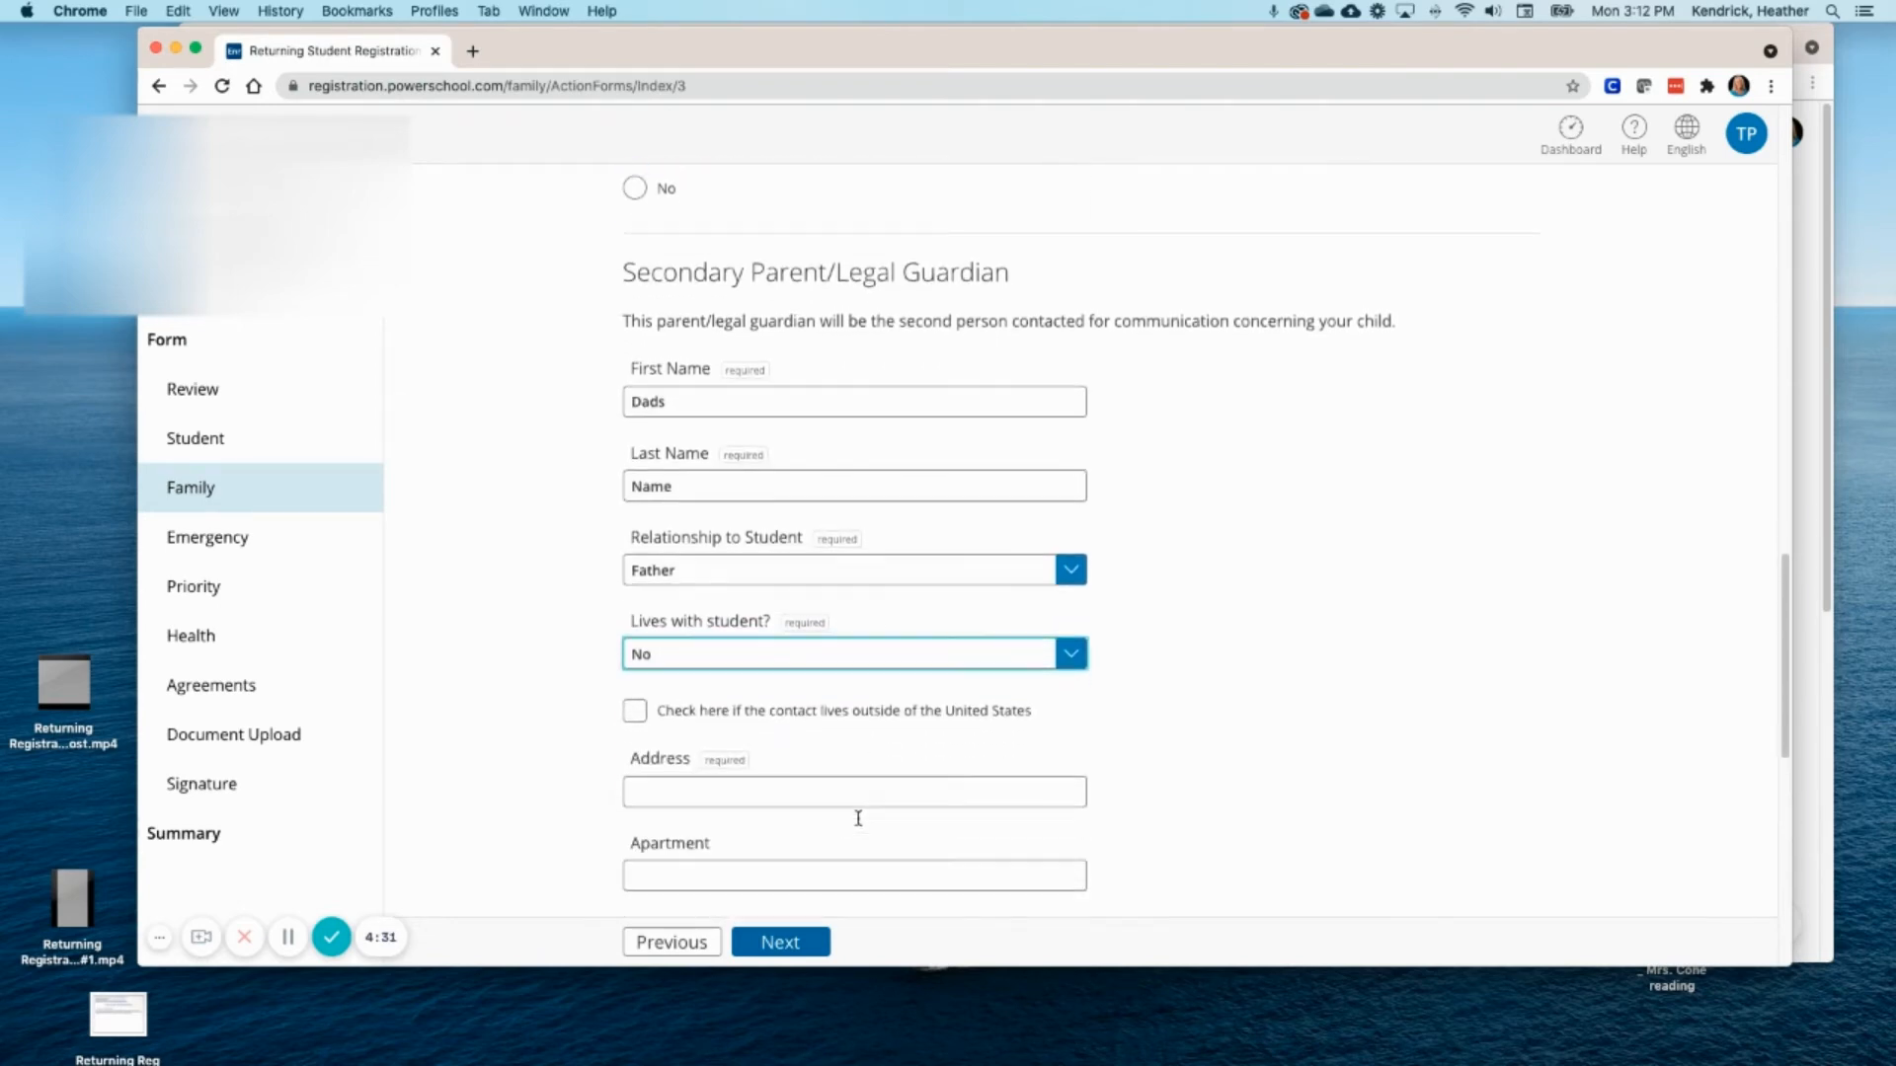
# - Enter the secondary guardian's street address, city Conway, state Arkansas and zip code
pyautogui.click(708, 753)
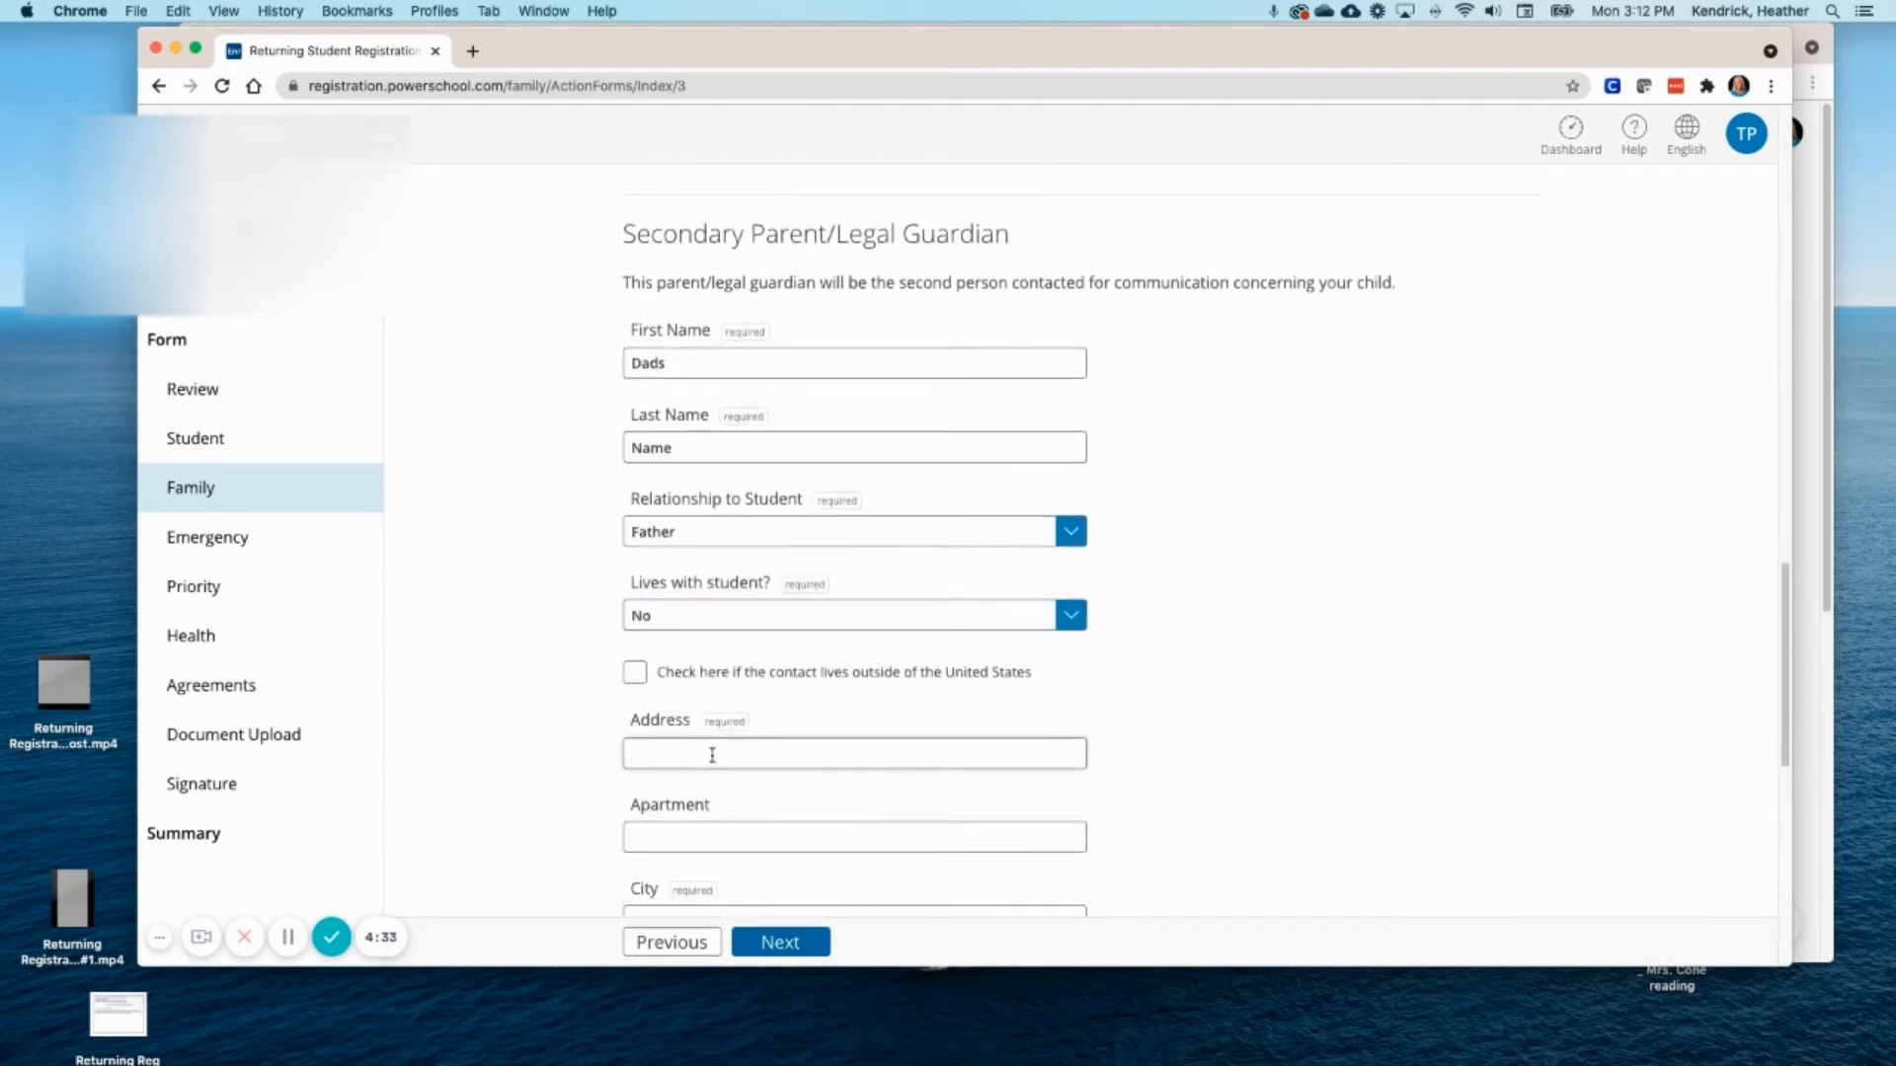
pyautogui.scroll(-2, 783, 801)
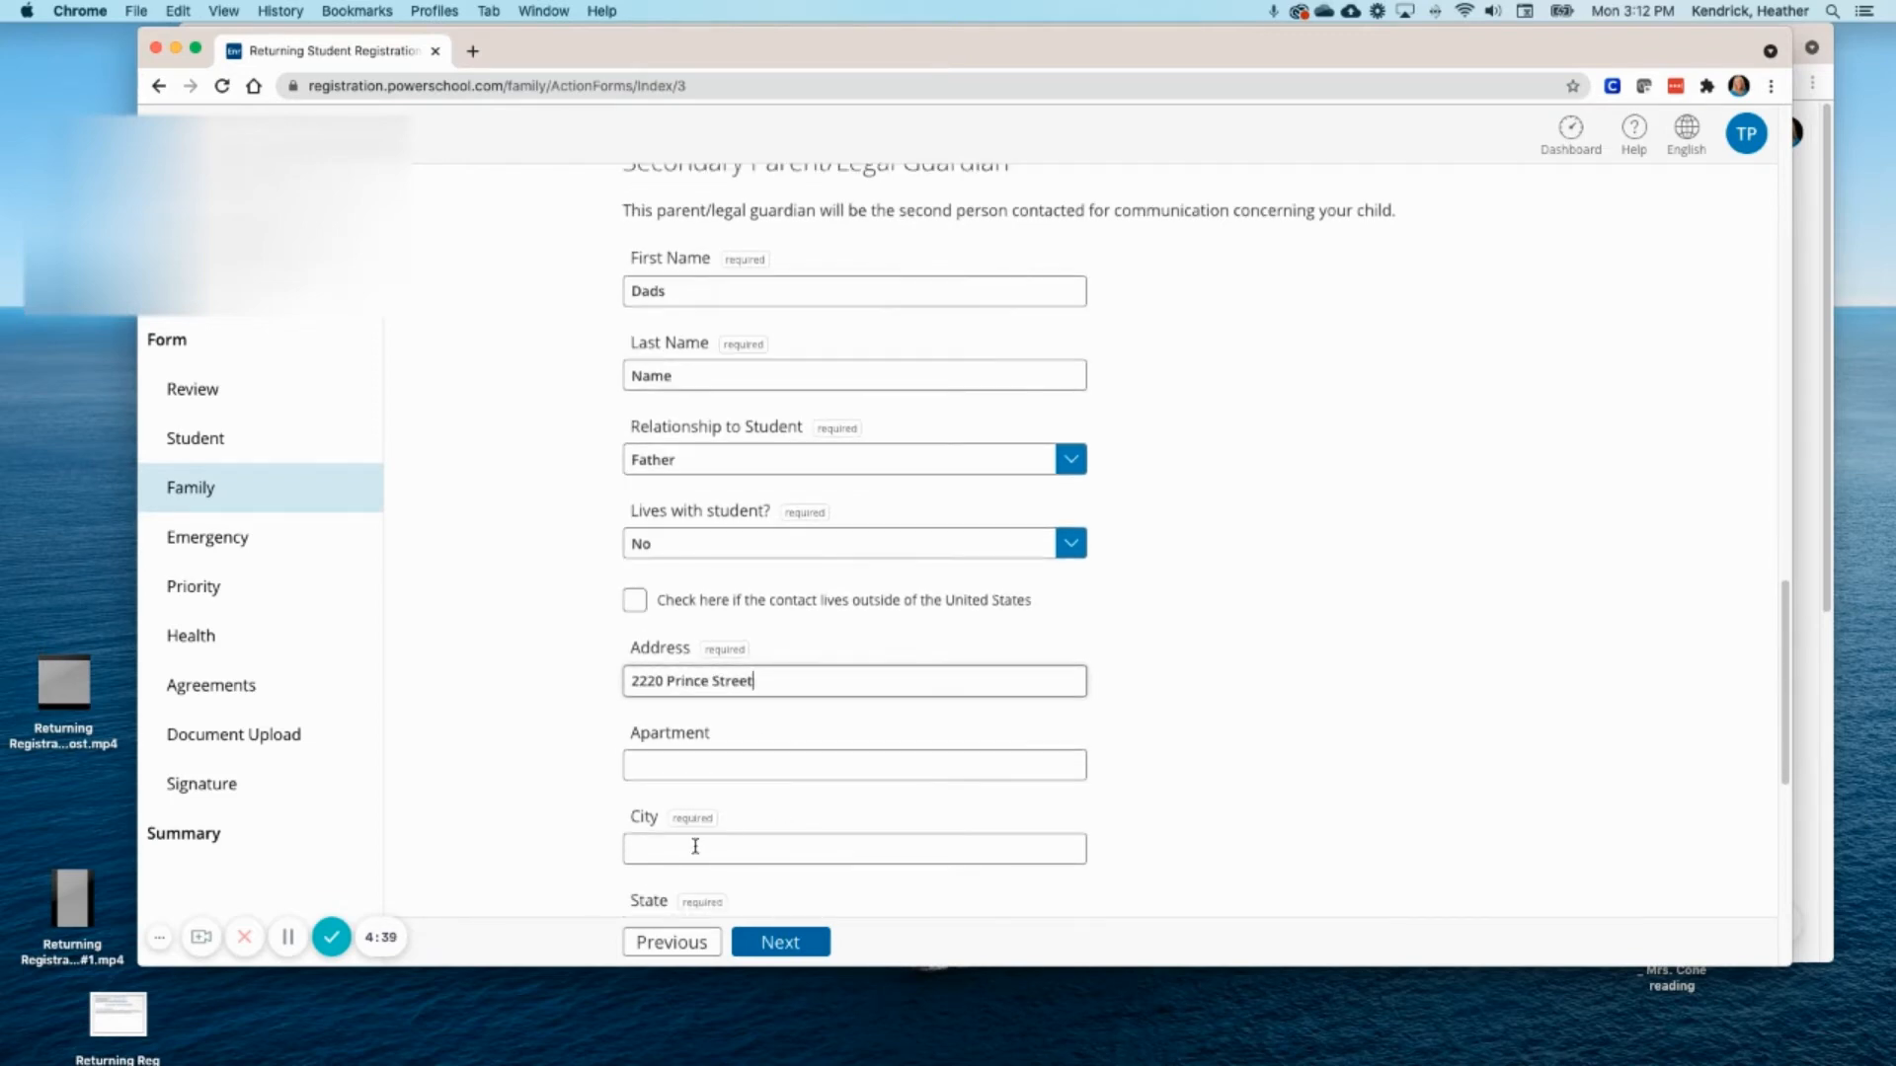
pyautogui.click(694, 847)
pyautogui.write('Conway')
pyautogui.scroll(-5, 697, 835)
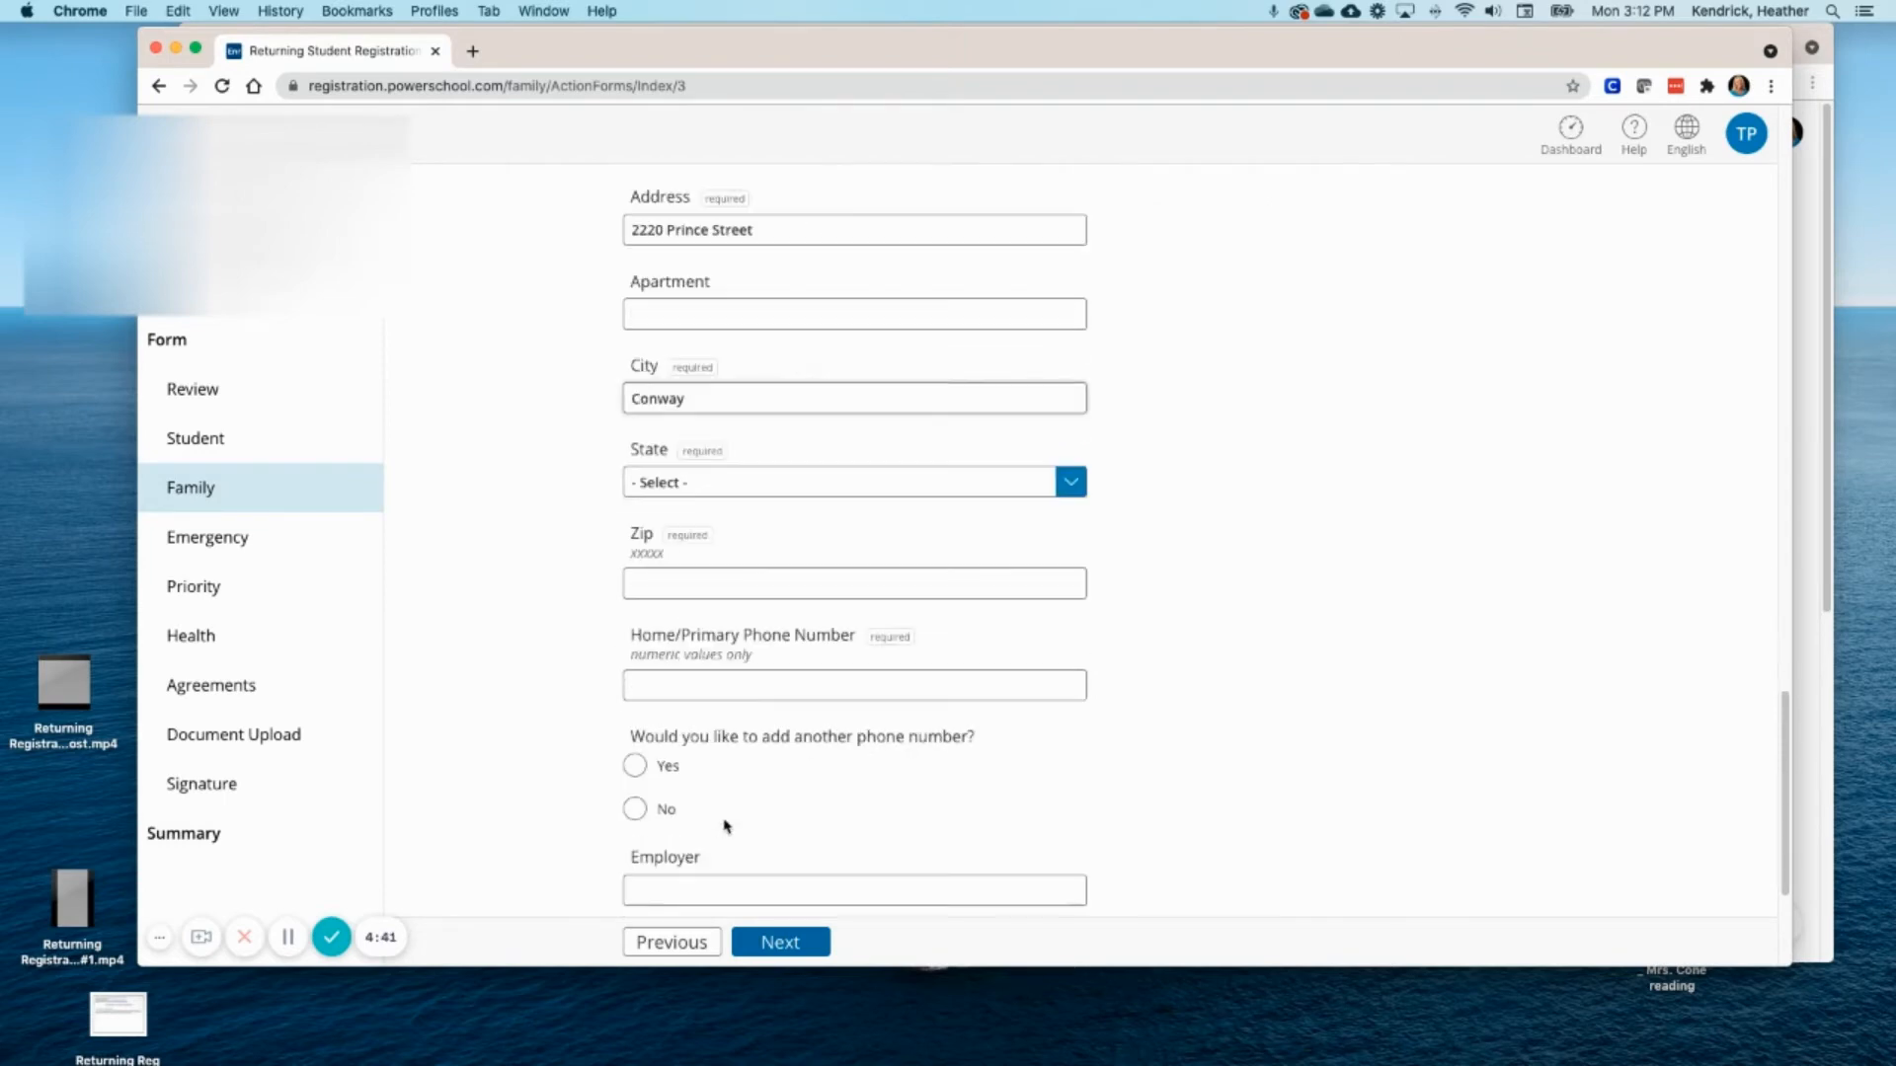
pyautogui.click(1071, 481)
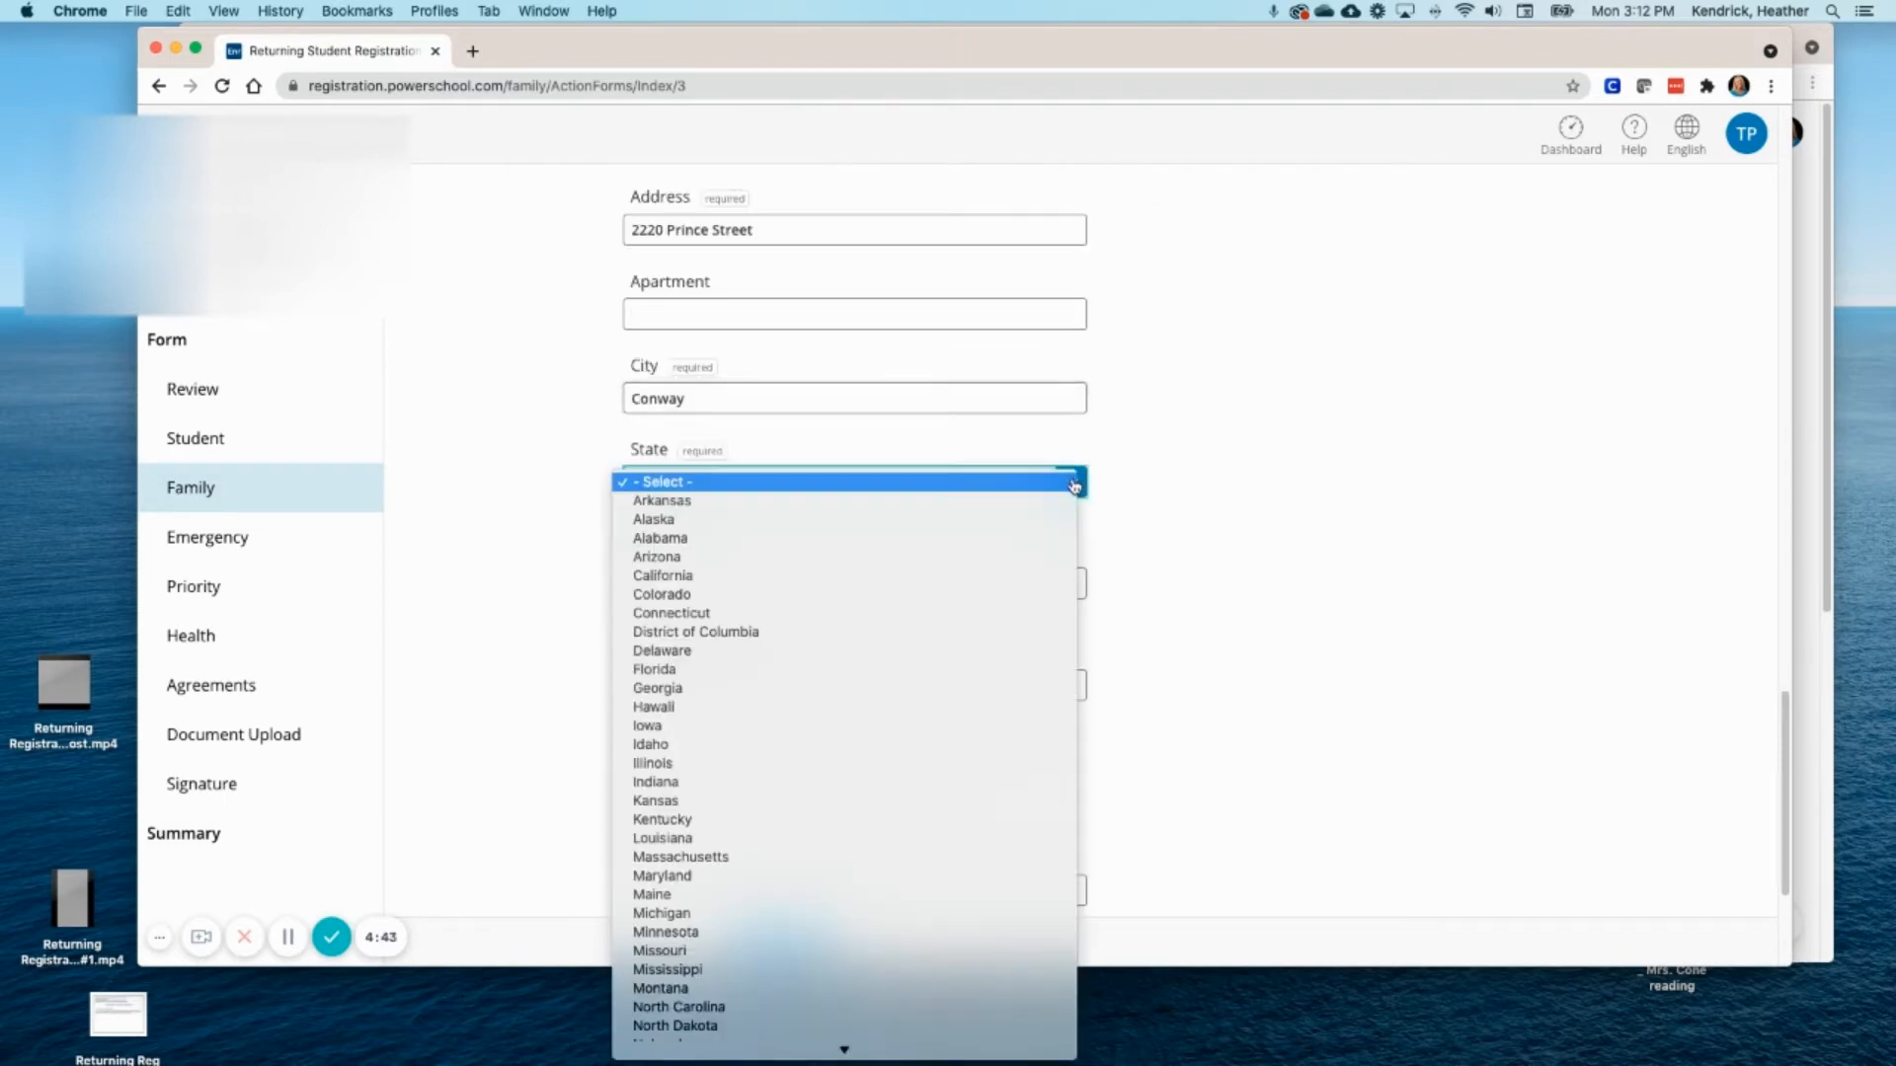
pyautogui.click(759, 503)
pyautogui.click(702, 578)
pyautogui.write('72034')
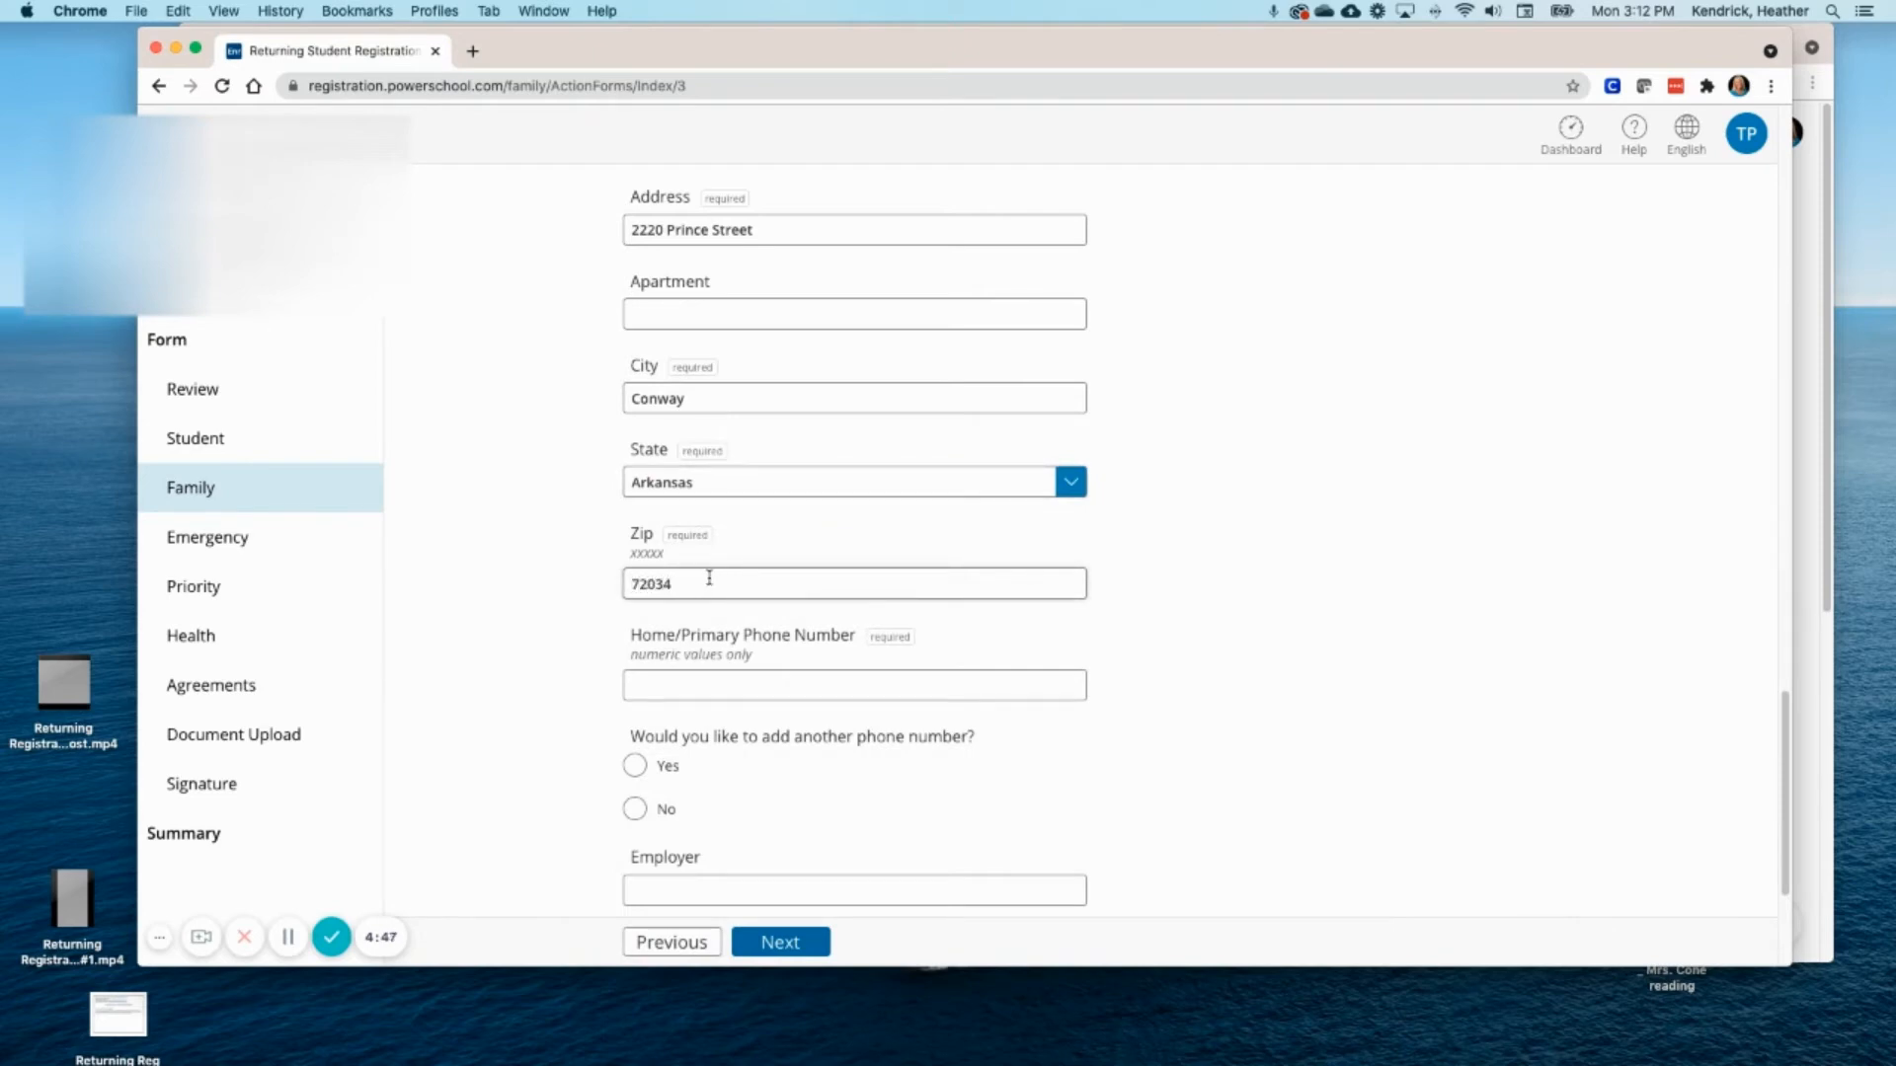
# - Enter the guardian's home phone, decline extra phones and guardians, and submit the Family page
pyautogui.scroll(-2, 709, 578)
pyautogui.click(675, 621)
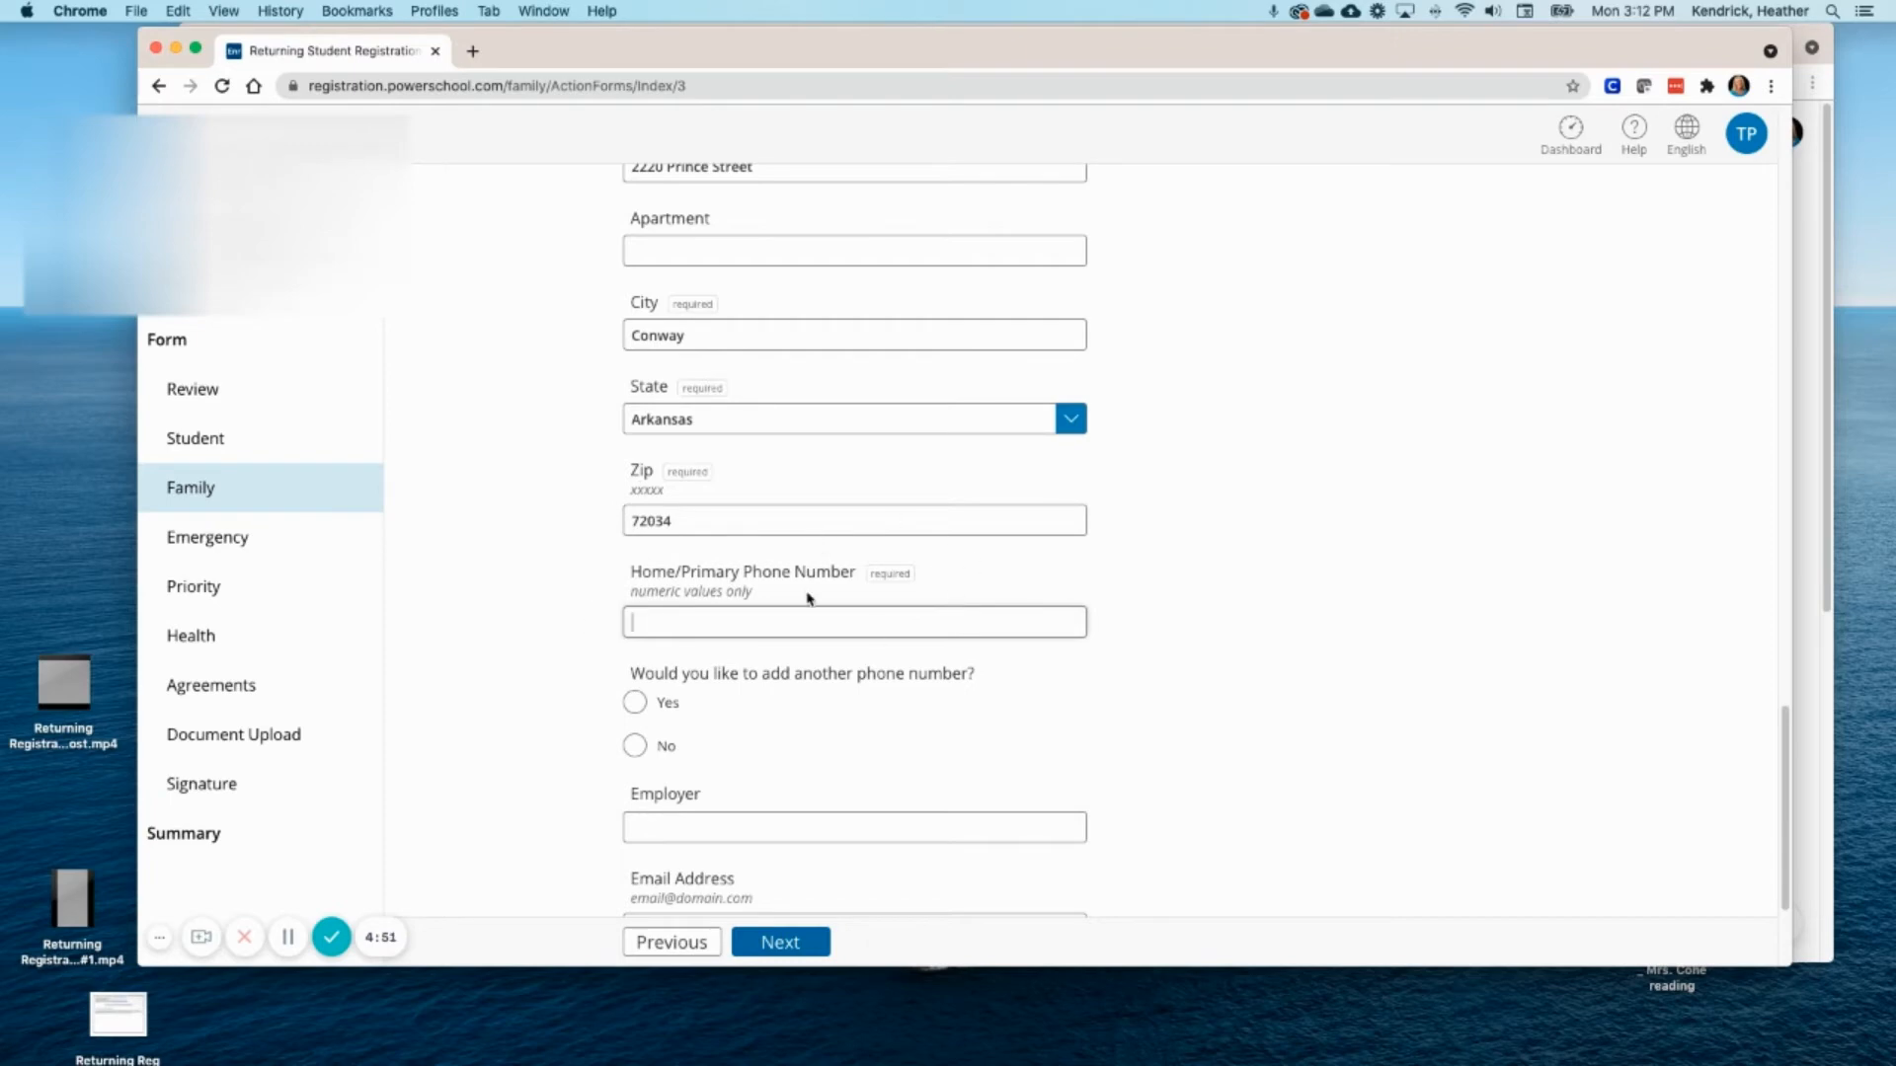
pyautogui.click(635, 748)
pyautogui.scroll(-1, 851, 746)
pyautogui.scroll(-3, 851, 746)
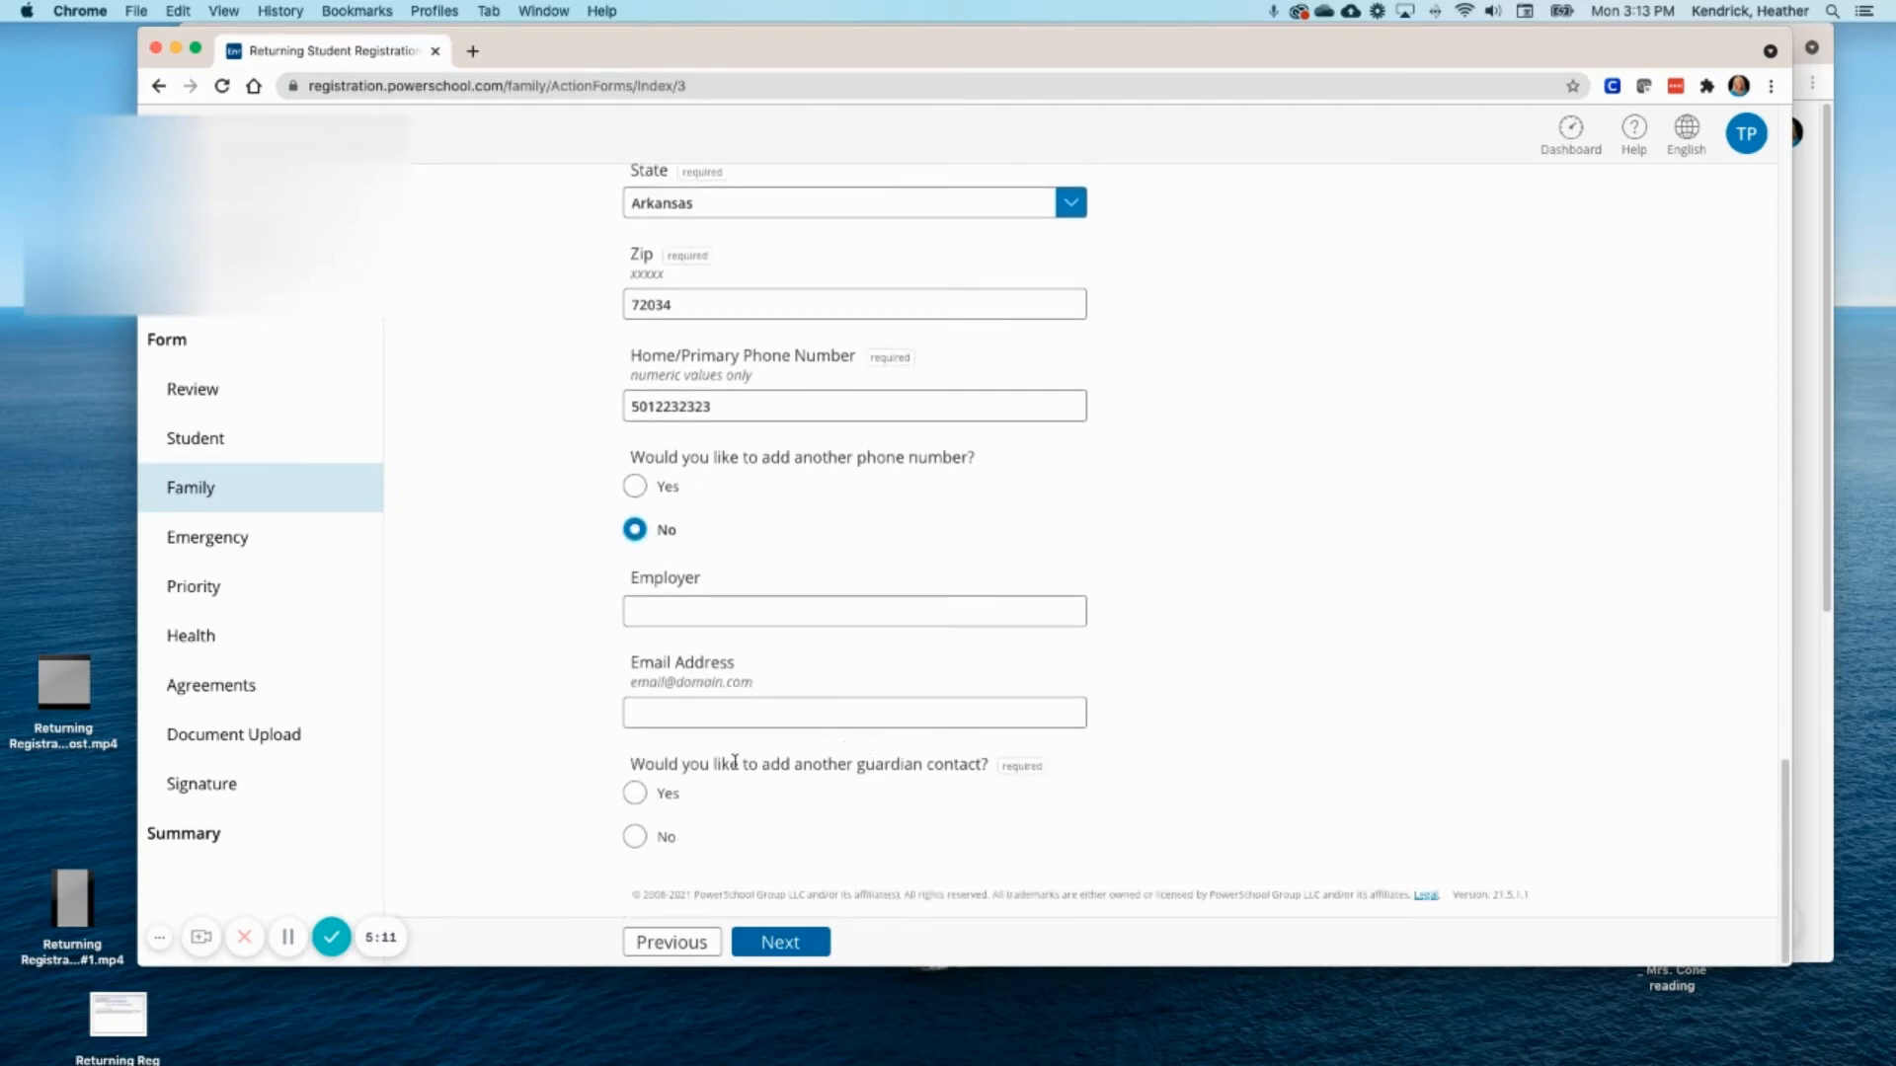
pyautogui.click(635, 836)
pyautogui.click(781, 943)
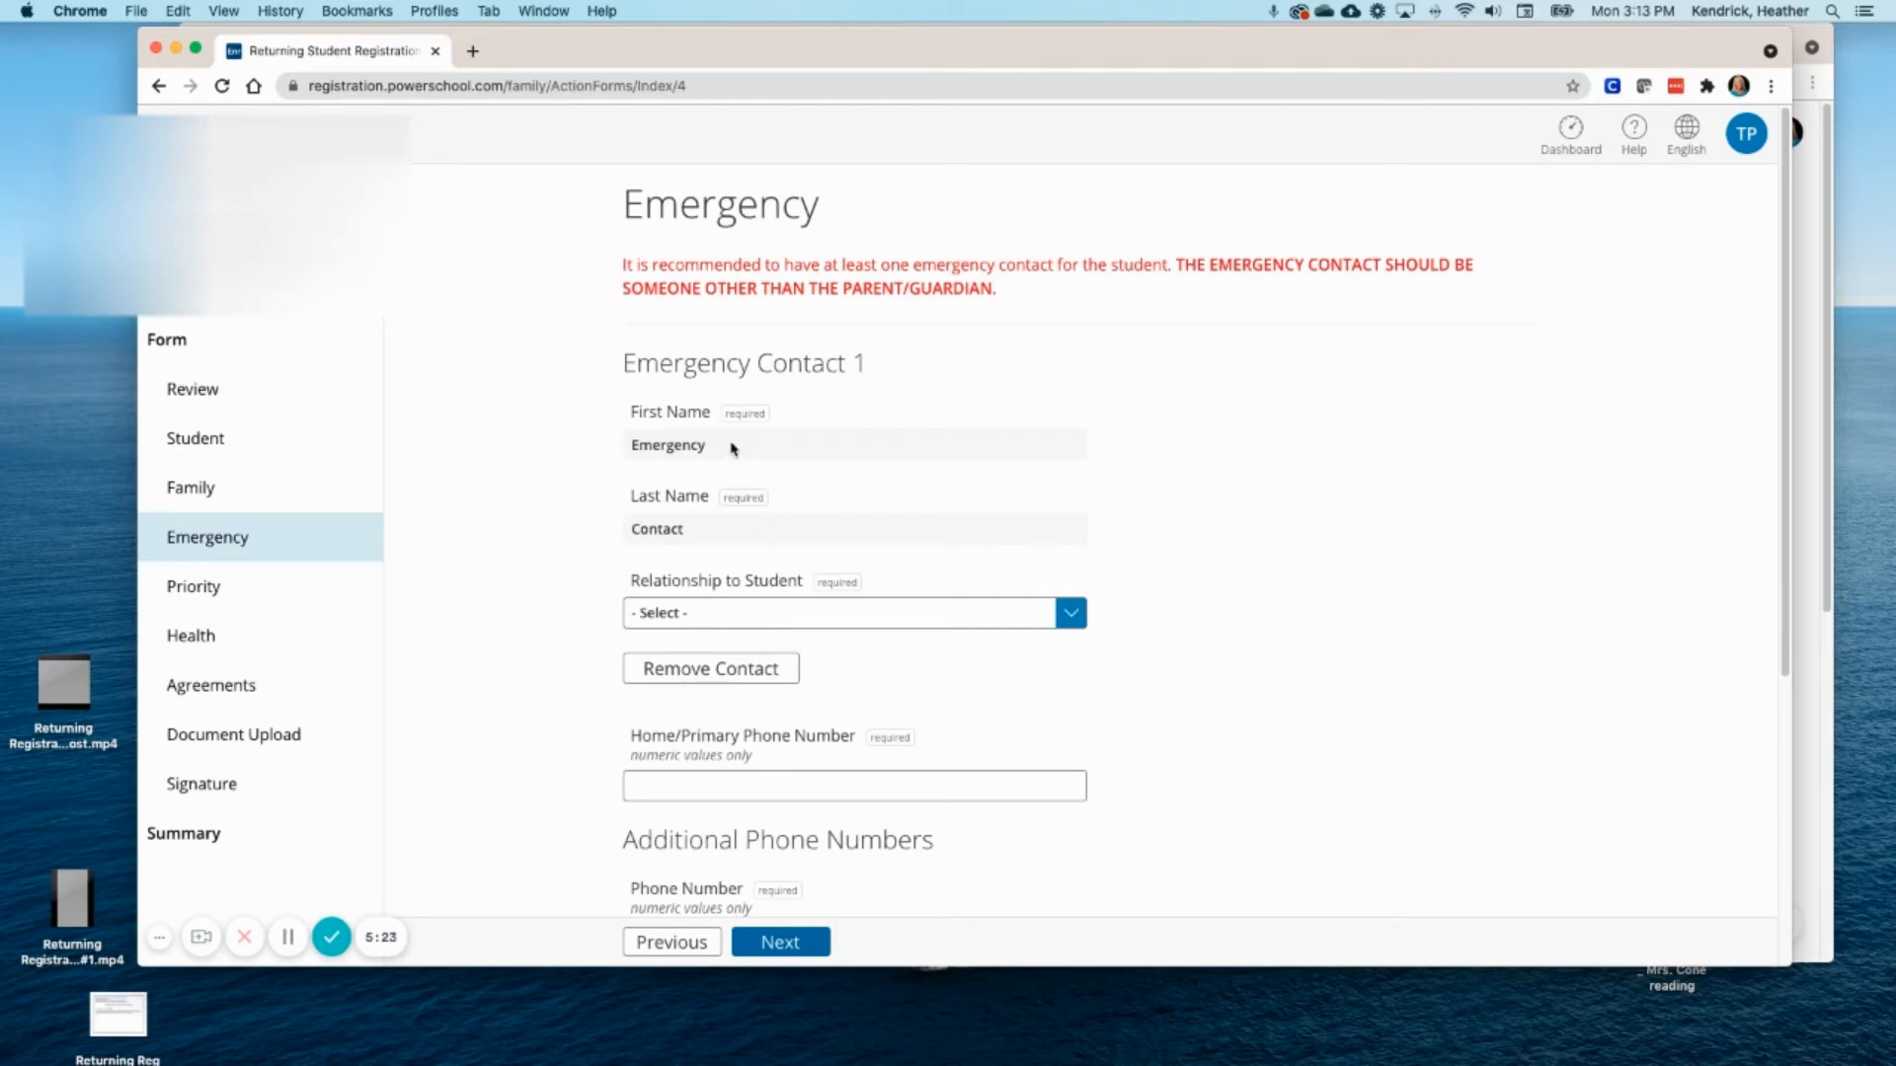
# - Set the first emergency contact's relationship to Grandparents and enter their home phone
pyautogui.scroll(-2, 797, 680)
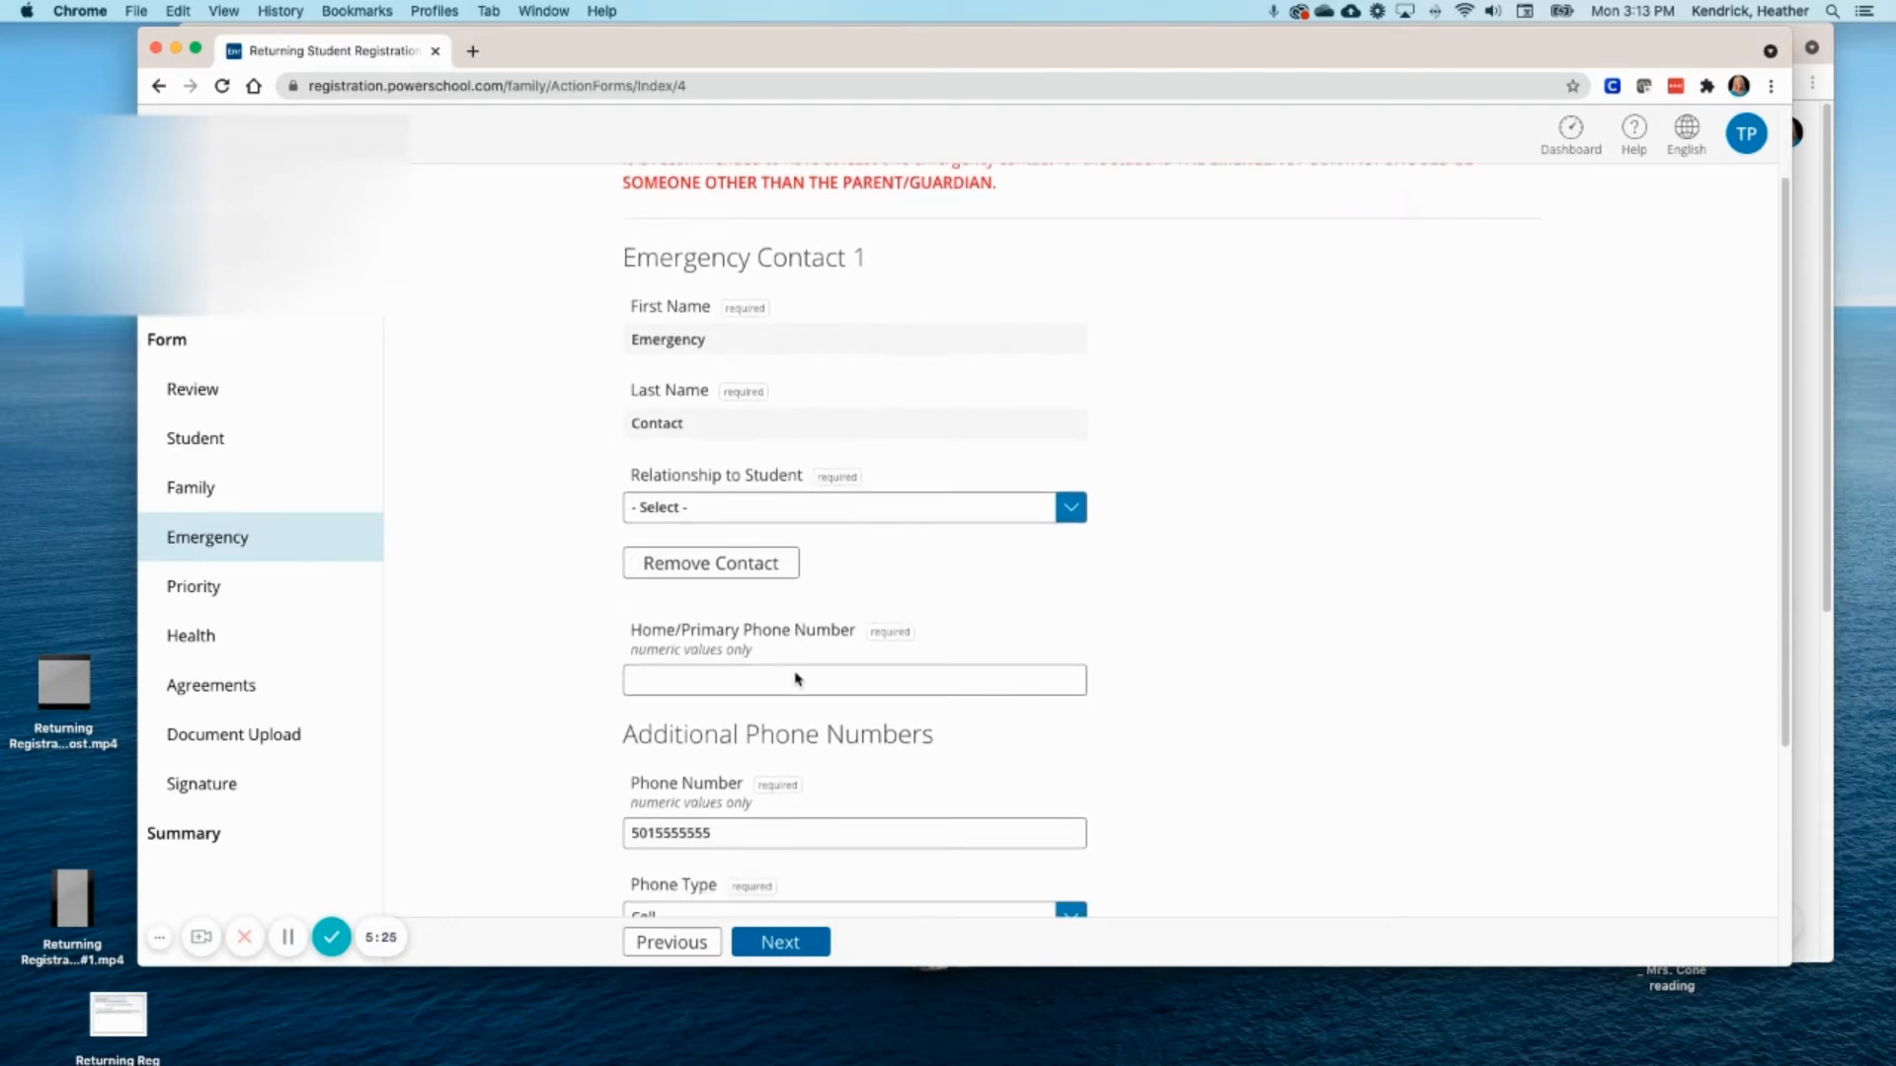
pyautogui.scroll(-5, 795, 672)
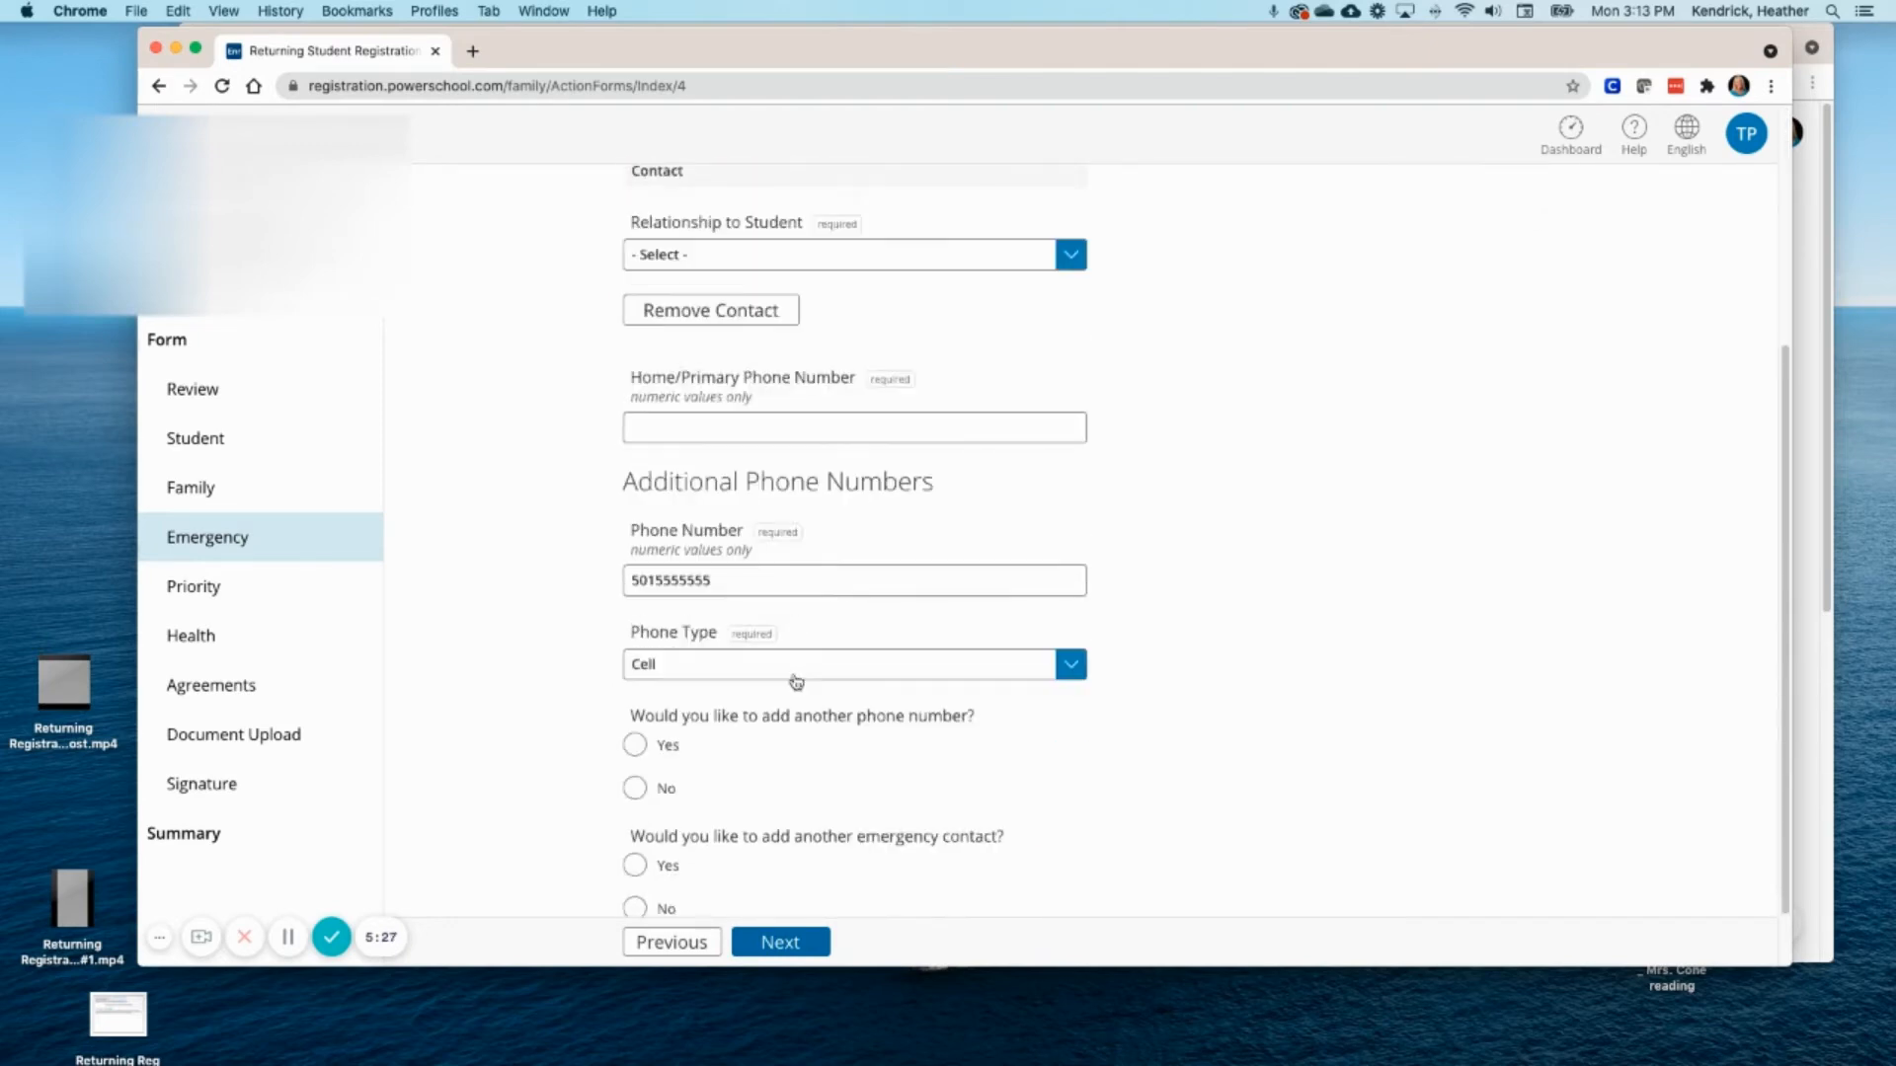
pyautogui.scroll(7, 797, 680)
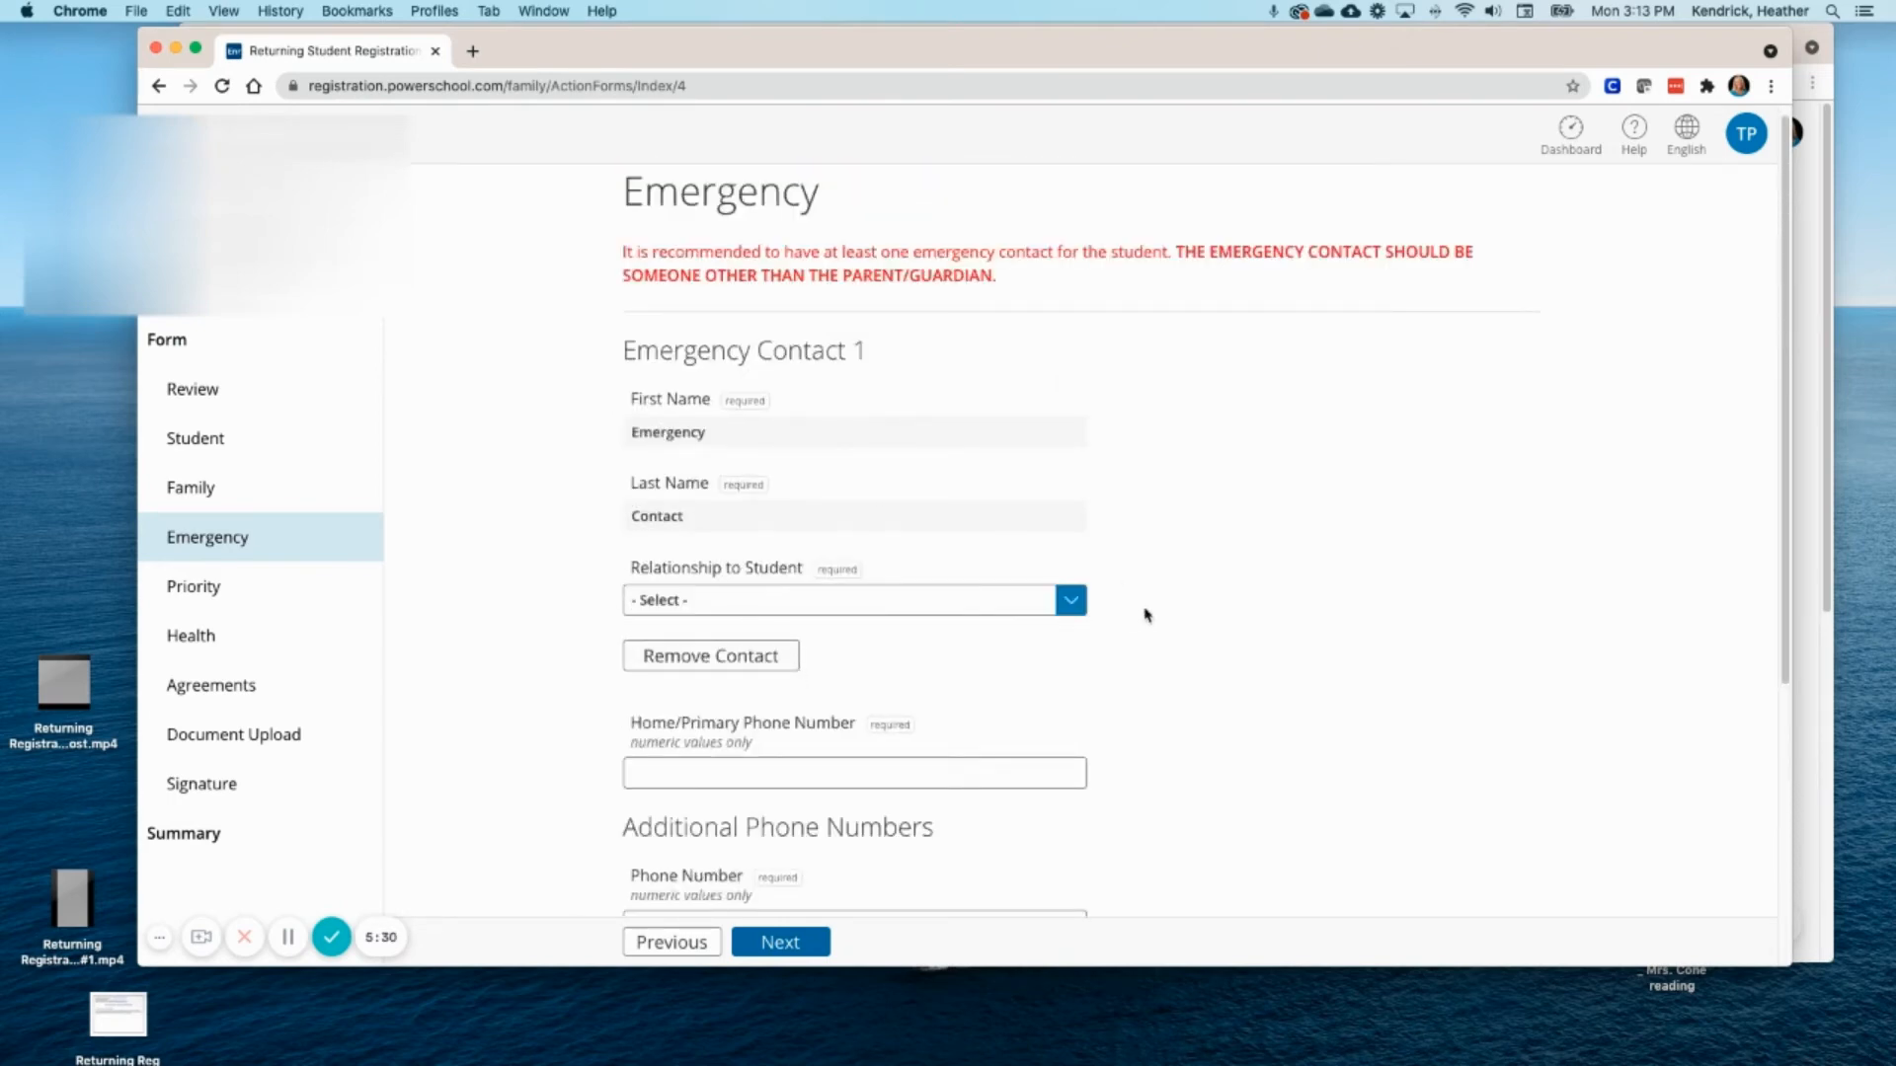
pyautogui.click(1072, 600)
pyautogui.click(741, 656)
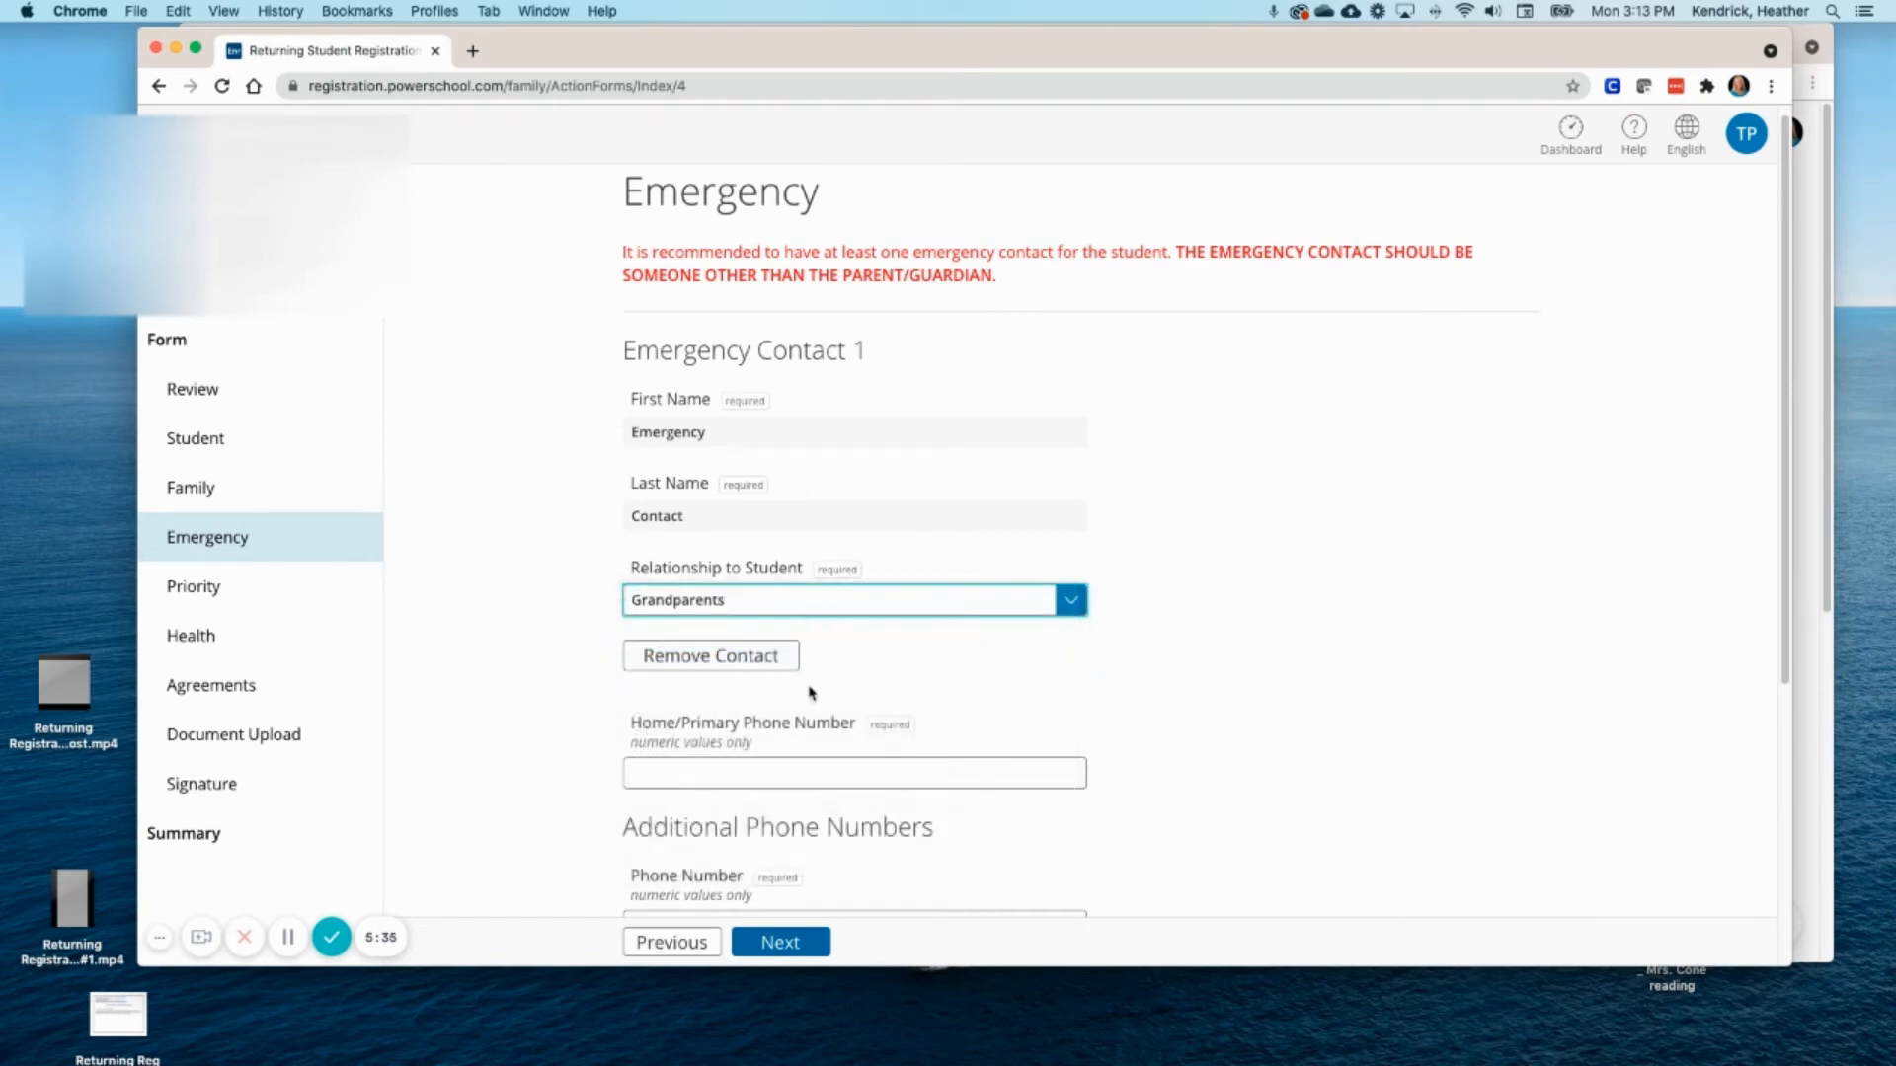
pyautogui.click(731, 768)
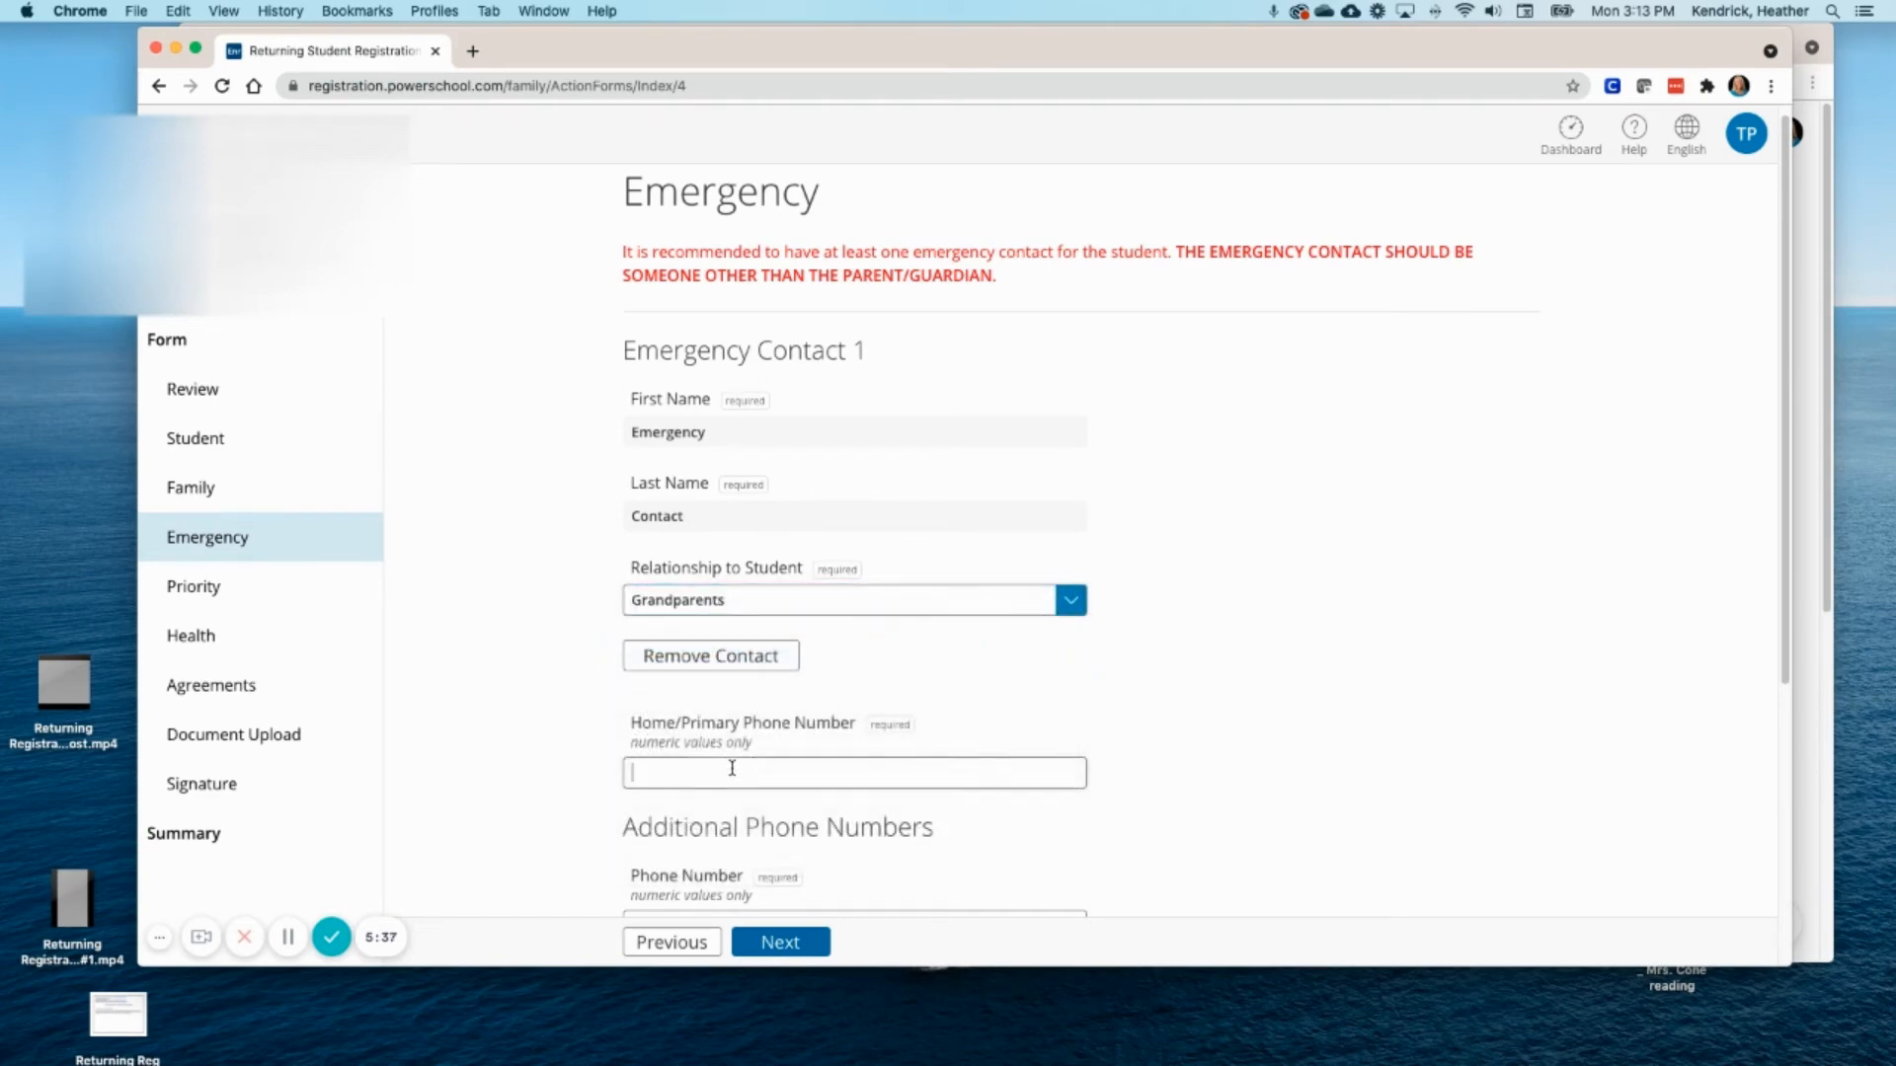
pyautogui.write('501-33')
pyautogui.write('6-44')
pyautogui.press('BackSpace')
pyautogui.press('BackSpace')
pyautogui.press('BackSpace')
pyautogui.press('BackSpace')
pyautogui.scroll(-3, 918, 866)
pyautogui.scroll(-4, 849, 834)
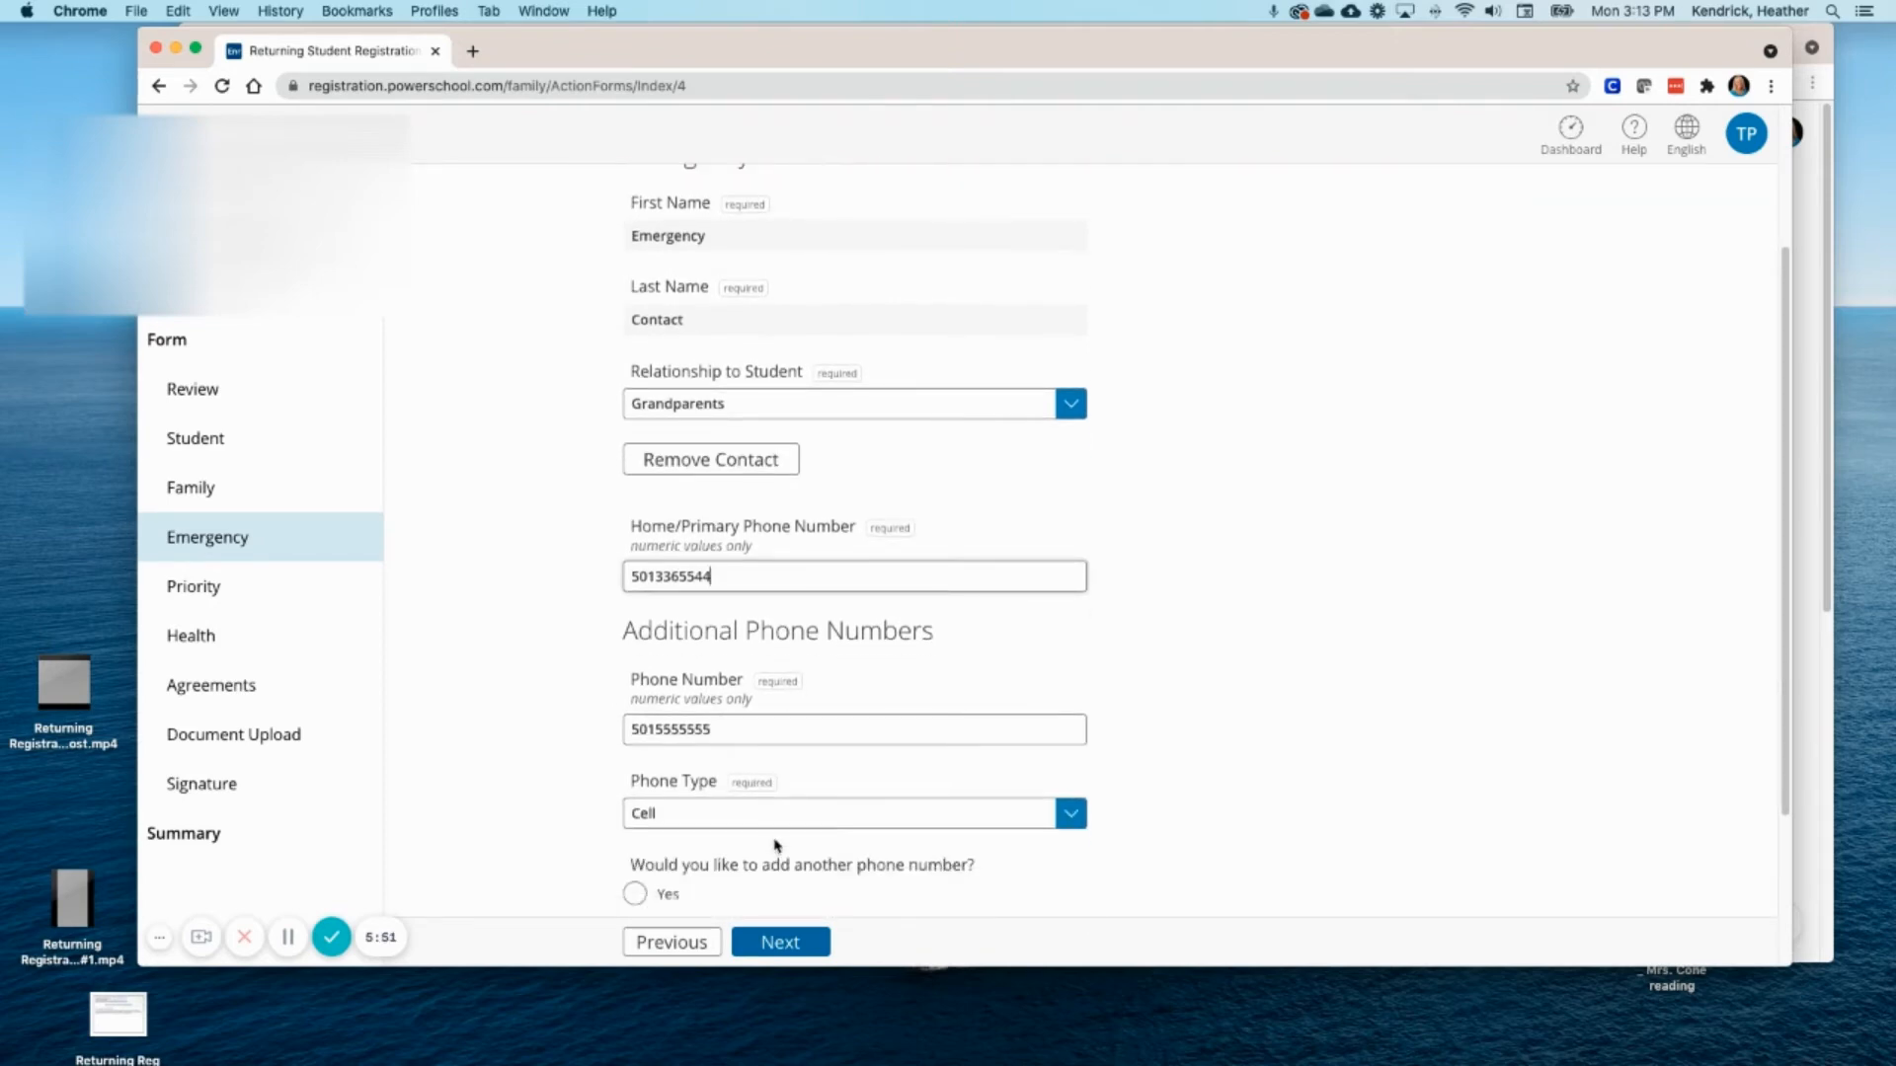
pyautogui.scroll(-6, 775, 845)
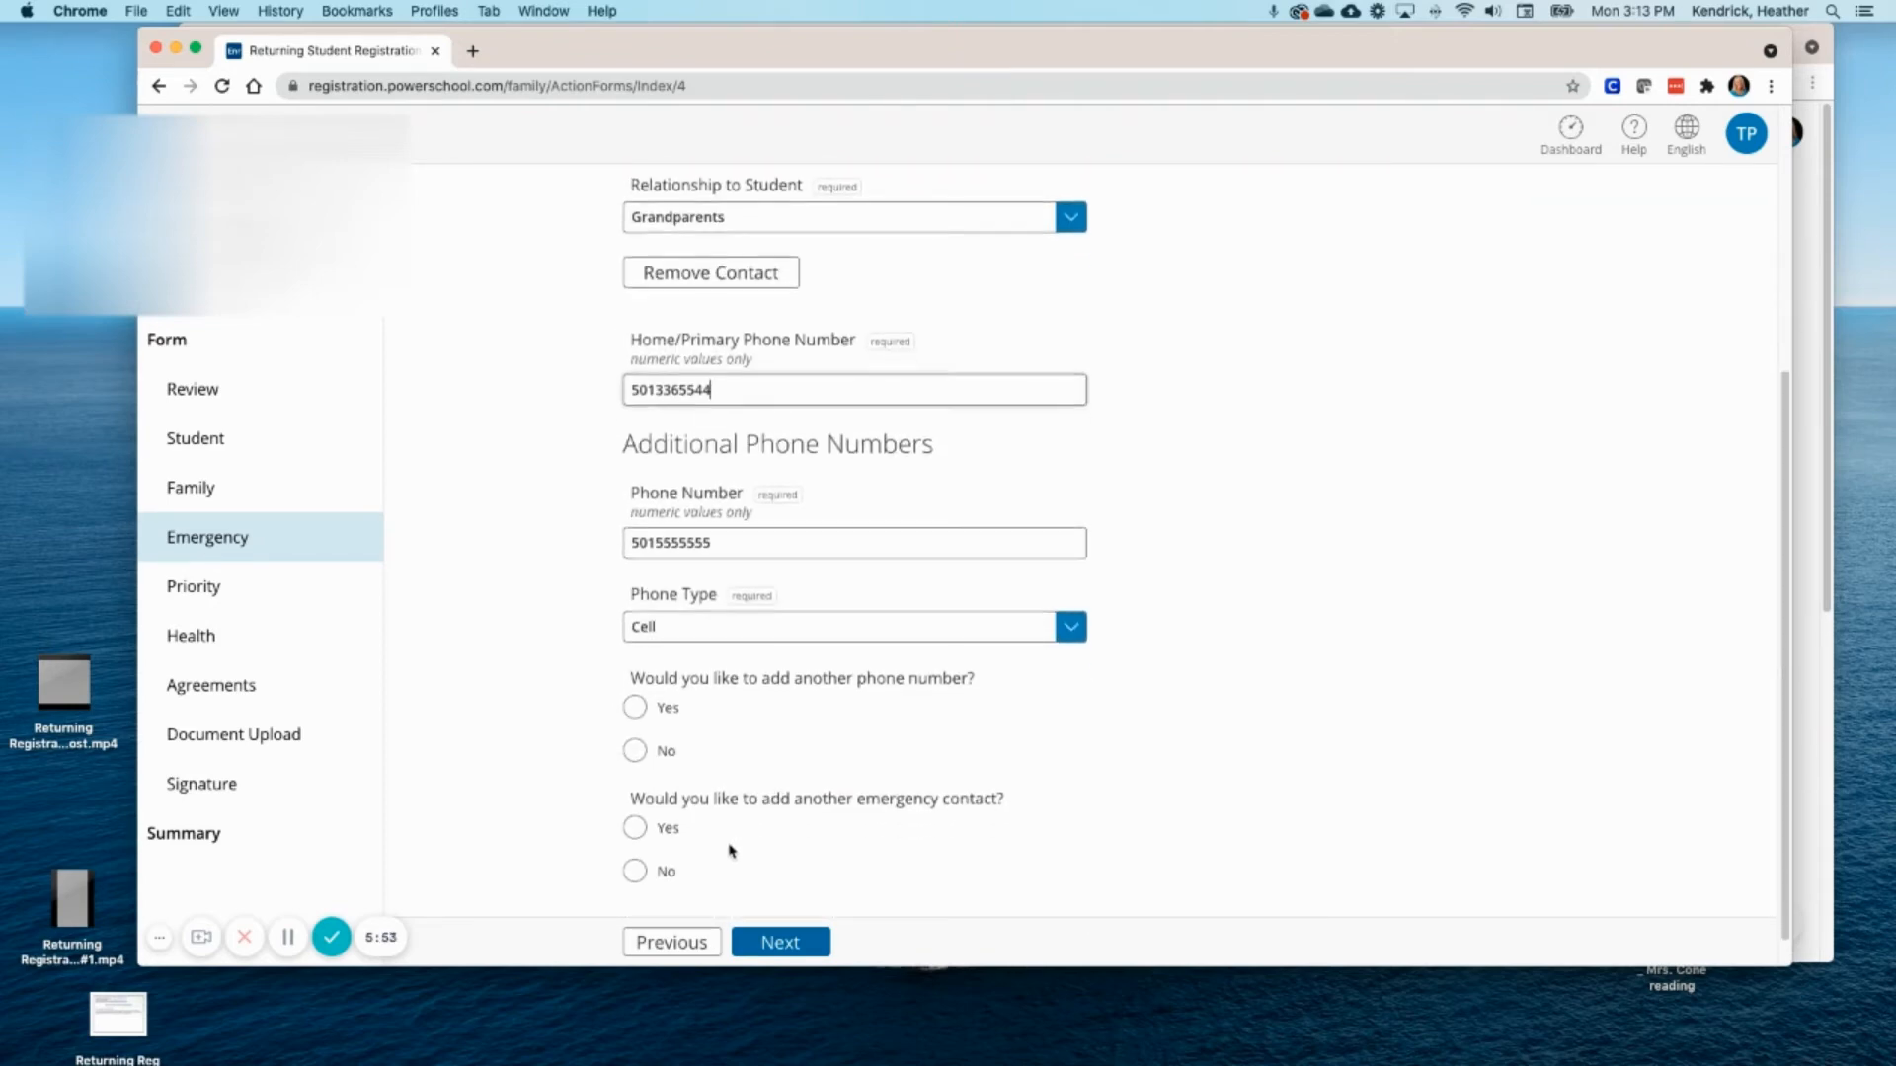
# - Add a second emergency contact with her name, relationship Aunt, and home phone
pyautogui.click(664, 806)
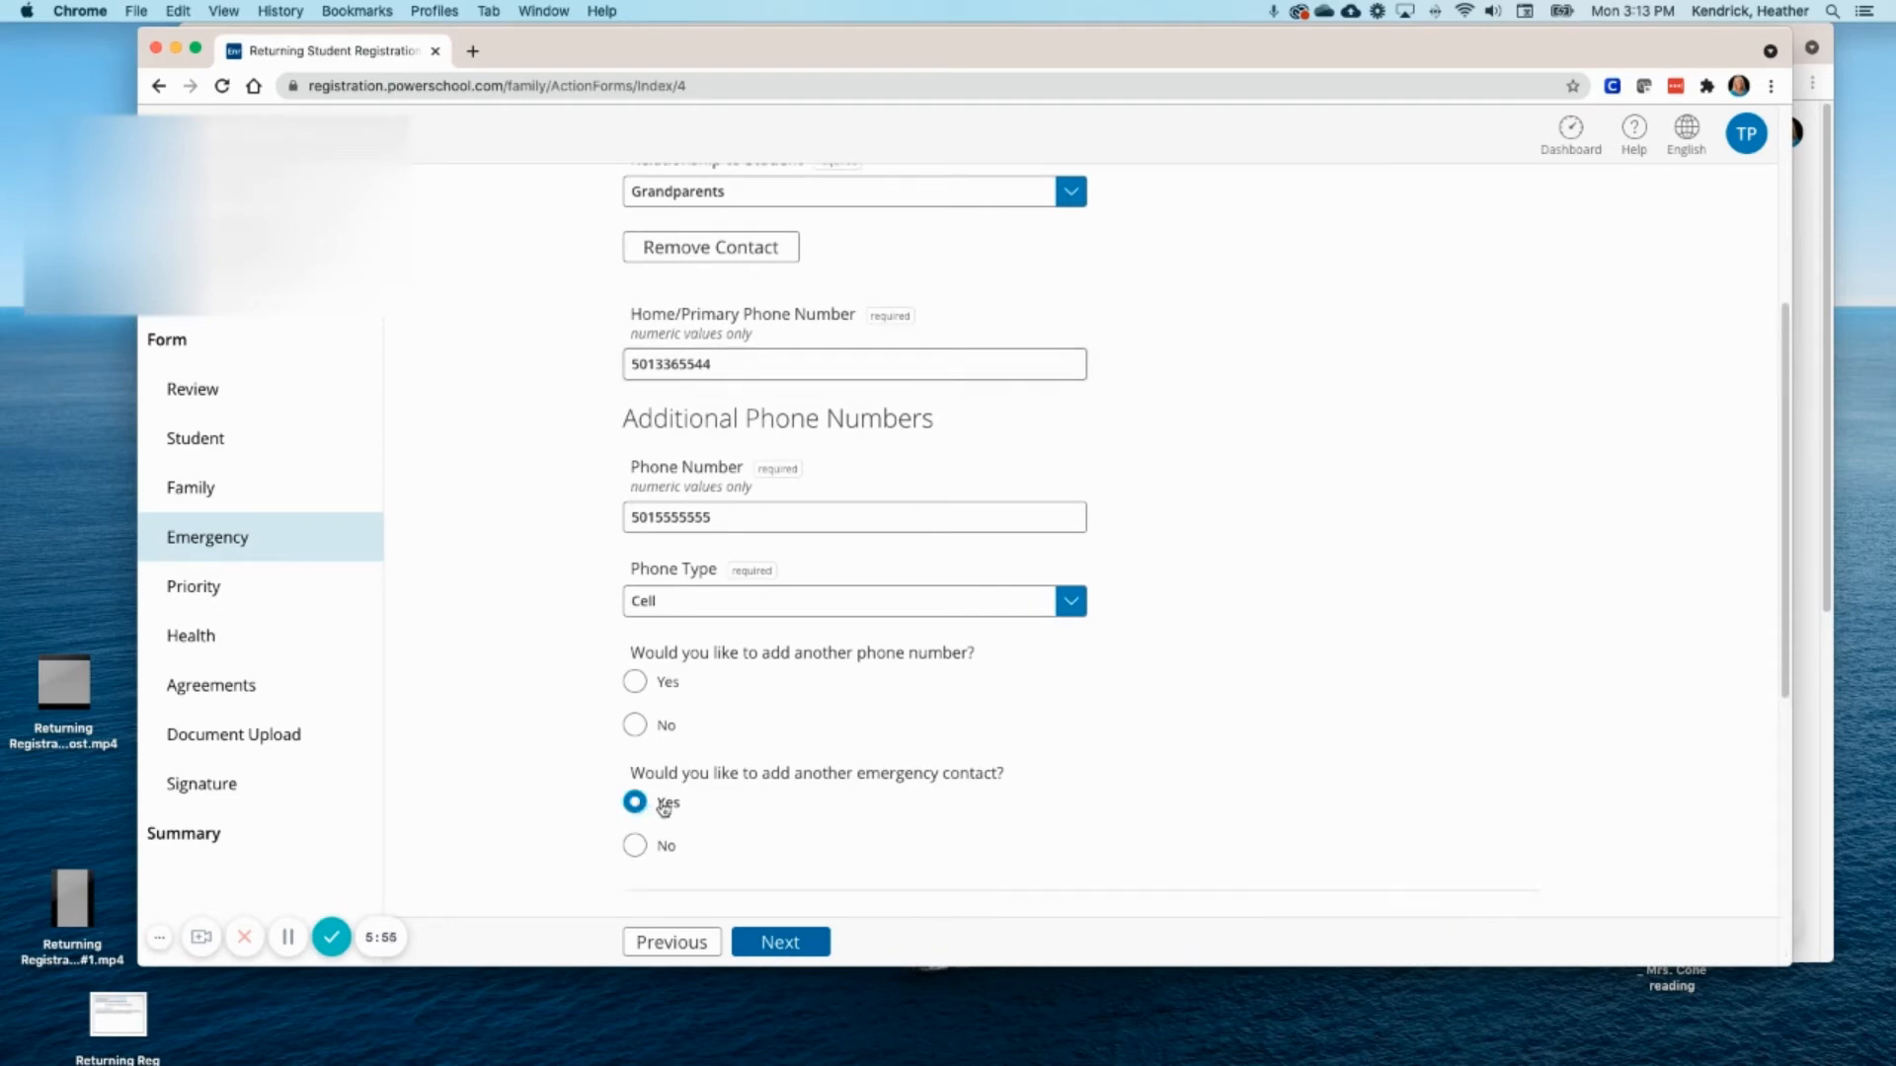
pyautogui.scroll(-11, 796, 782)
pyautogui.click(711, 659)
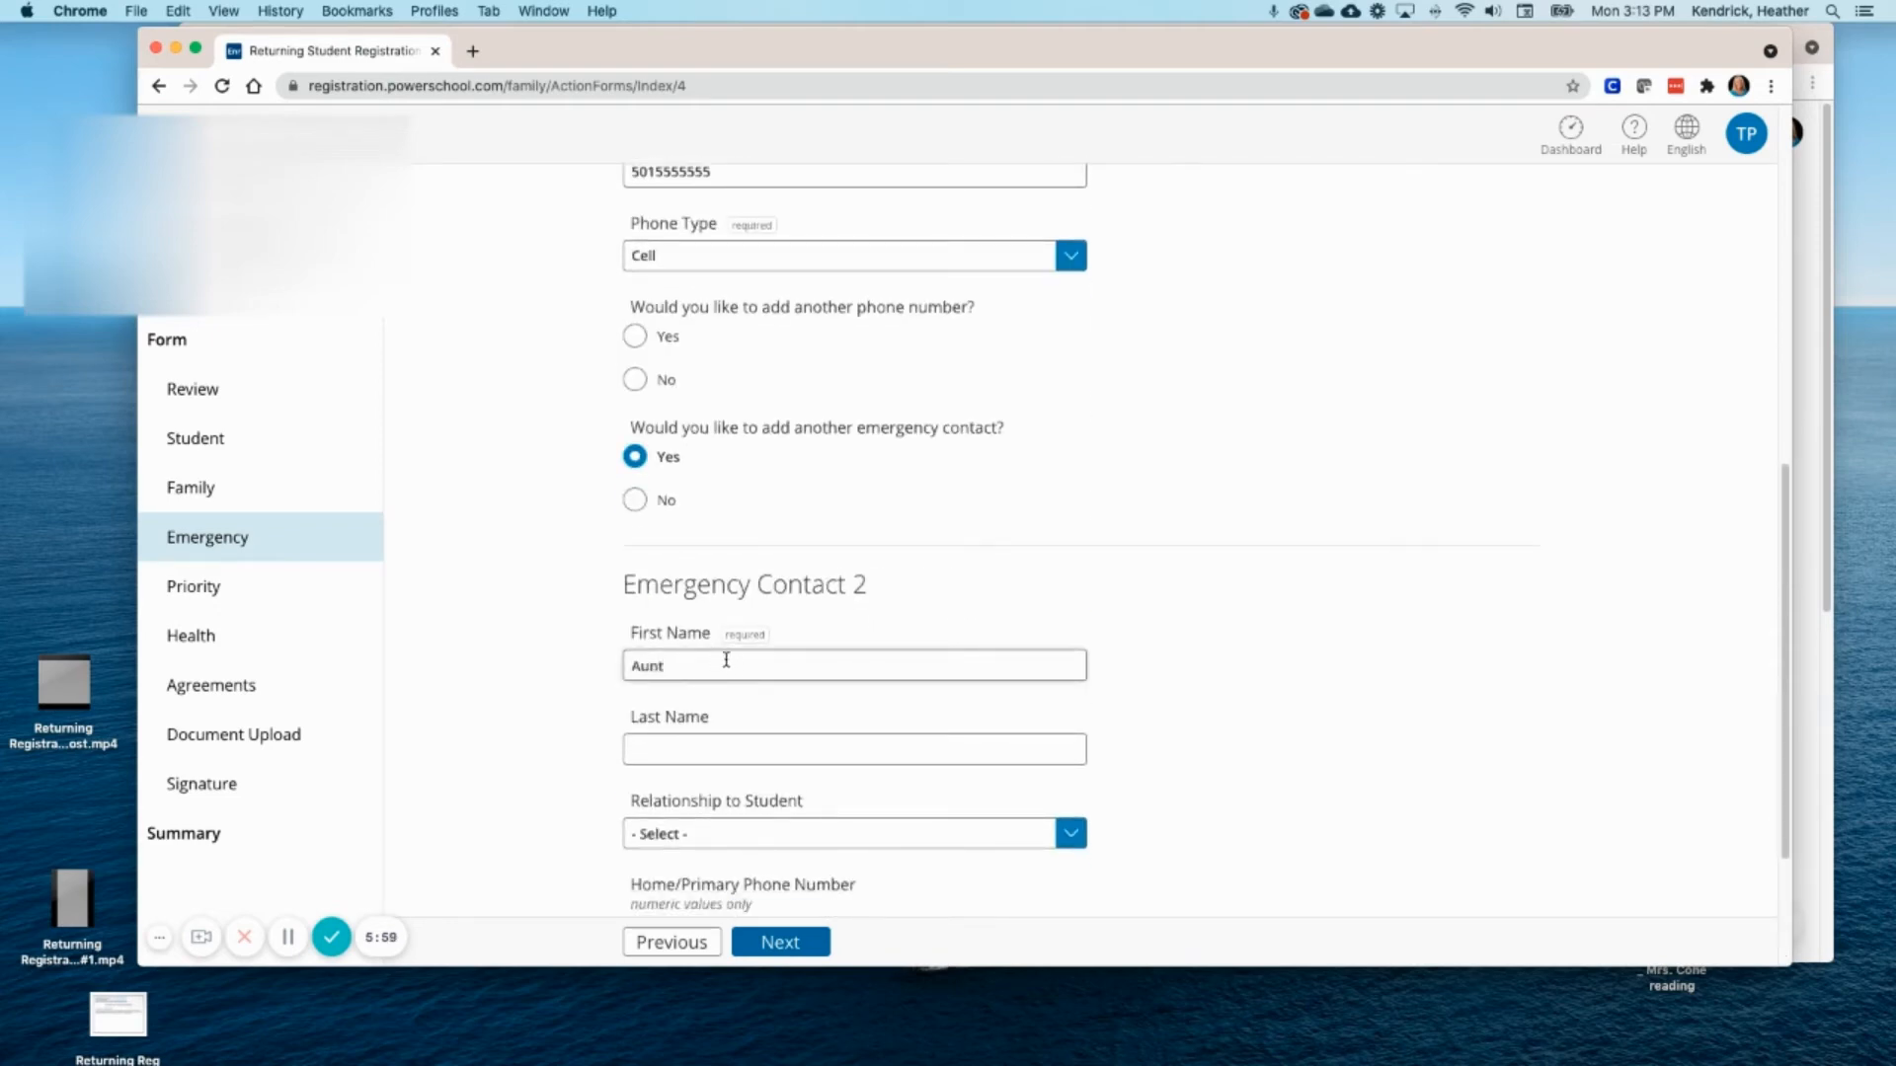
pyautogui.click(692, 750)
pyautogui.write('Nancy')
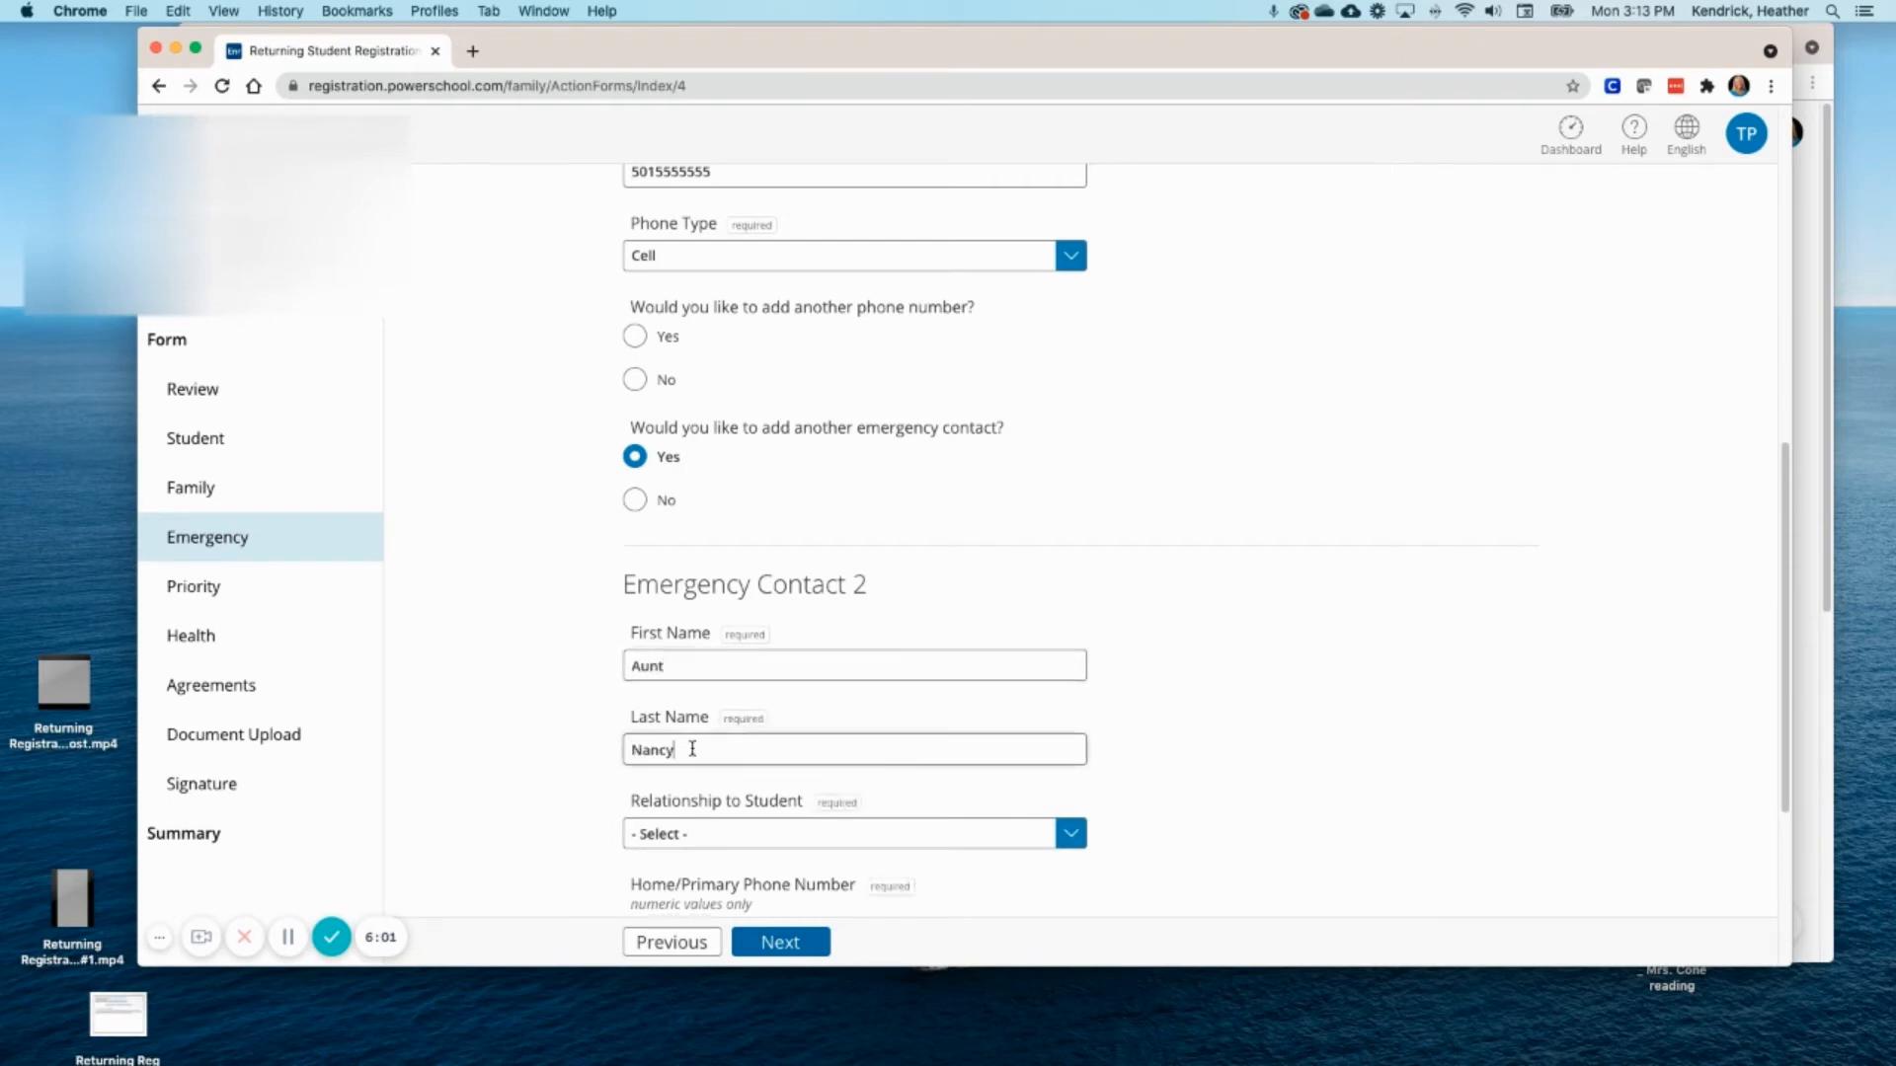
pyautogui.scroll(-2, 775, 736)
pyautogui.click(1071, 751)
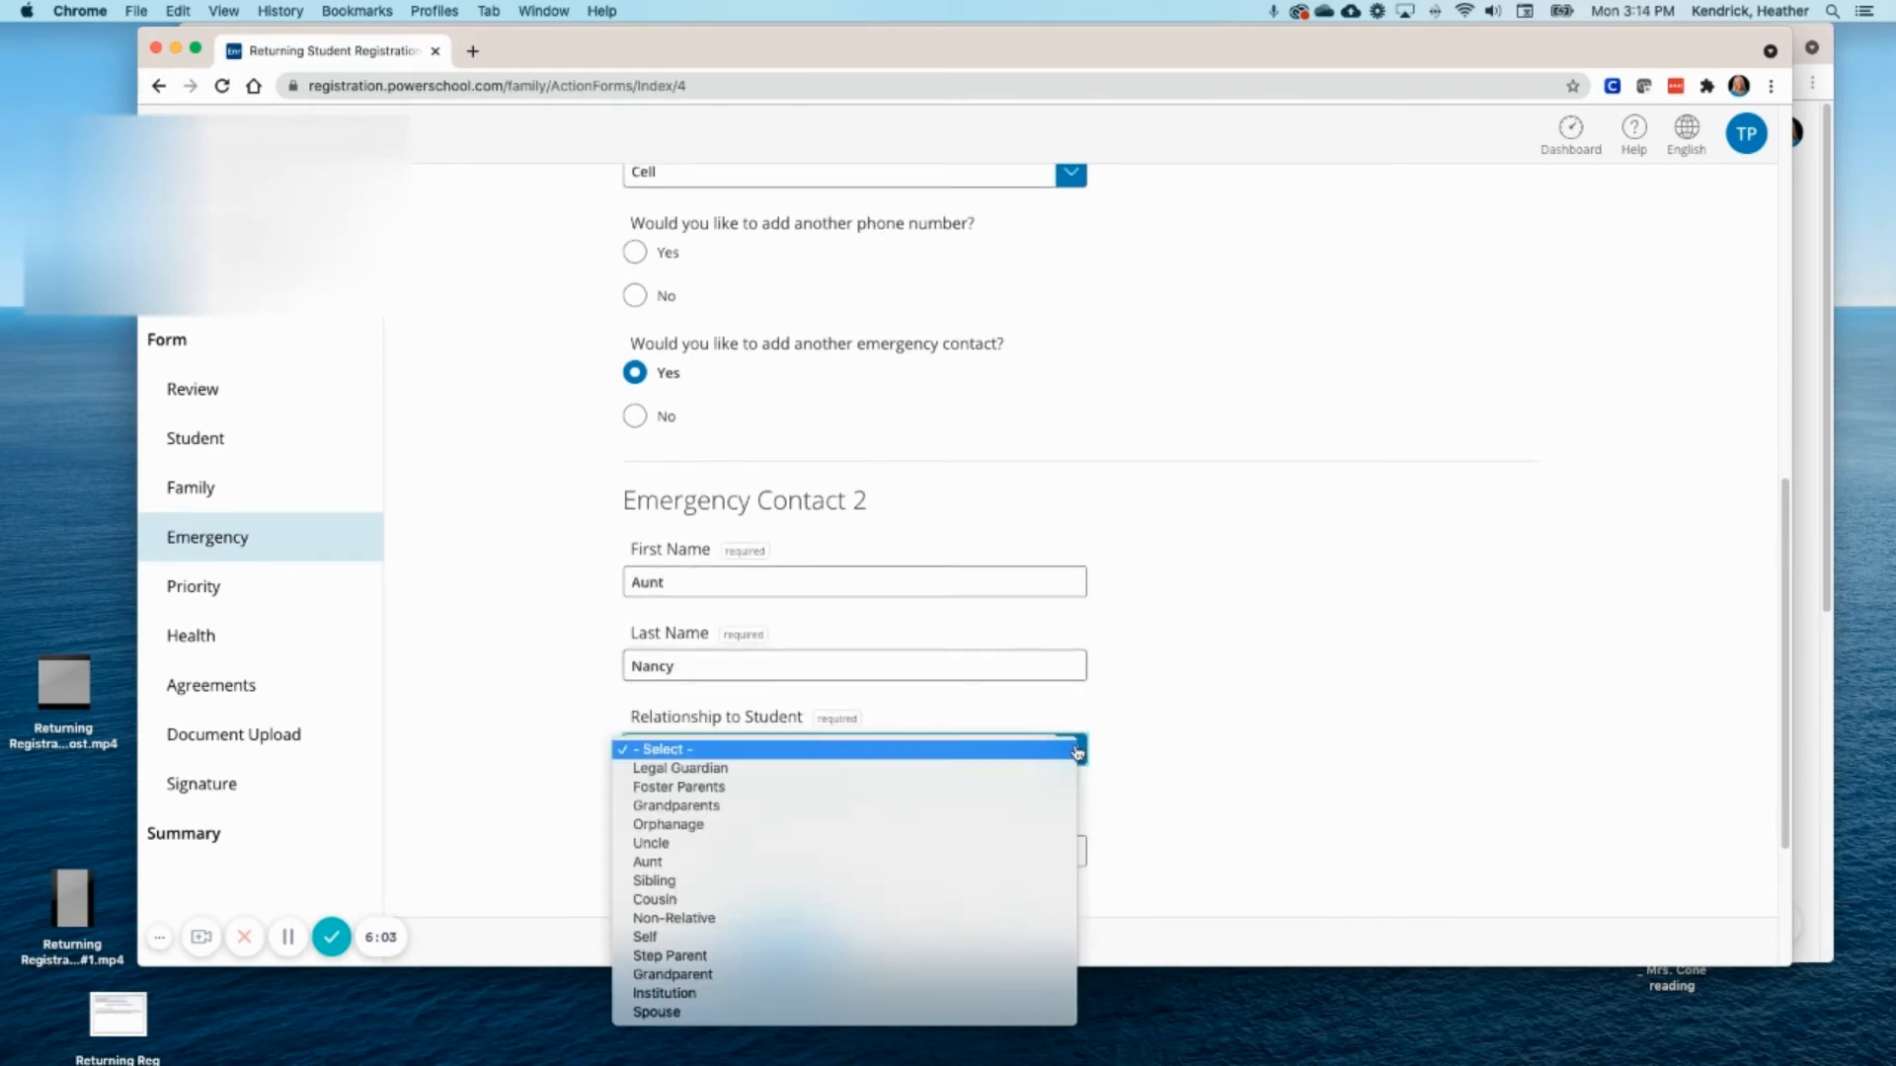
pyautogui.click(737, 862)
pyautogui.scroll(-1, 847, 827)
pyautogui.click(695, 811)
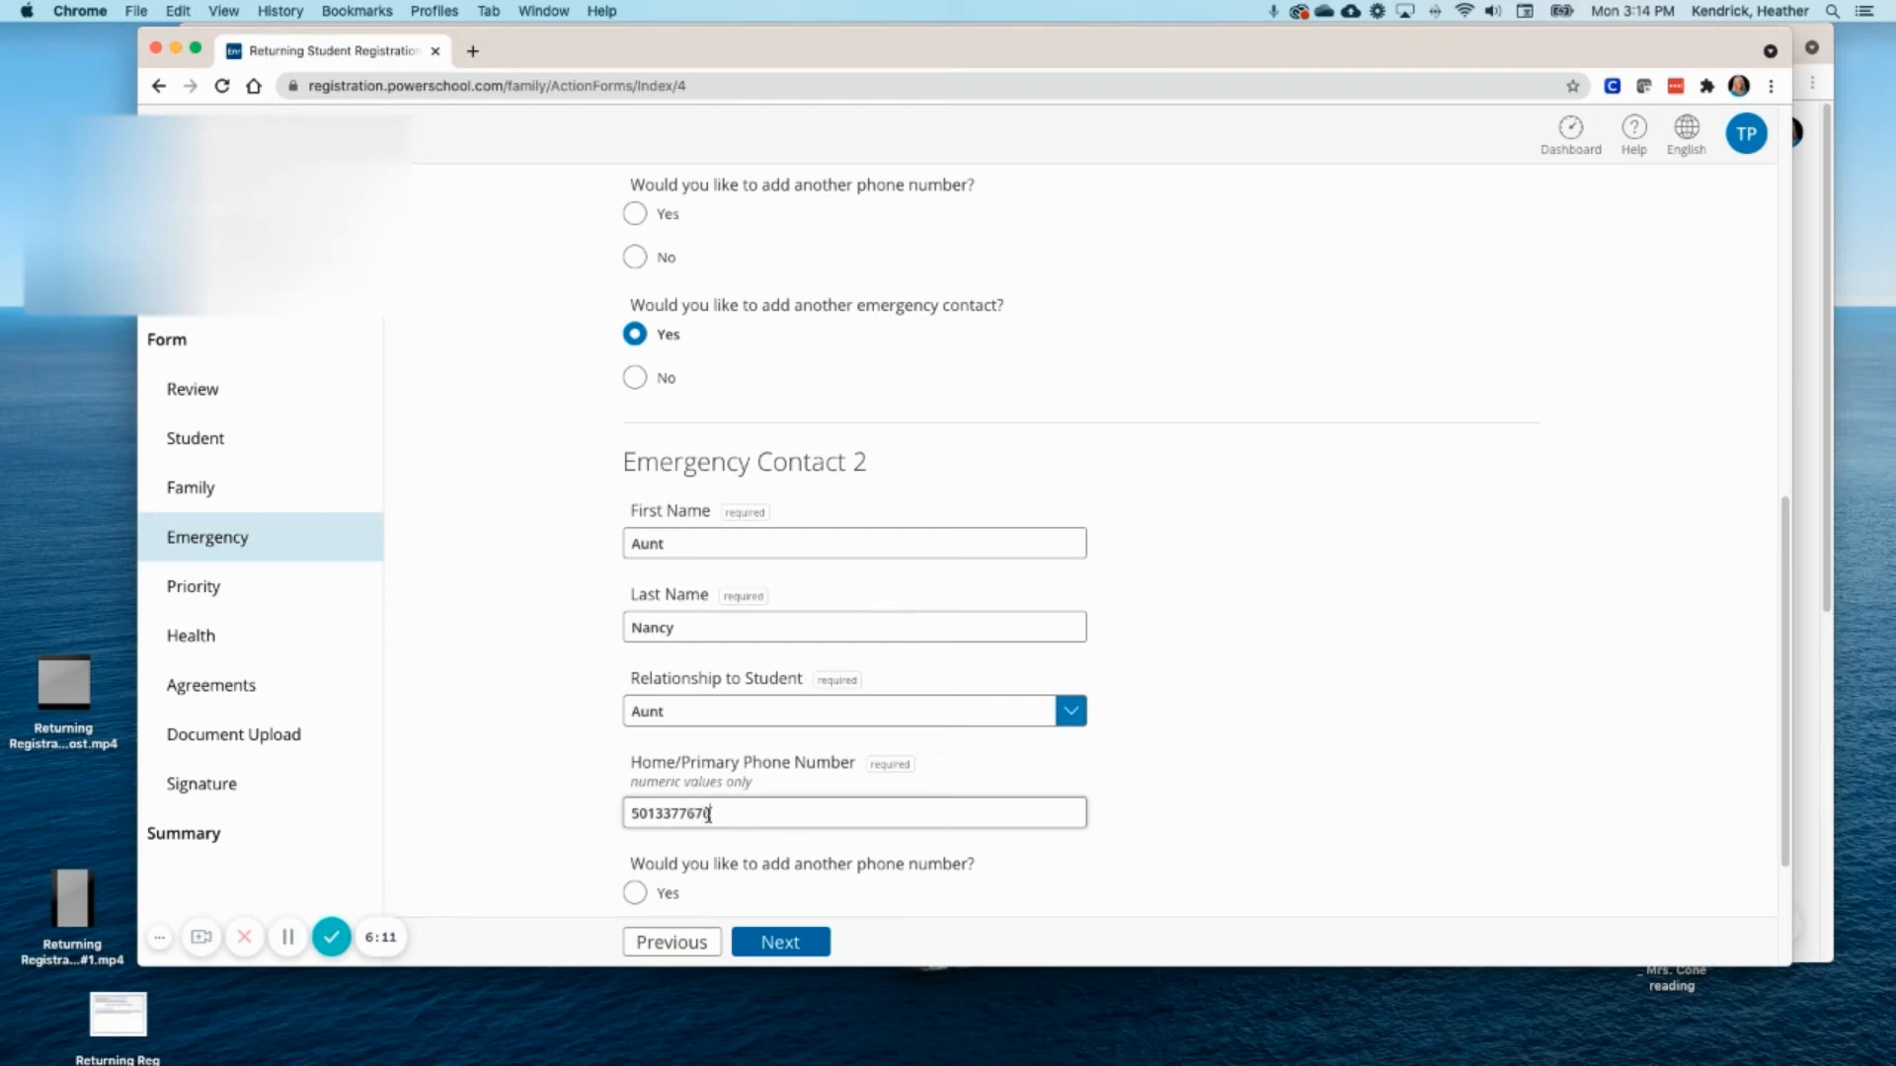
# - Decline another phone number and a third contact, then save the emergency contacts
pyautogui.scroll(-3, 710, 812)
pyautogui.click(636, 787)
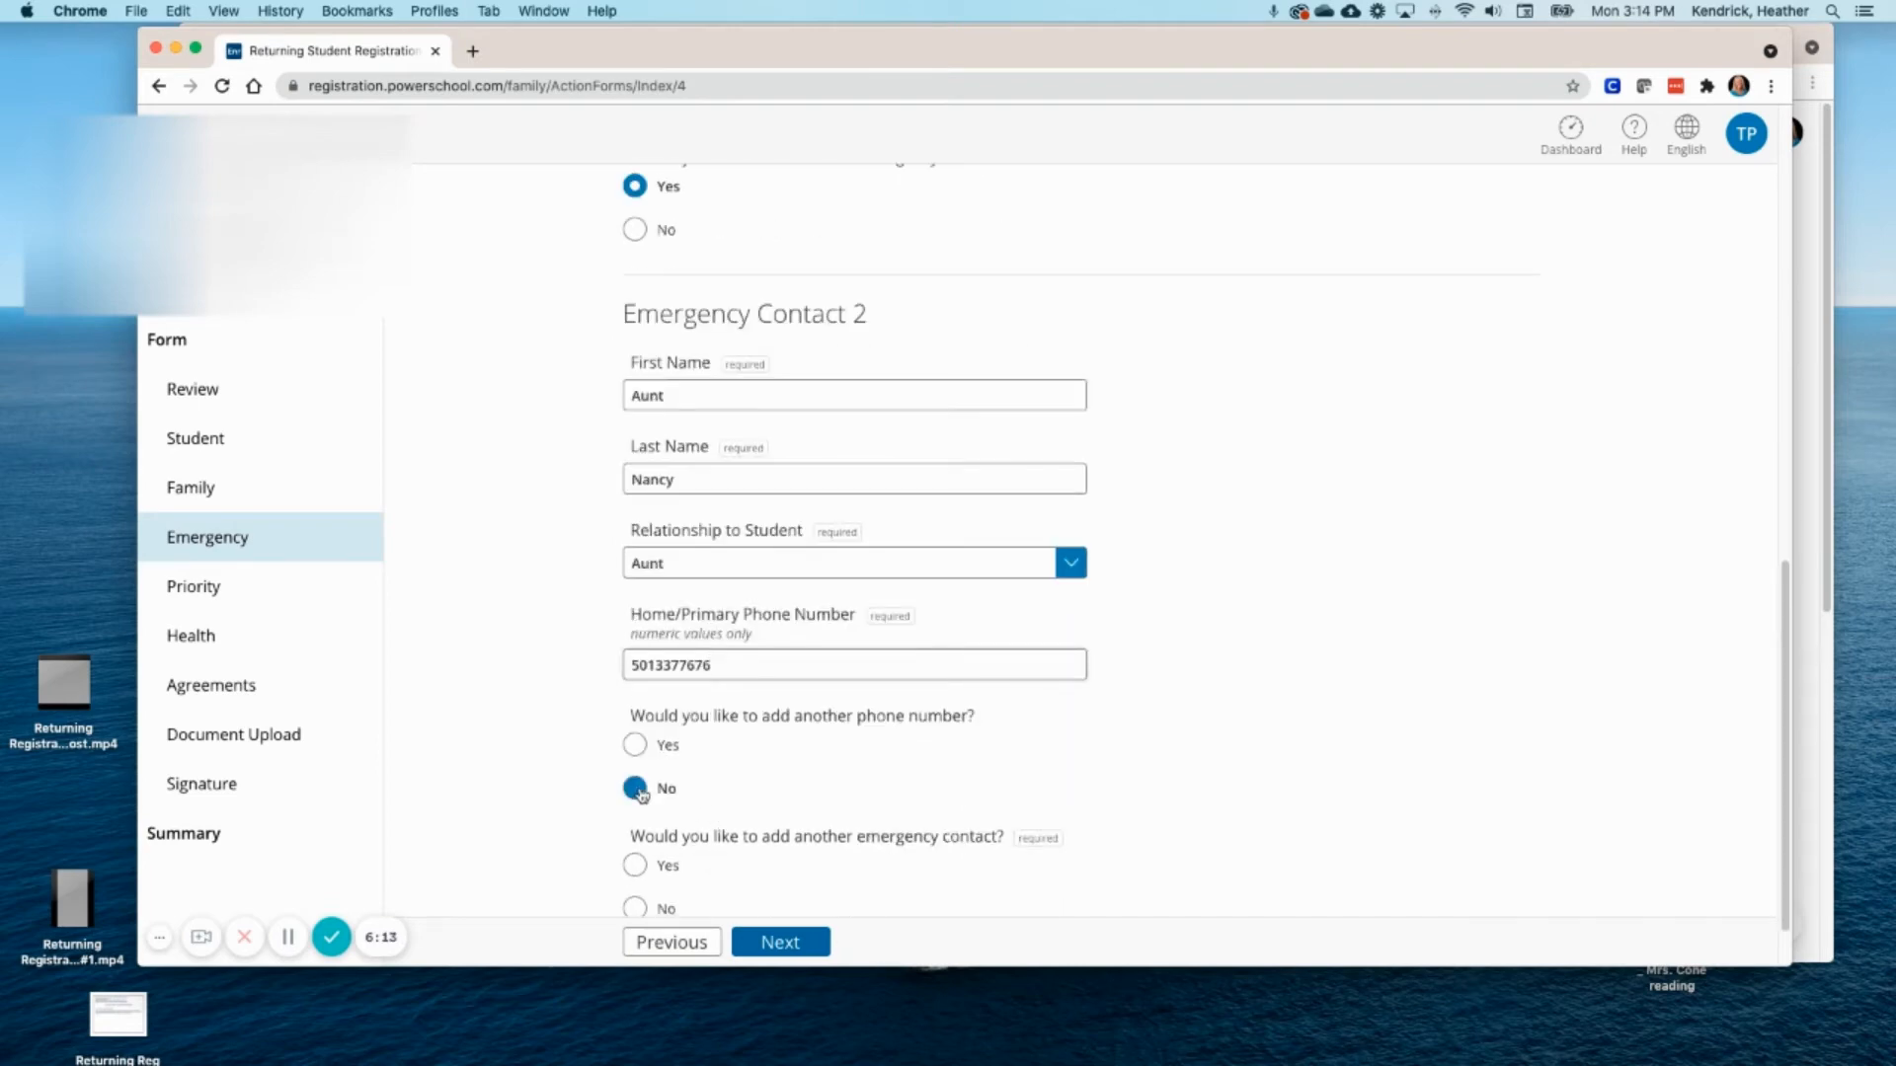
pyautogui.scroll(-1, 775, 790)
pyautogui.click(640, 869)
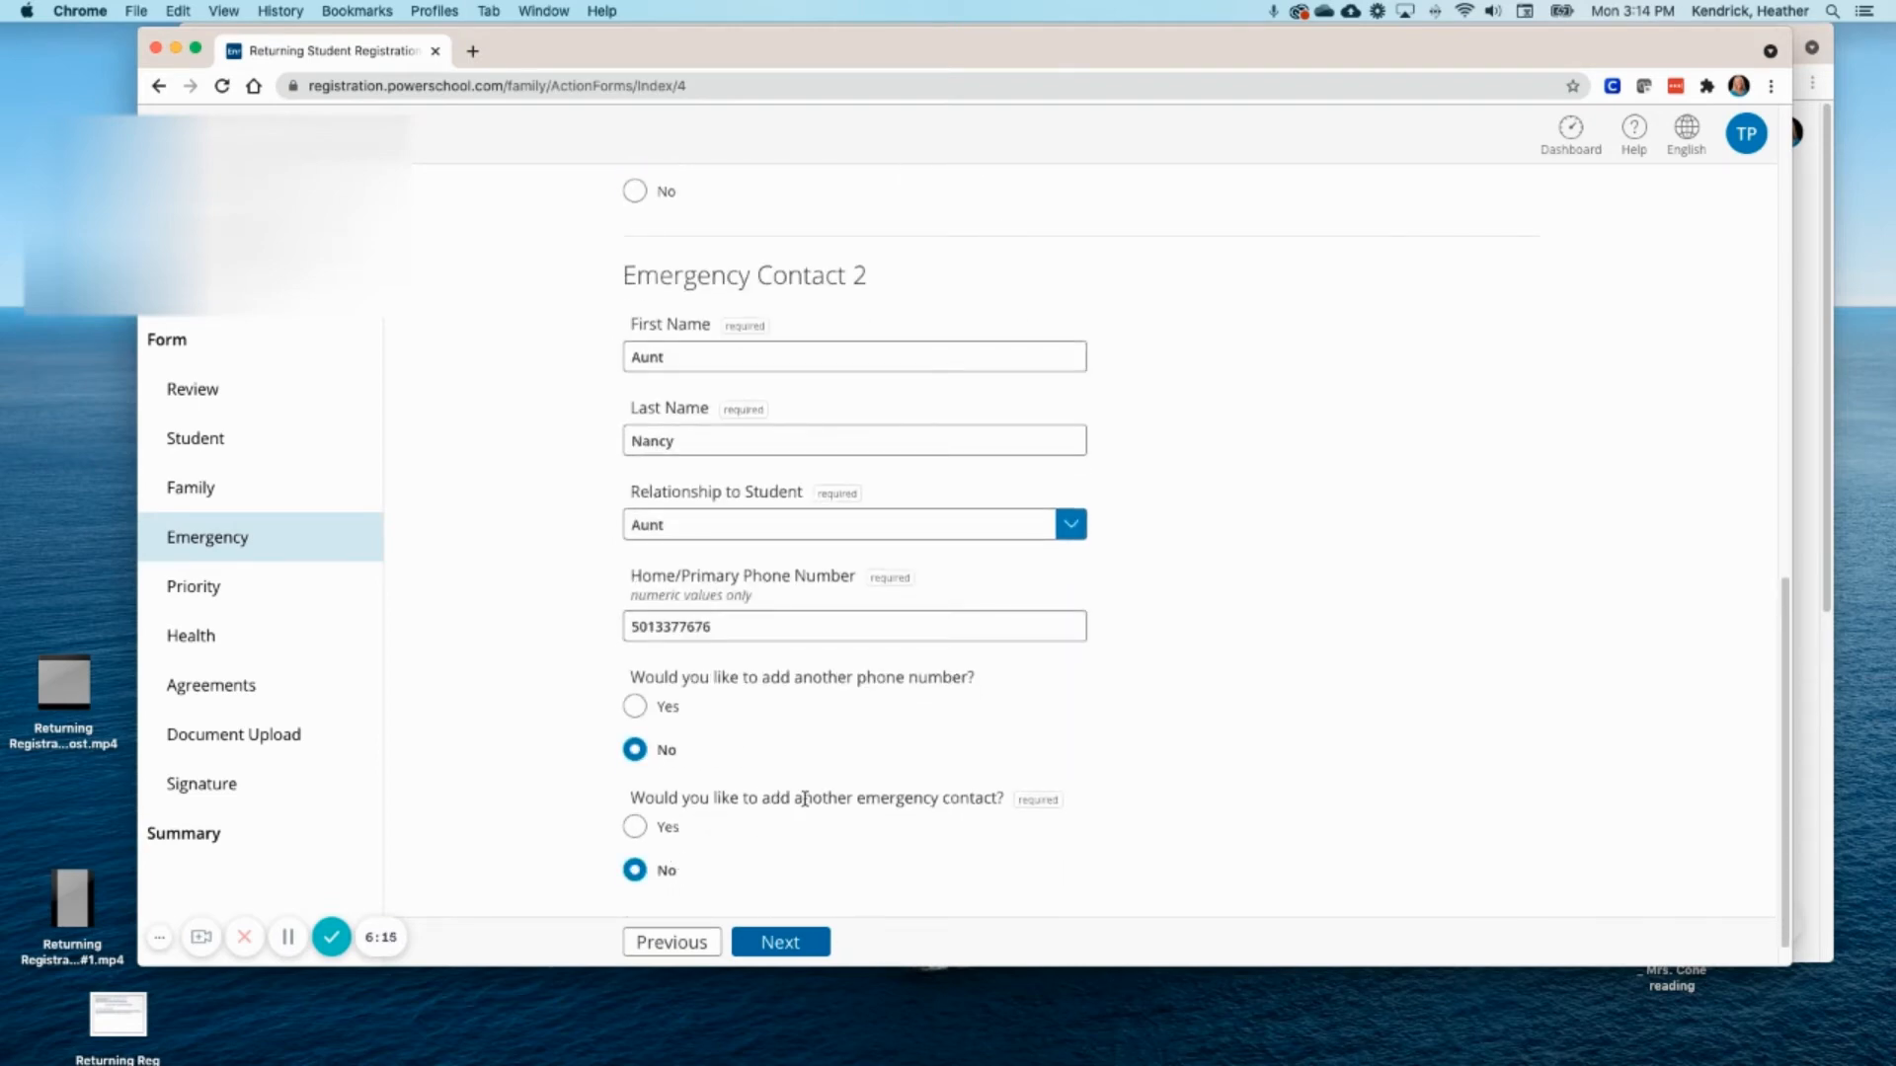
pyautogui.click(798, 942)
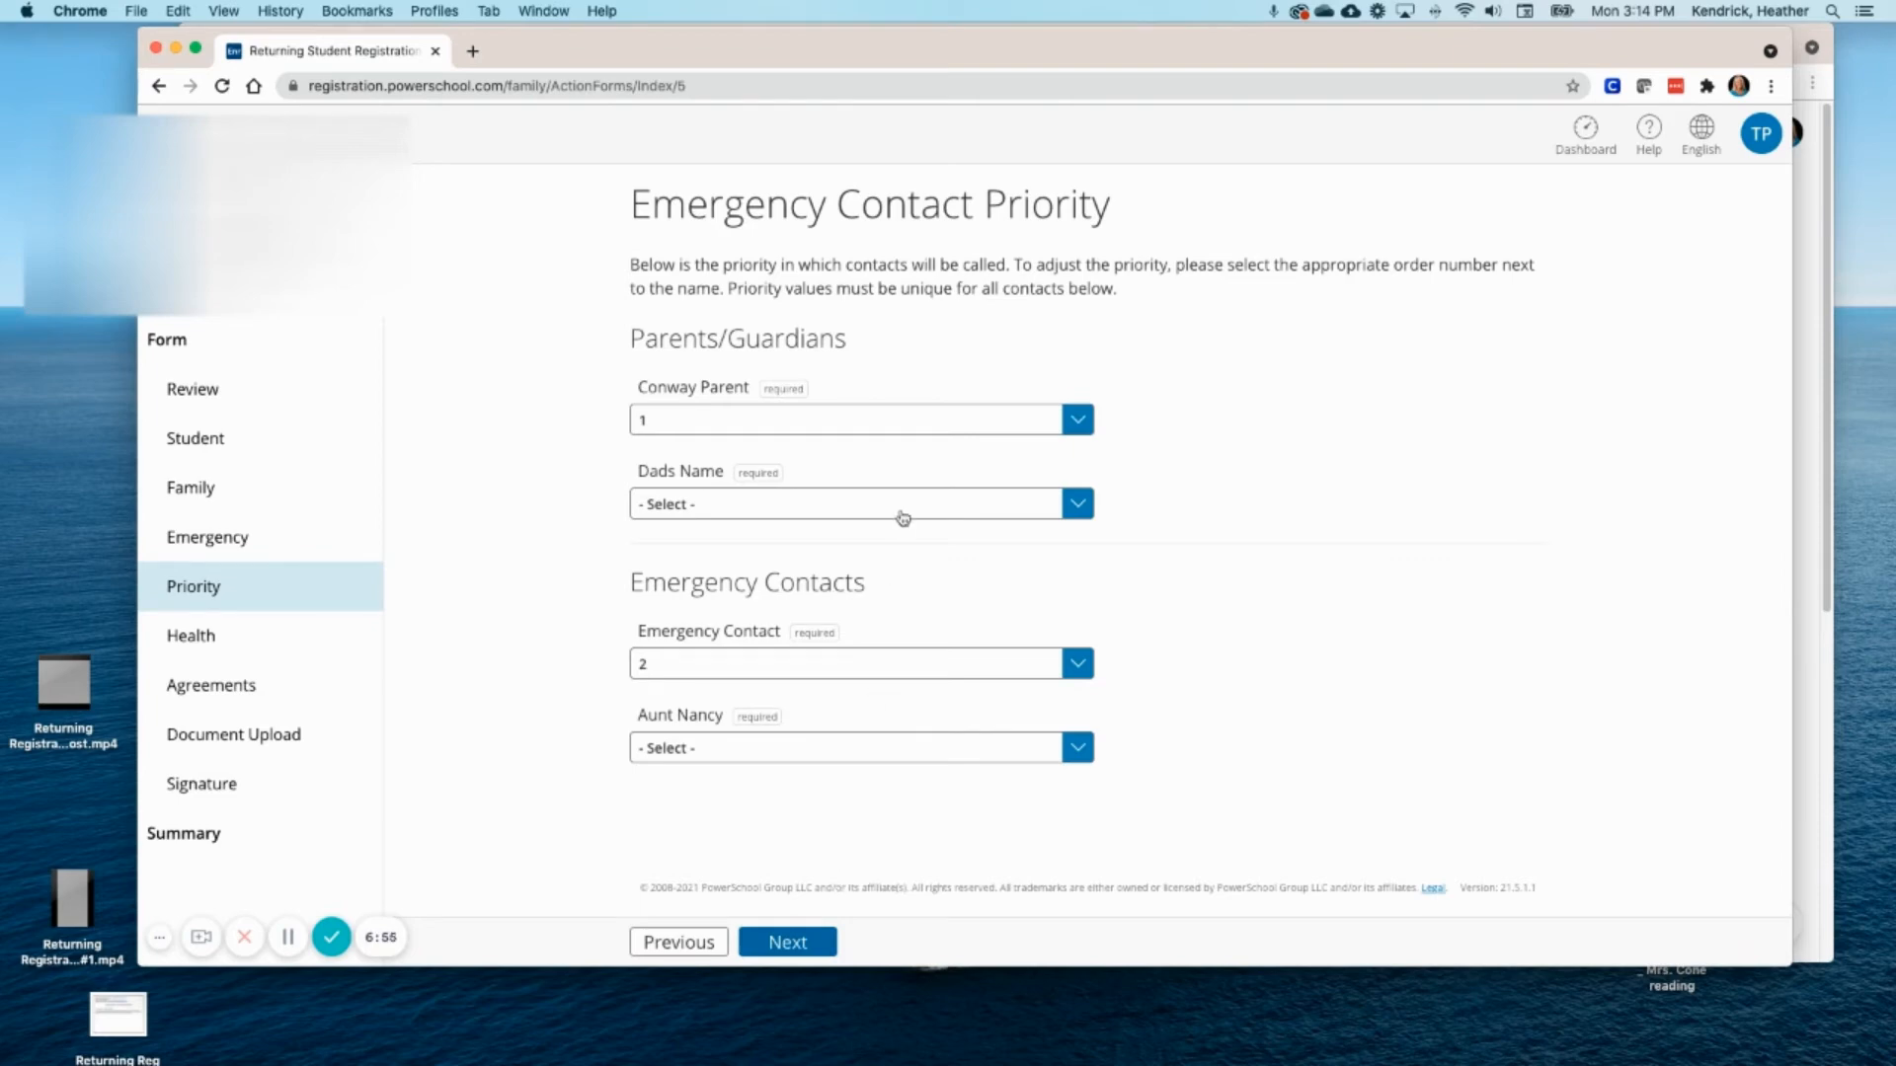
# - Accept the default contact priorities and continue to Health Information
pyautogui.click(820, 941)
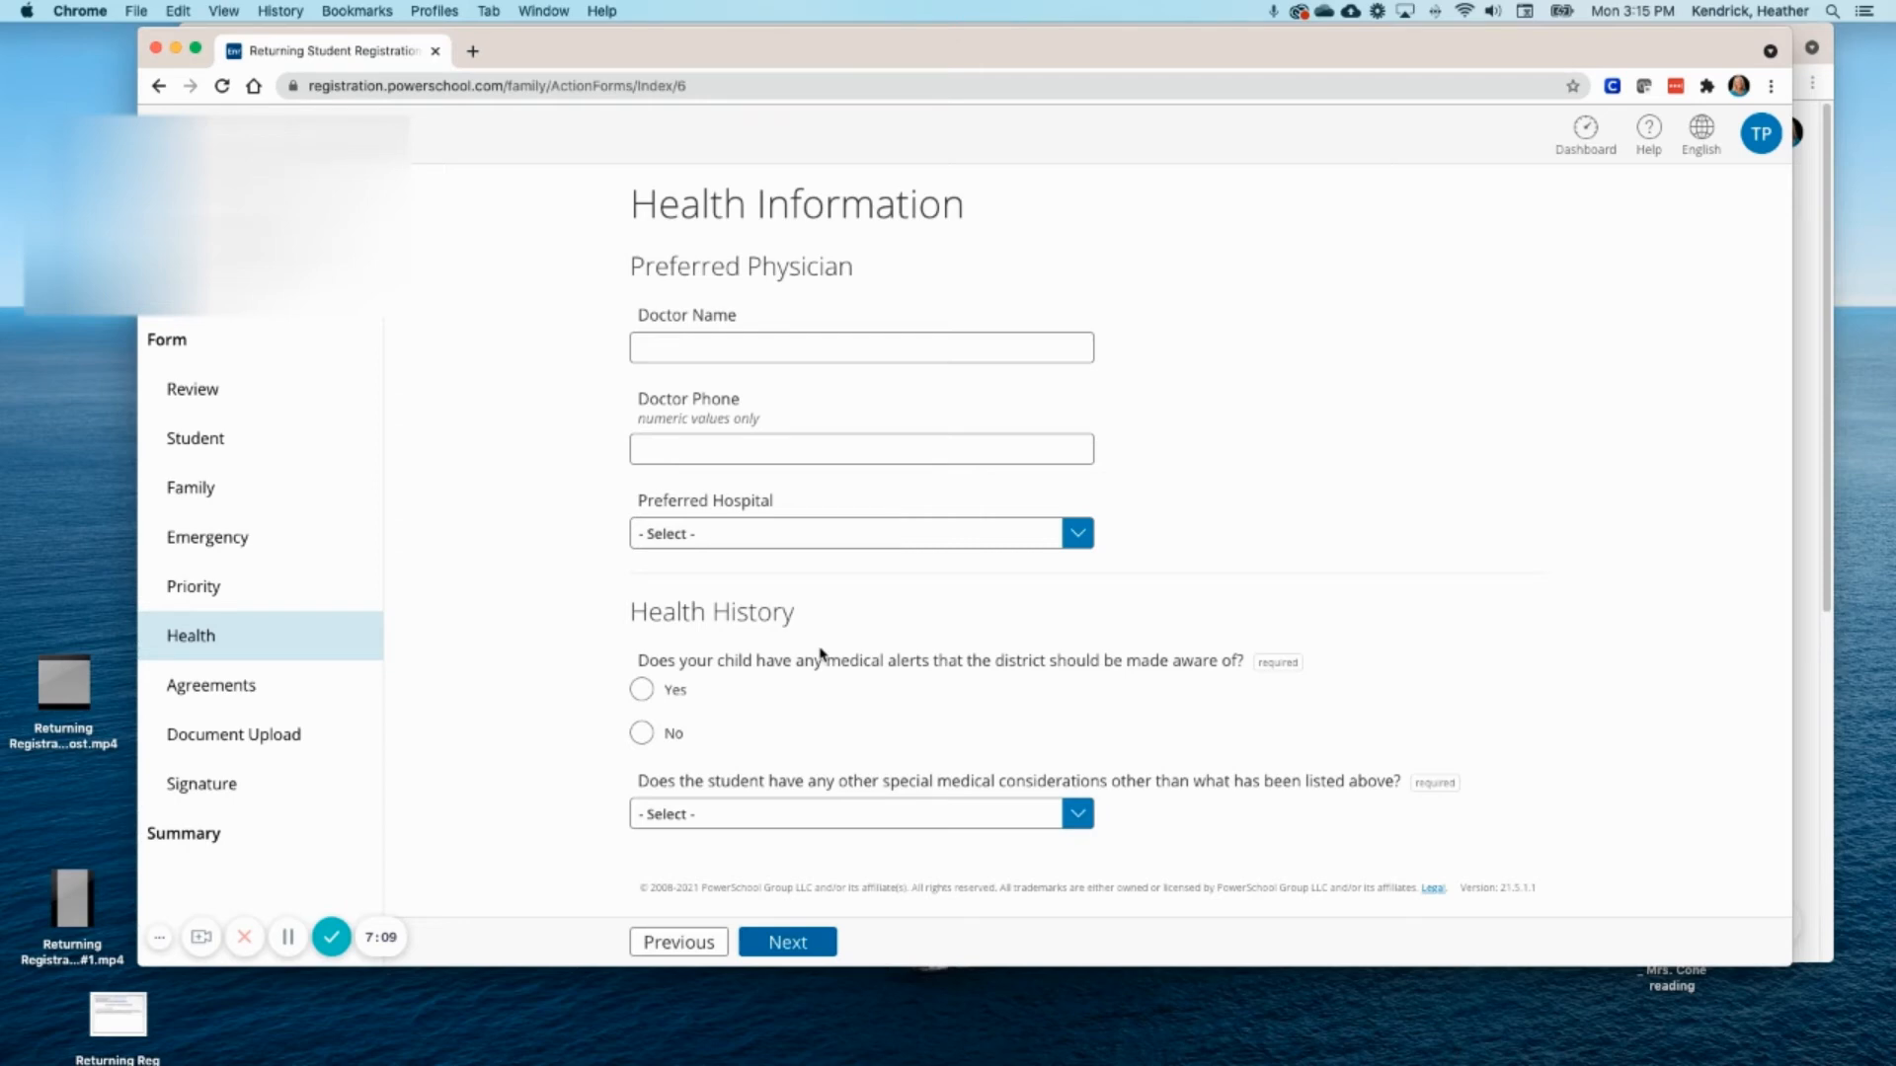
# - Answer No to medical alerts and special medical considerations, then save the health page
pyautogui.click(640, 735)
pyautogui.click(1078, 815)
pyautogui.click(843, 859)
pyautogui.click(816, 941)
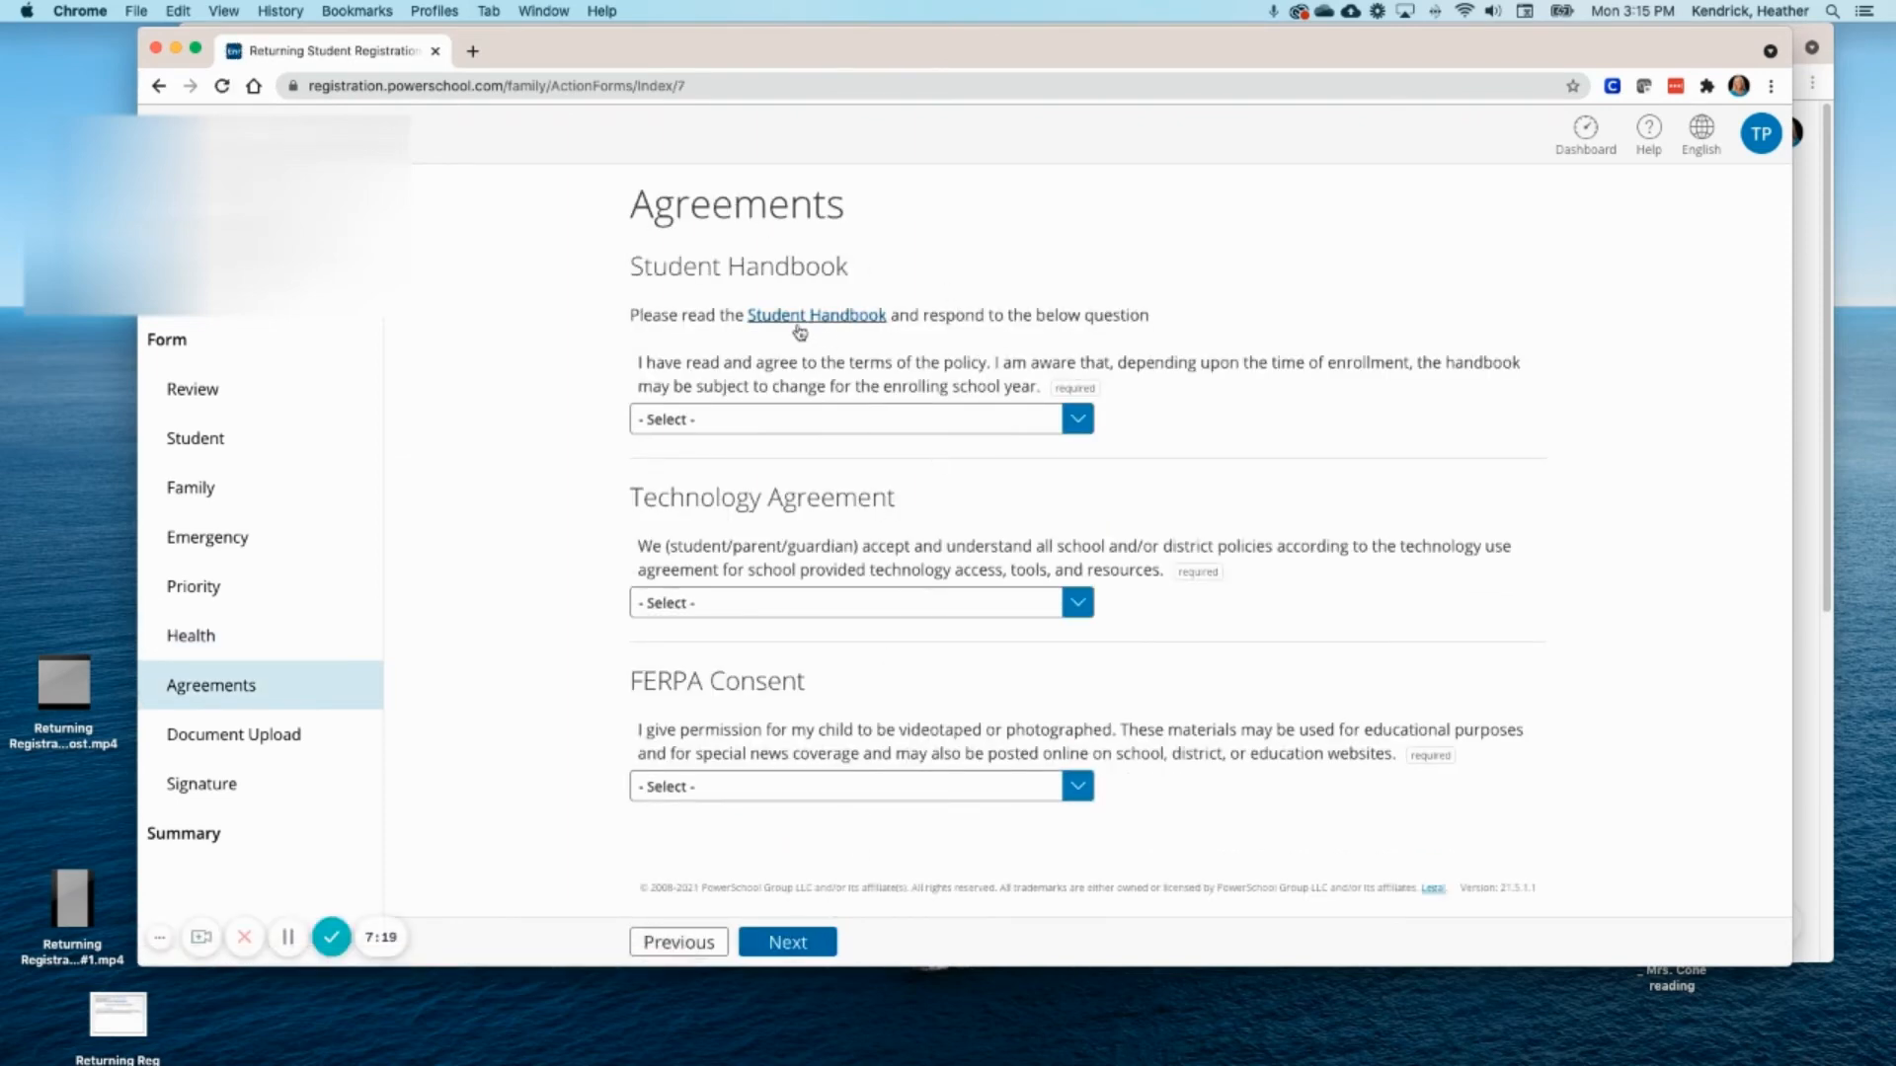
# - Answer Yes to the Student Handbook, Technology Agreement and FERPA Consent, then save
pyautogui.click(1078, 419)
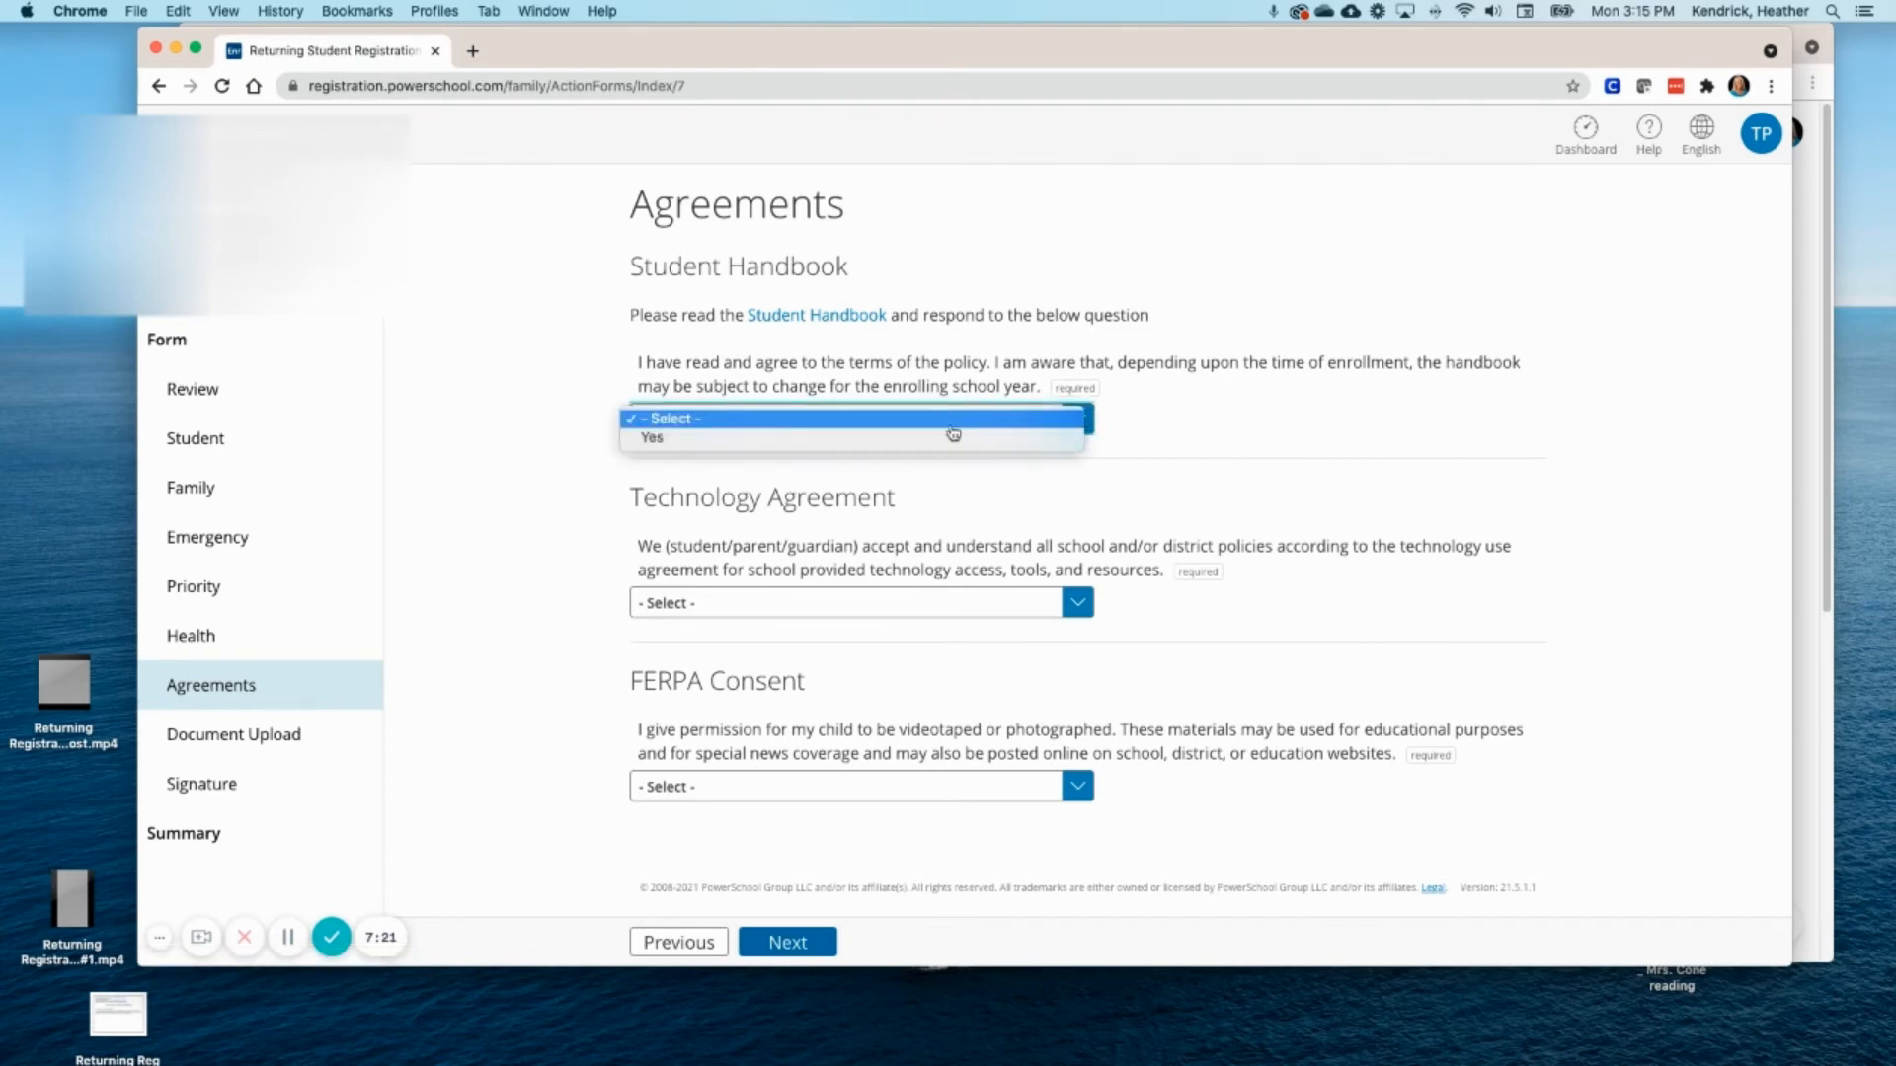
pyautogui.click(838, 438)
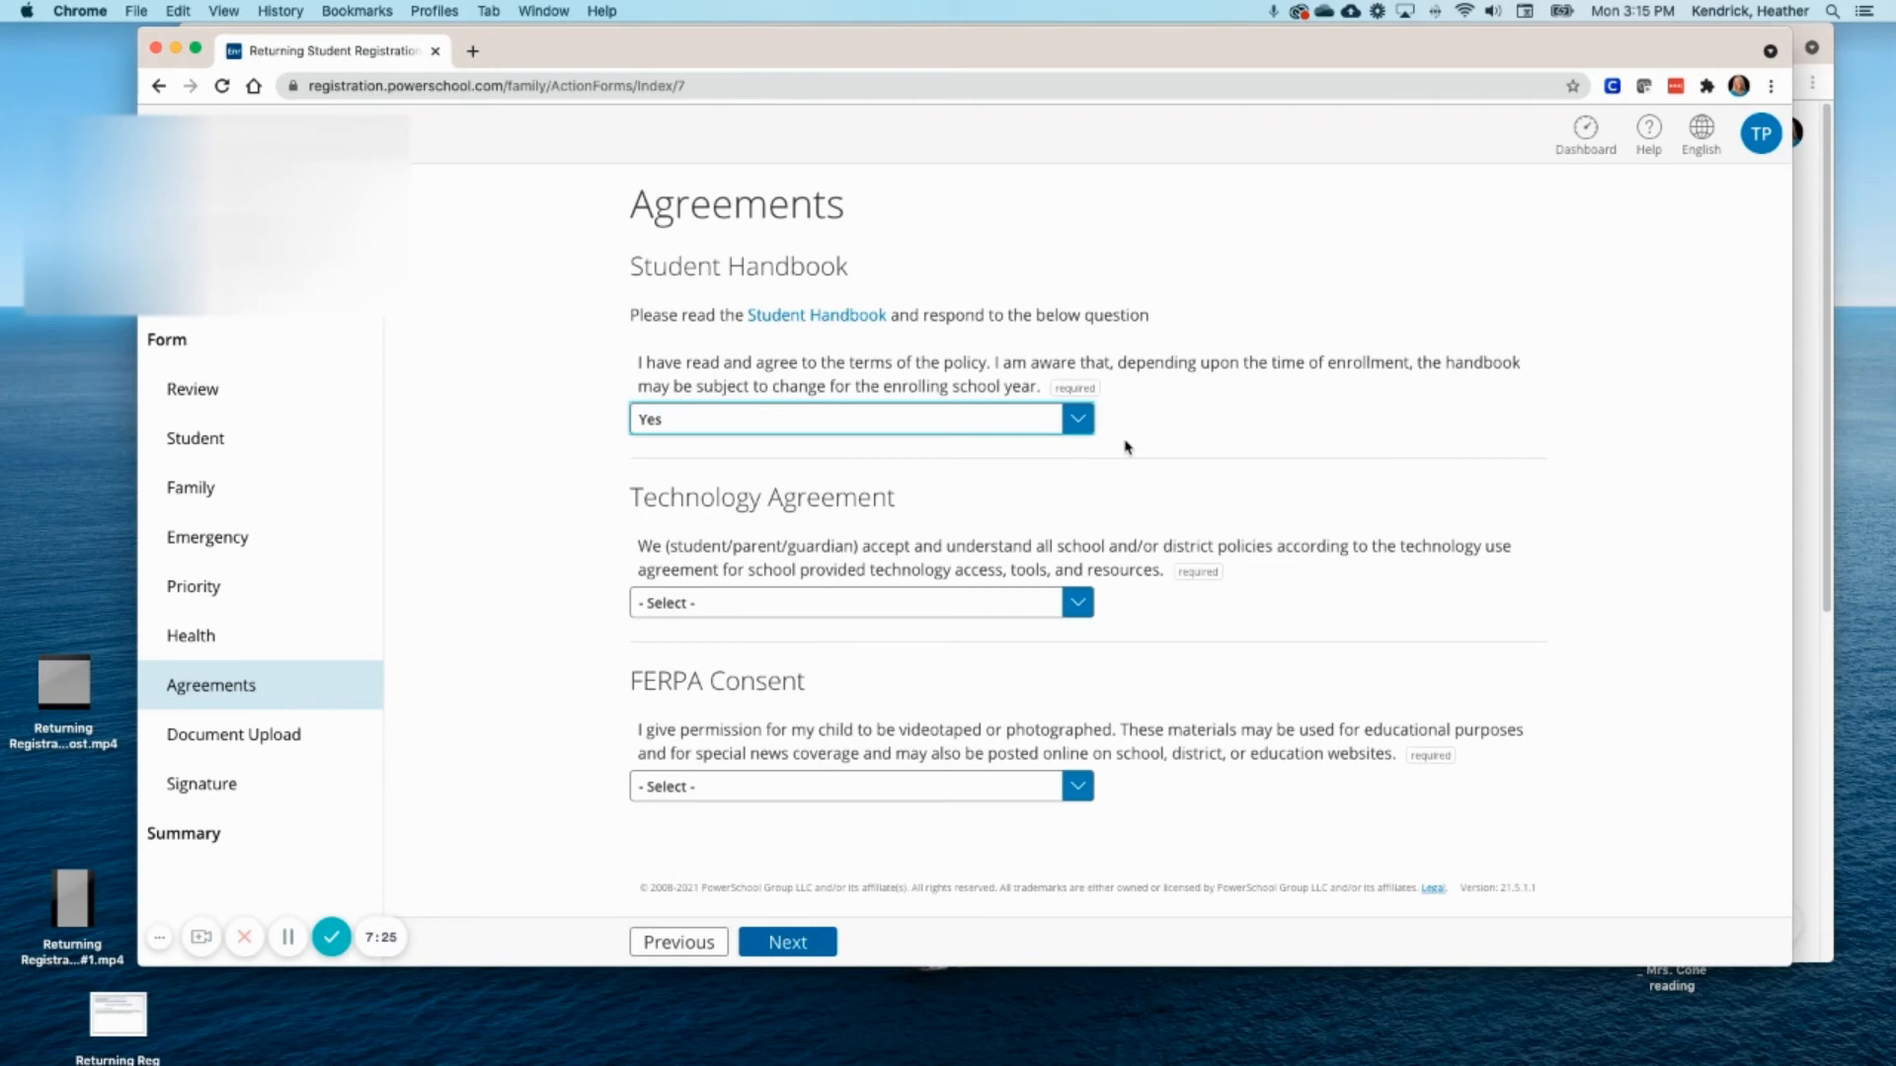
pyautogui.click(1080, 608)
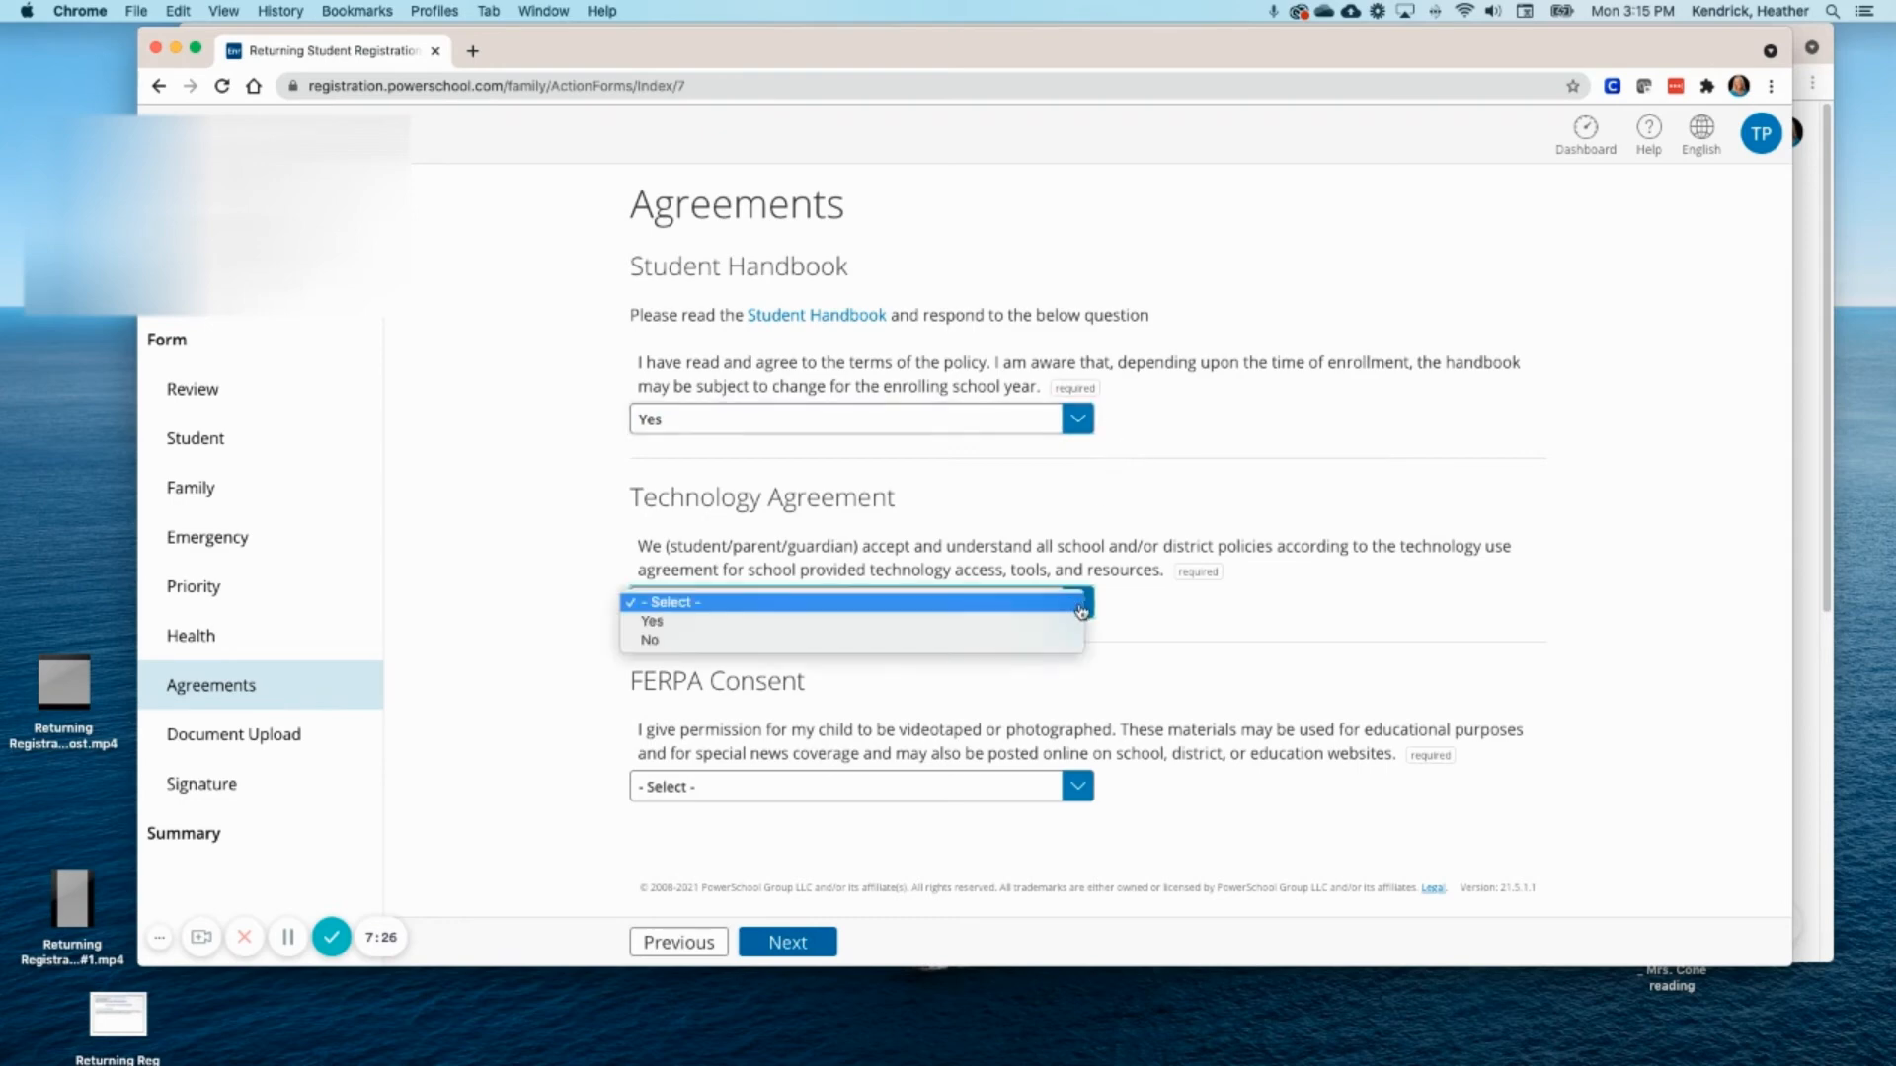
pyautogui.click(999, 625)
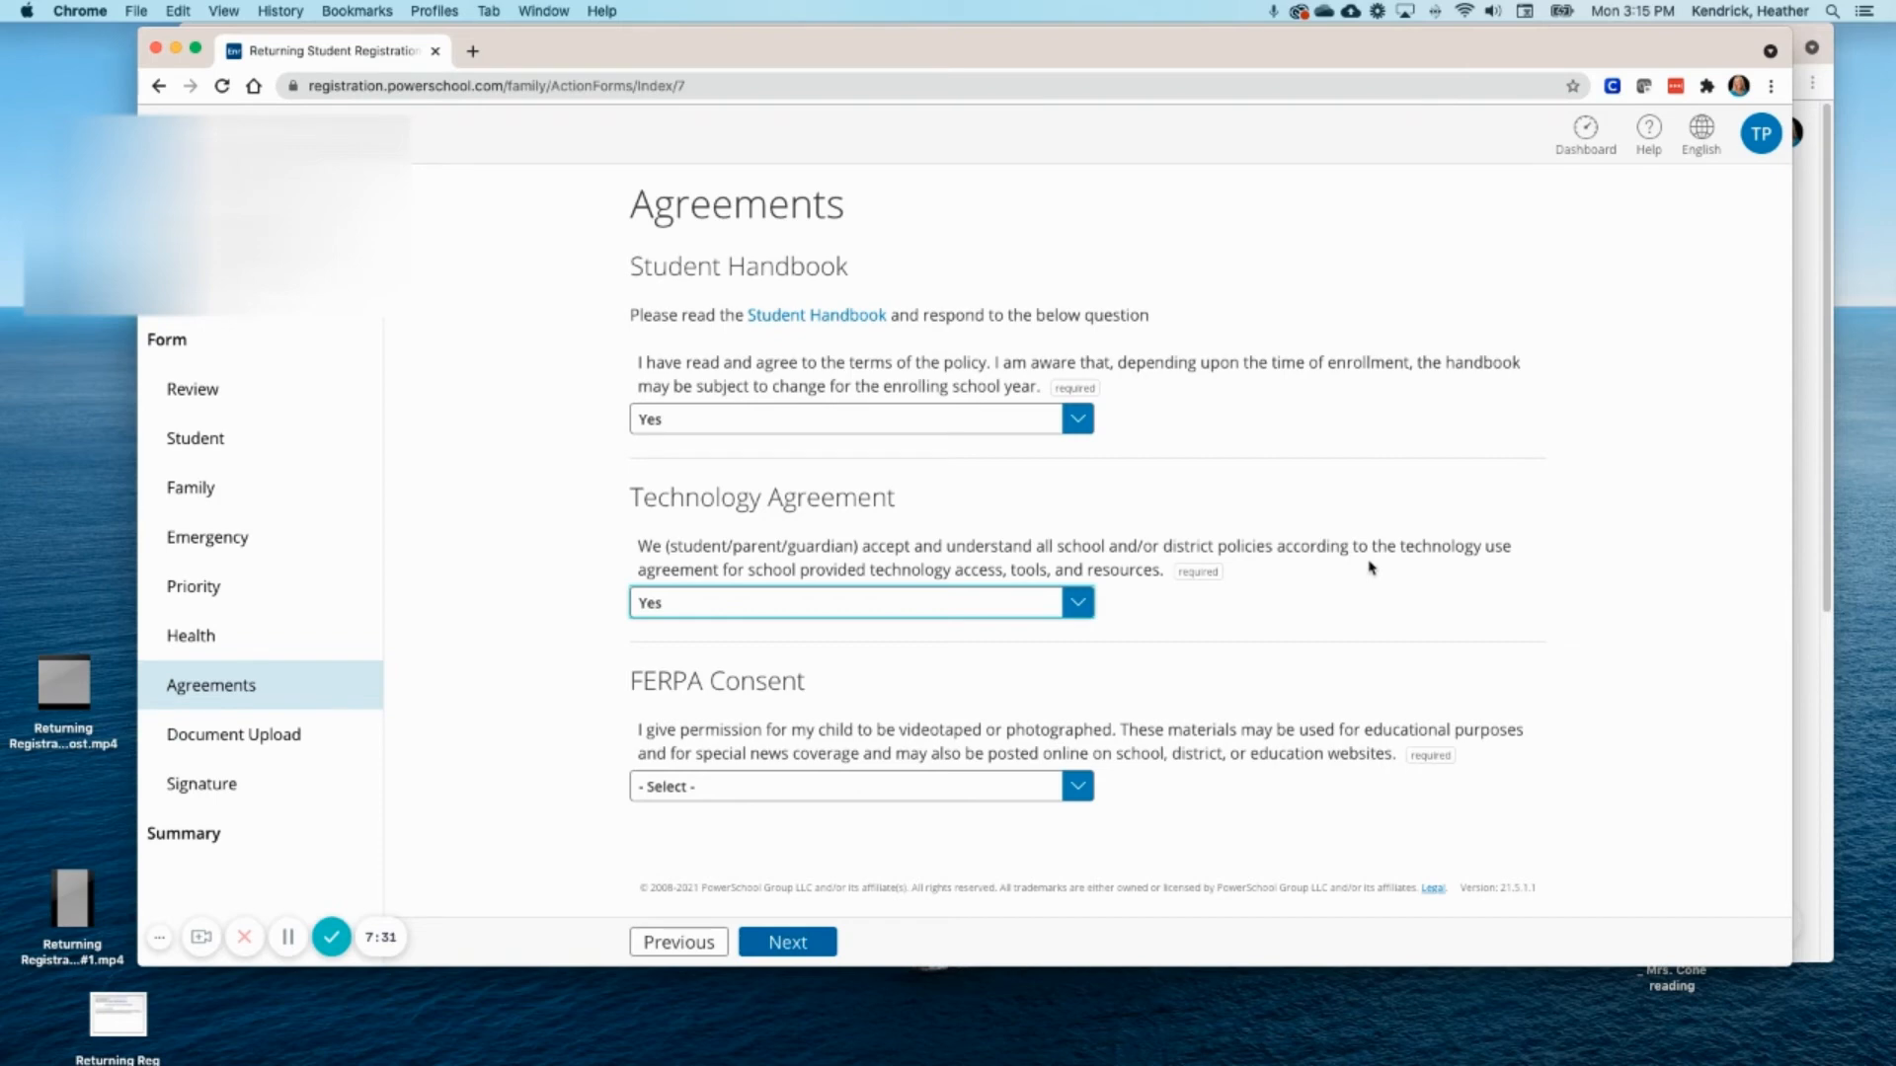
pyautogui.click(1082, 790)
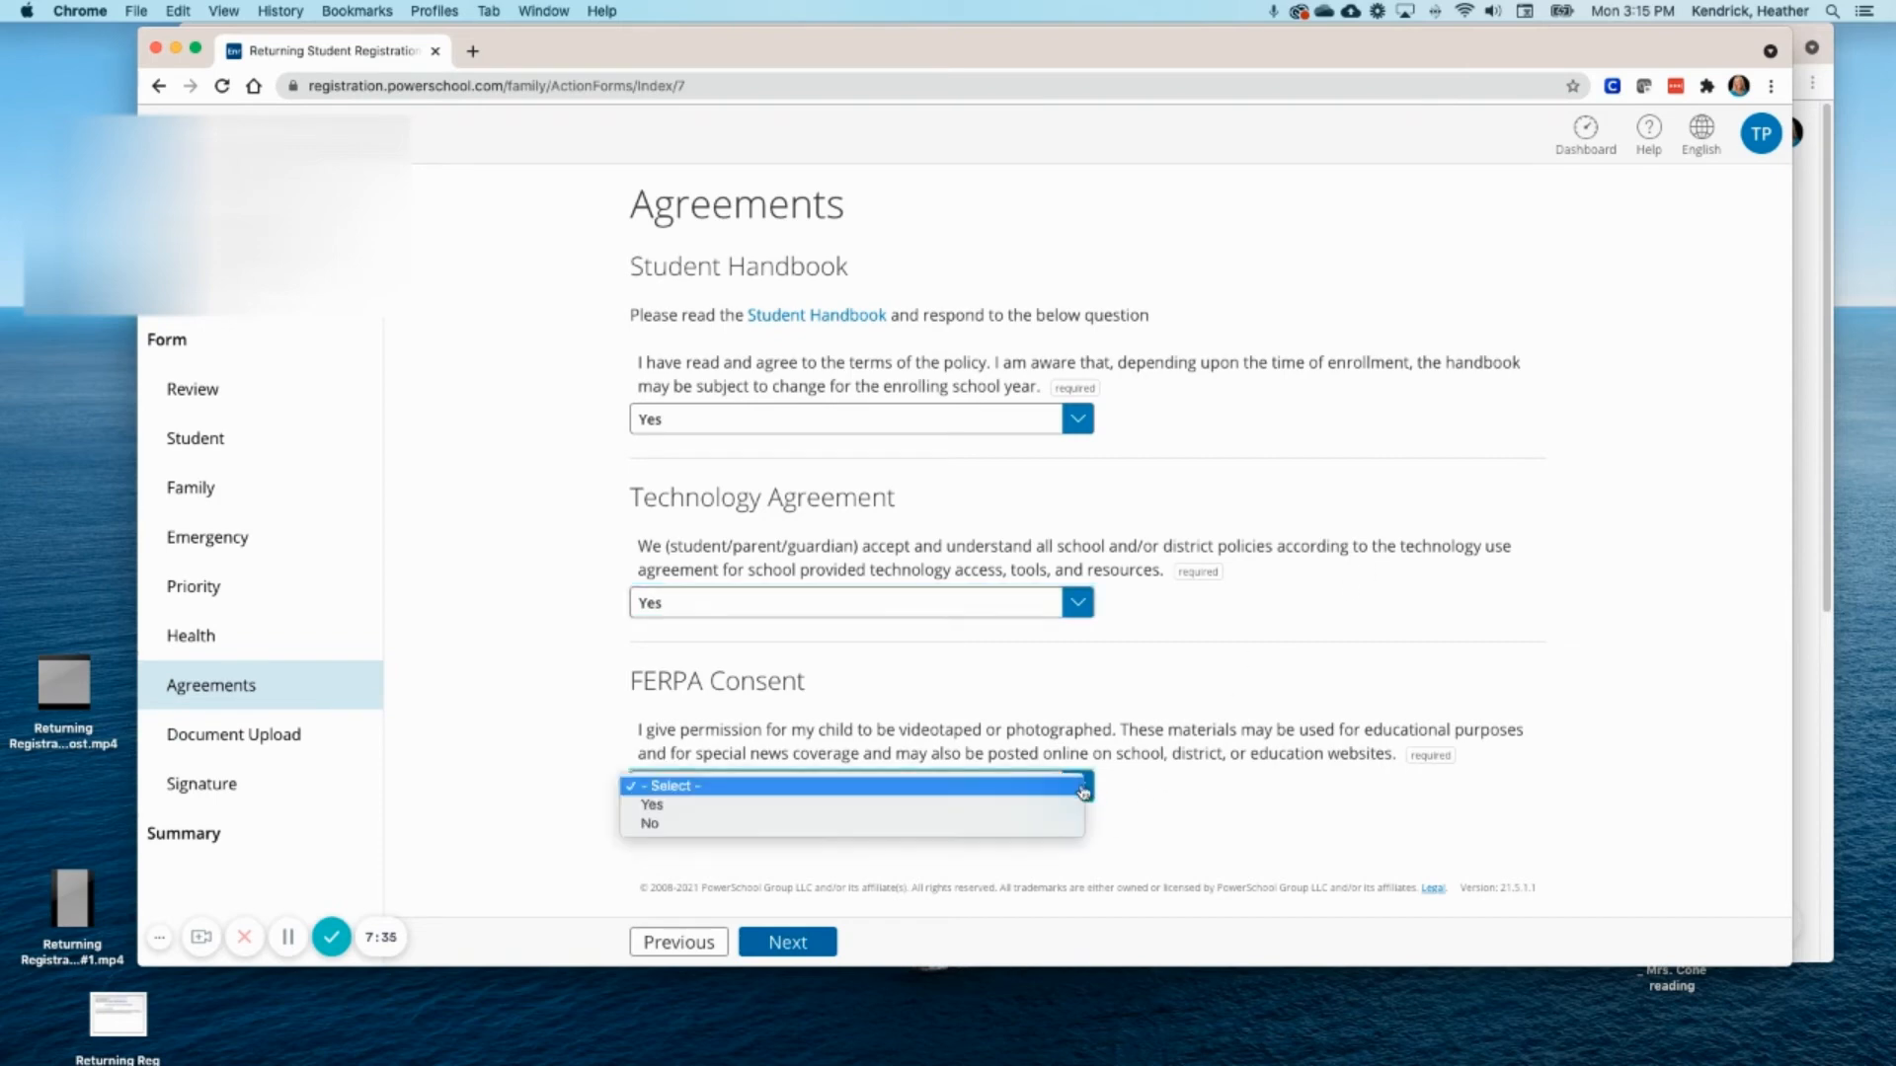
pyautogui.click(1072, 810)
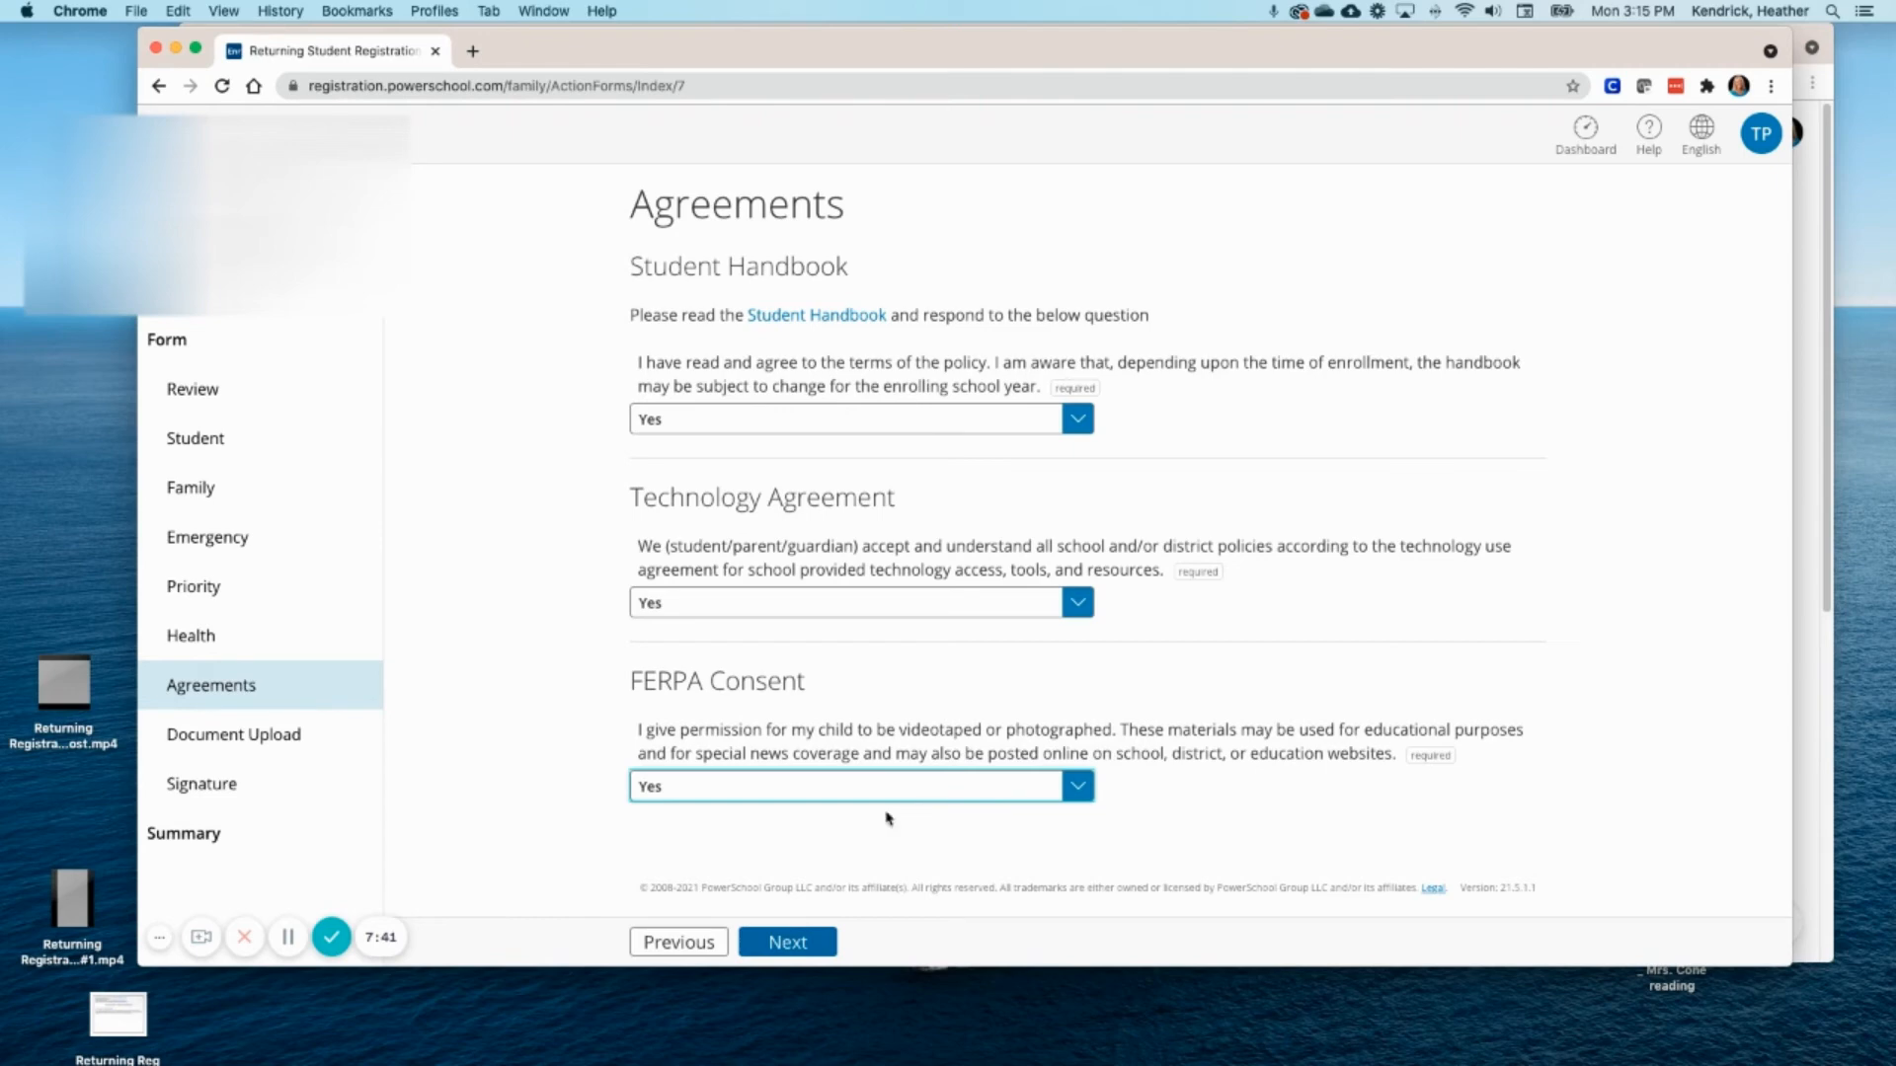
pyautogui.click(793, 948)
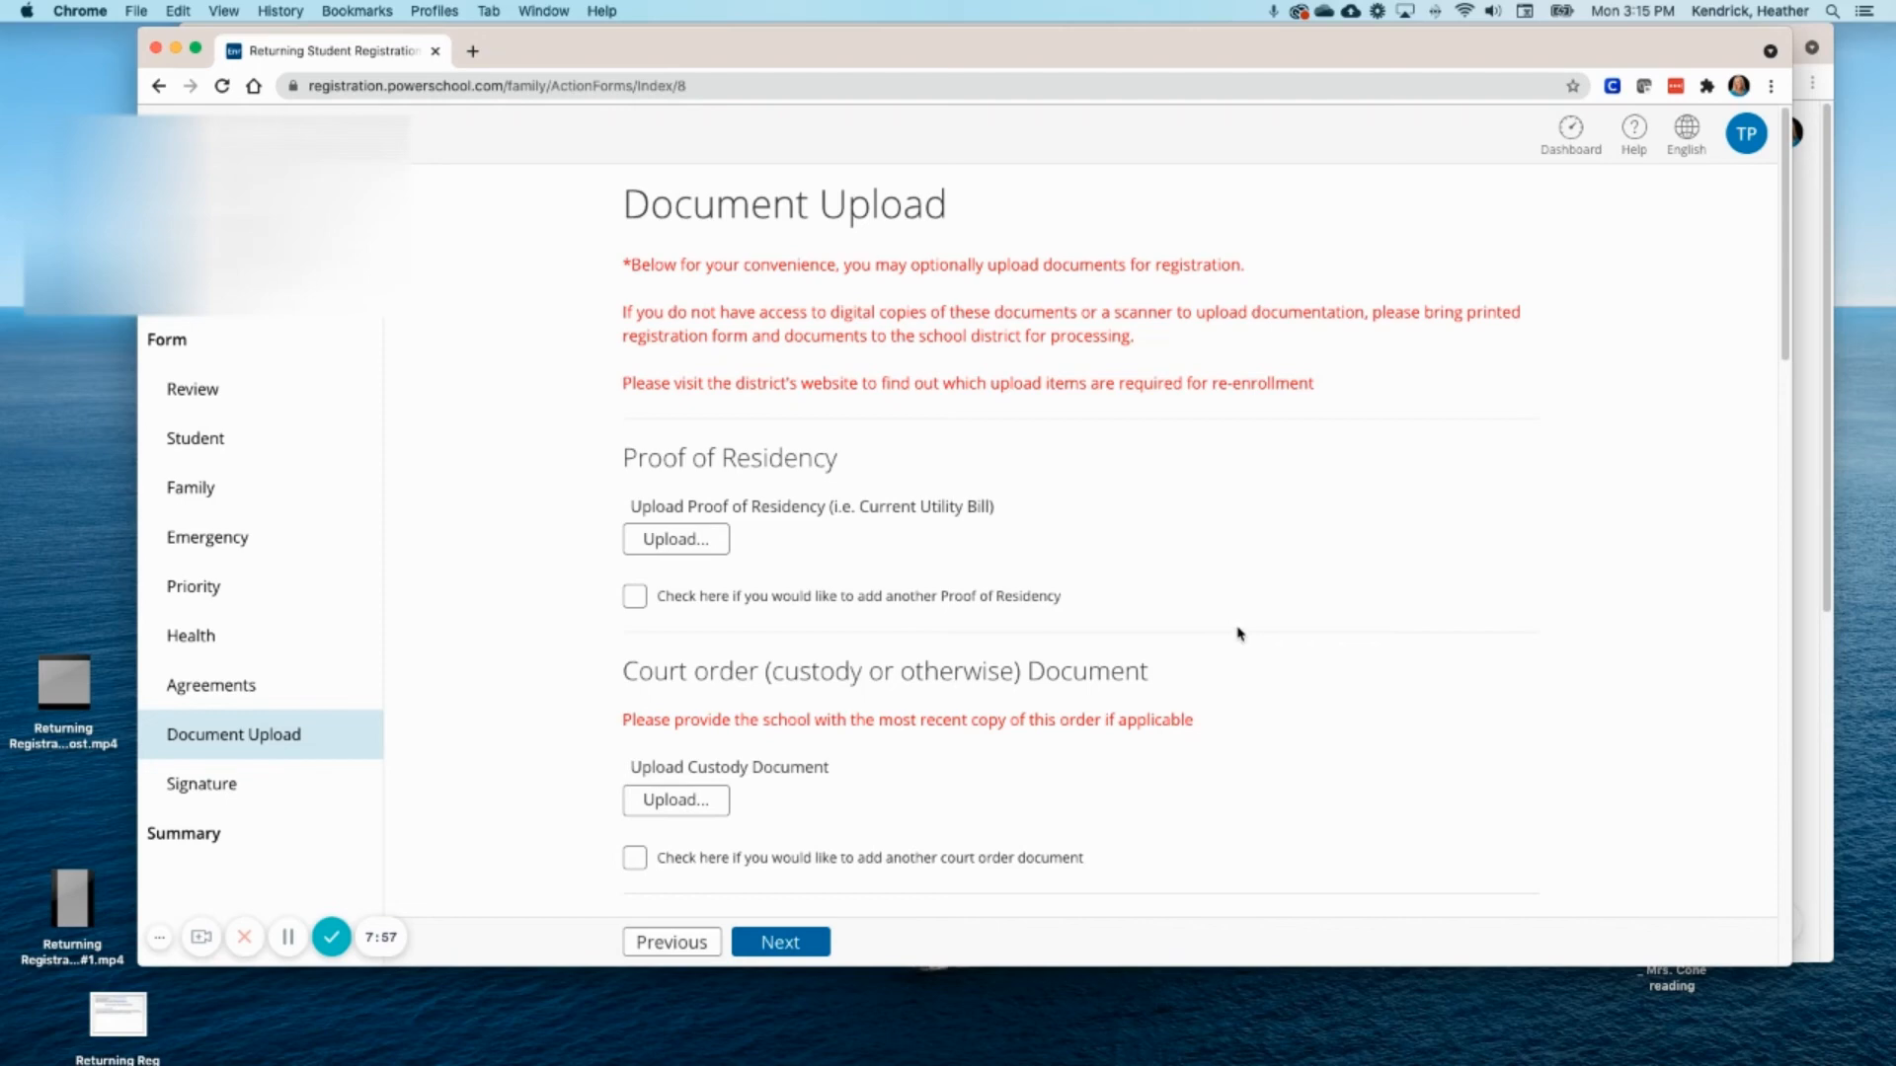
# - Review the optional Document Upload page and continue without uploading anything
pyautogui.scroll(-3, 1241, 631)
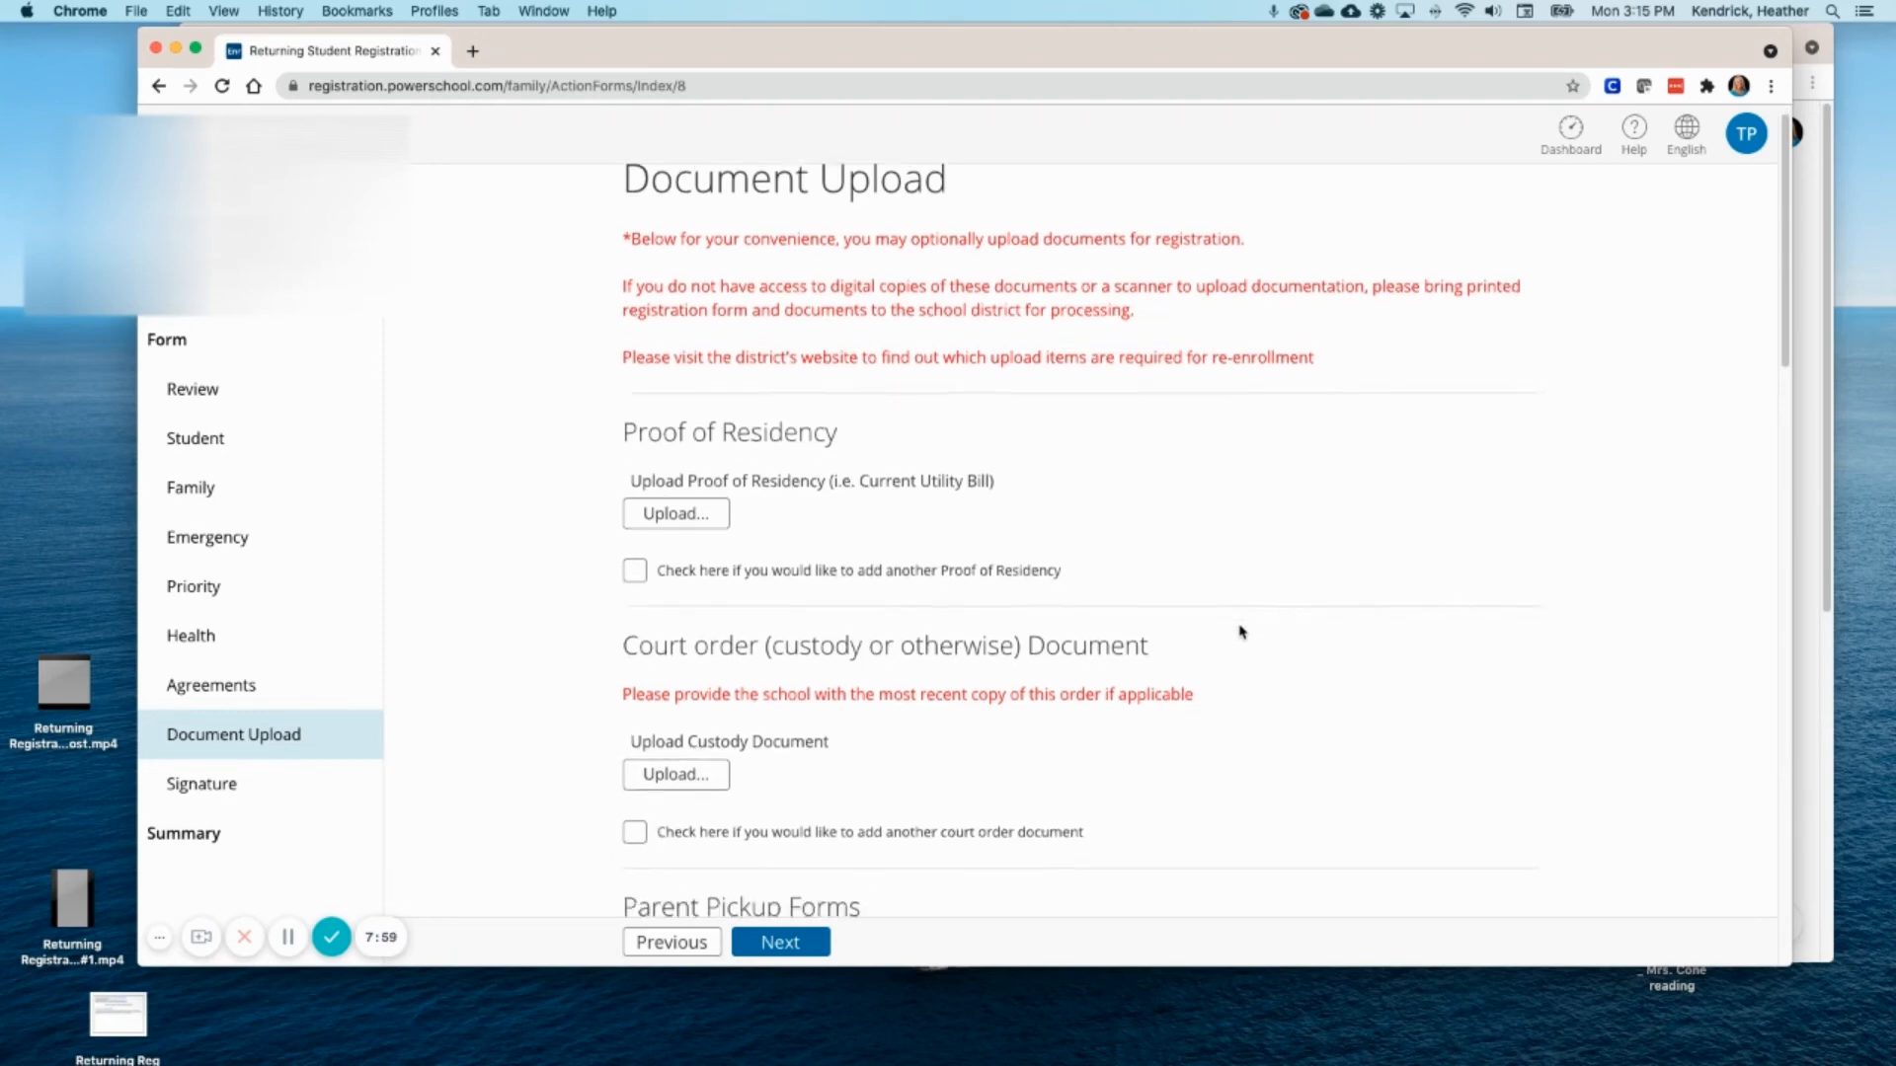
pyautogui.scroll(-10, 1212, 643)
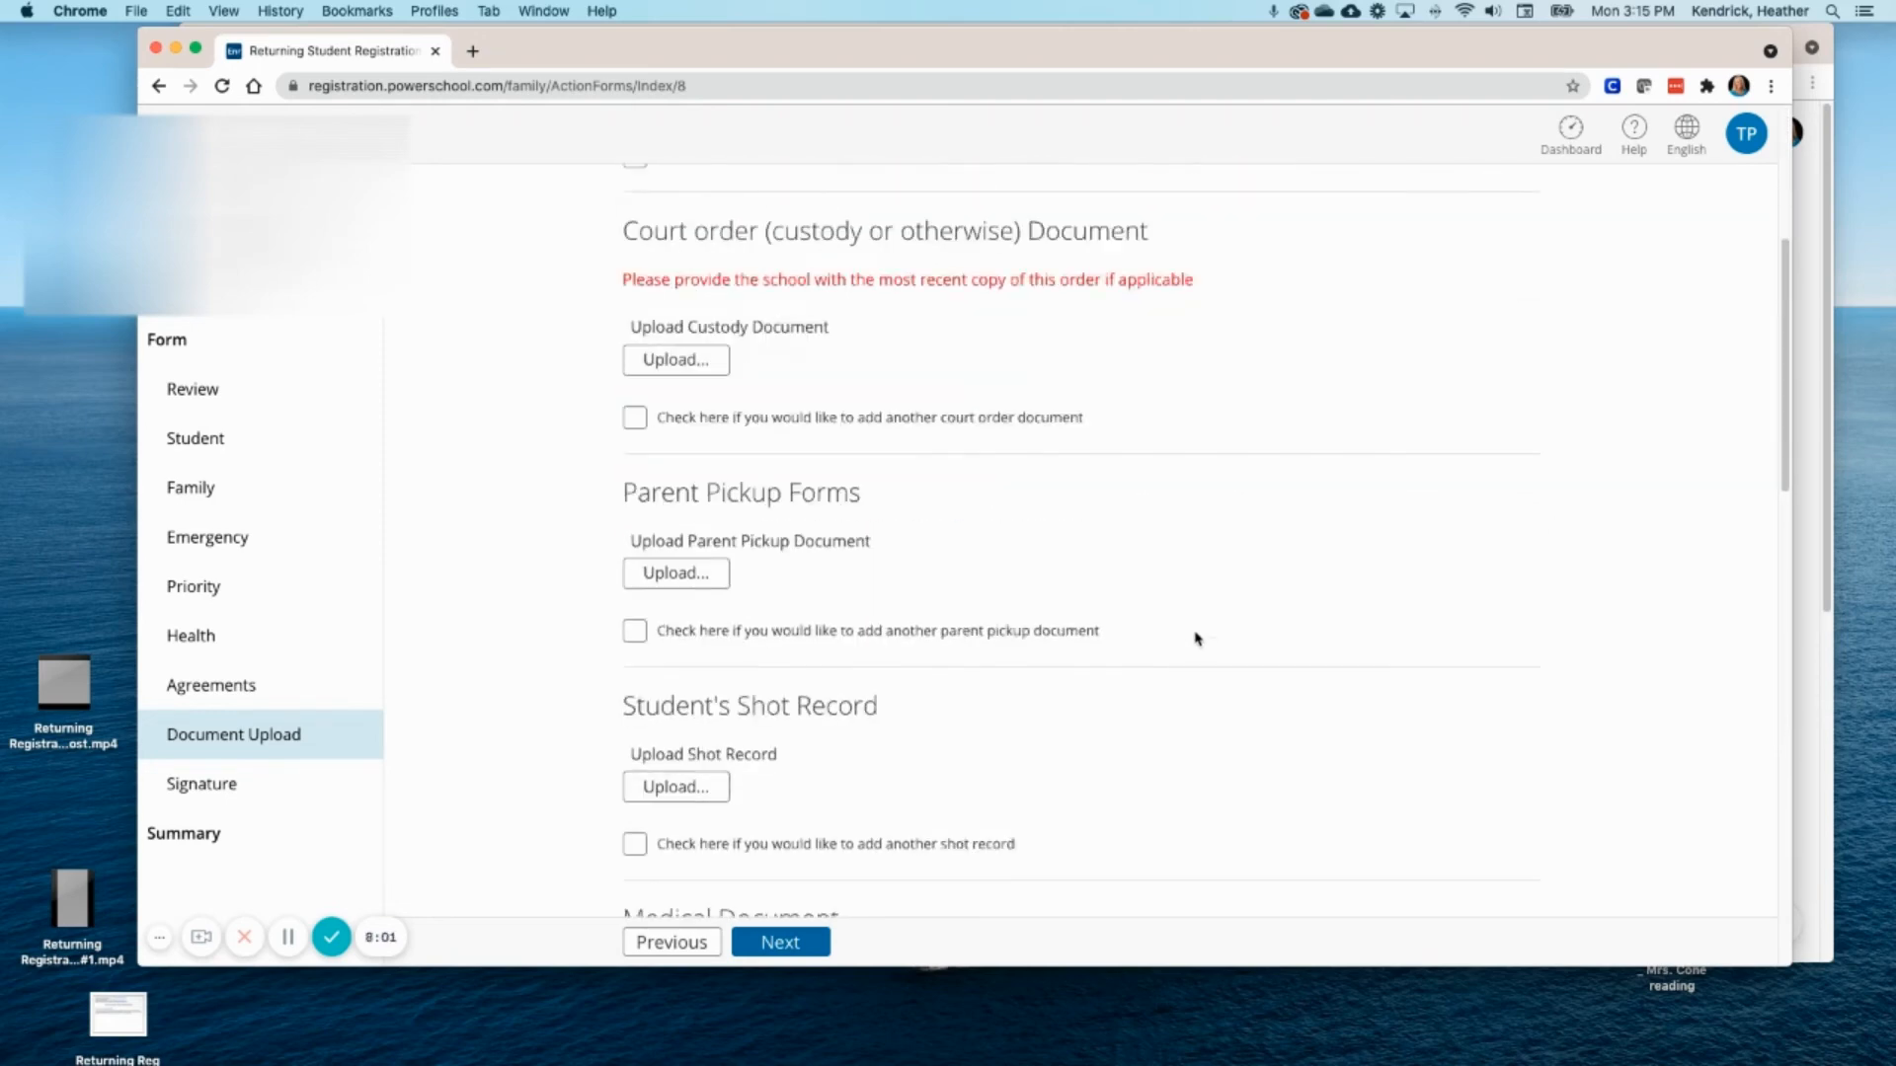
pyautogui.scroll(-6, 1109, 628)
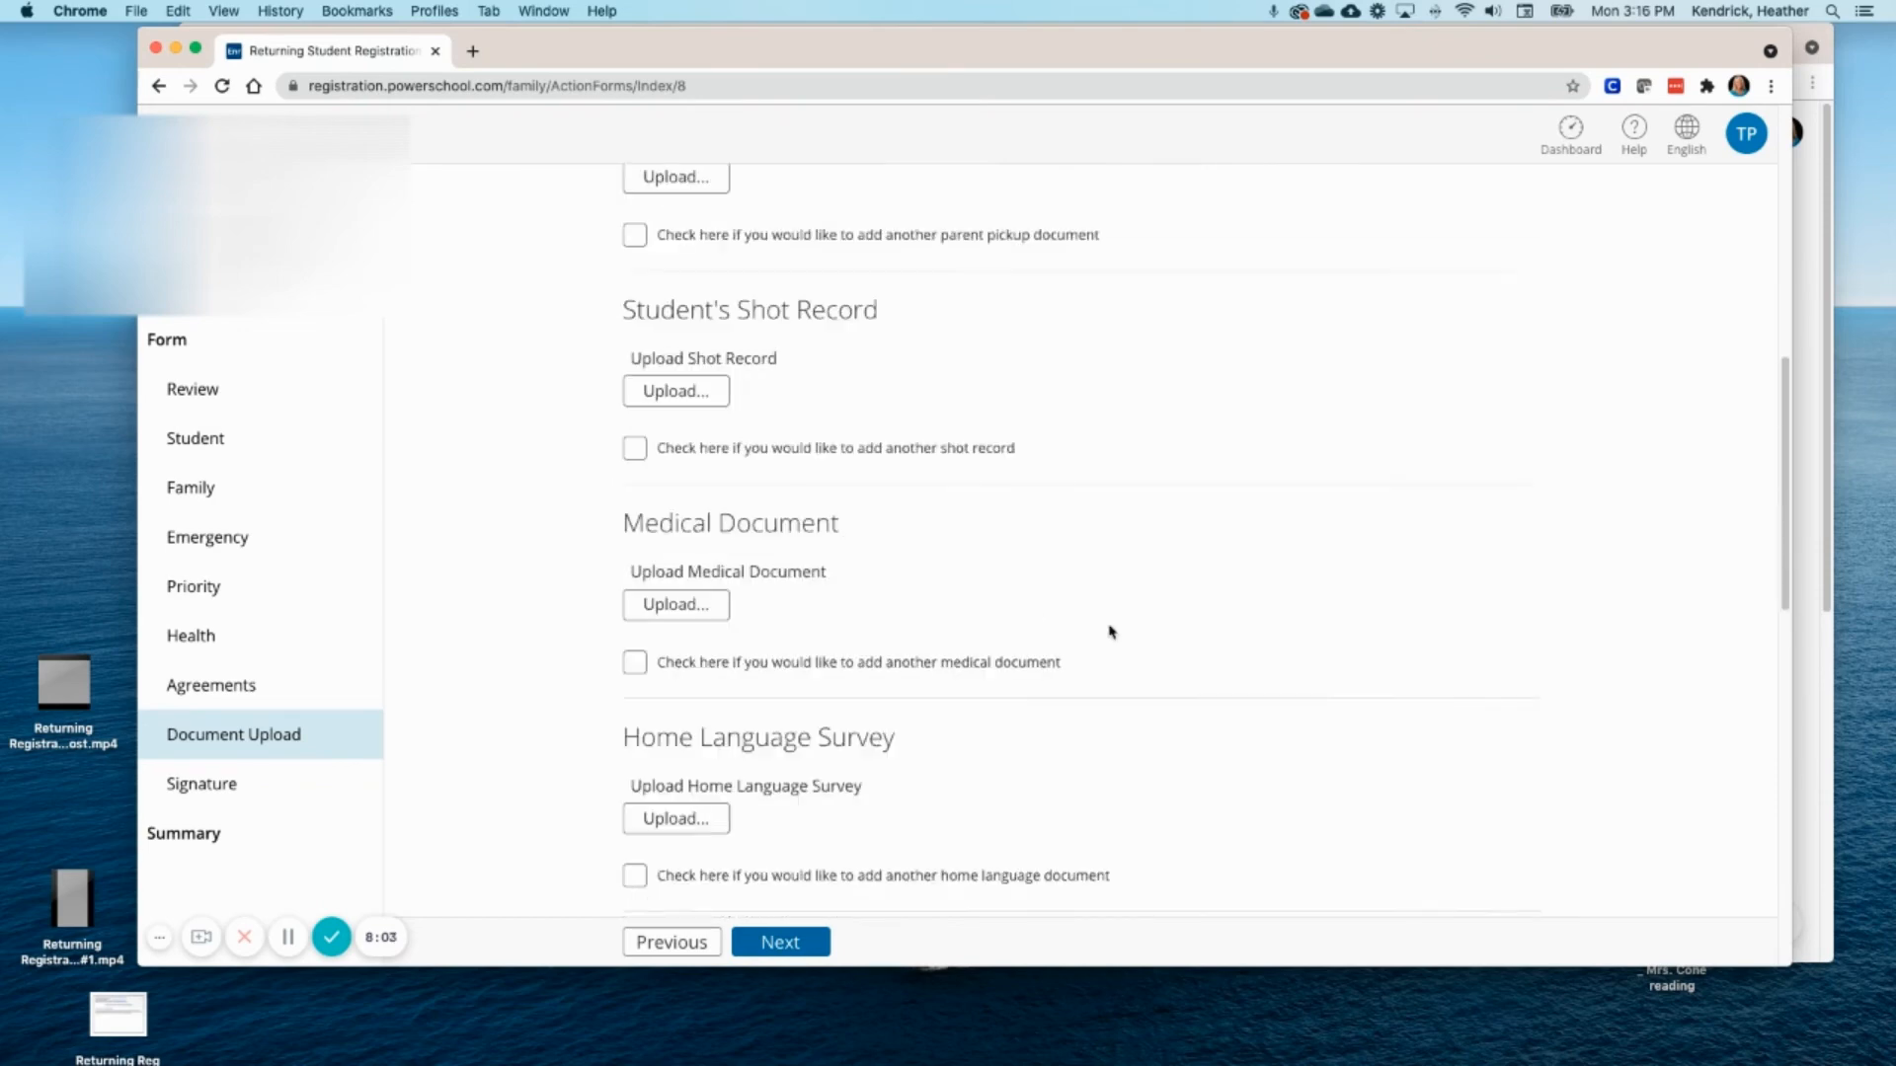
pyautogui.scroll(18, 1108, 630)
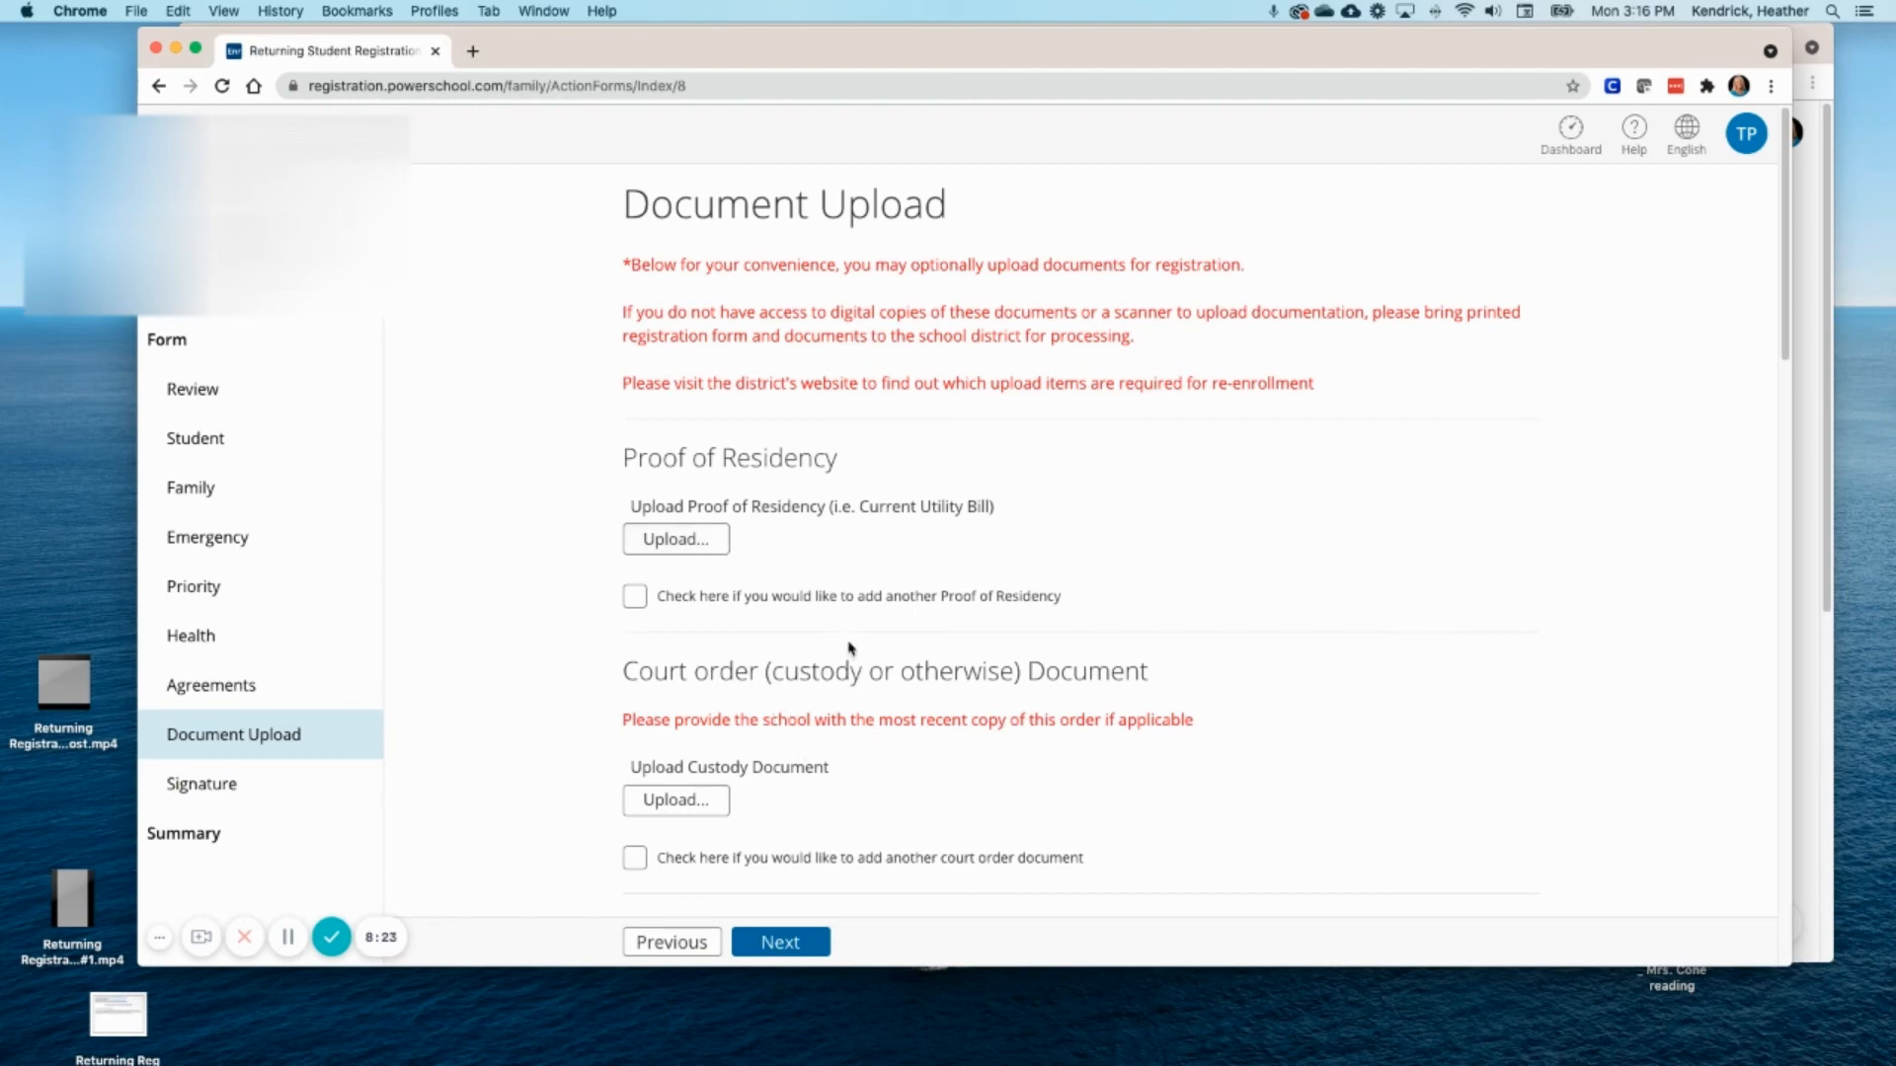
pyautogui.click(816, 943)
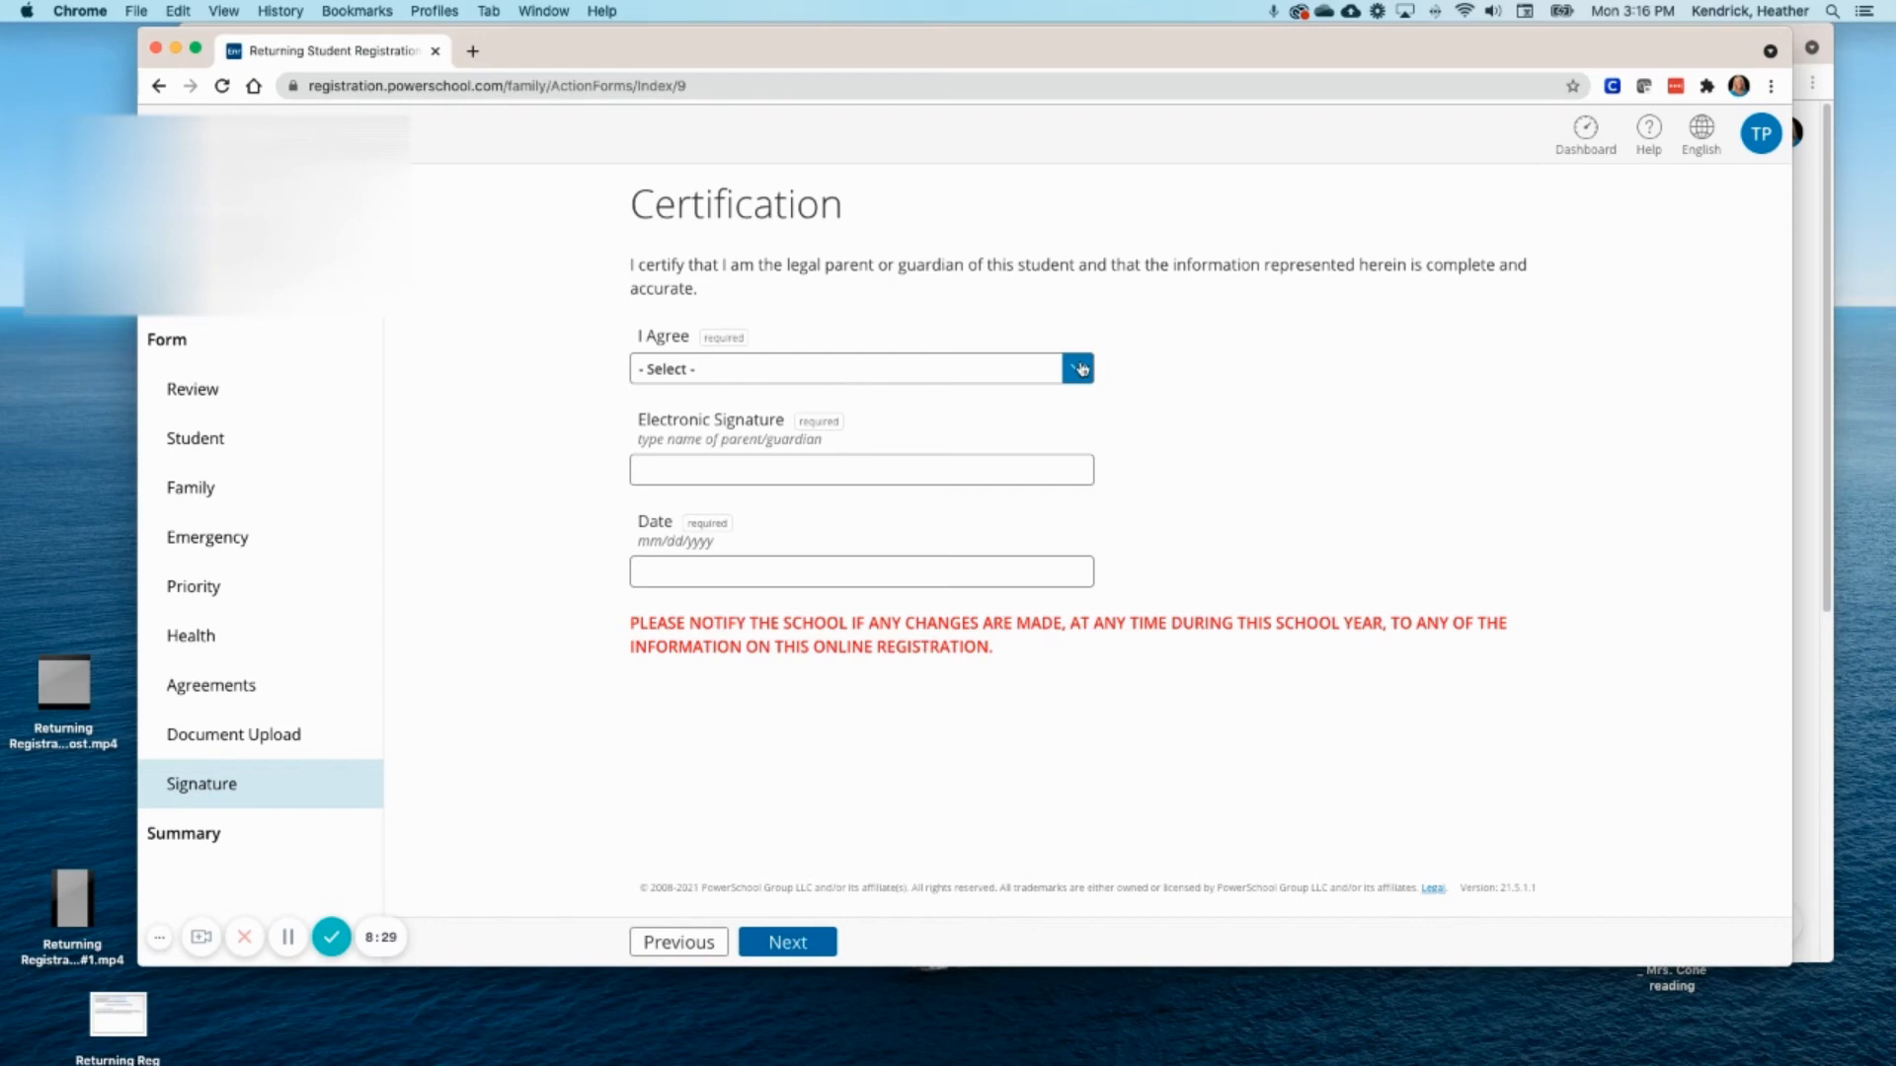
# - Agree to the certification, sign with the parent's name, and date it 07/19/2021
pyautogui.click(1078, 368)
pyautogui.click(786, 388)
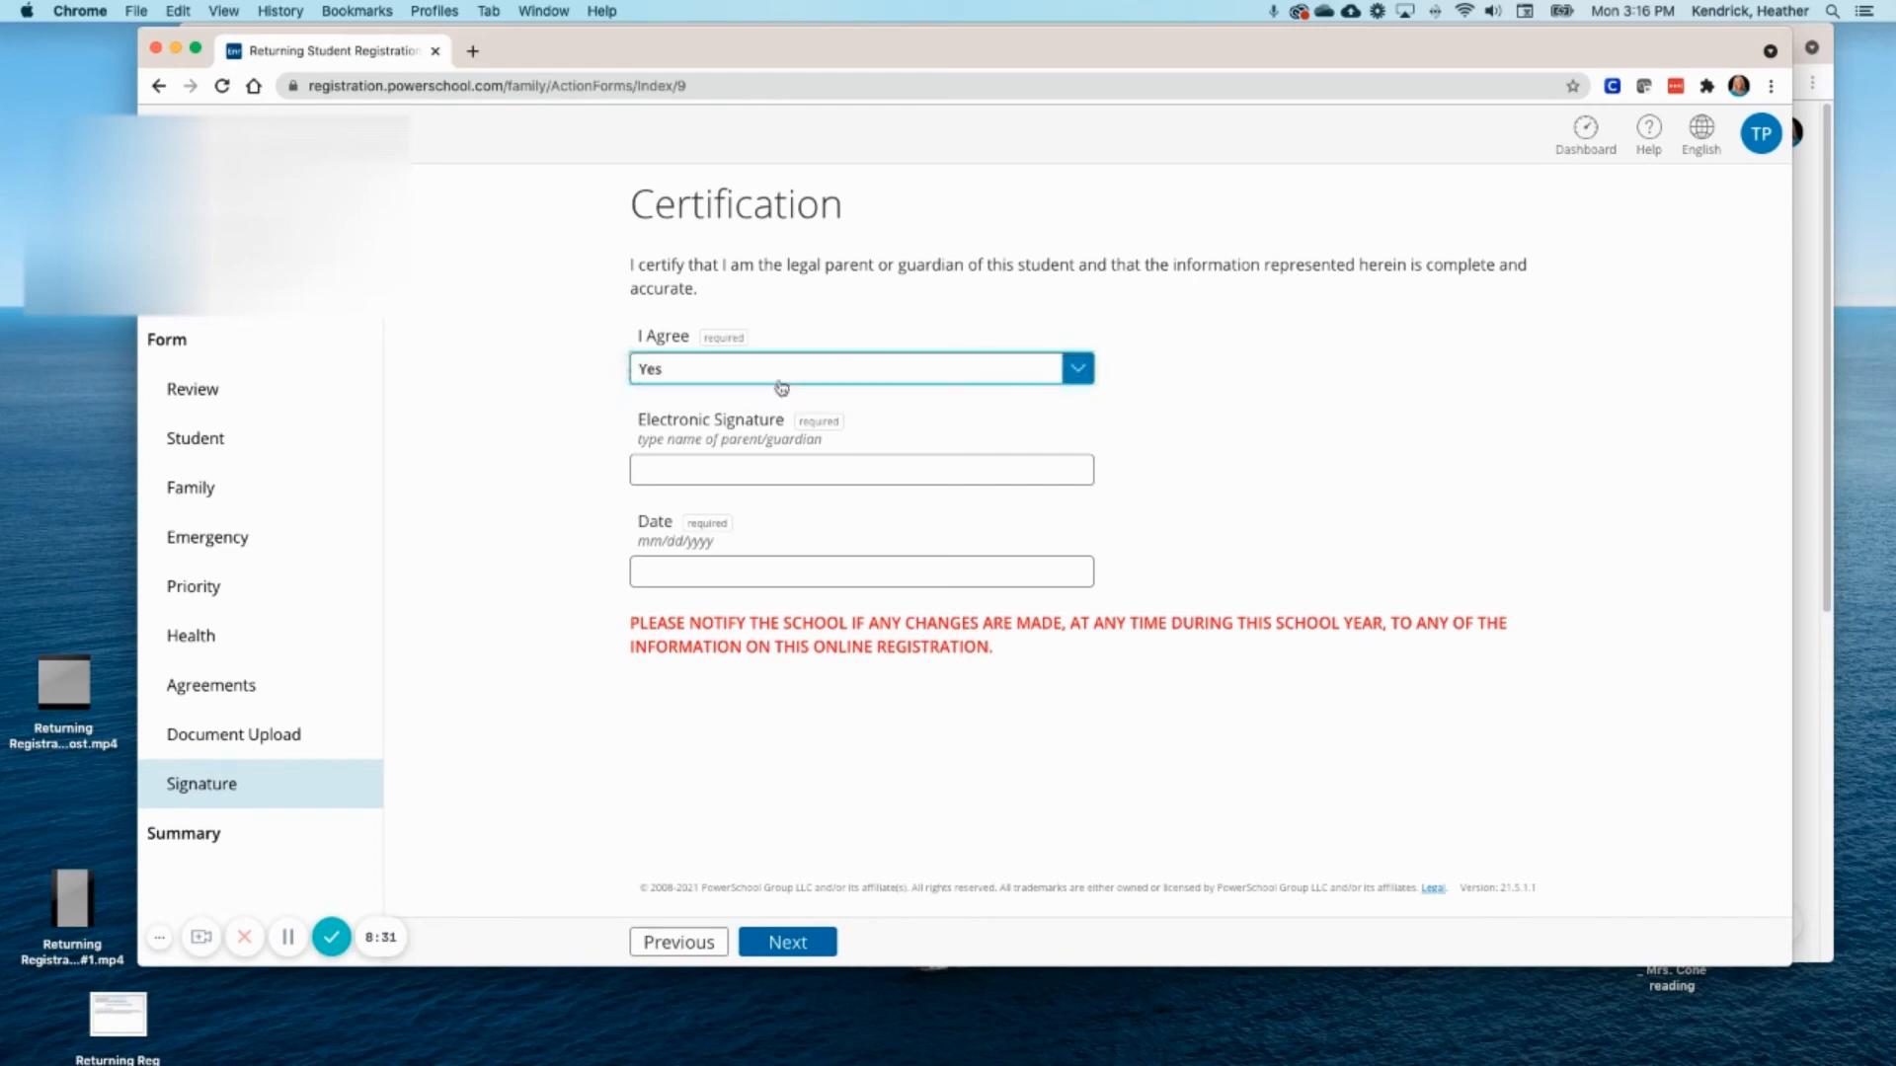
pyautogui.click(754, 472)
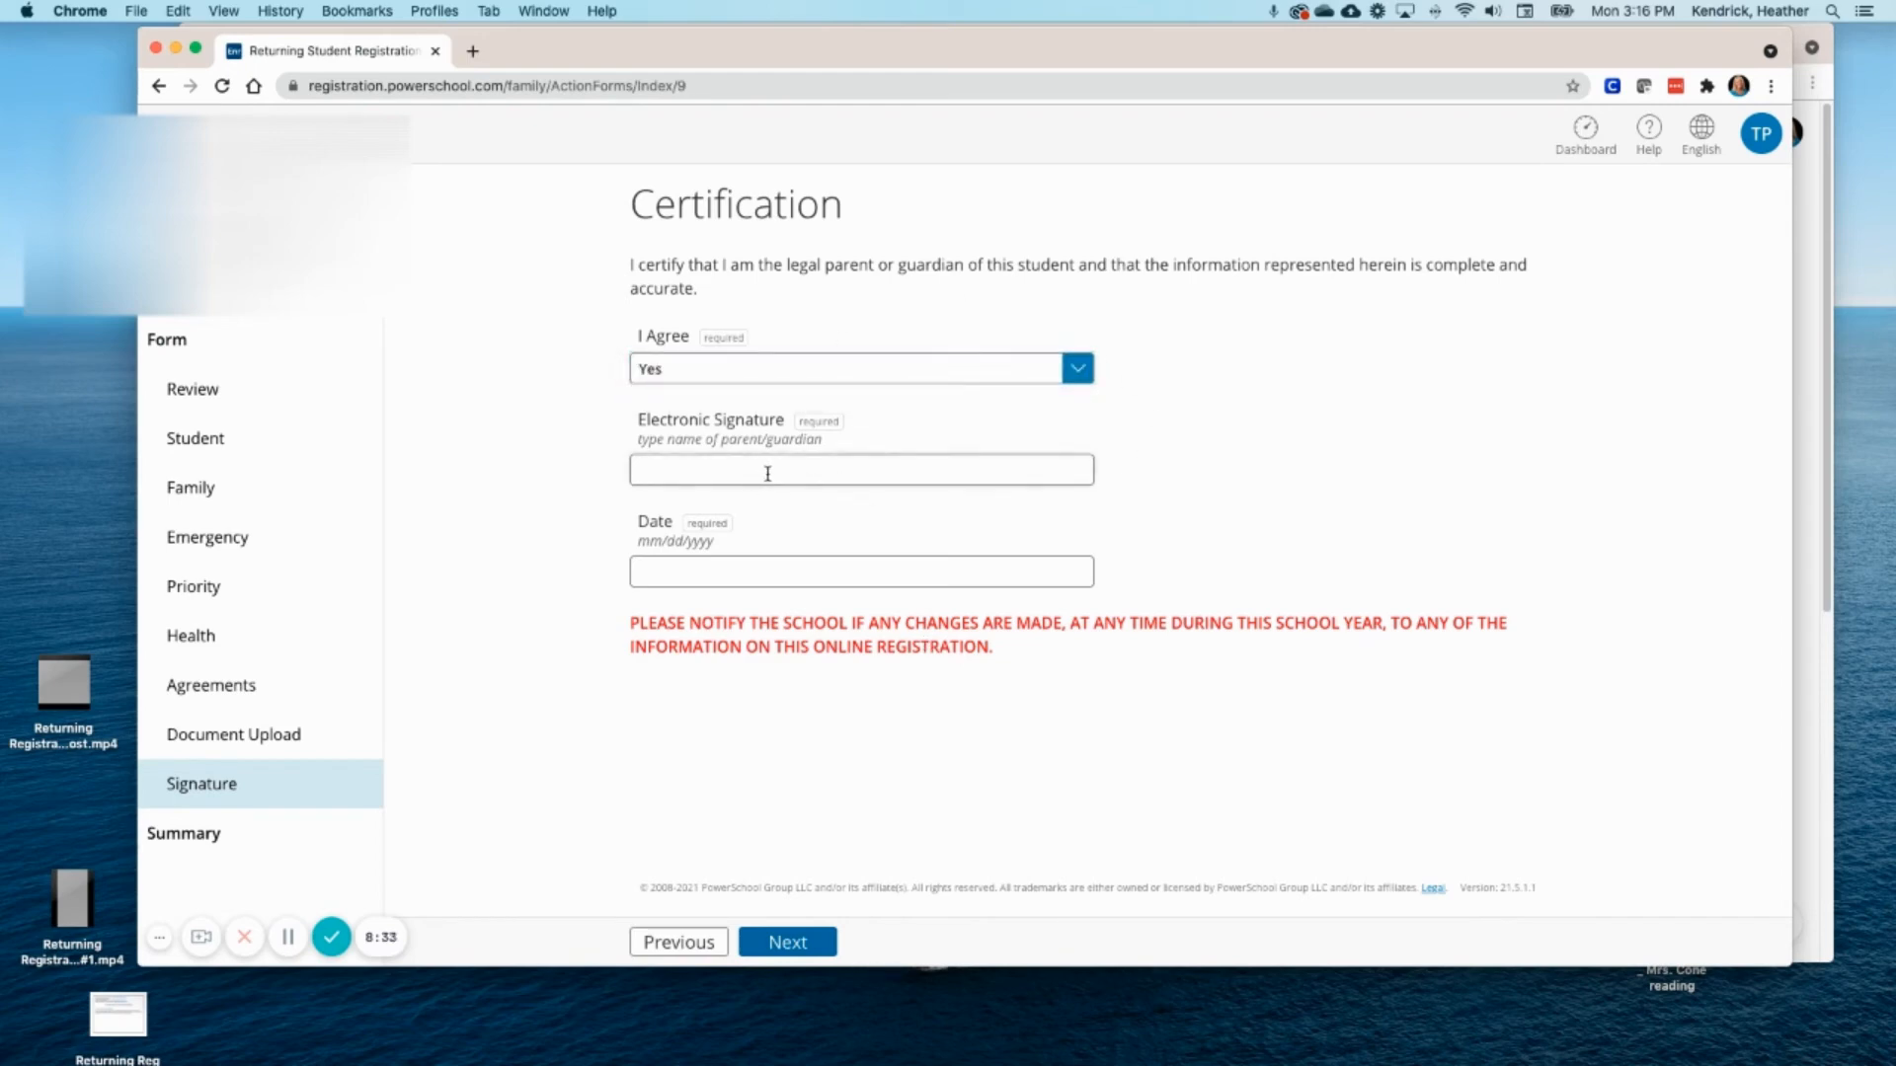
pyautogui.write('TEst')
pyautogui.write('est')
pyautogui.write(' Parent')
pyautogui.click(696, 569)
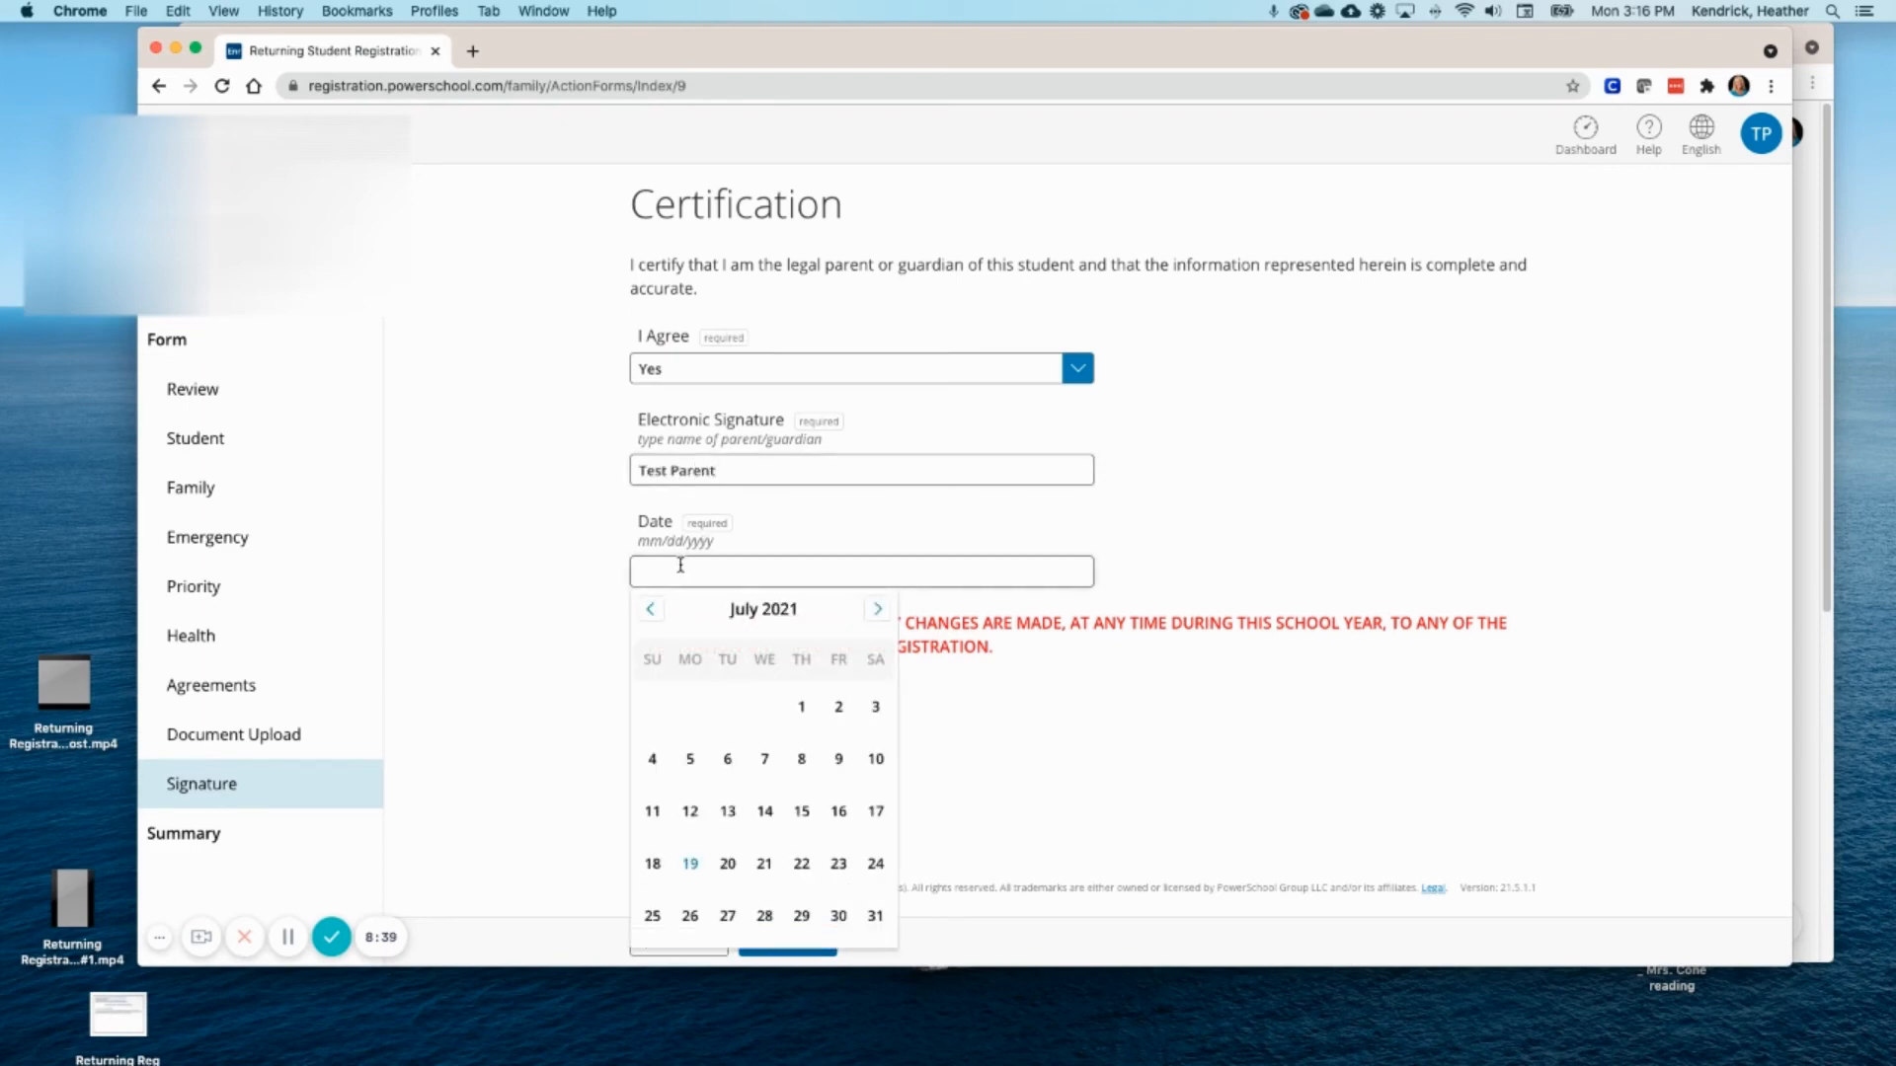
pyautogui.click(690, 863)
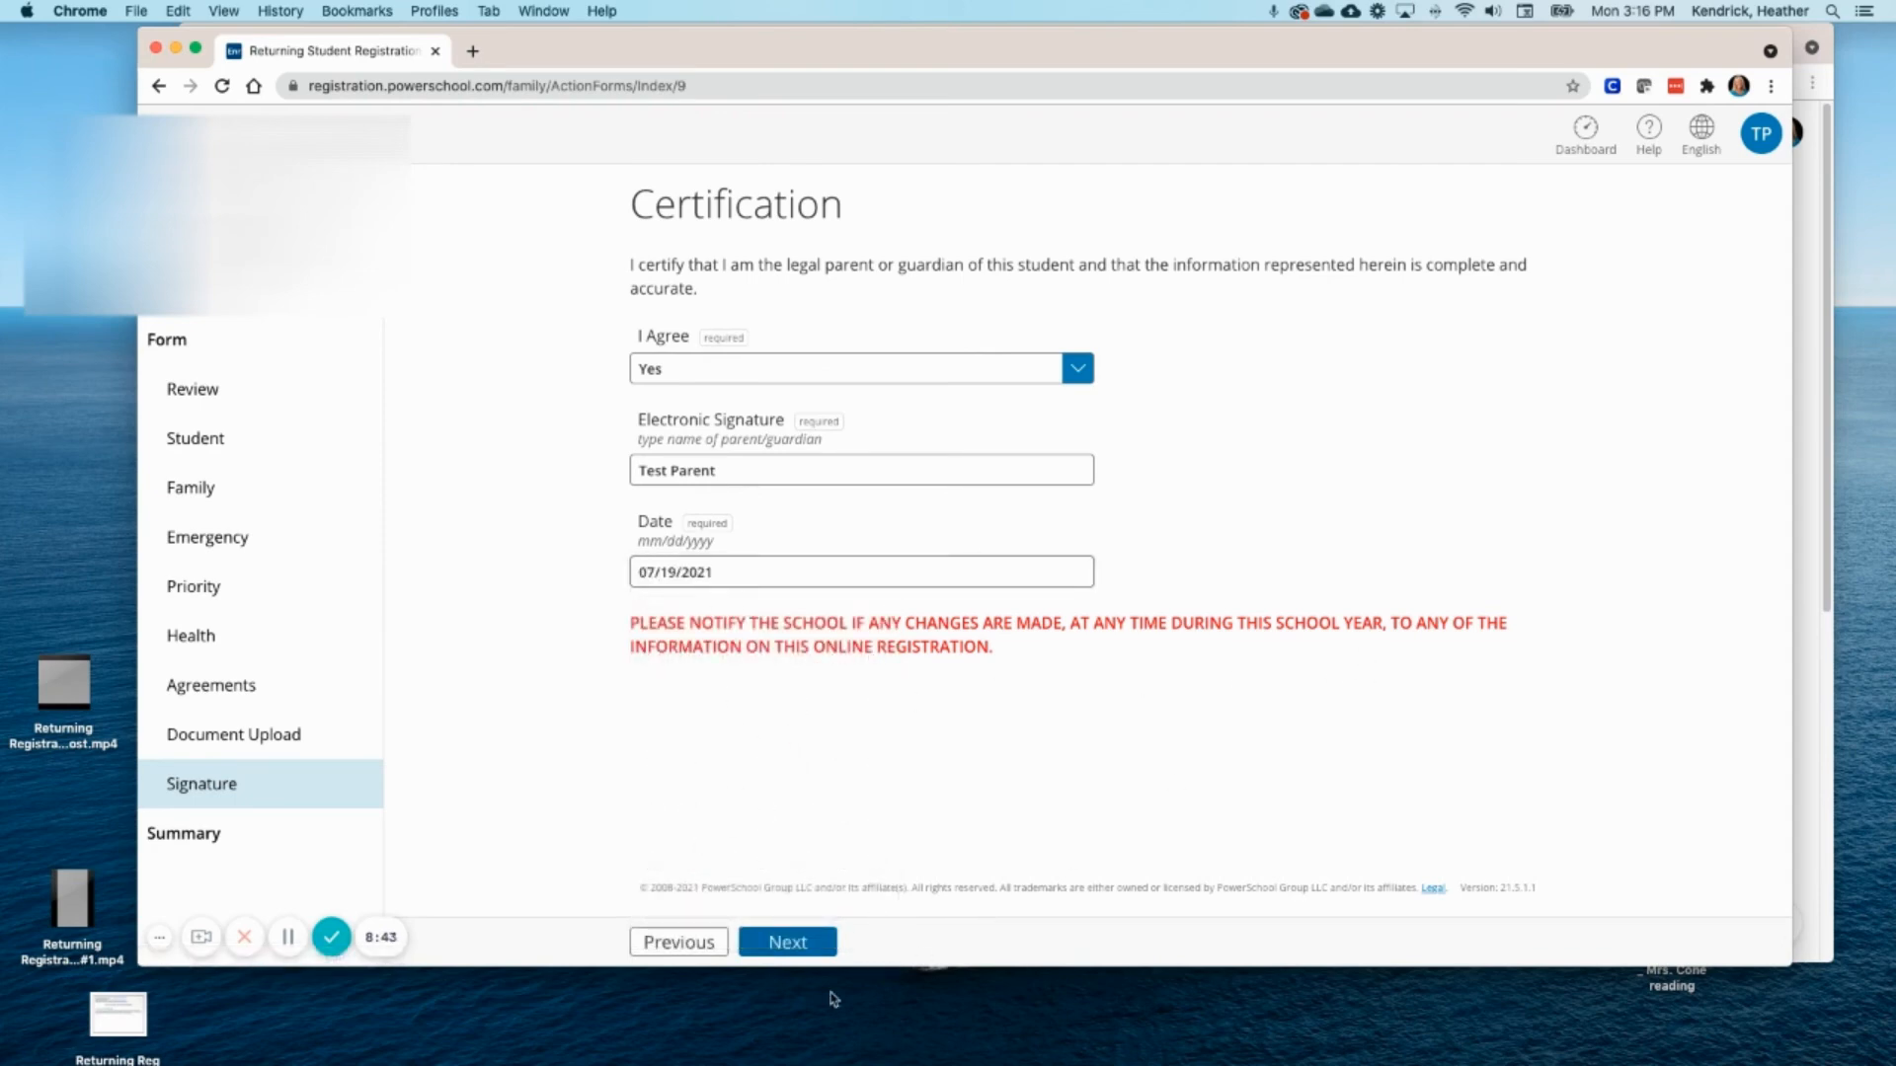
pyautogui.click(796, 940)
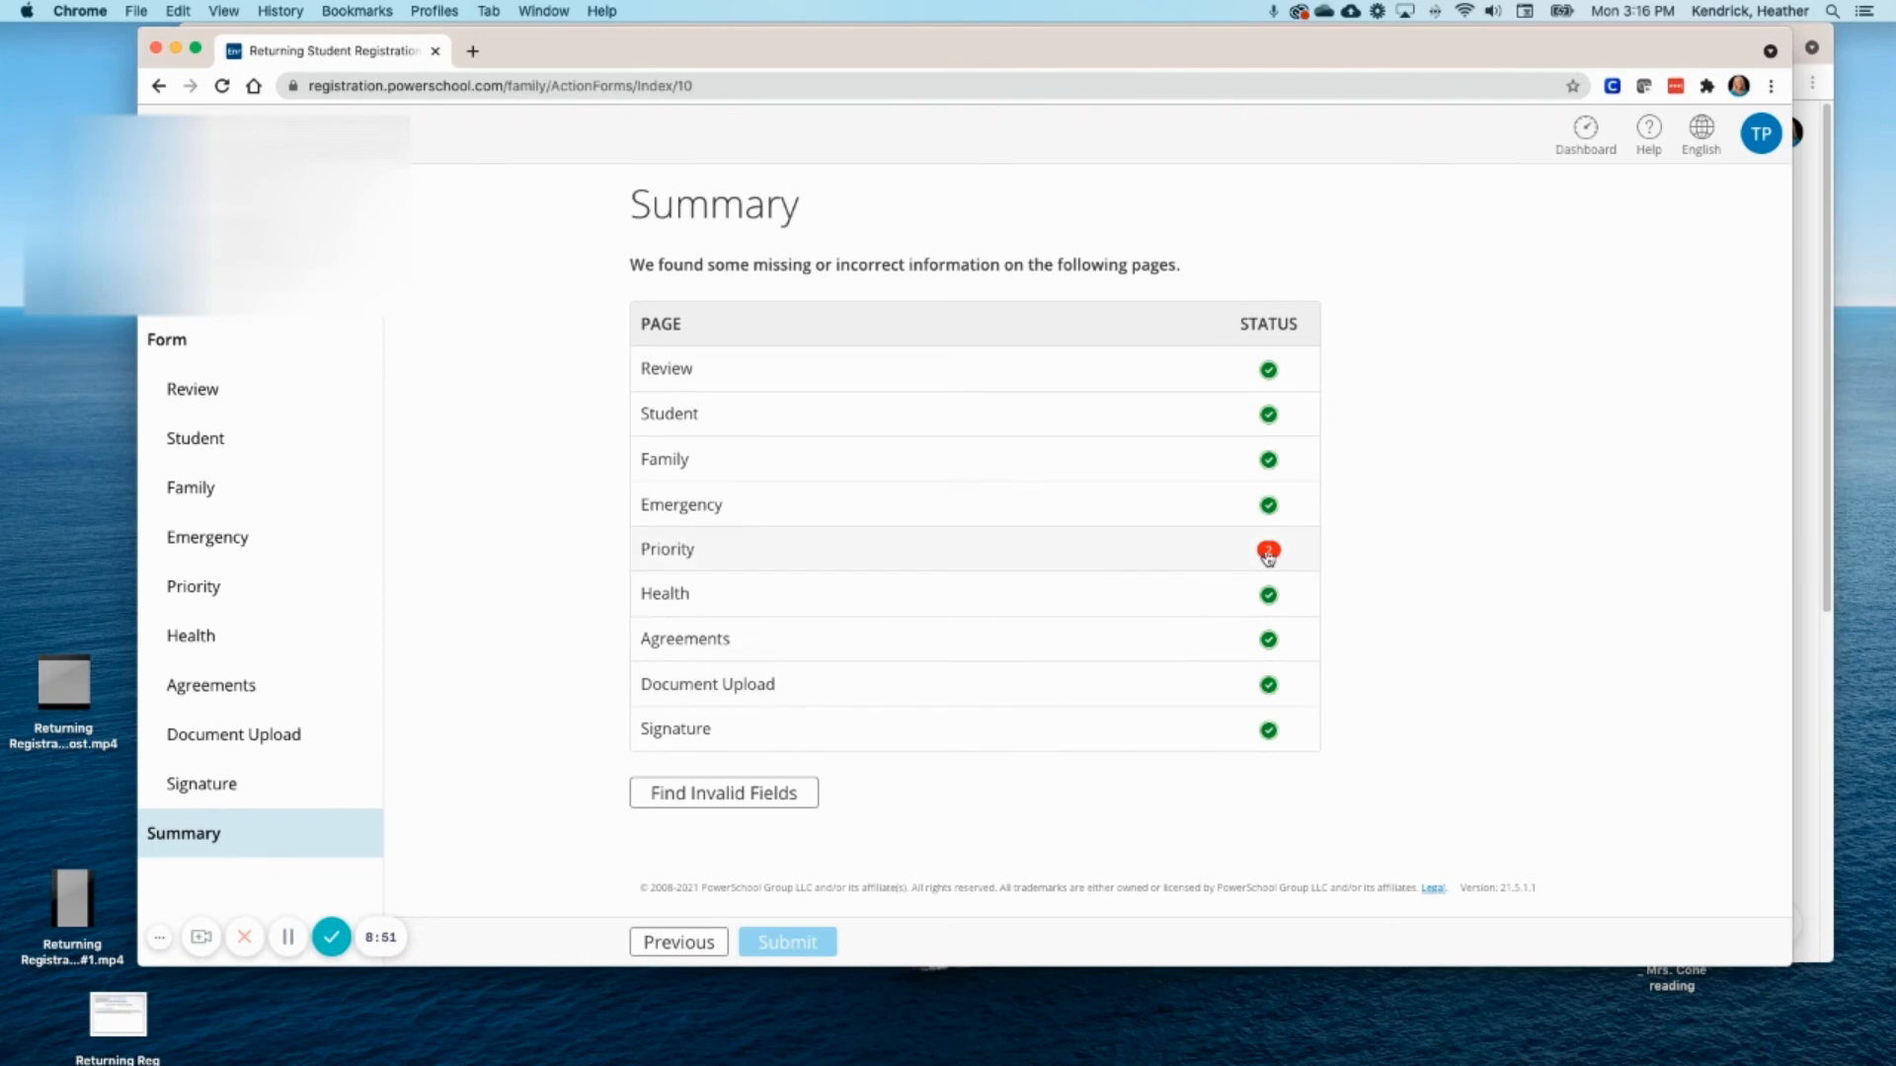
# - On the flagged Priority page, give the dad priority 2, aunt 2, emergency contact 1
pyautogui.click(1272, 553)
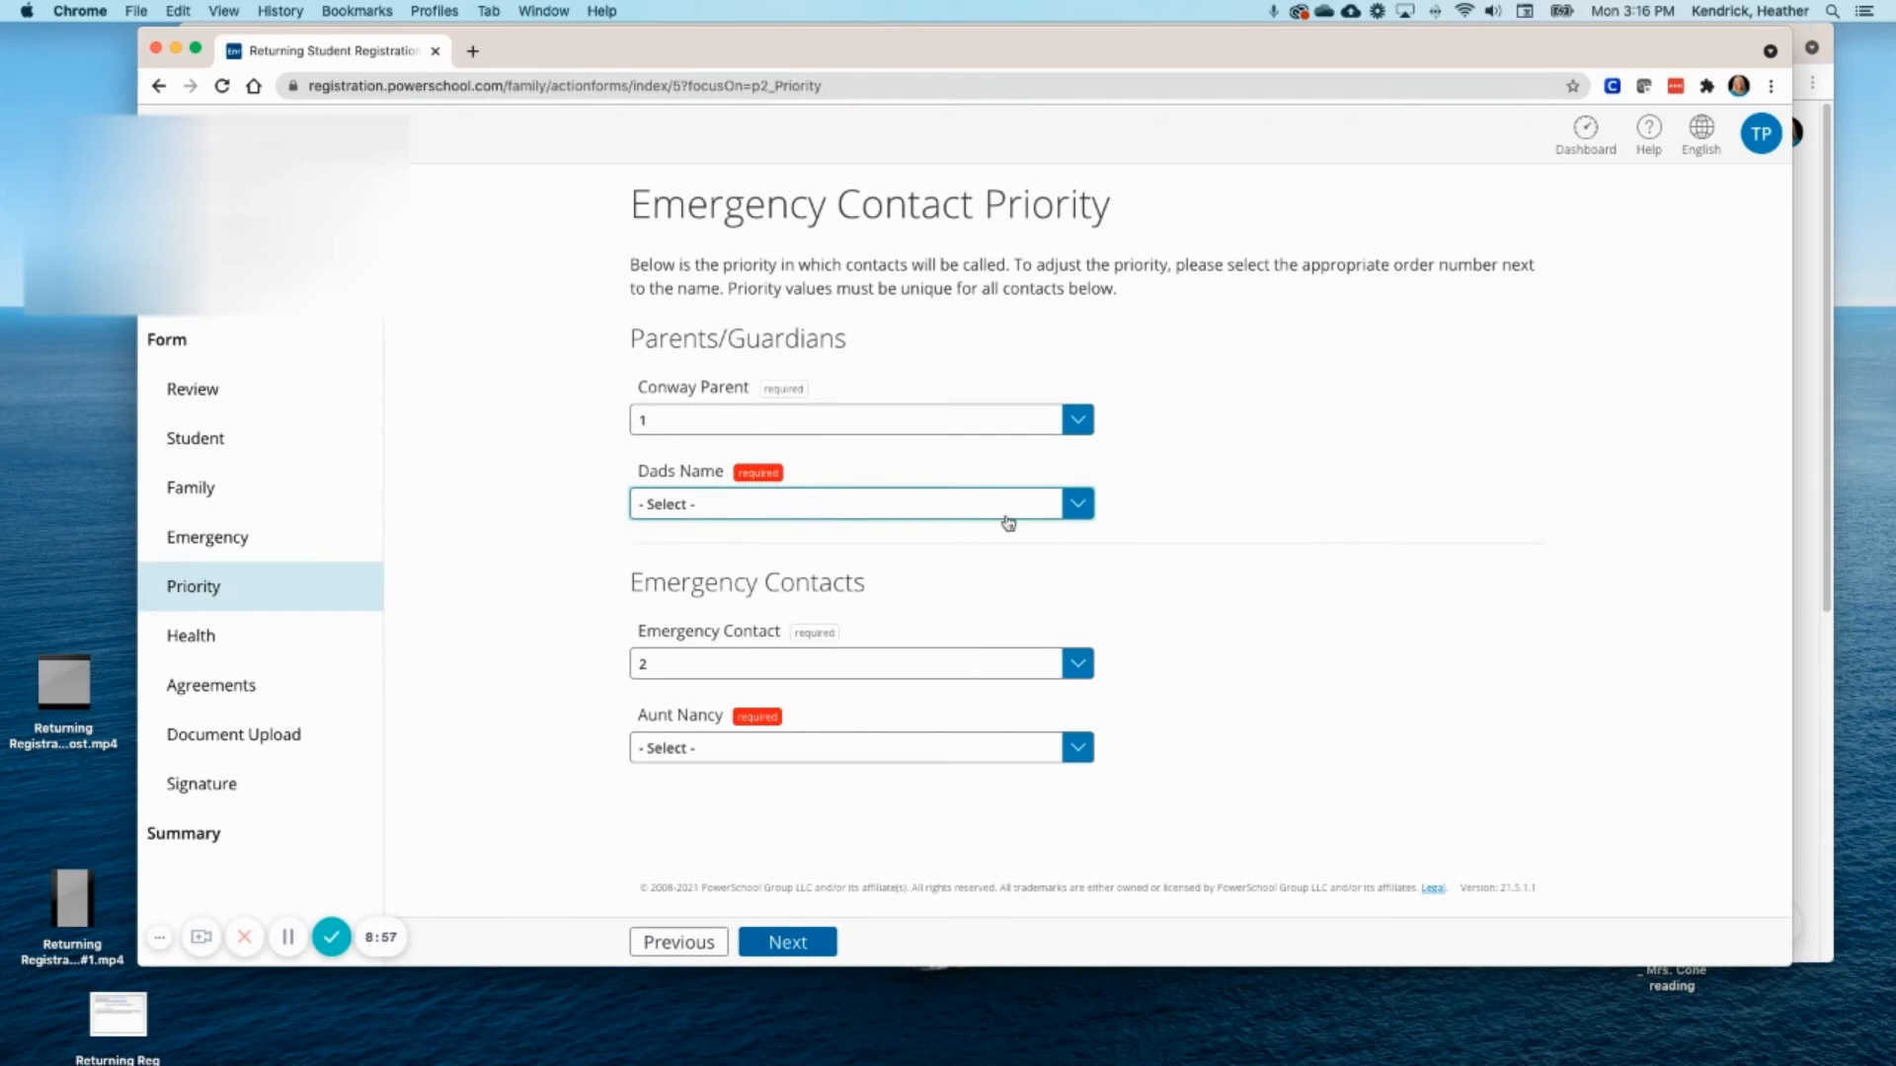
pyautogui.click(1081, 507)
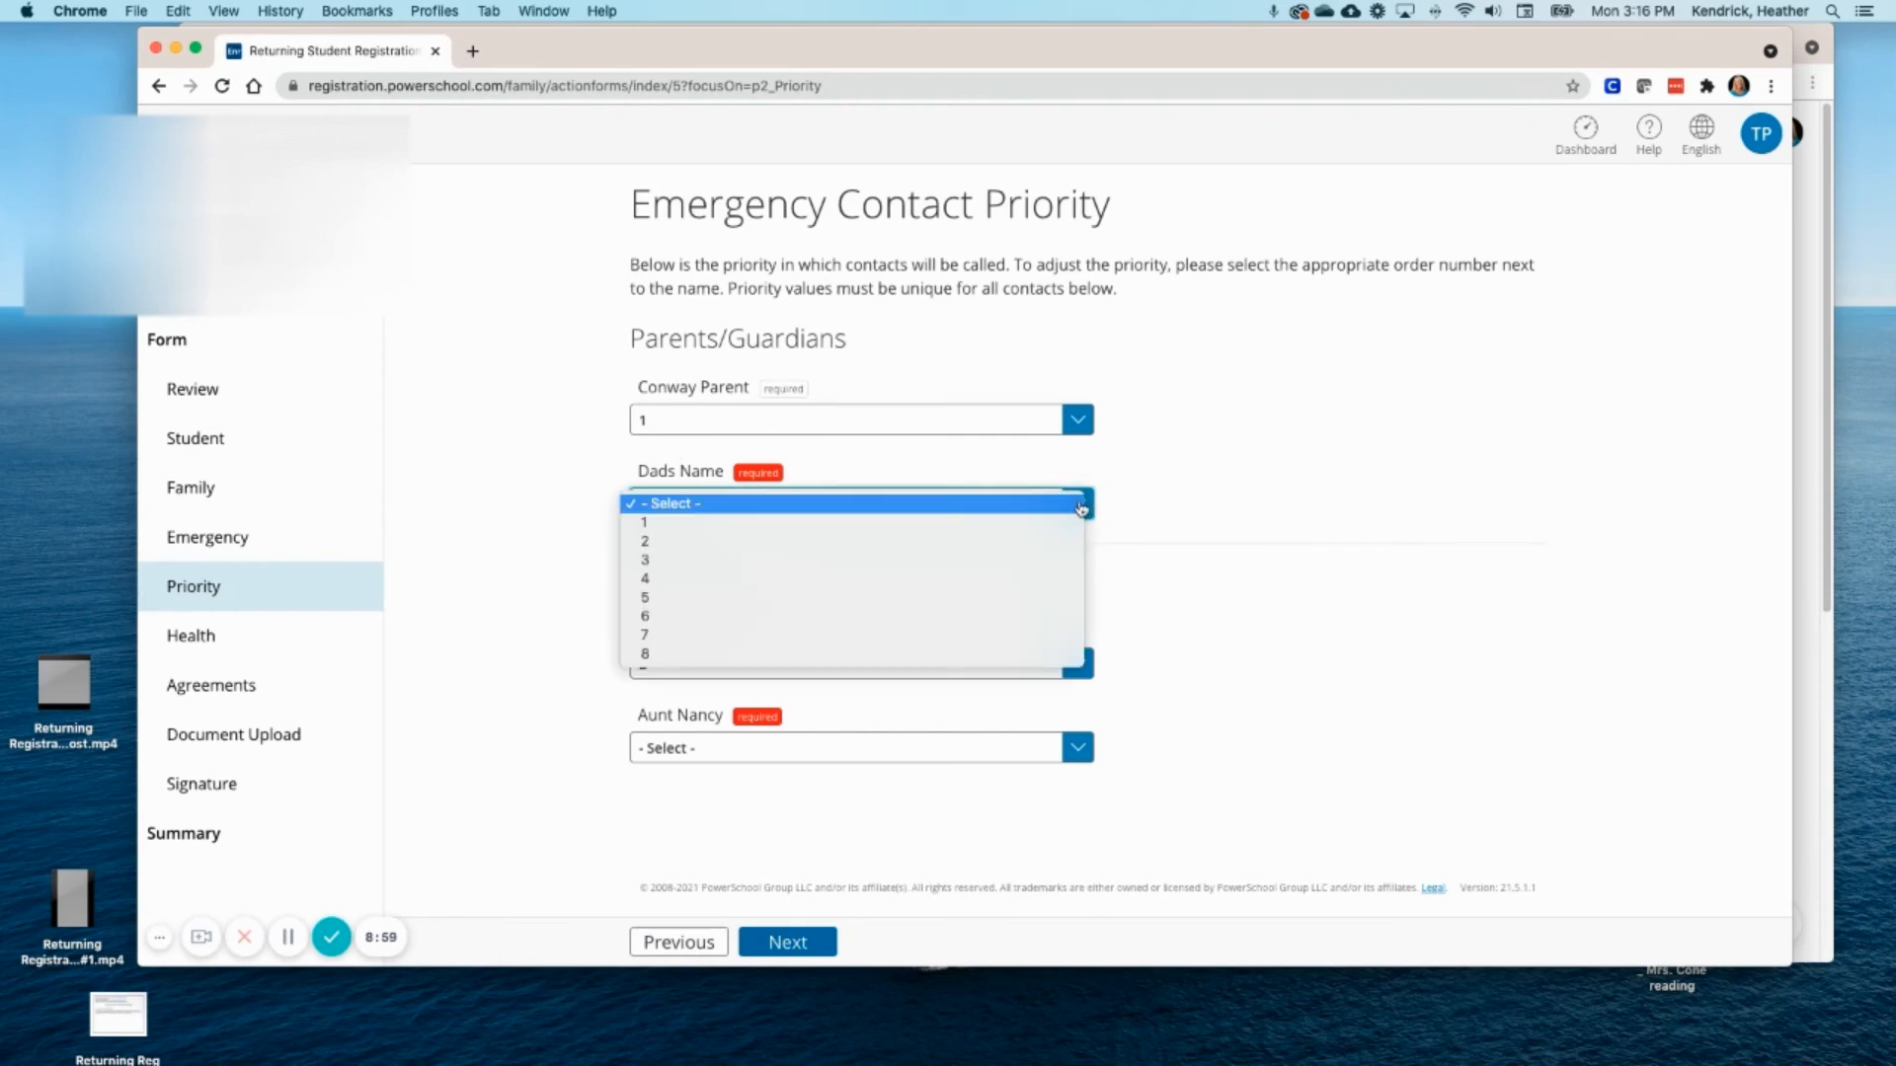
pyautogui.click(669, 541)
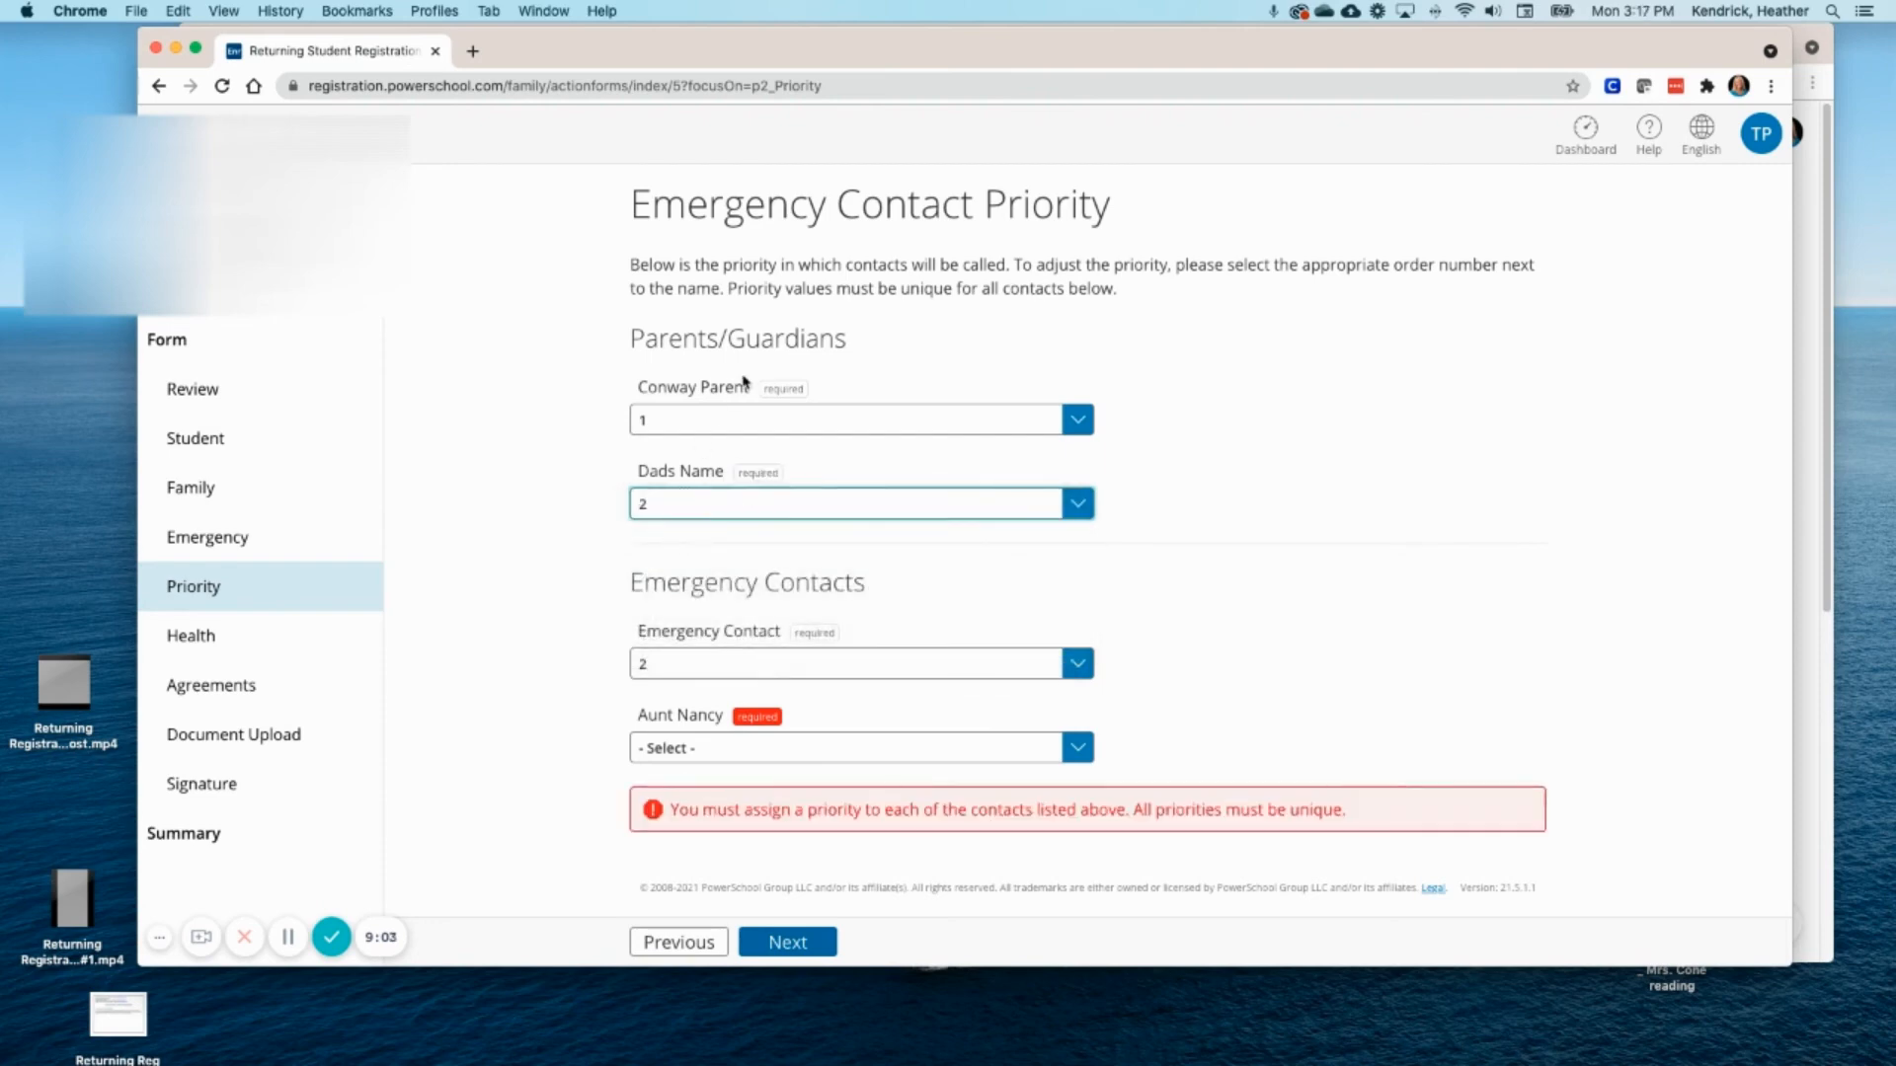
pyautogui.click(1077, 755)
pyautogui.click(709, 786)
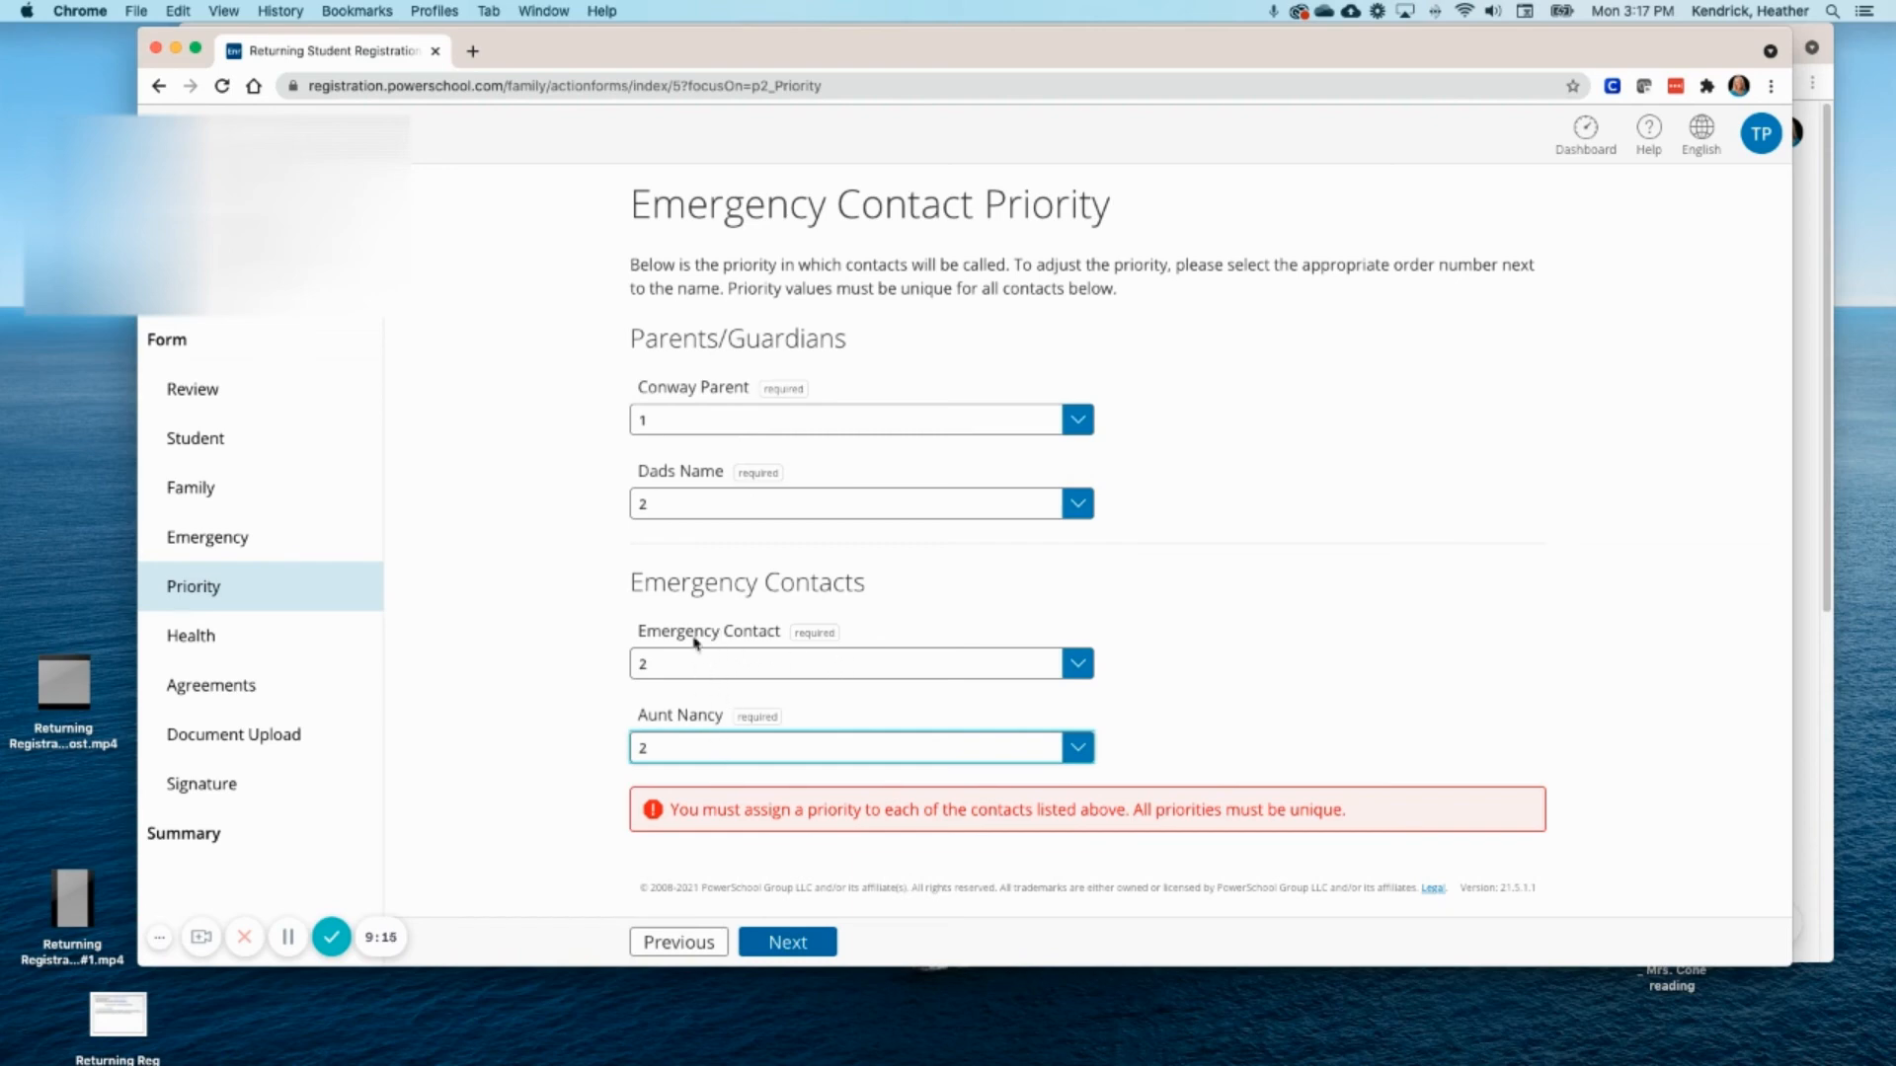
pyautogui.click(1078, 665)
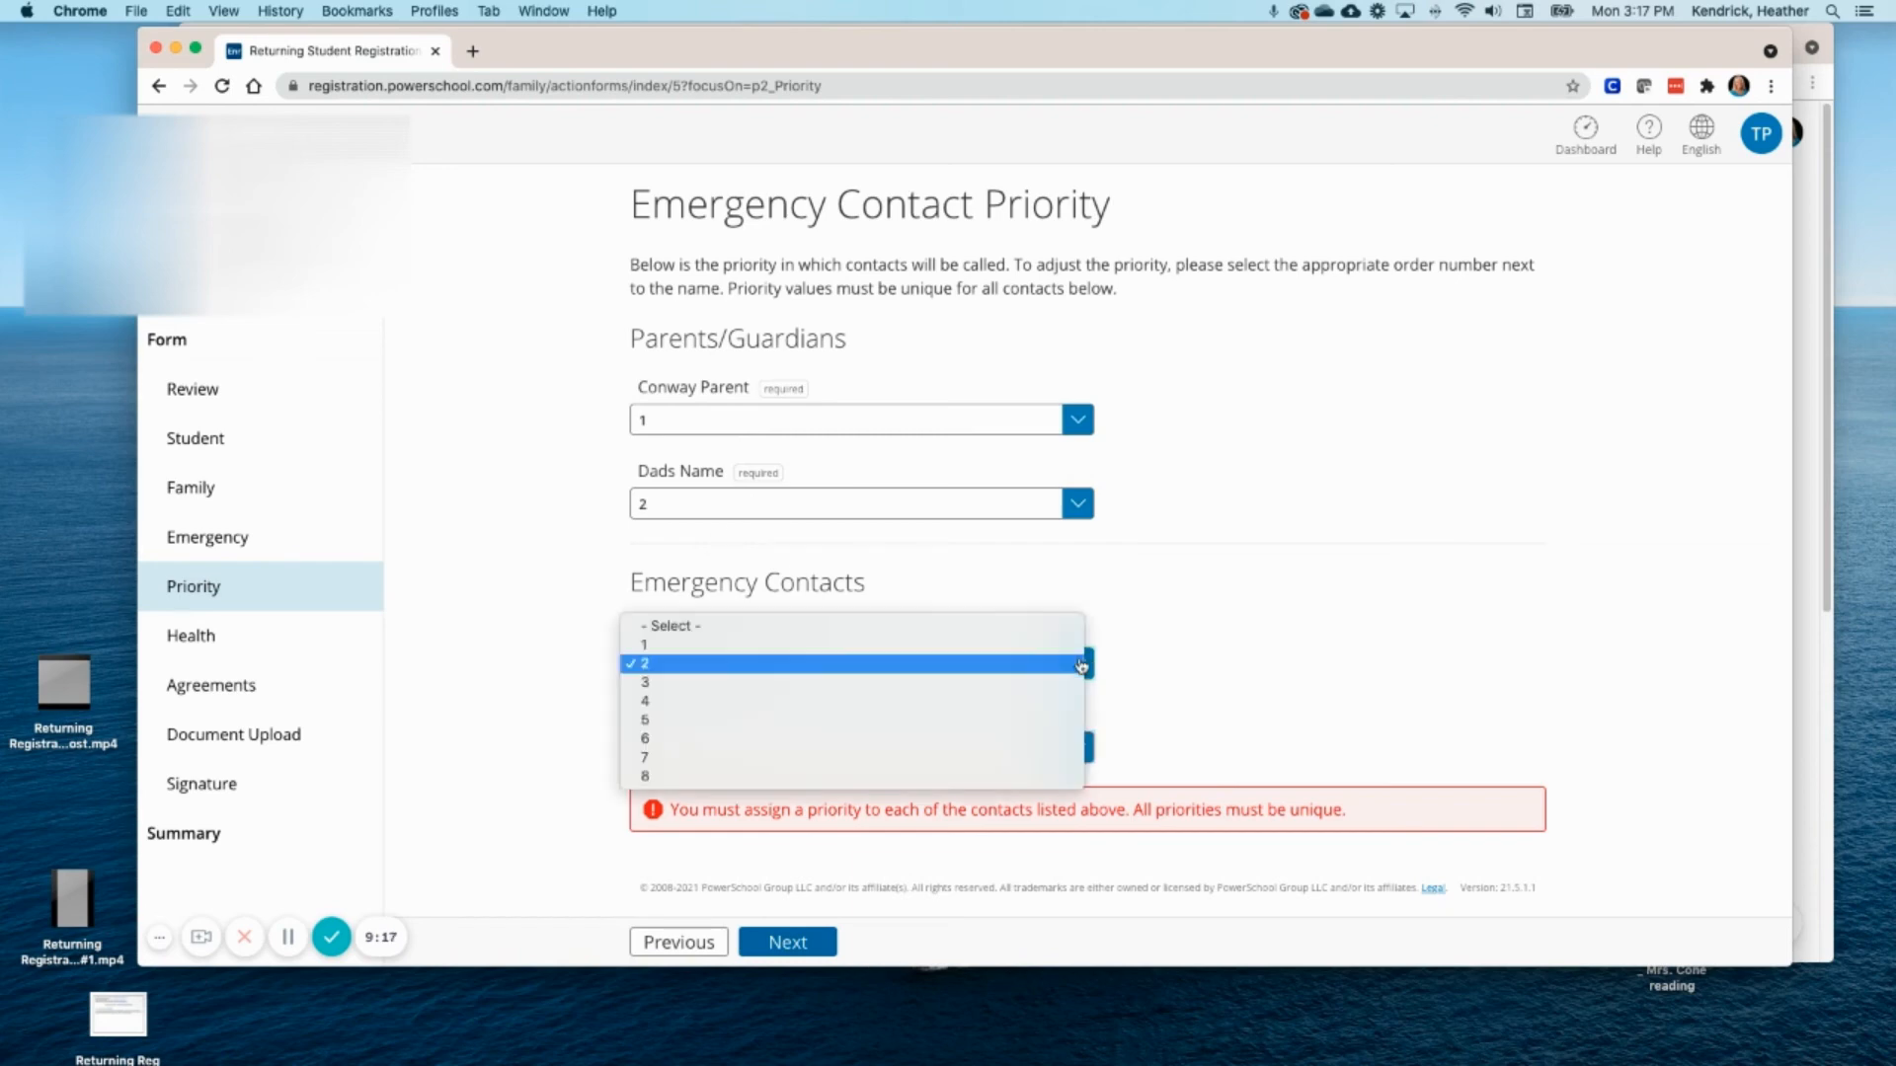
pyautogui.click(882, 646)
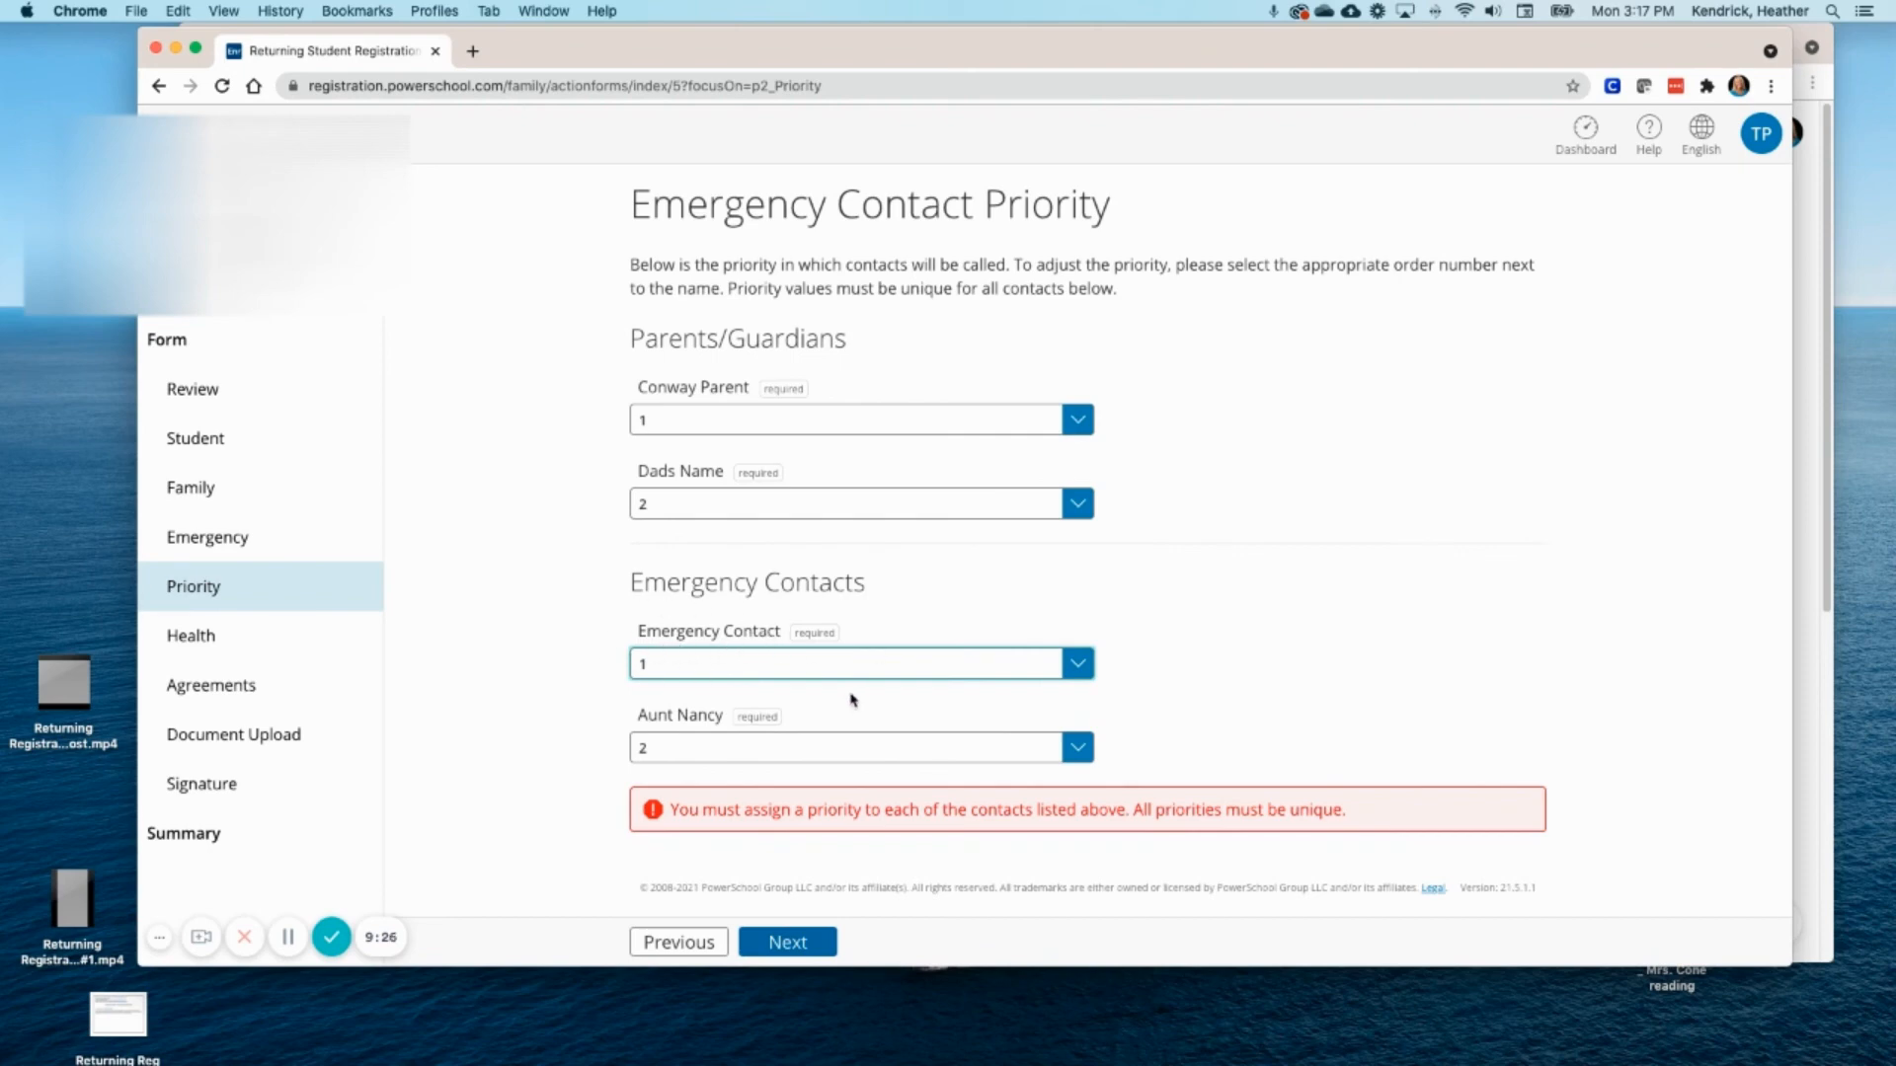
pyautogui.click(813, 942)
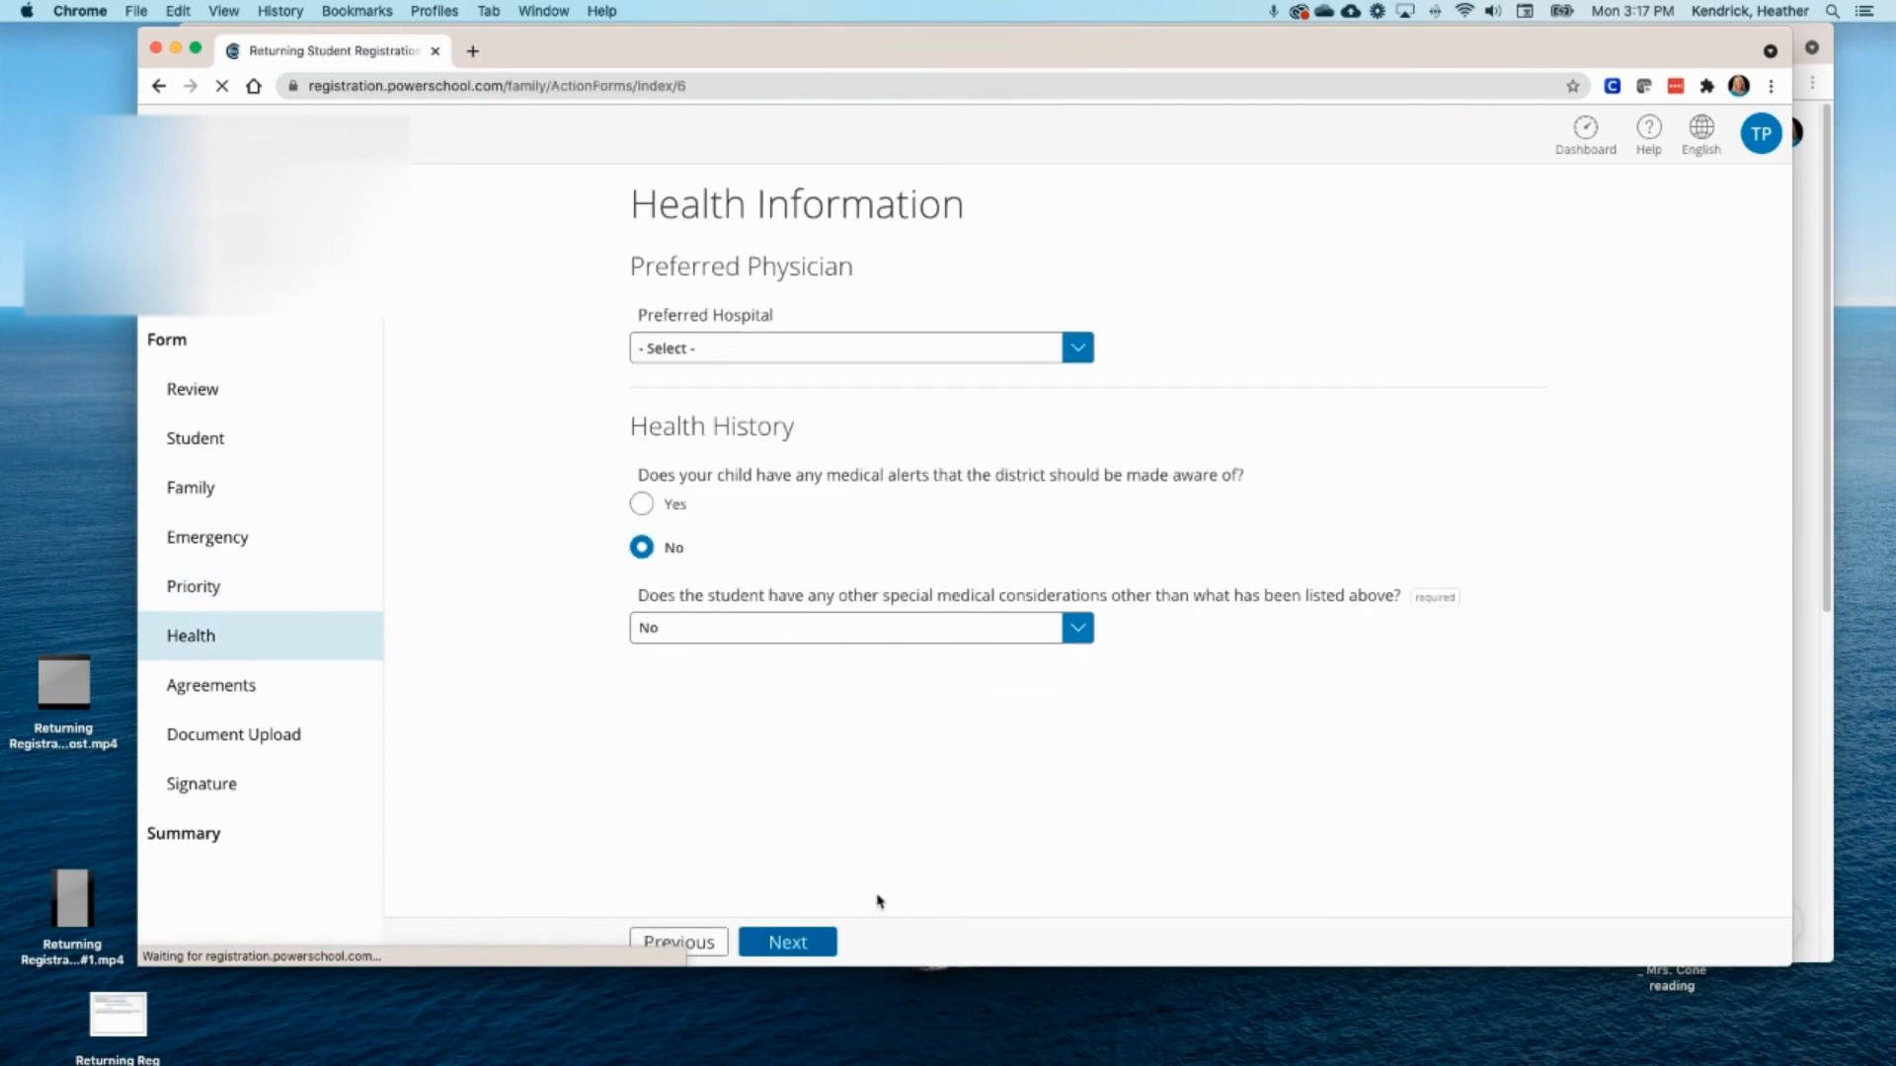
# - Move through Health and Agreements to the Summary, then reopen the still-flagged Priority page
pyautogui.click(794, 946)
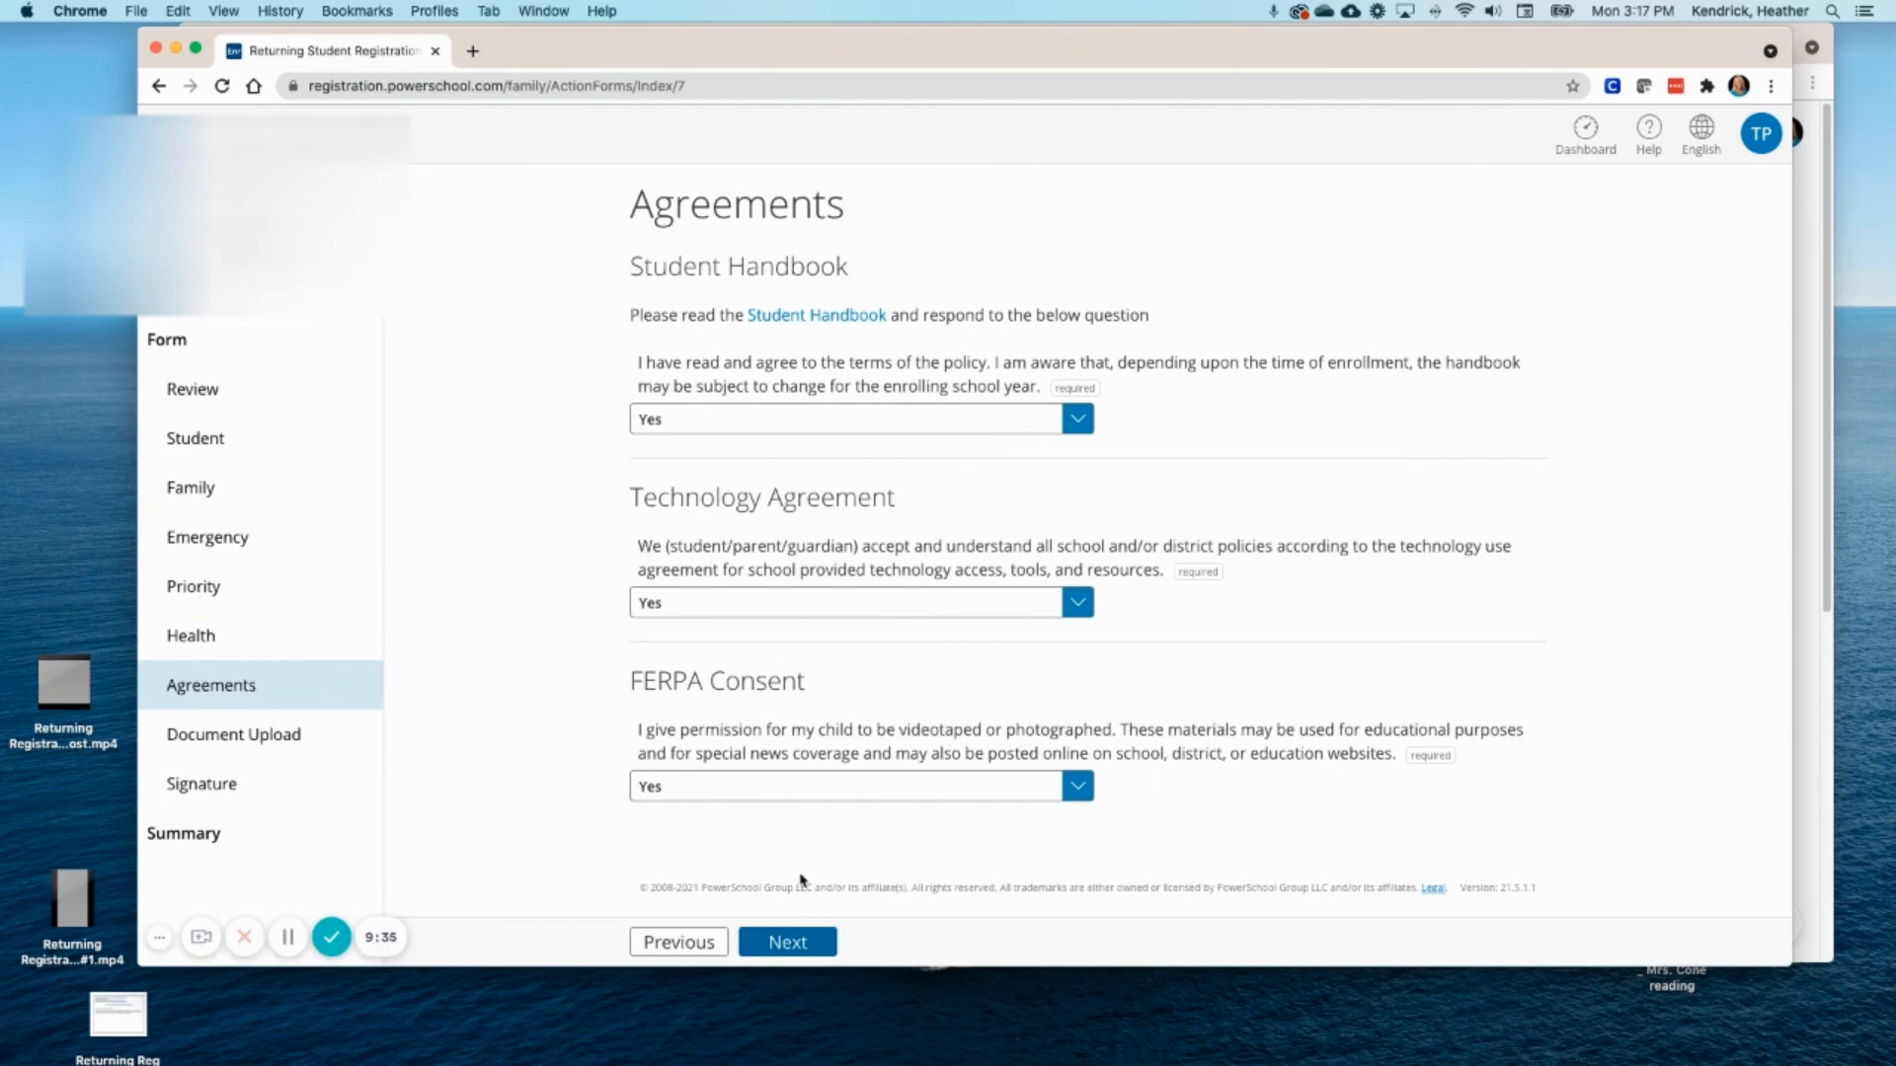
pyautogui.click(793, 943)
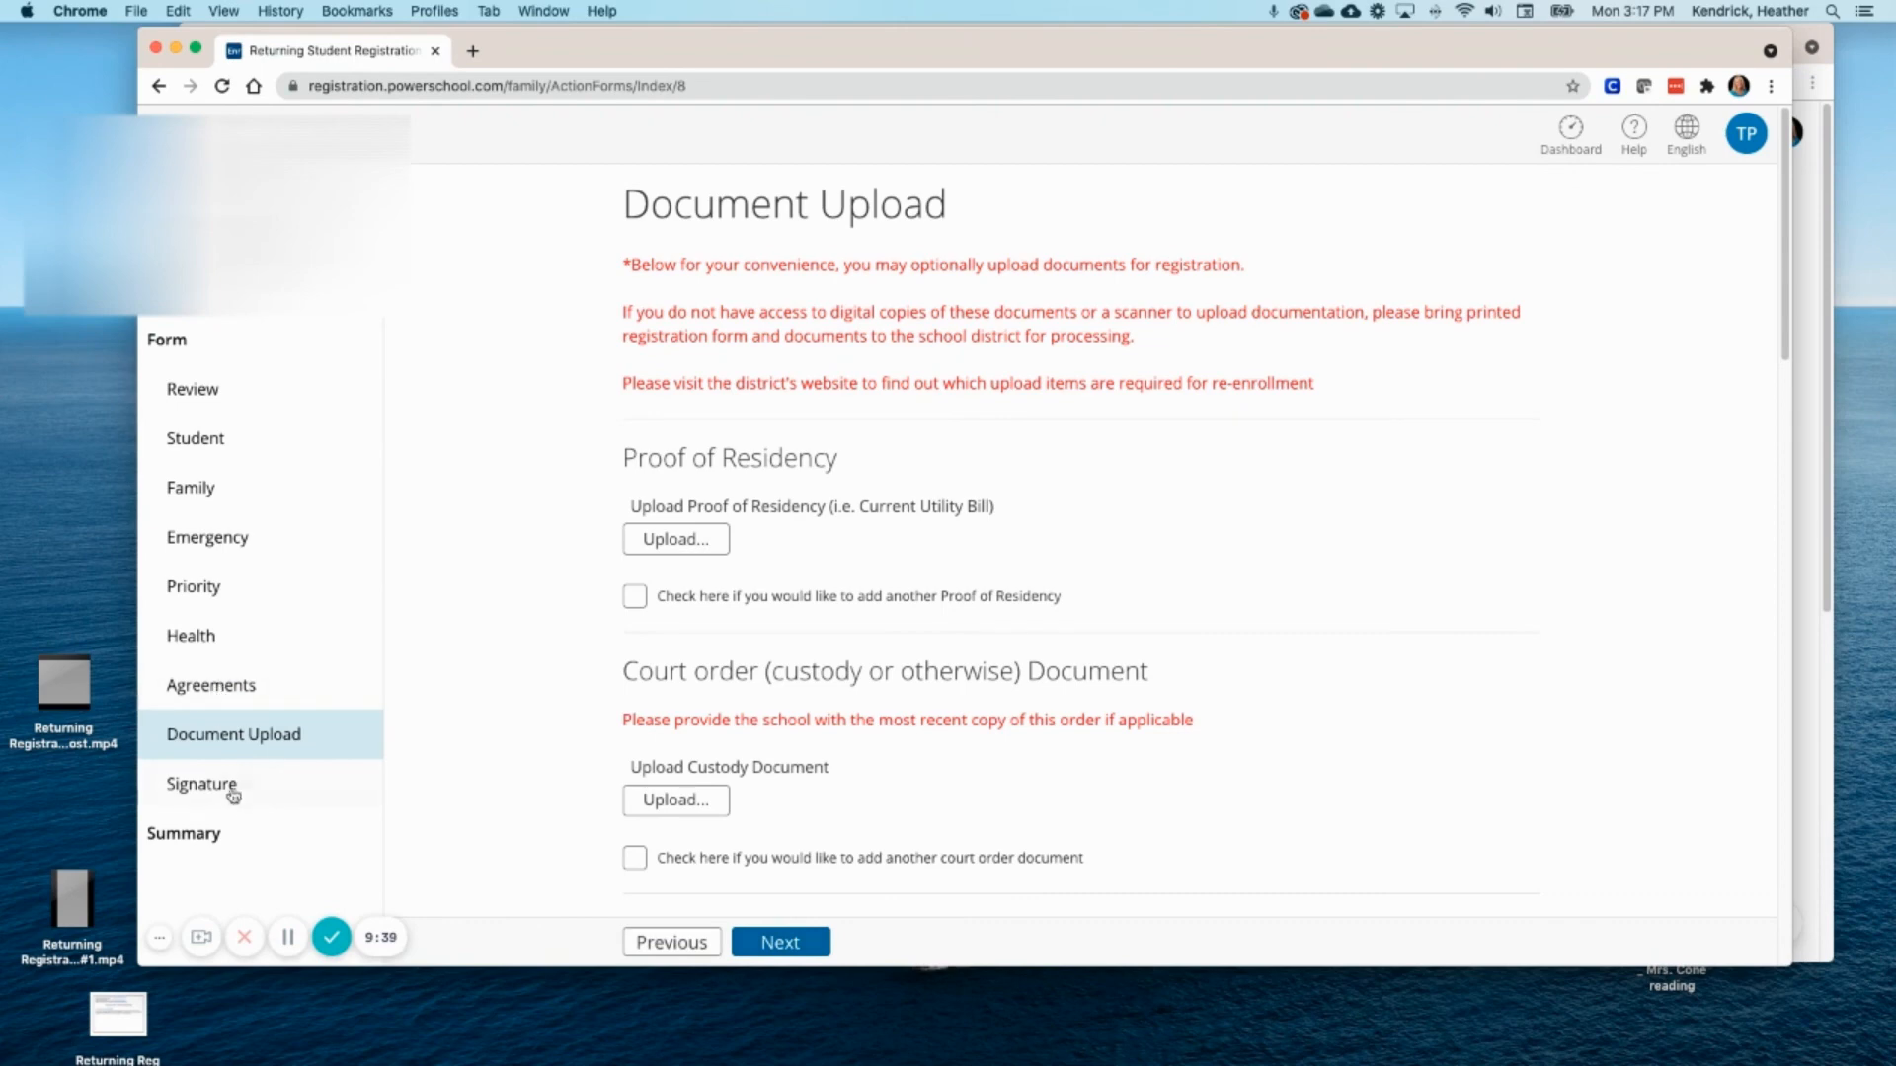
pyautogui.click(216, 834)
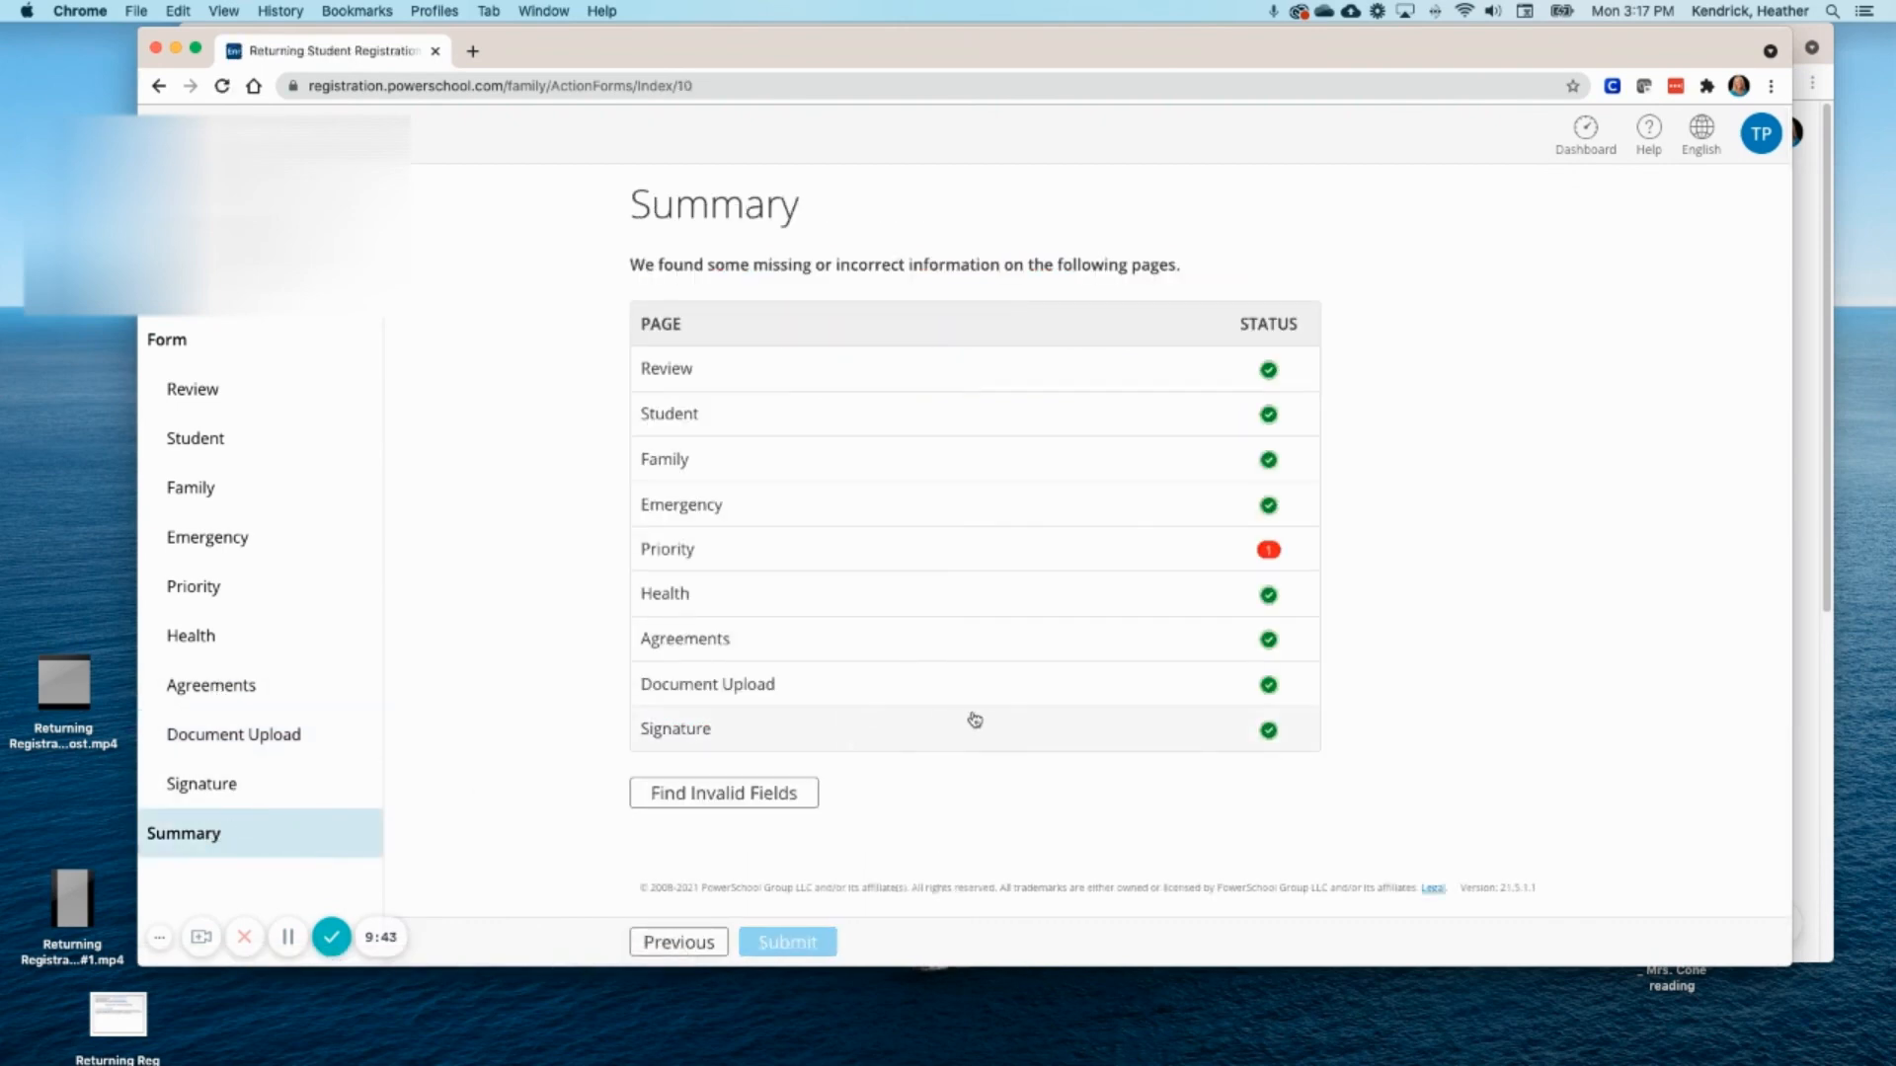
pyautogui.click(1270, 553)
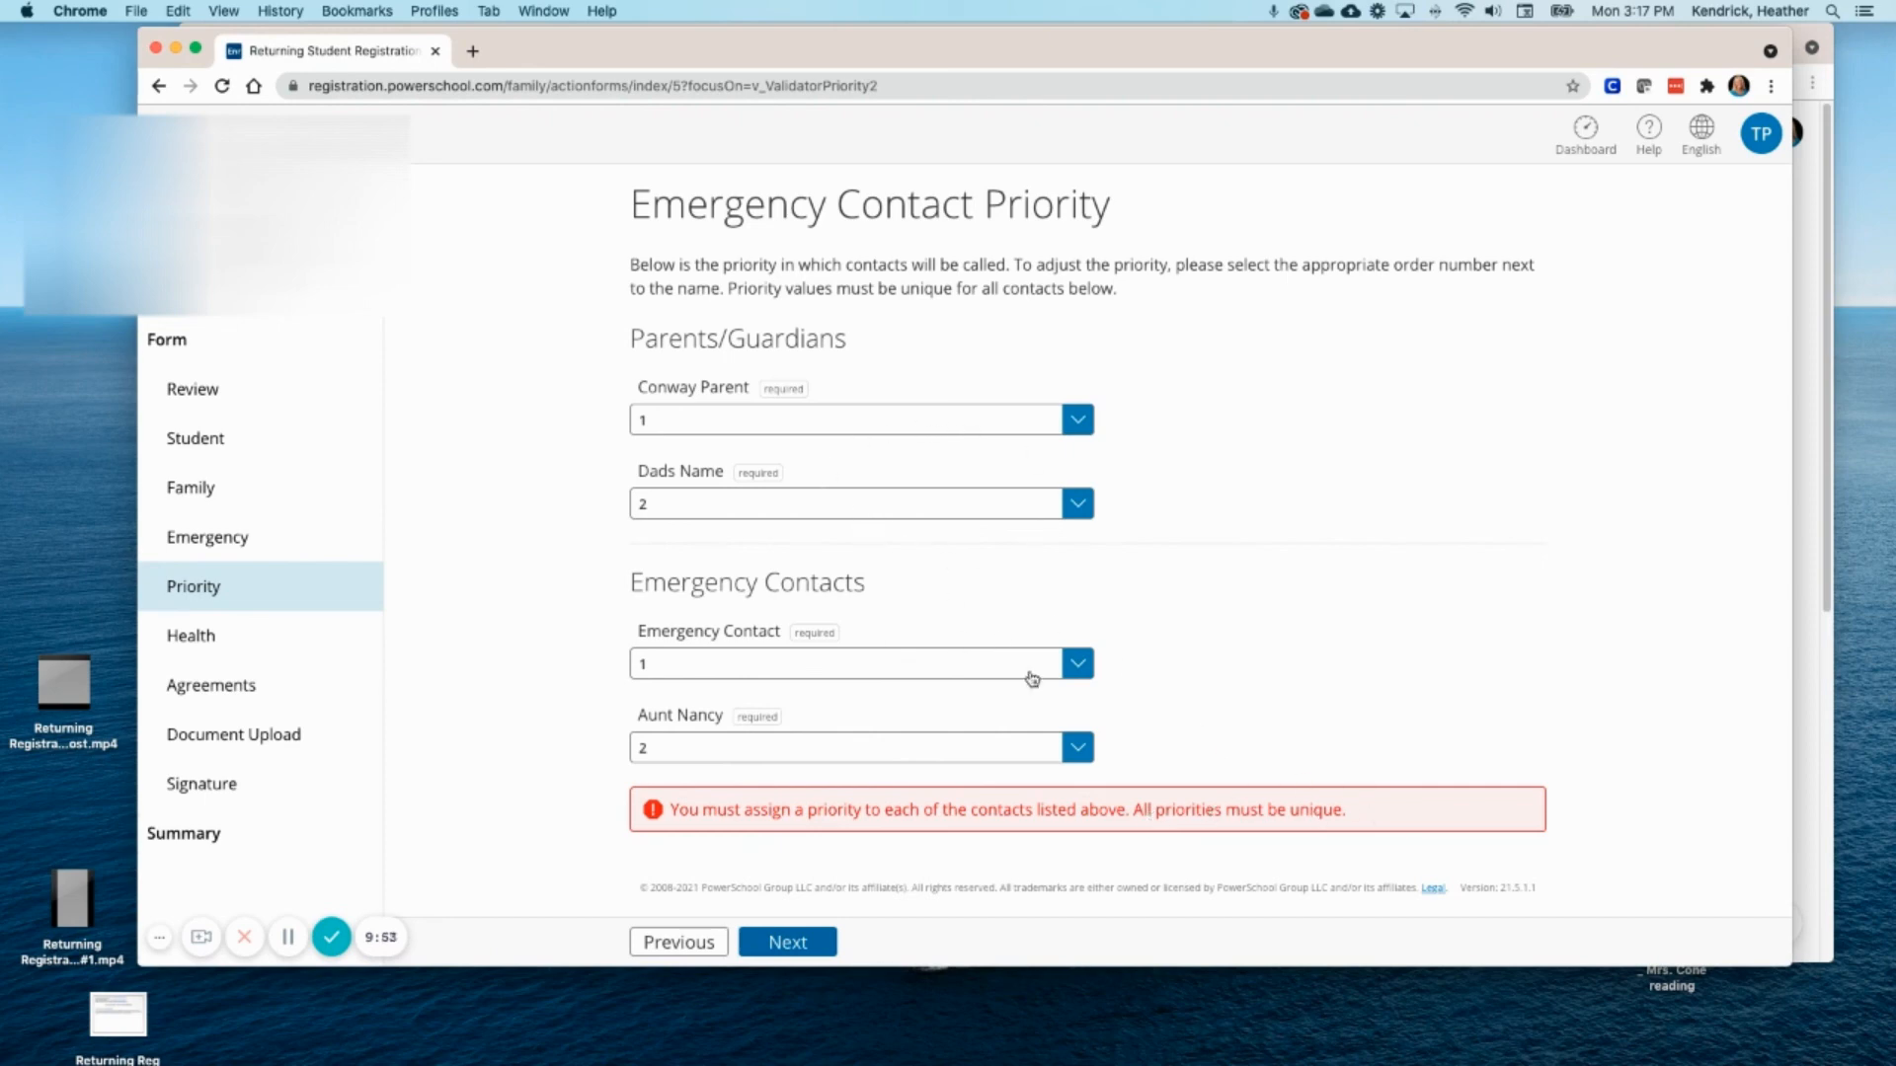
# - Make priorities unique with emergency contact 3 and aunt 4, then recheck the Summary
pyautogui.click(1079, 675)
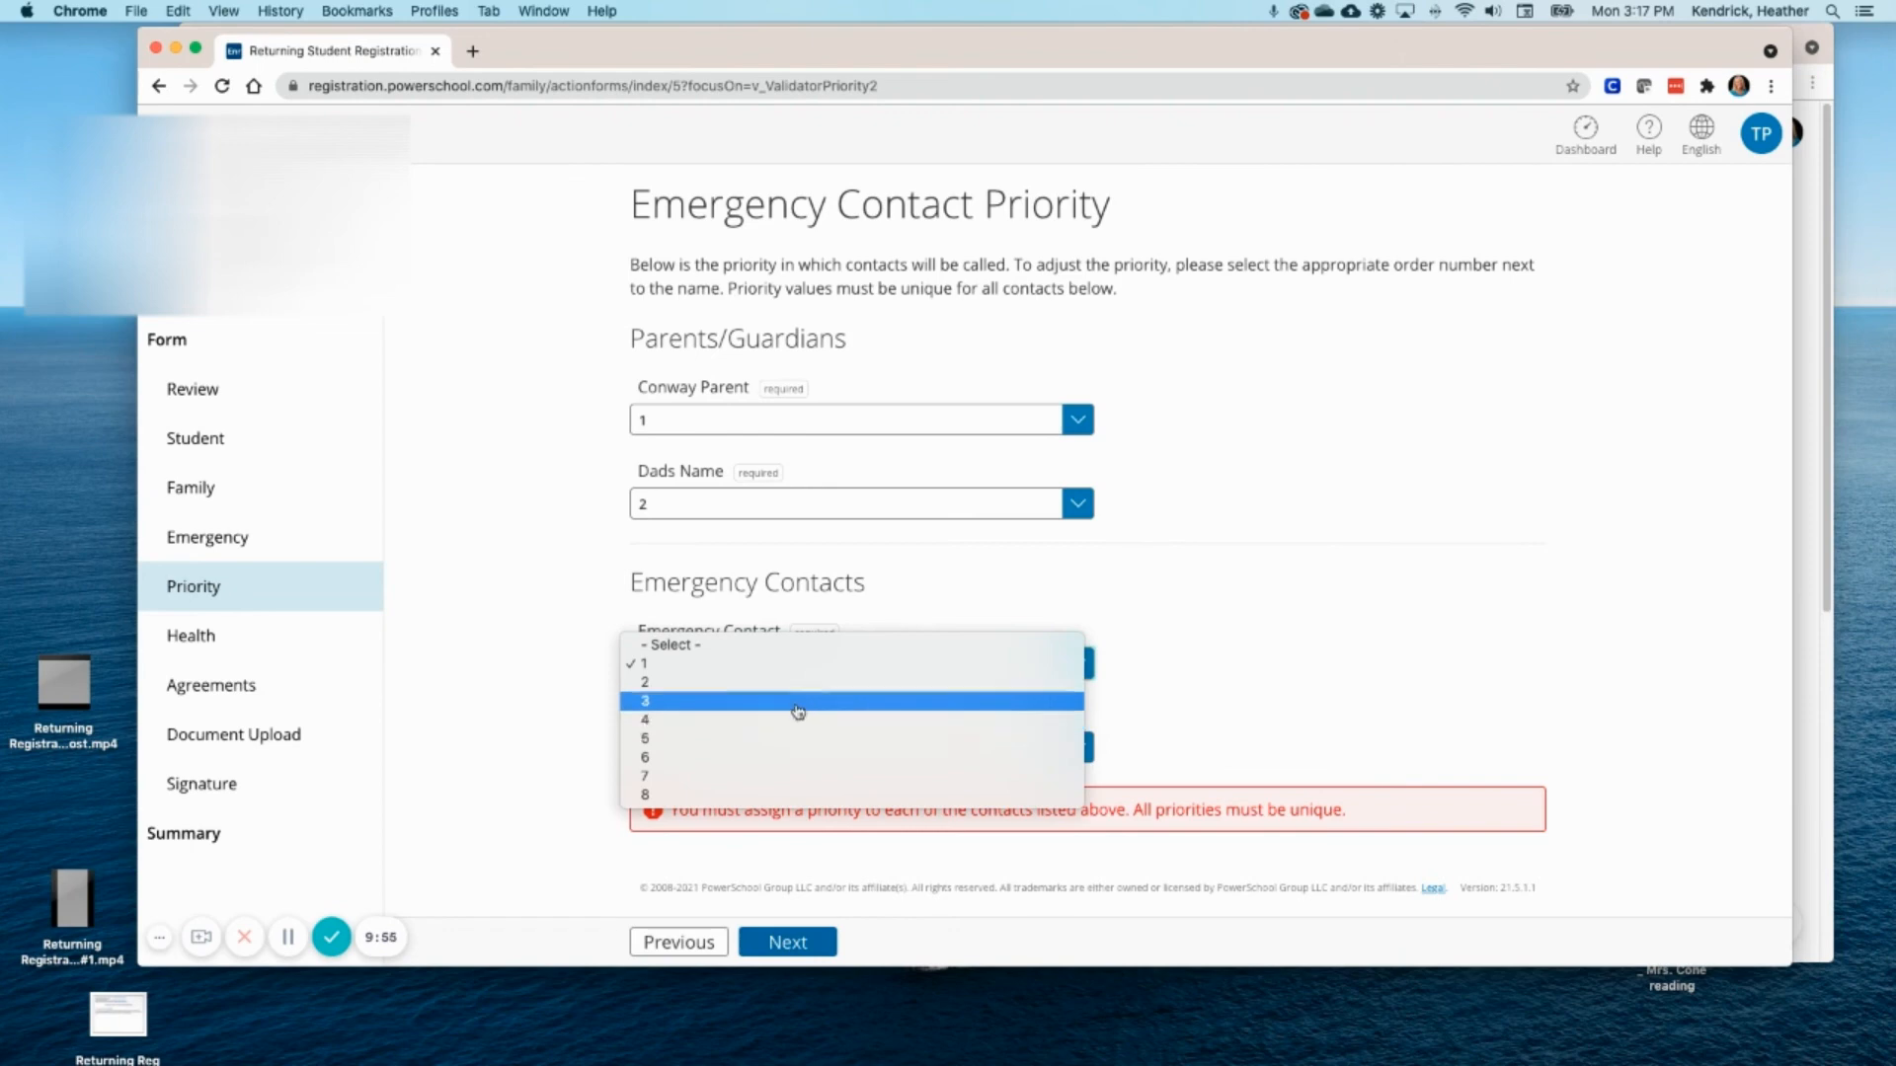
pyautogui.click(903, 703)
pyautogui.click(1078, 747)
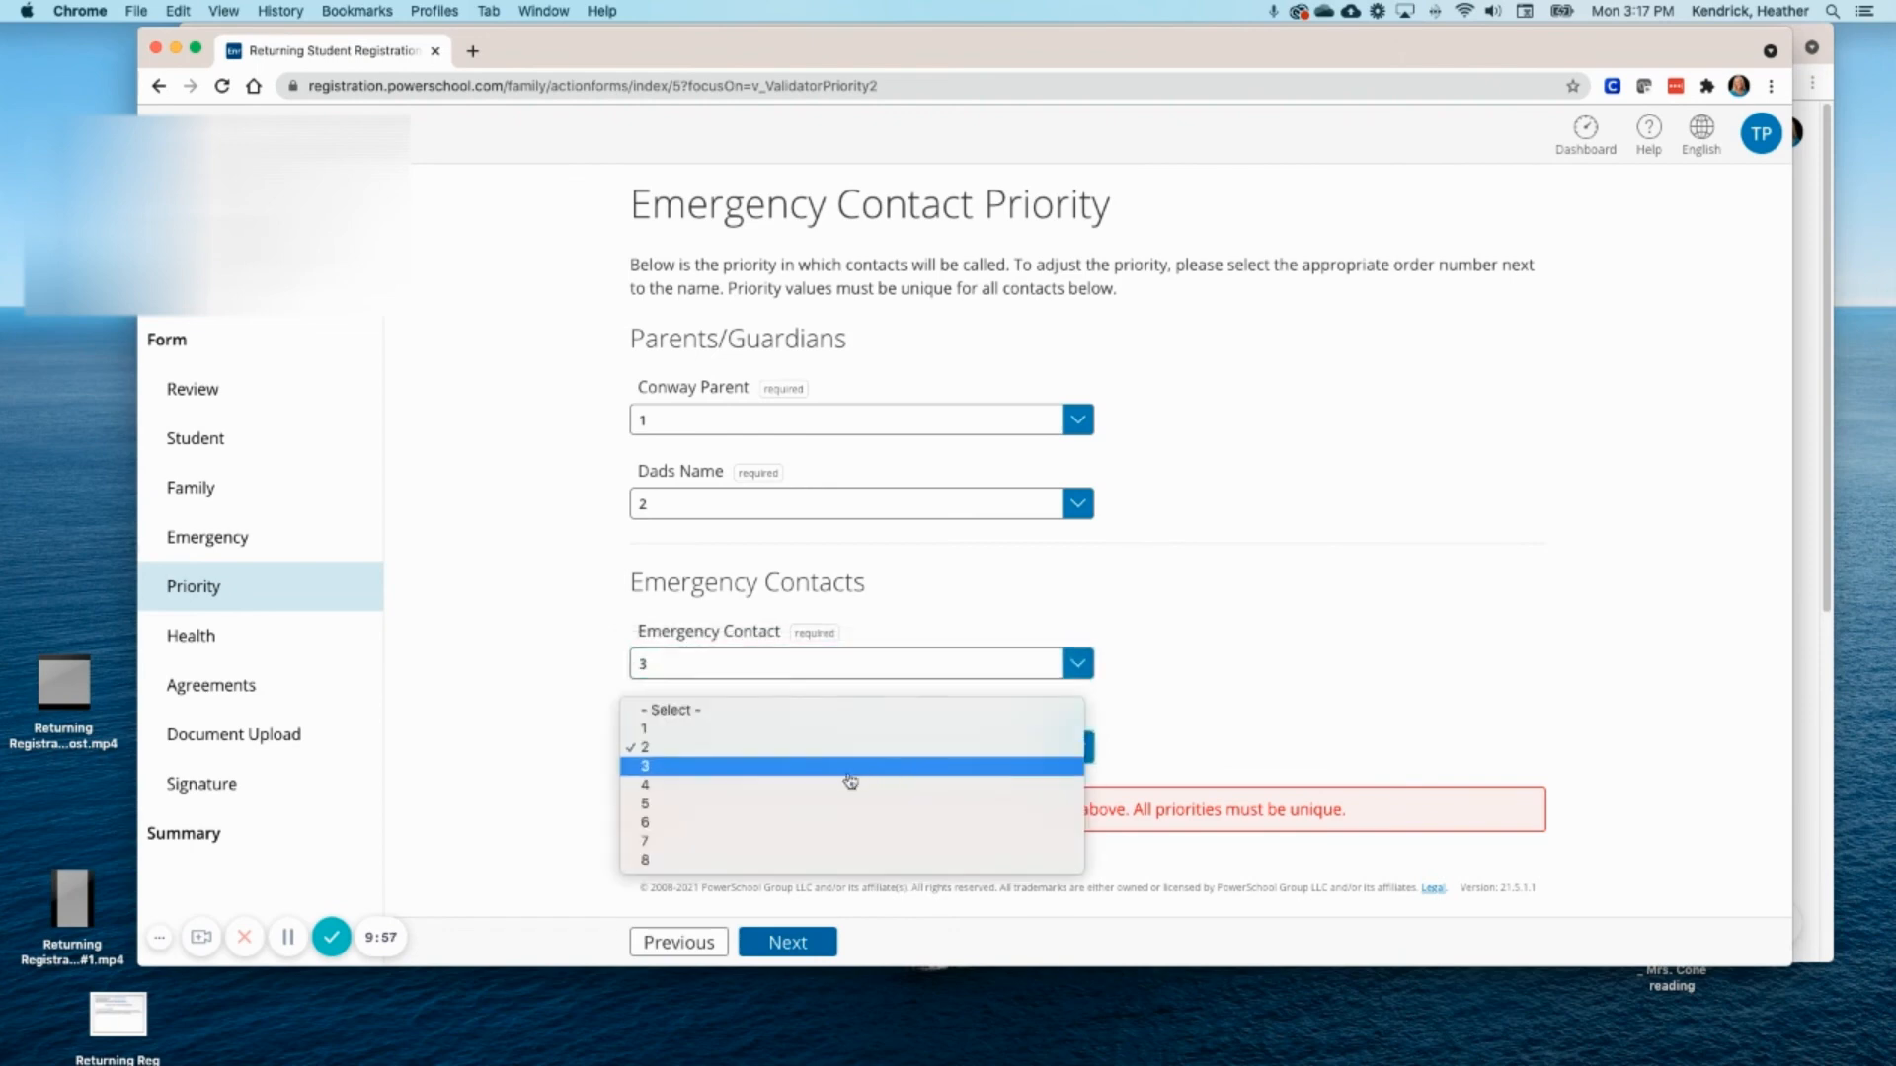
pyautogui.click(816, 786)
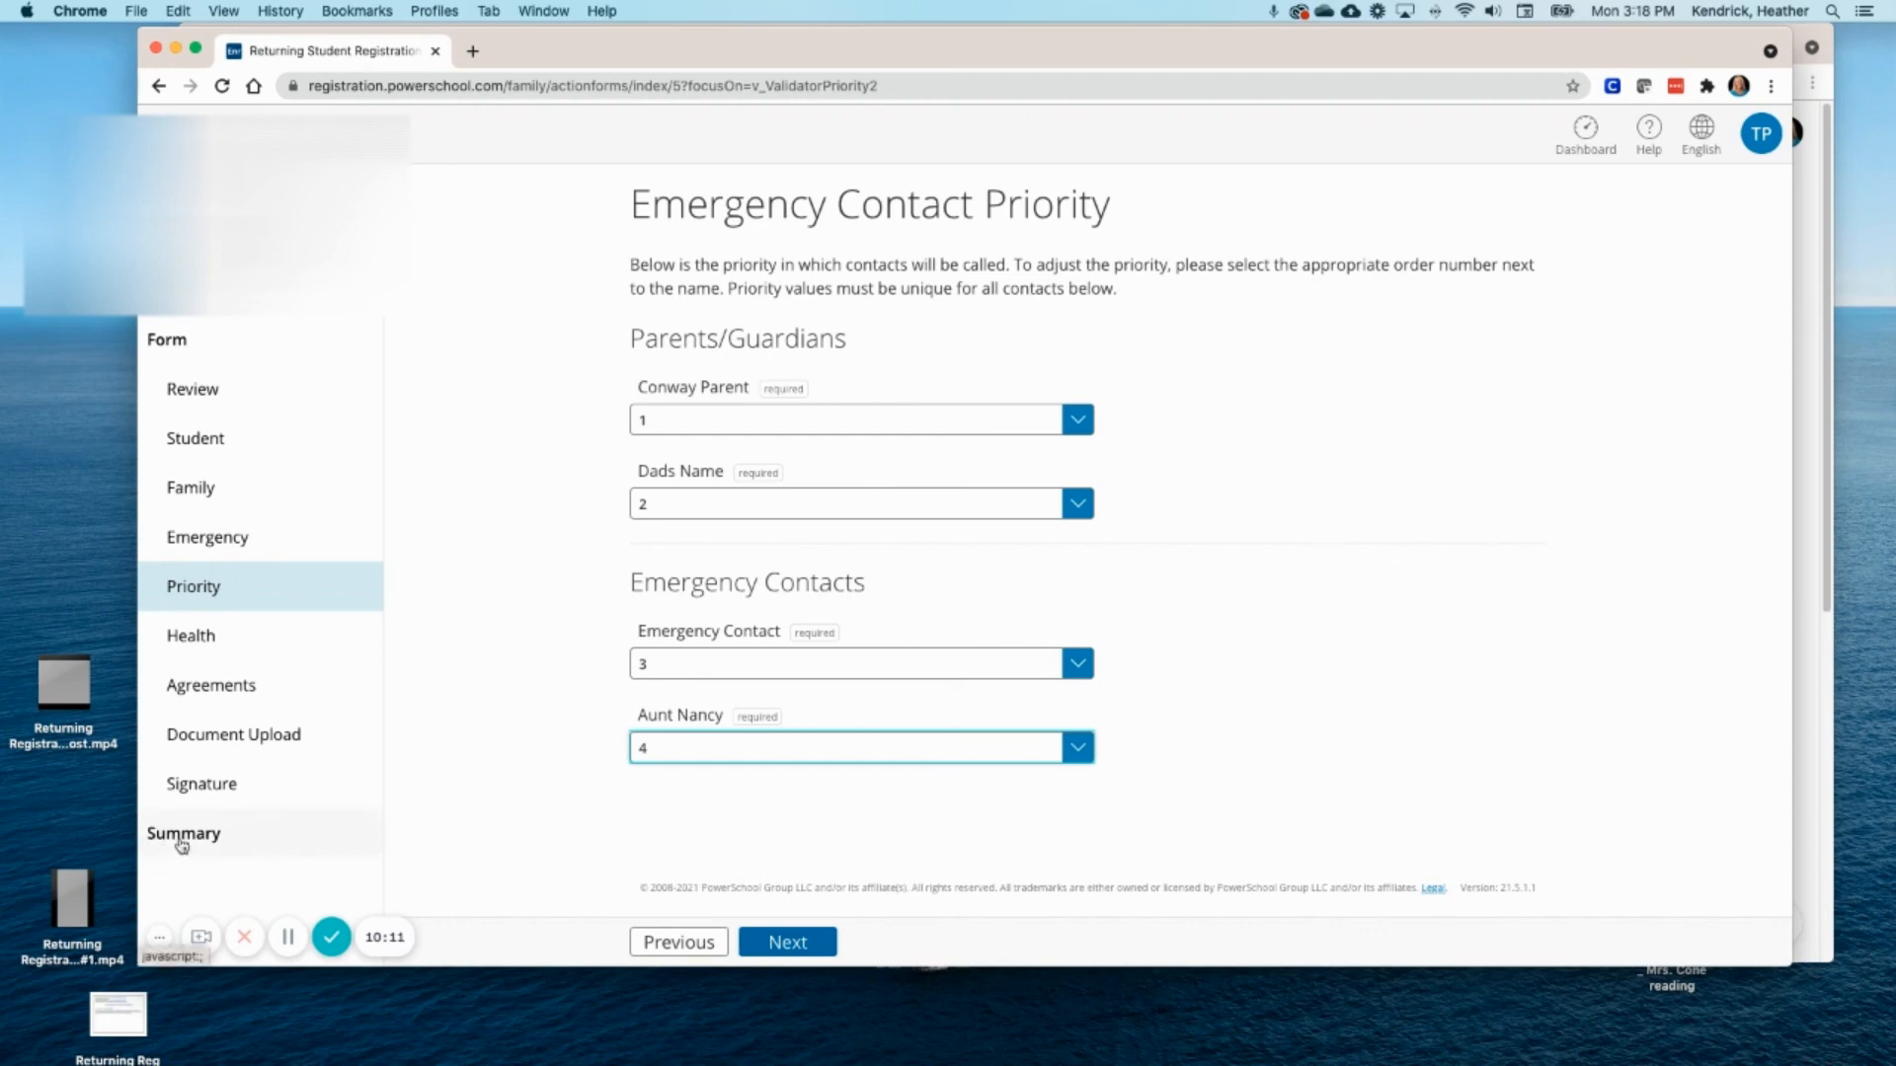
pyautogui.click(796, 945)
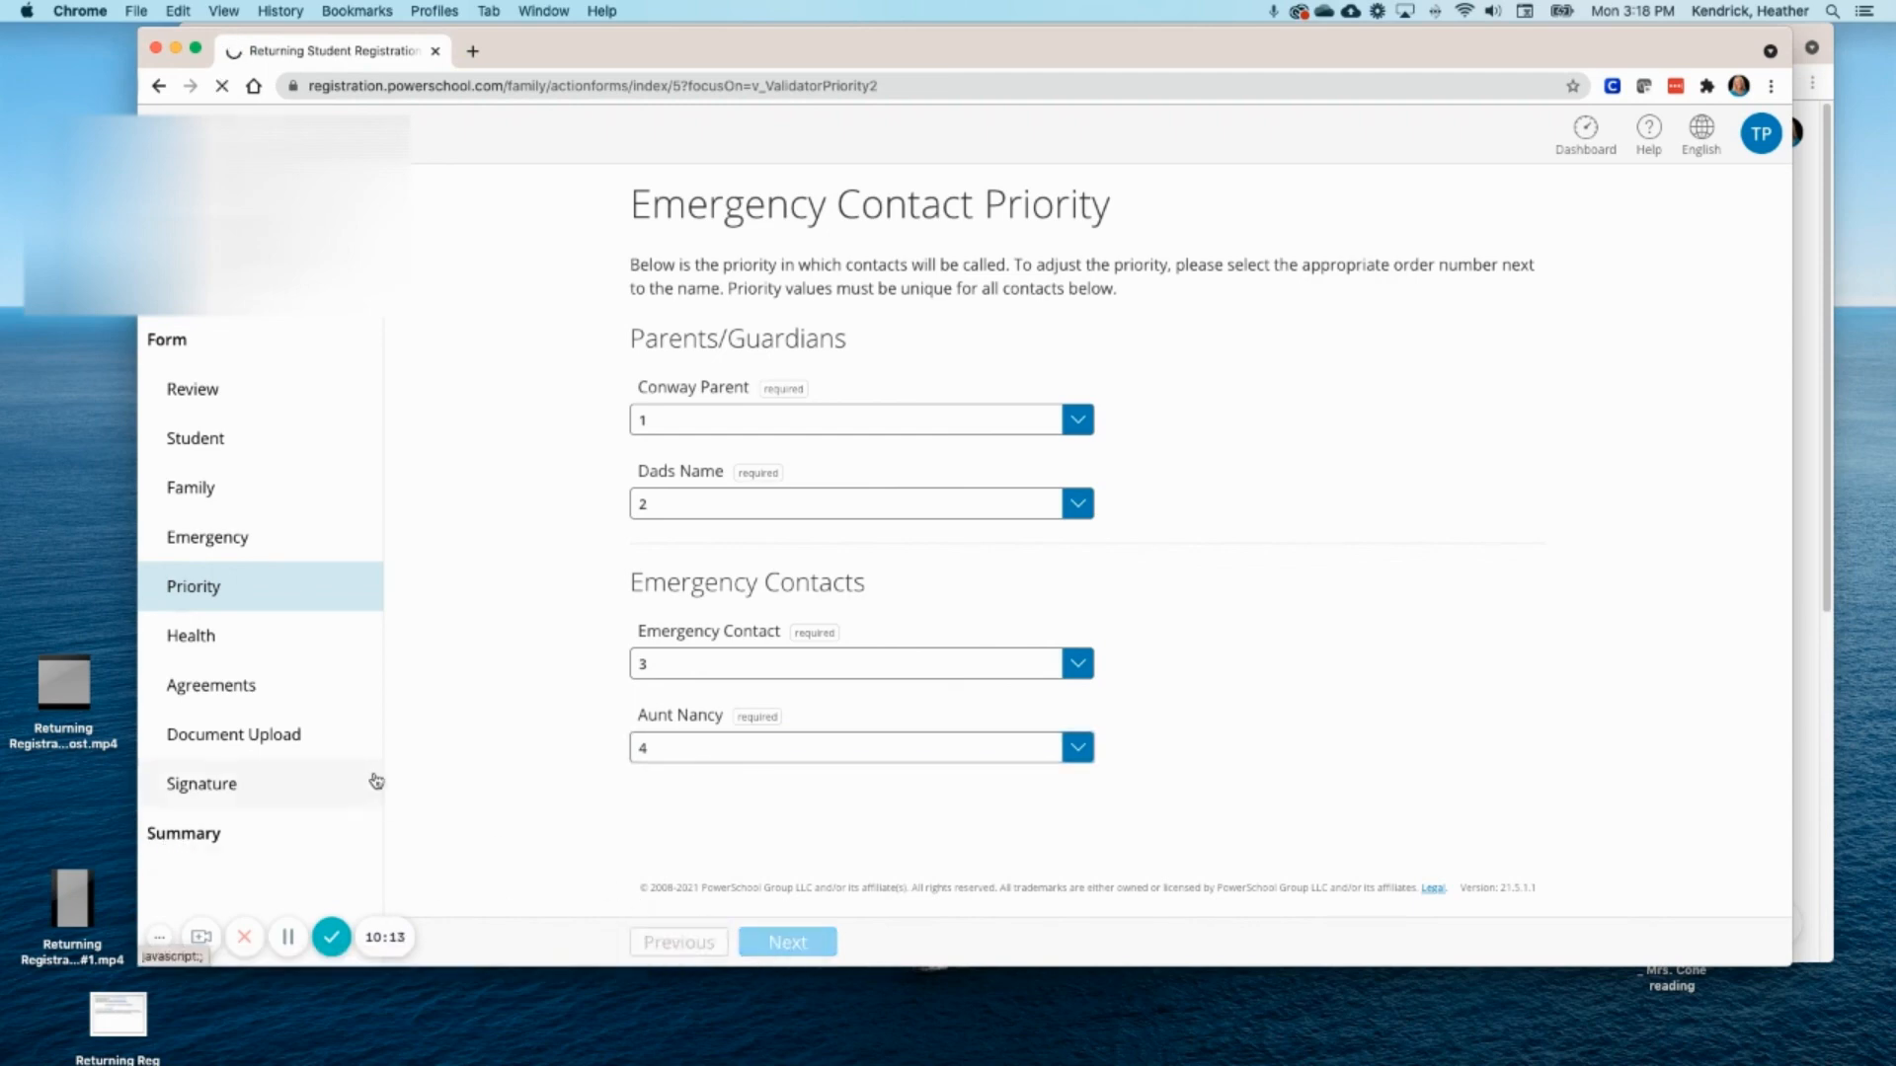
pyautogui.click(198, 841)
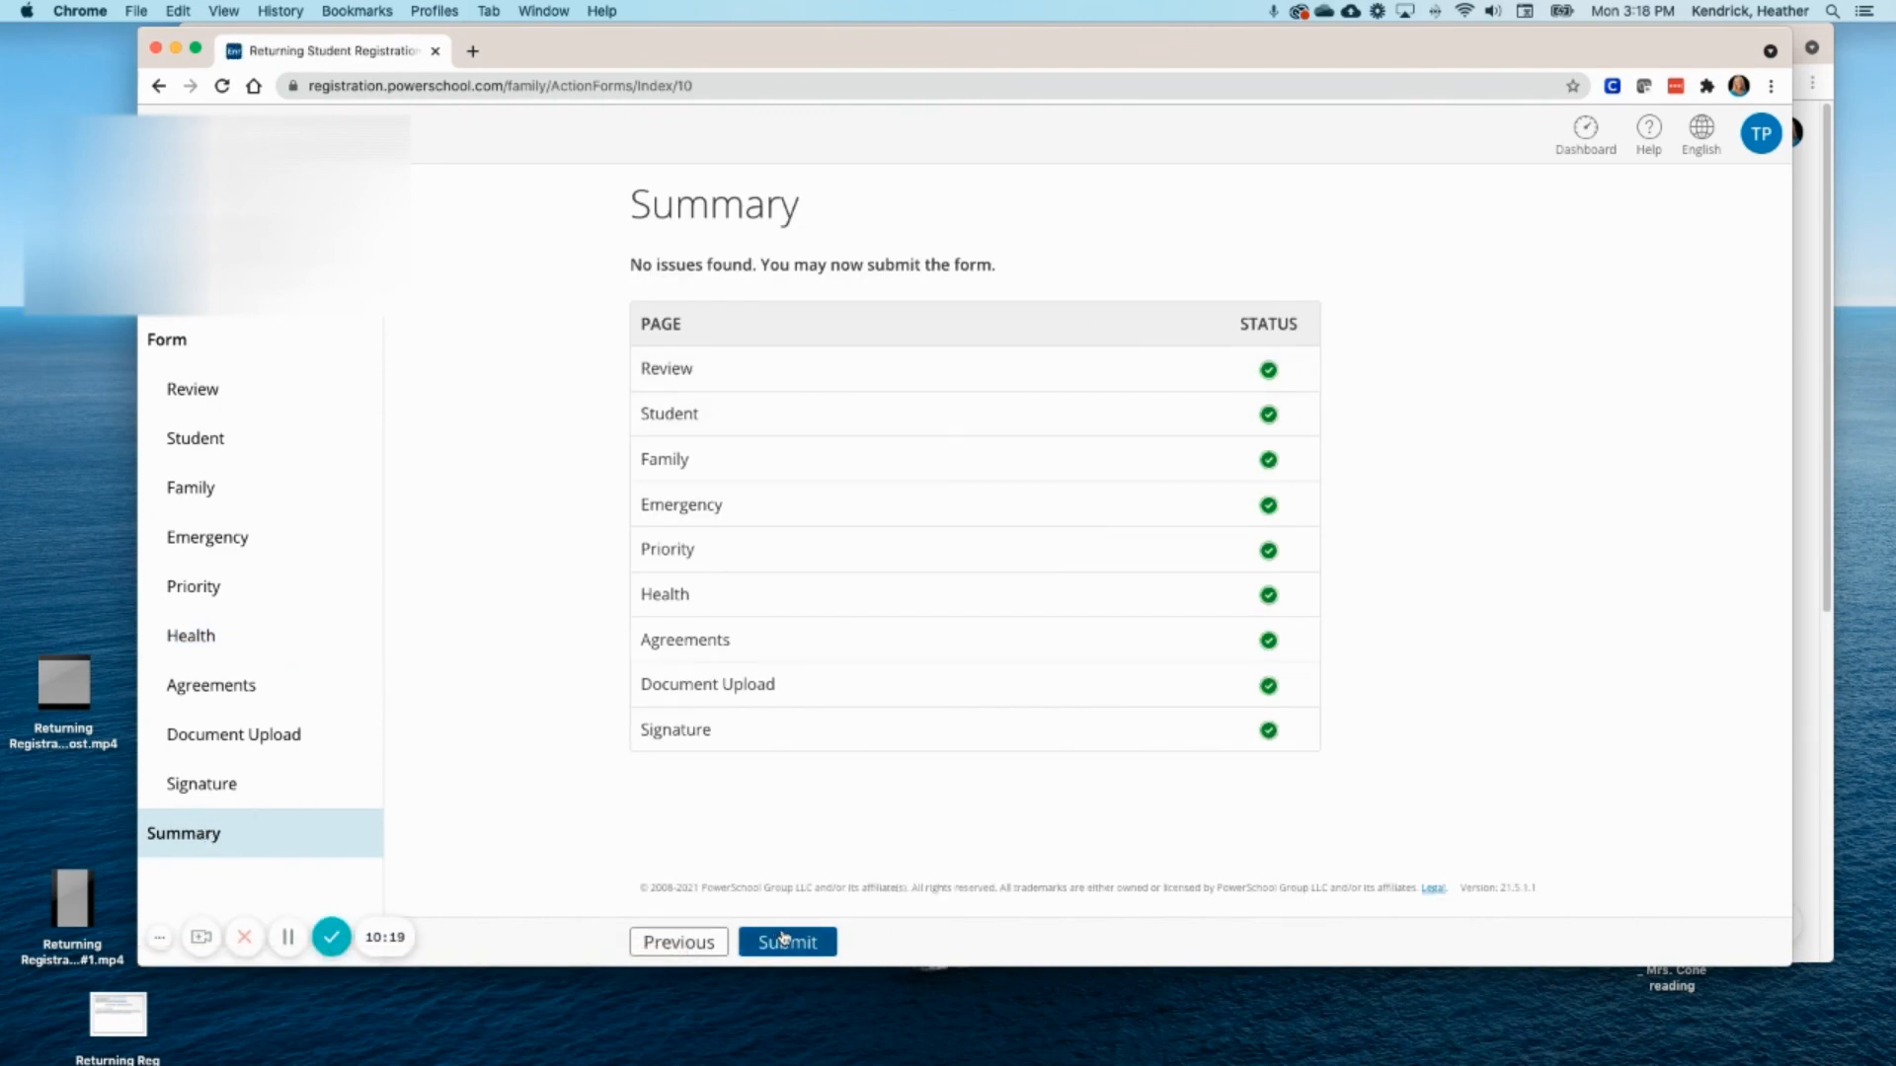
# - Submit the completed registration from the Summary page
pyautogui.click(785, 940)
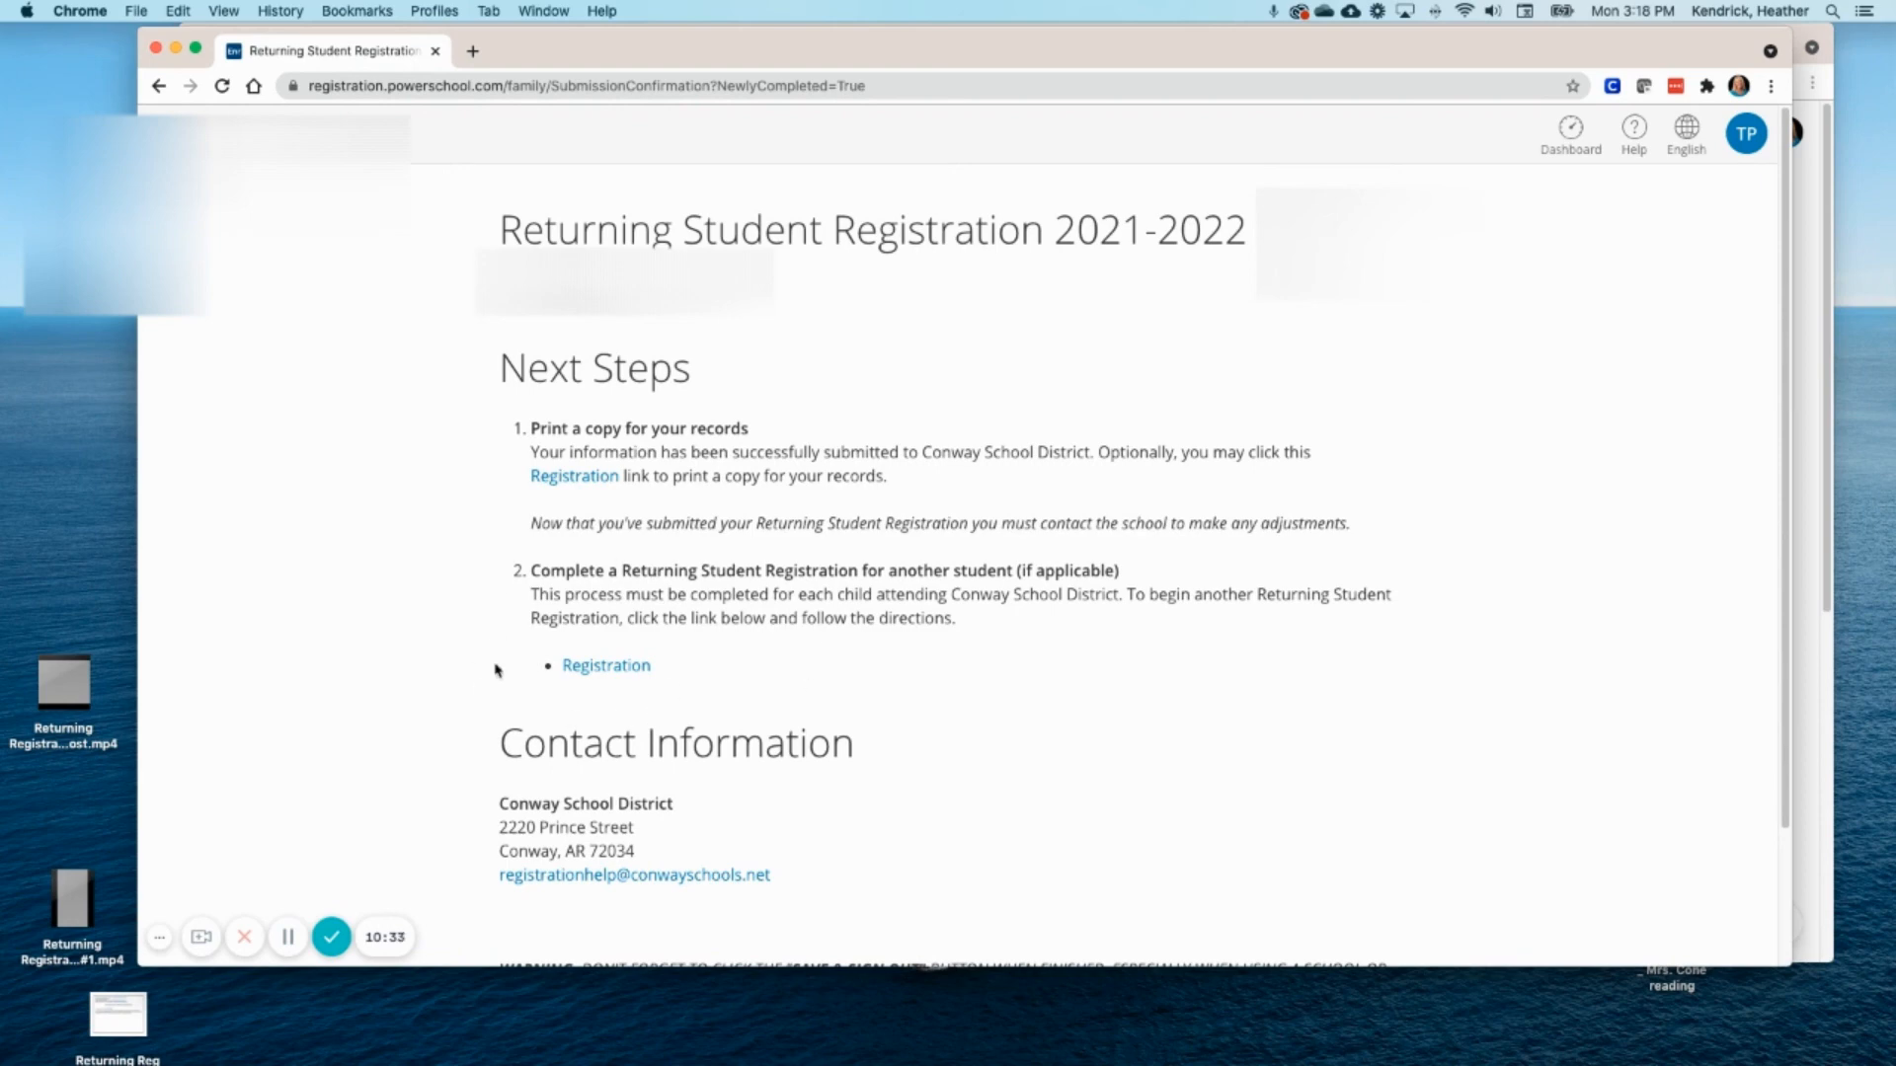
# - Start a registration for another student from the Next Steps Registration link
pyautogui.click(637, 667)
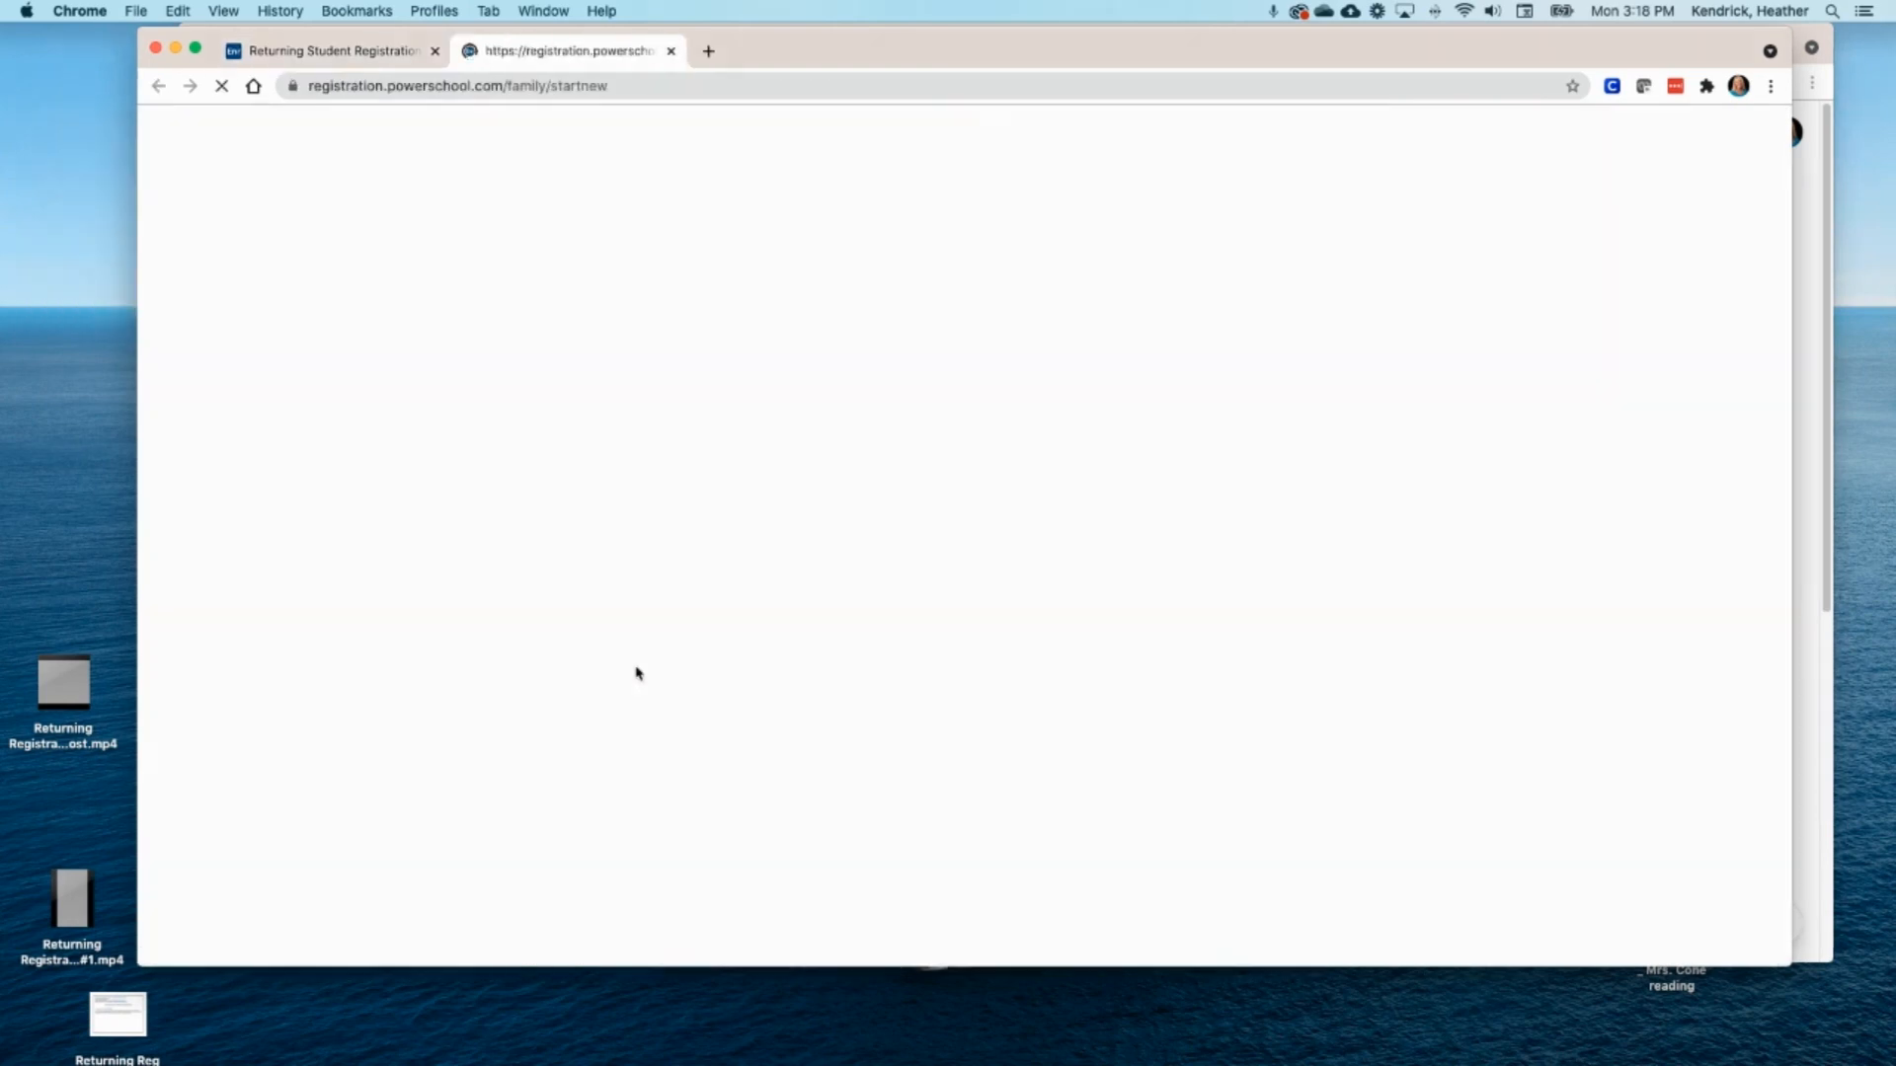